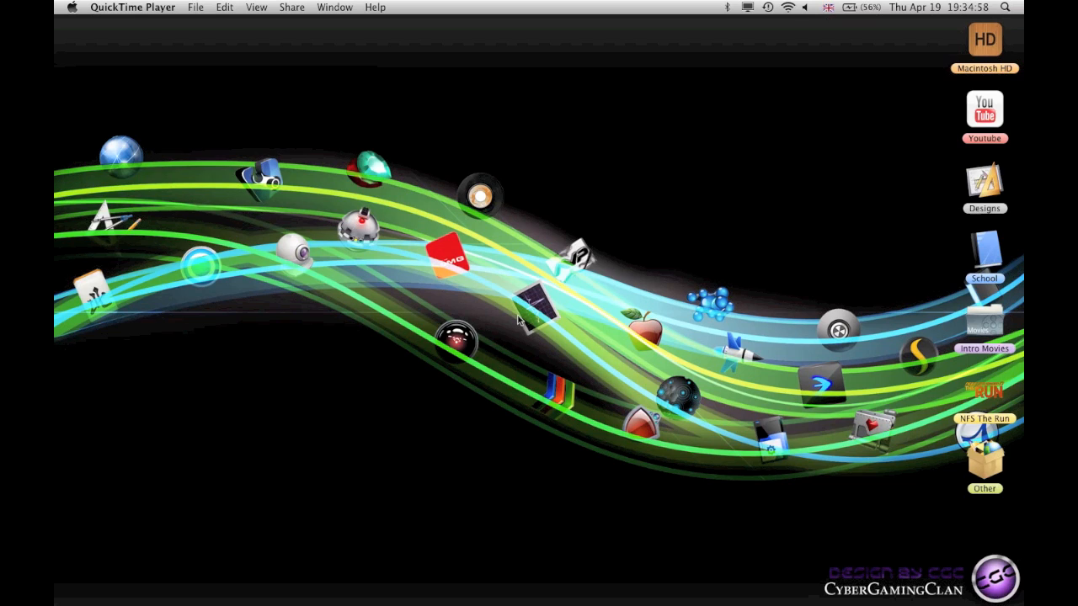
- Switch to Photoshop and examine the finished Shatter Dager 1.psd design, covering the cracked blade, the blended portrait and the handle
mouse_move(57, 430)
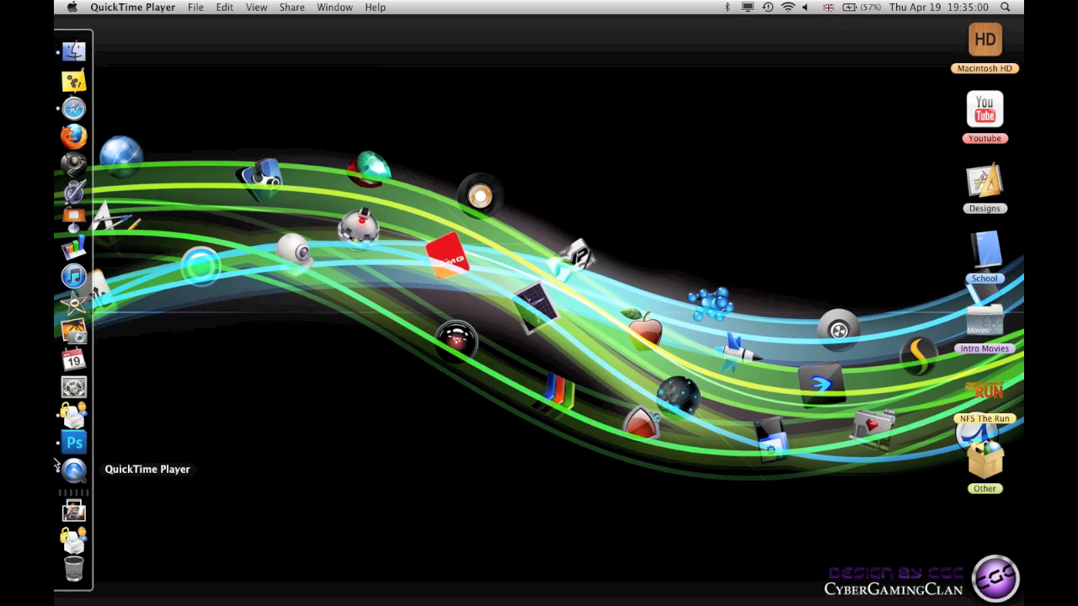
click(74, 443)
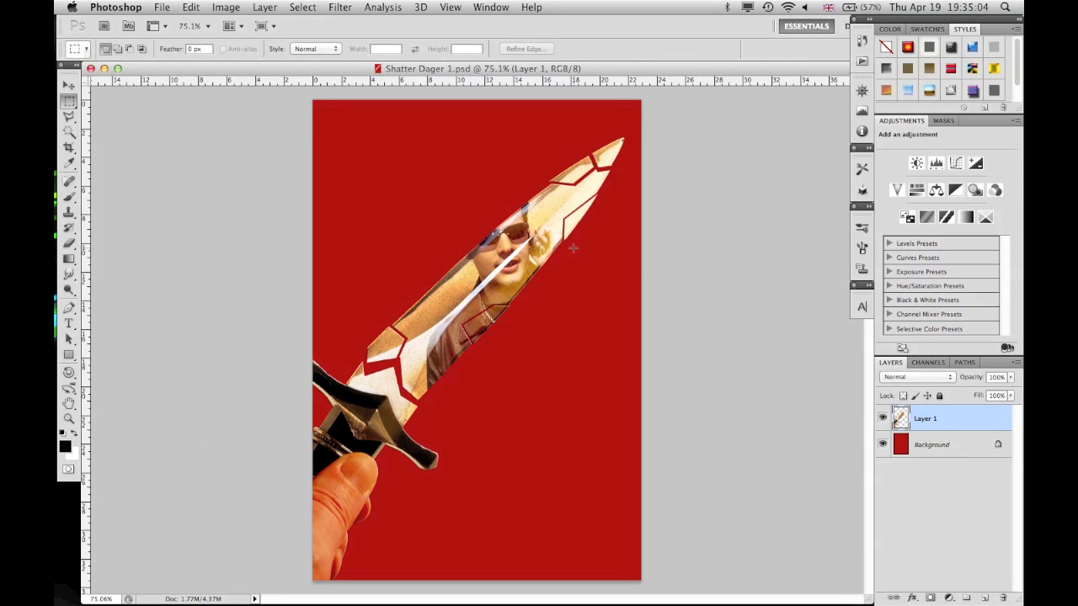
click(73, 85)
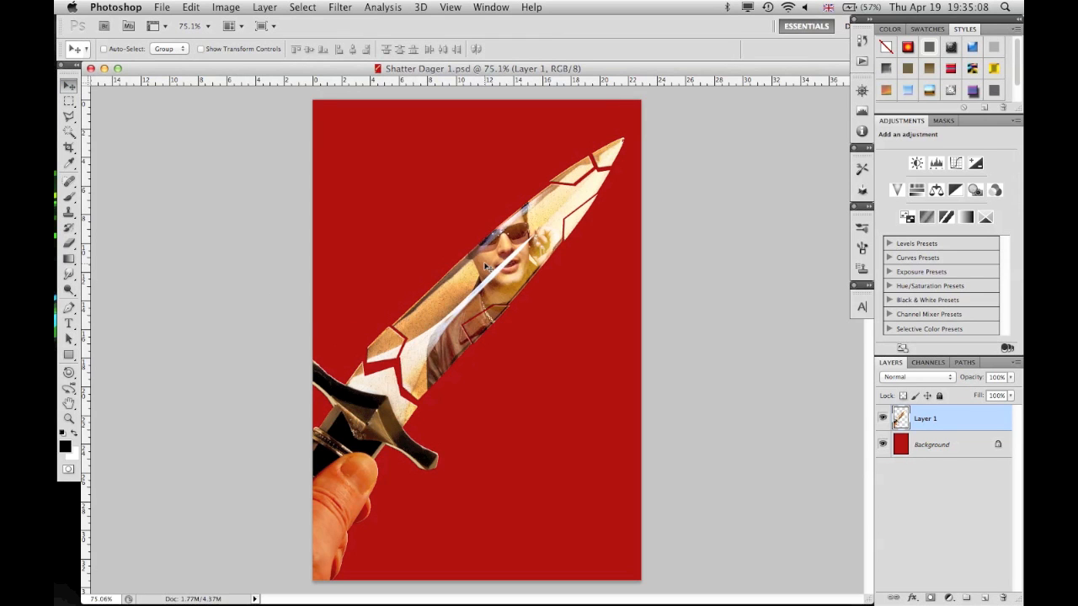
alt+scroll(486, 266, up, 5)
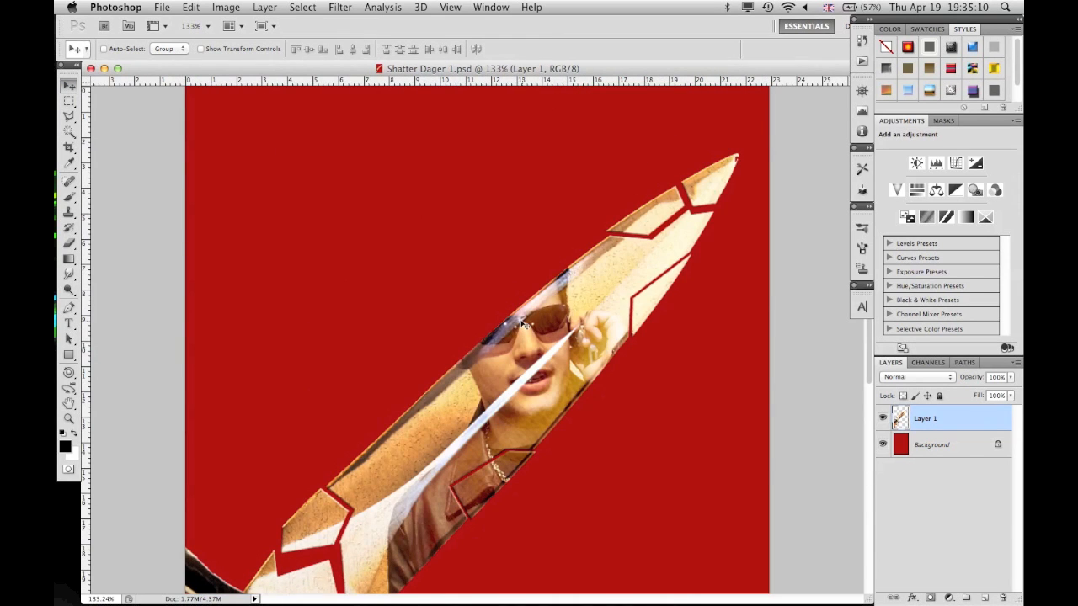
drag(476, 417, 481, 318)
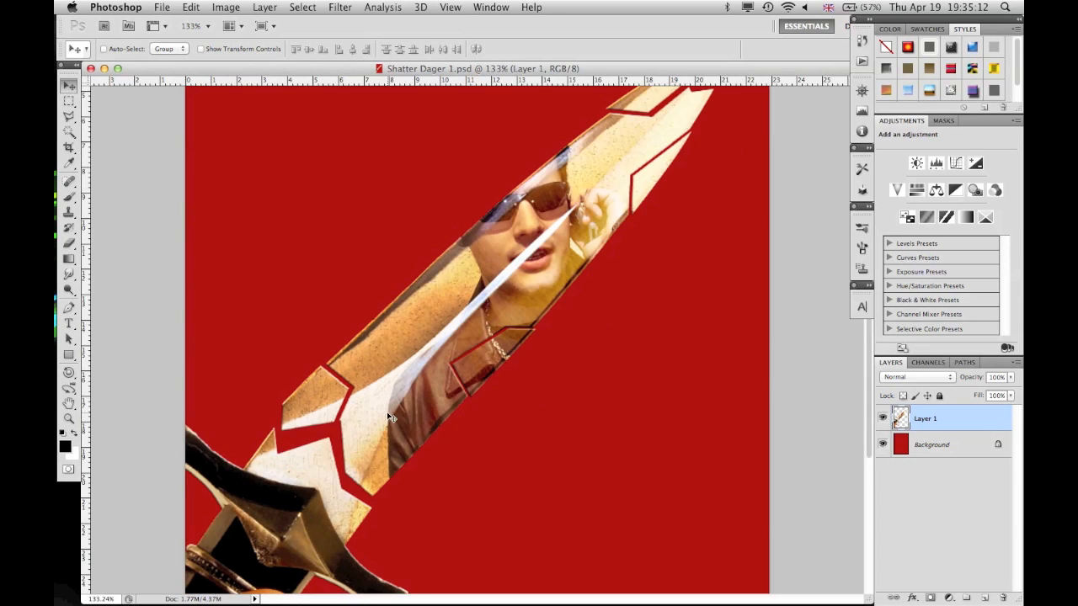
scroll(503, 299, up, 1)
scroll(522, 288, up, 3)
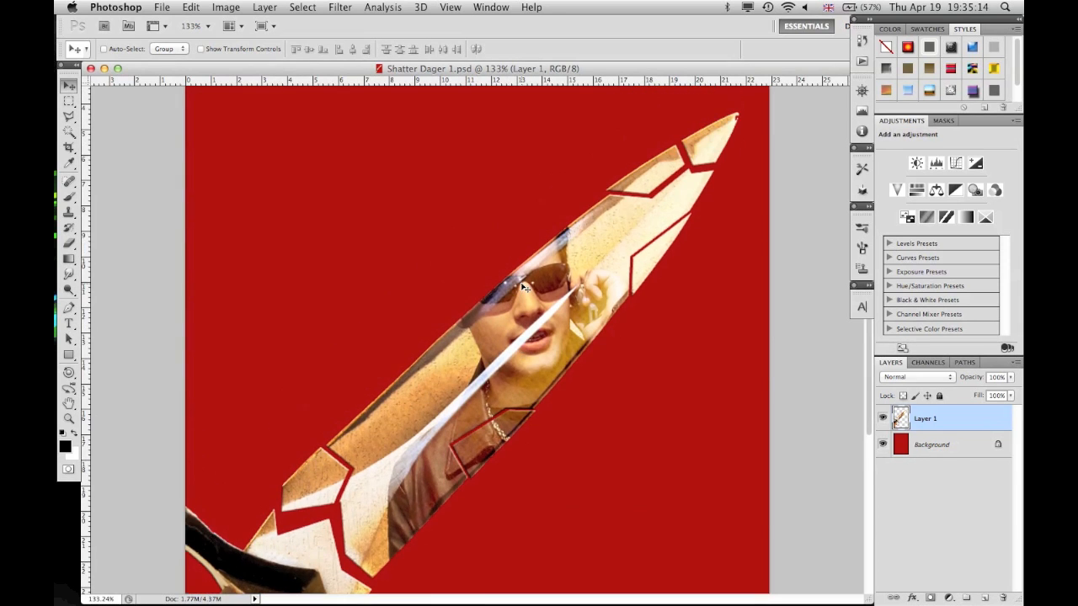
scroll(537, 356, down, 12)
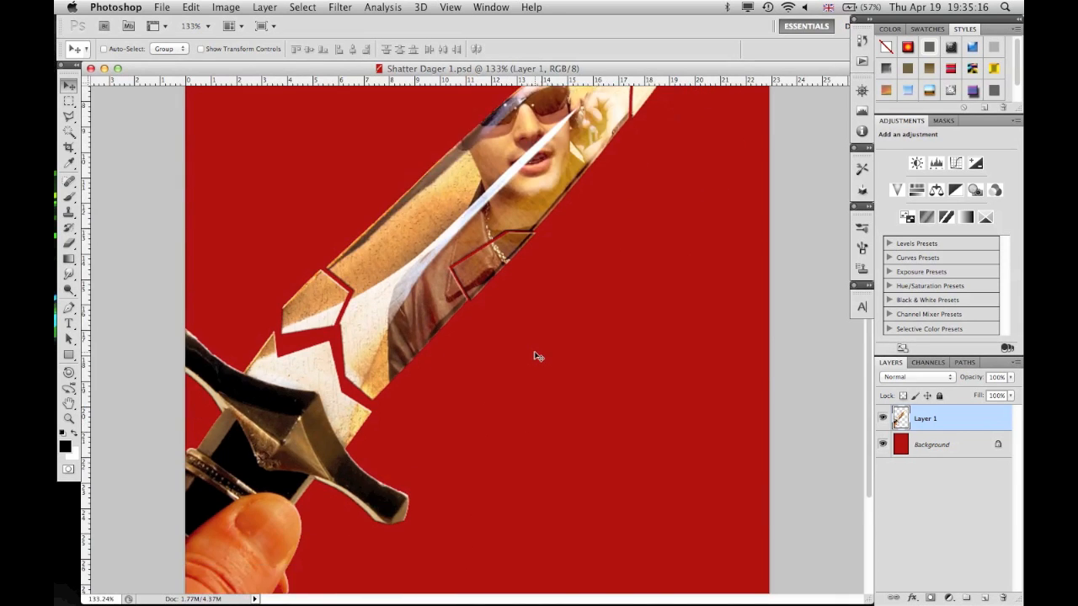
scroll(218, 347, up, 15)
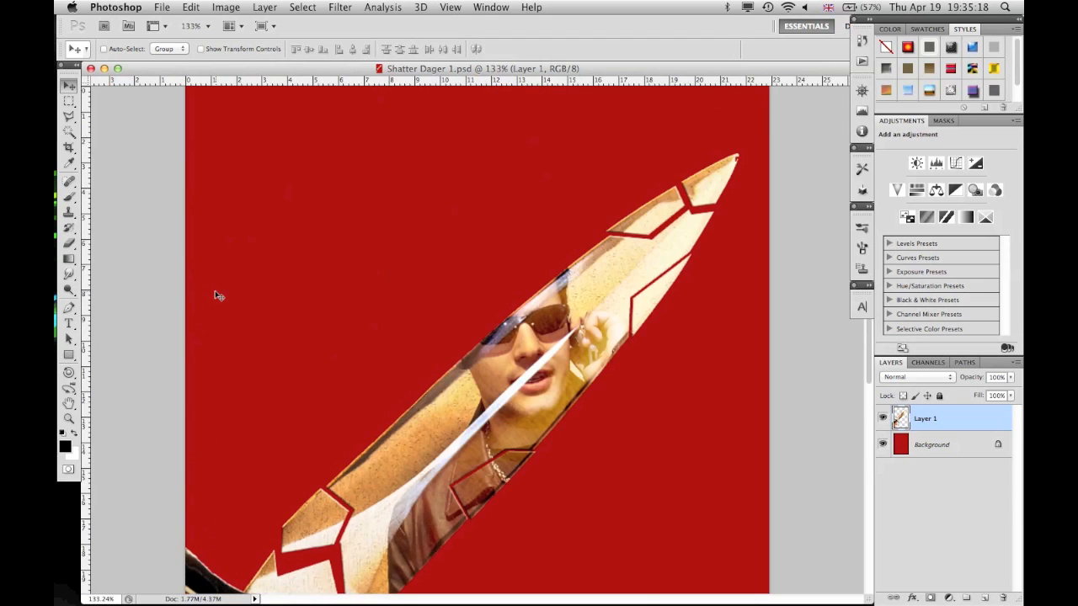
scroll(438, 289, down, 5)
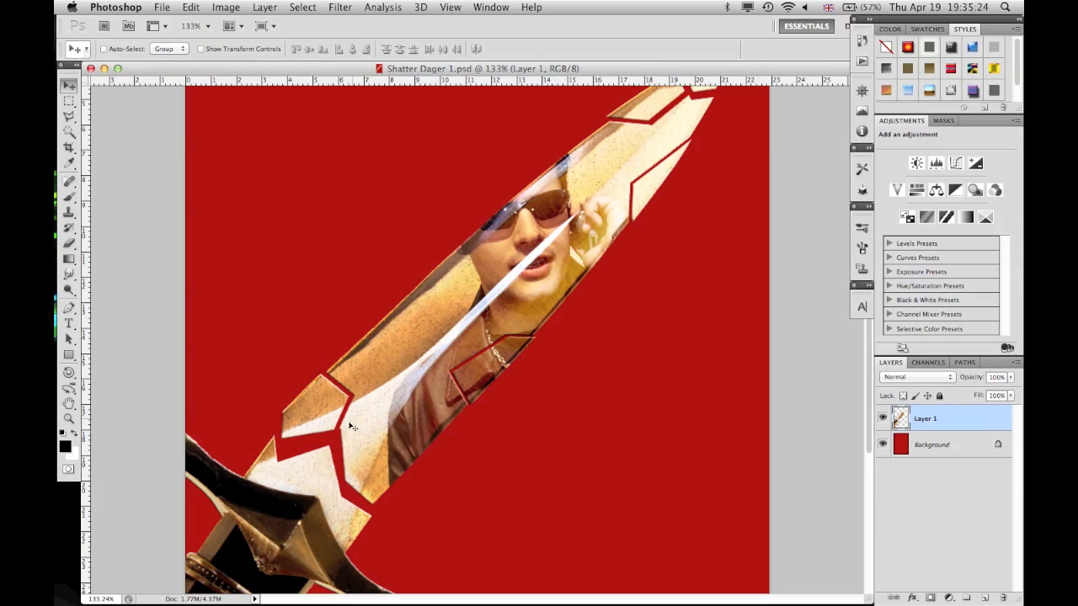
scroll(547, 384, down, 5)
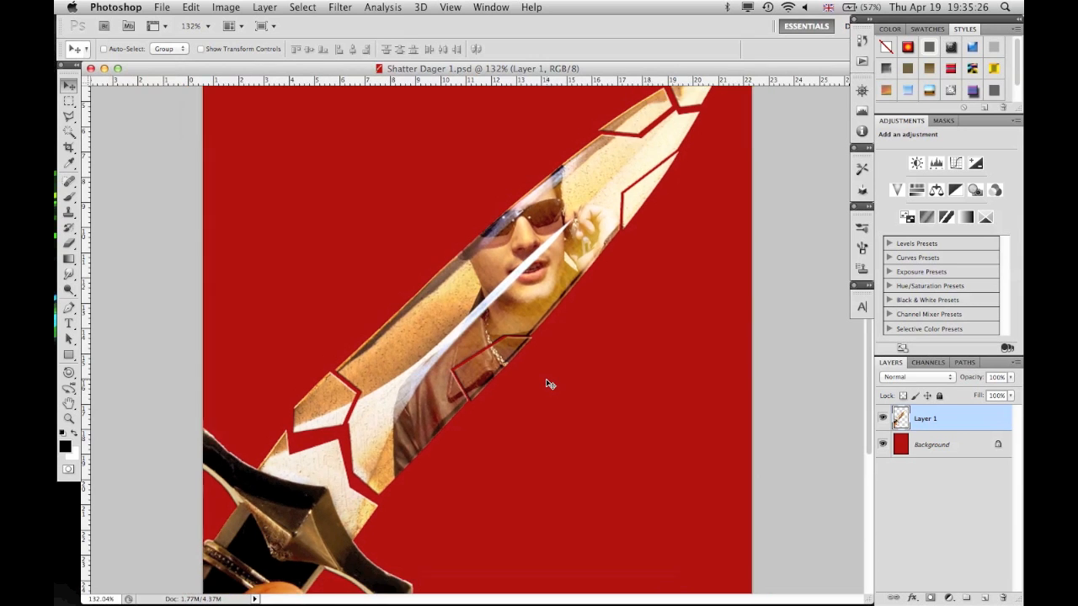
scroll(548, 384, down, 2)
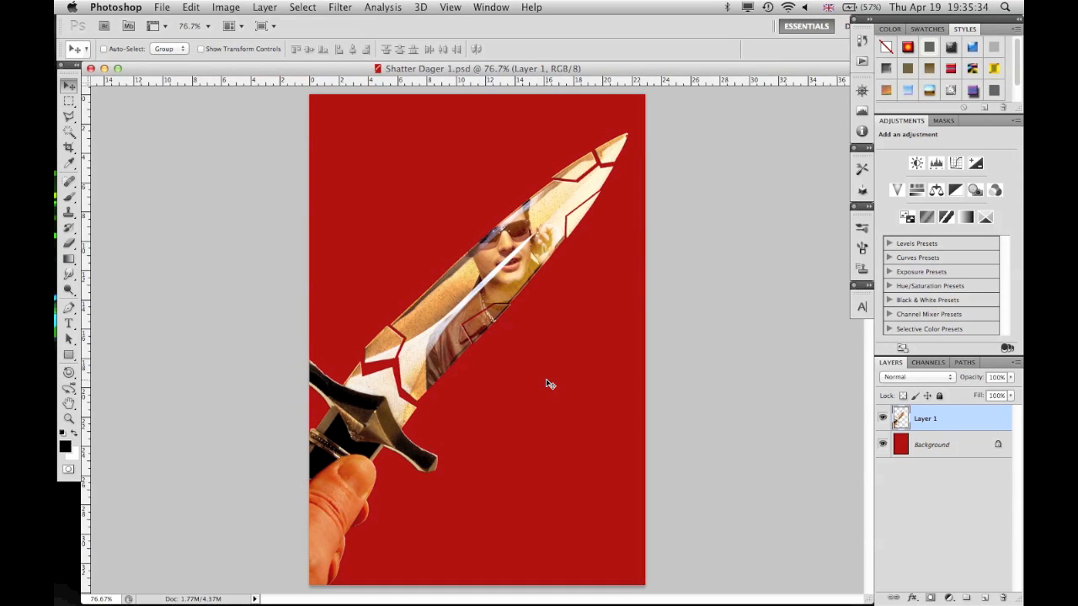
- Close Shatter Dager 1.psd and open the Downloads folder in Finder
key(super+w)
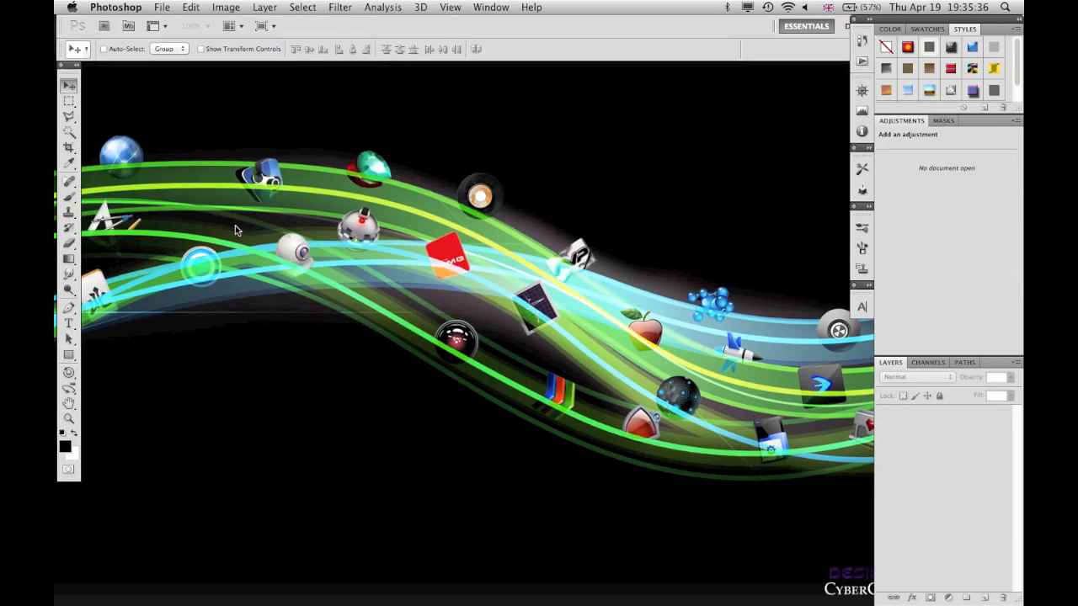
mouse_move(56, 354)
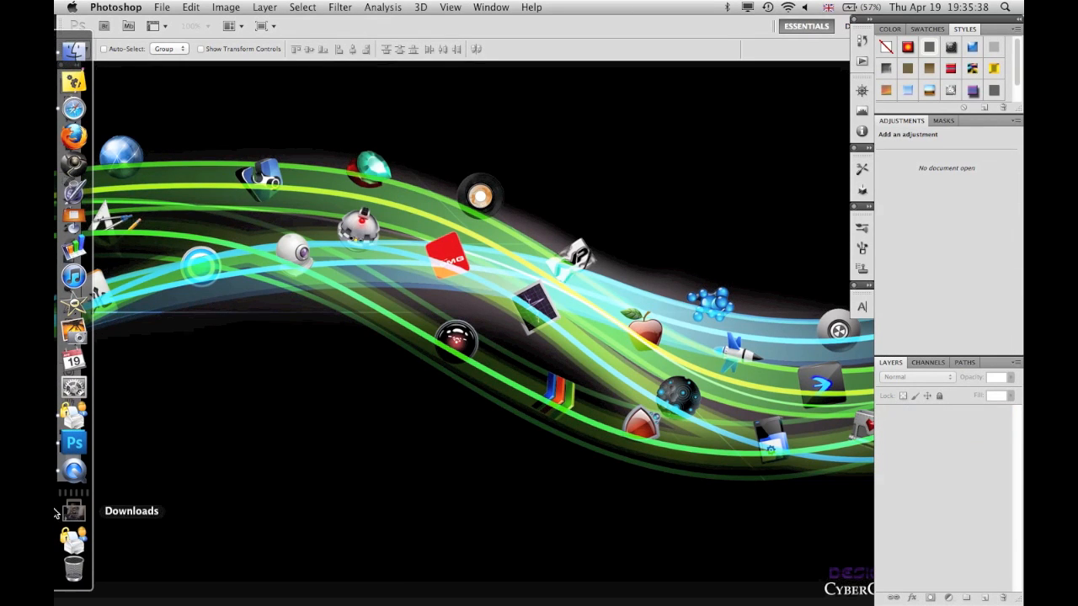
click(73, 512)
click(67, 510)
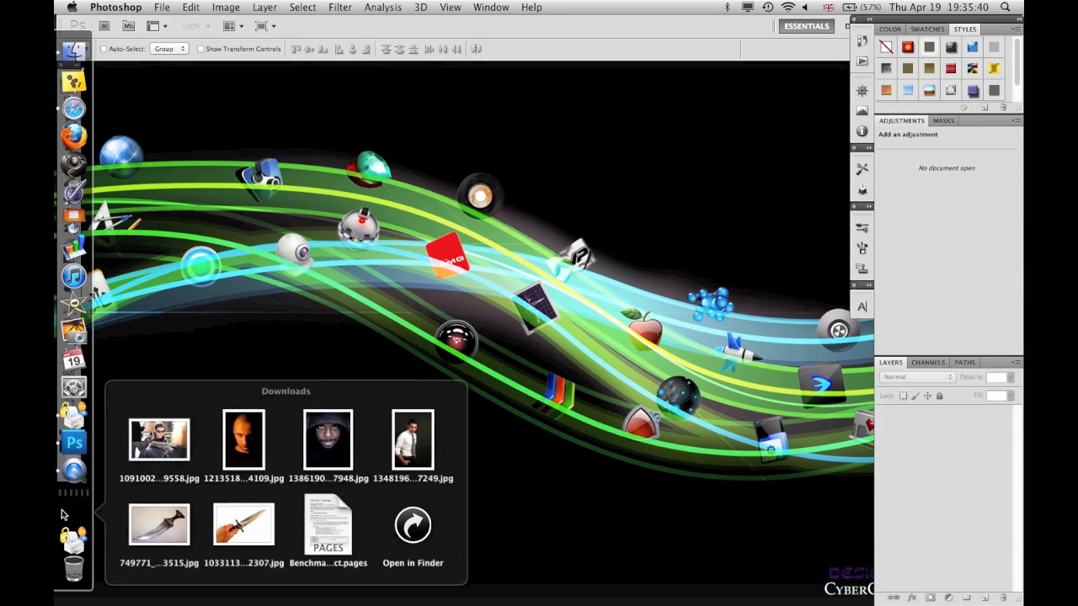
click(67, 512)
click(423, 459)
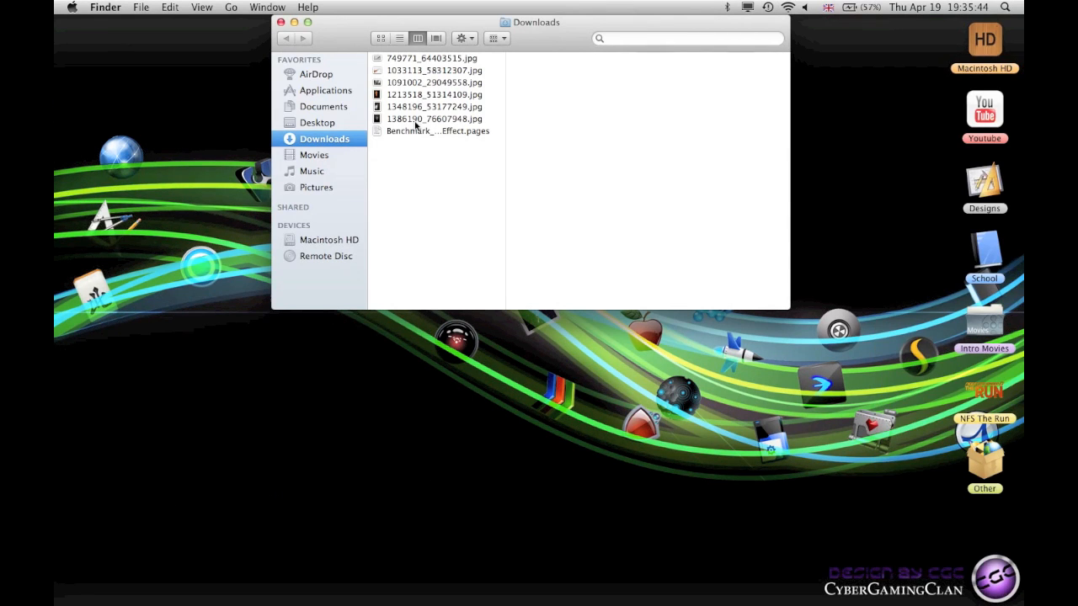
- Preview the portrait photos in the Downloads folder with Quick Look, comparing 1091002_29049558.jpg through 1386190_76607948.jpg
click(415, 121)
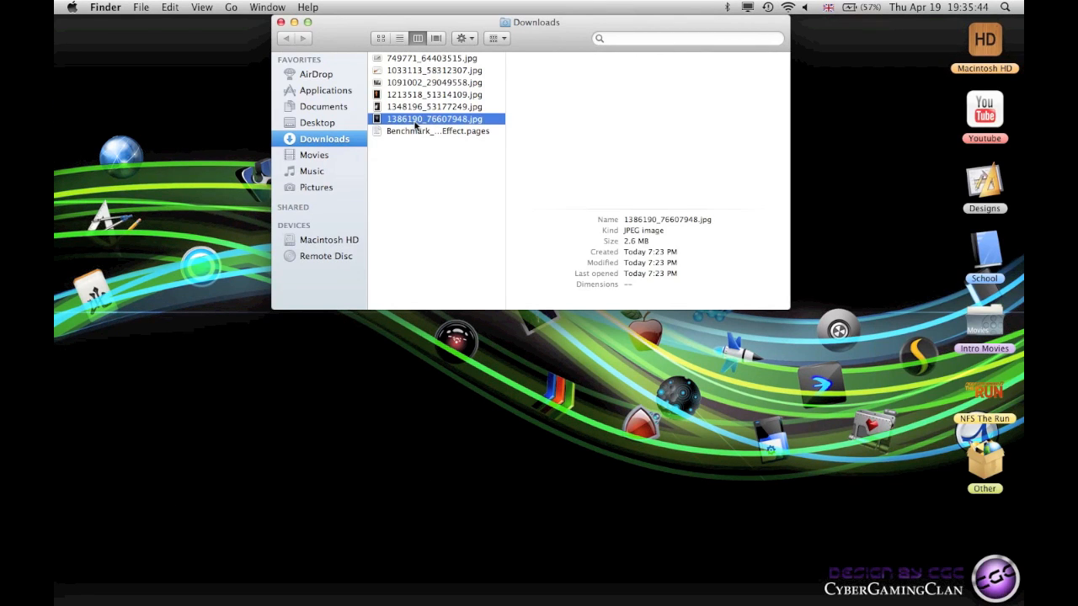
click(410, 71)
click(410, 94)
click(407, 82)
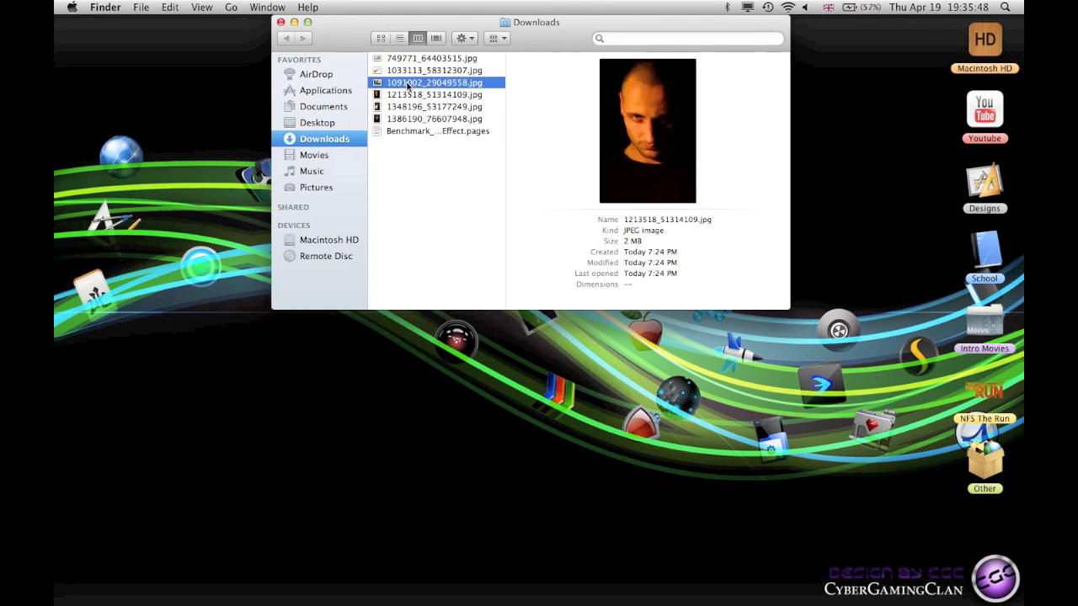
key(space)
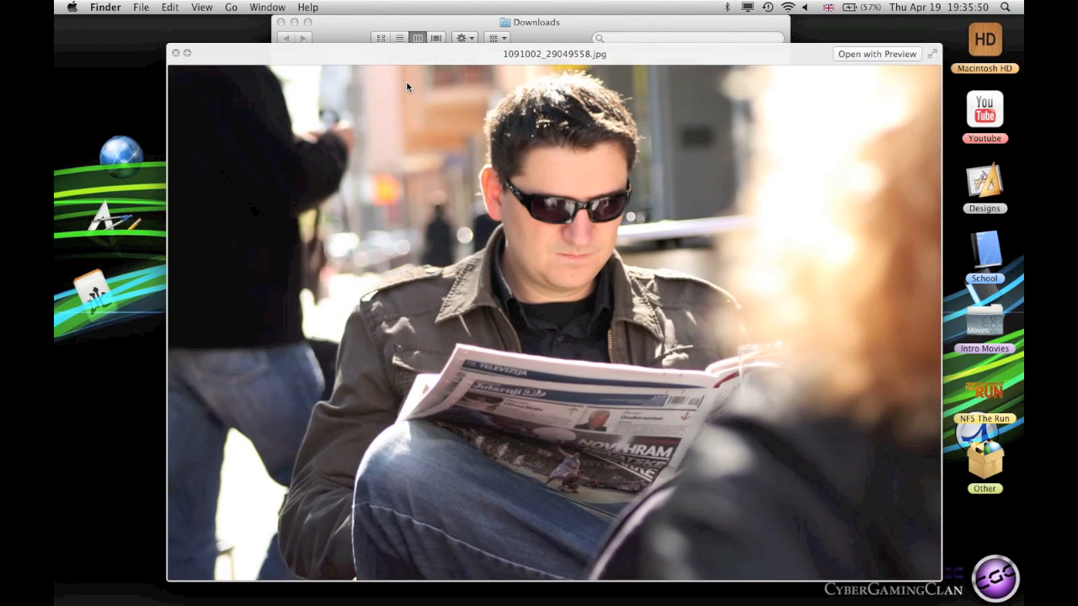
key(Down)
key(Down)
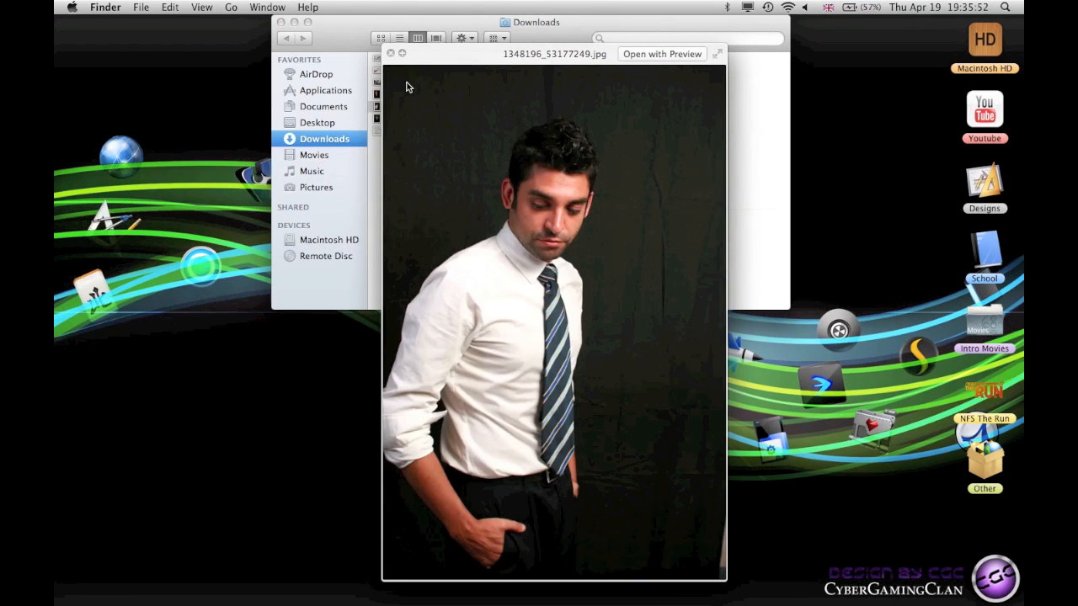
key(Down)
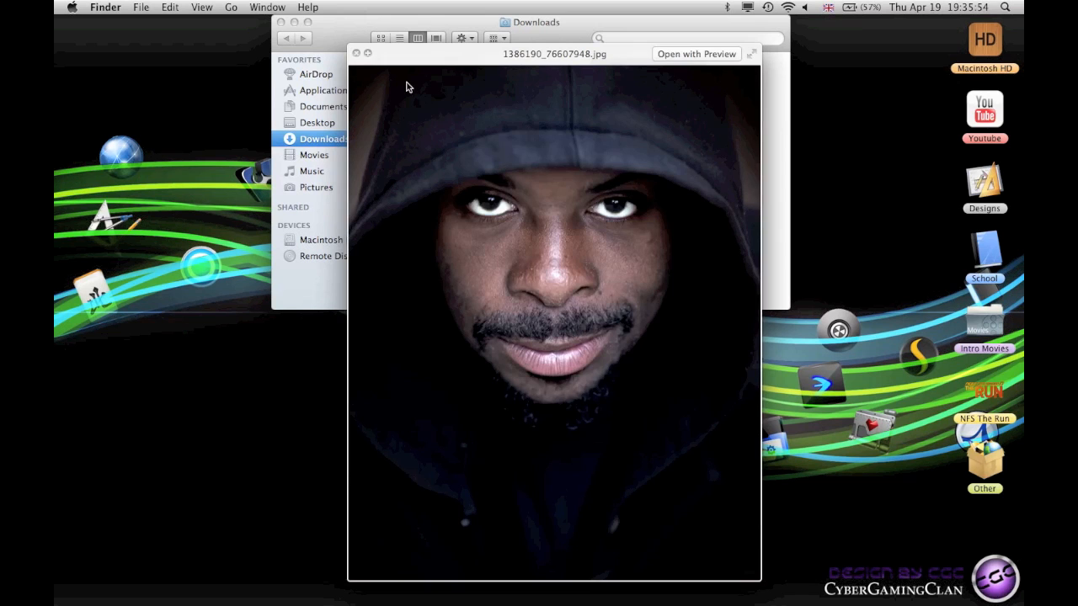
key(Up)
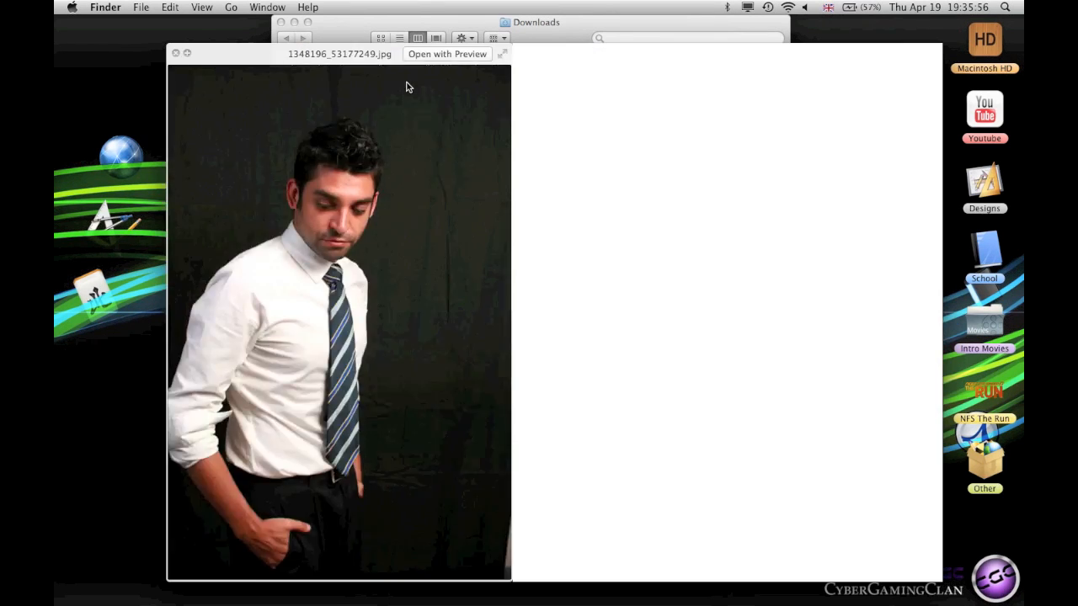
key(Up)
key(Up)
key(space)
- Preview dagger photos 1033113_58312307.jpg and 749771_64403515.jpg, and view the stock.xchng home page in the browser before returning to Finder
click(412, 73)
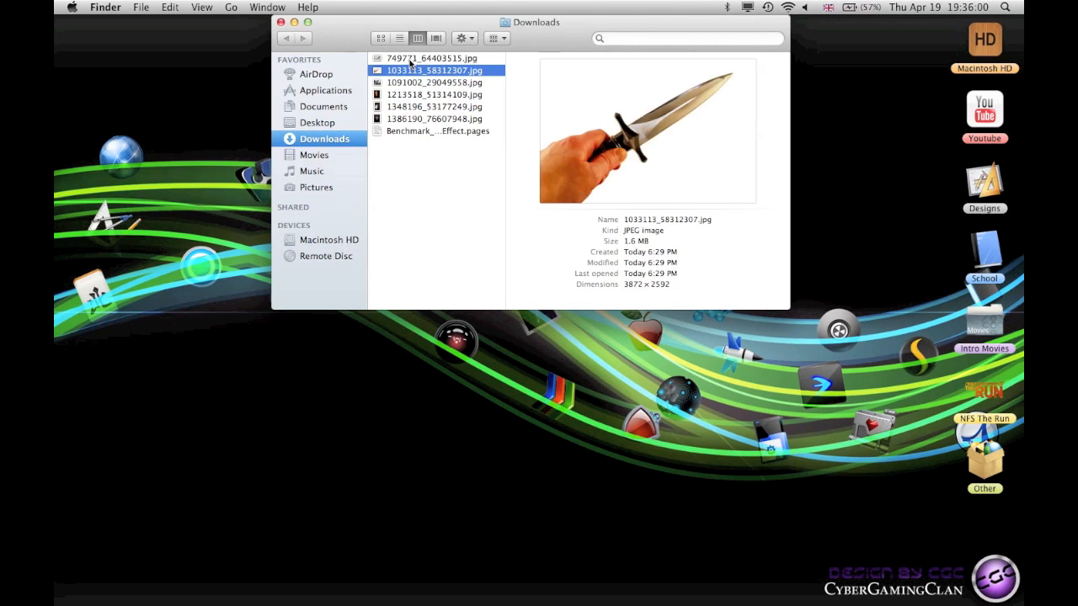
key(space)
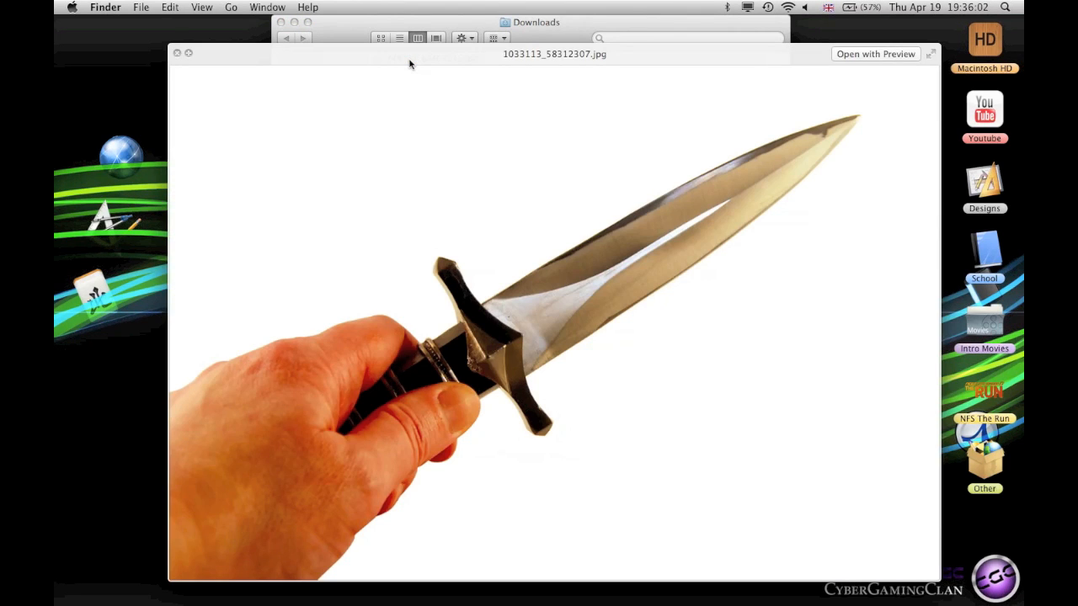
key(Down)
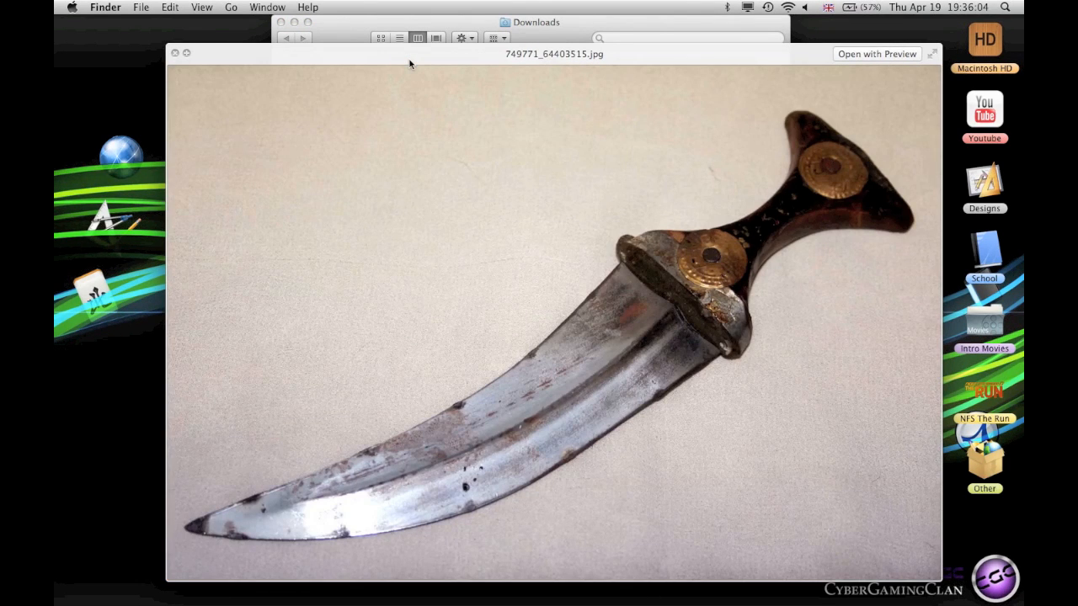
key(space)
key(ctrl+Right)
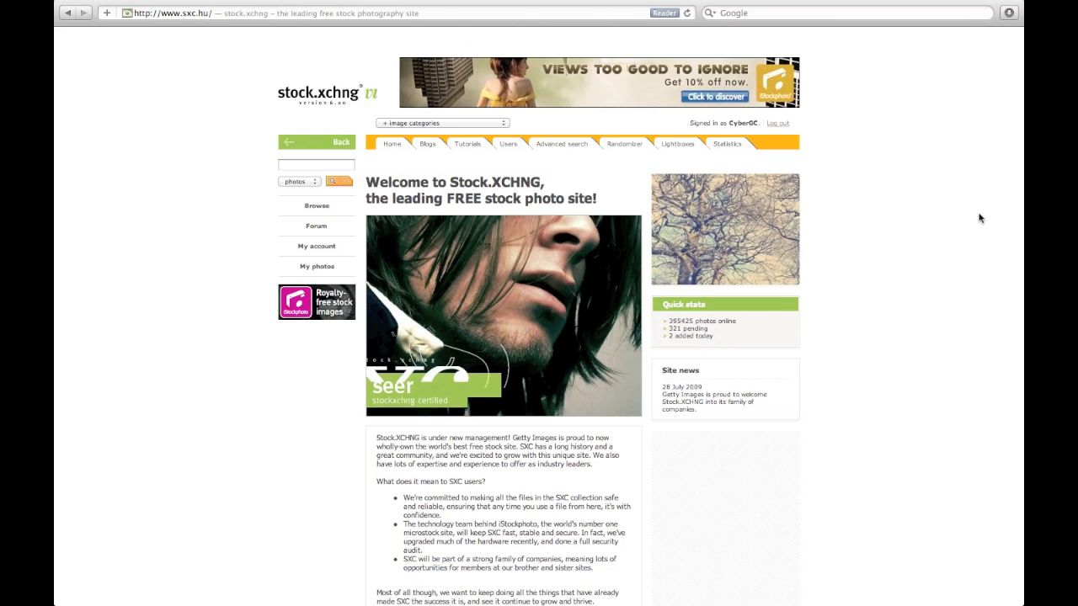
key(ctrl+Left)
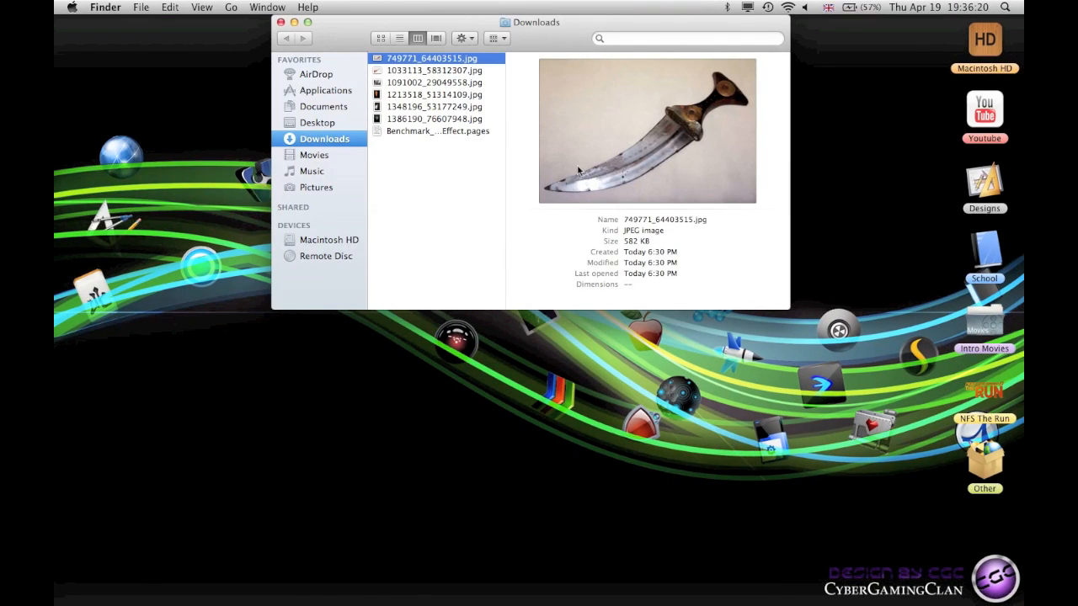
- Open all six JPG images from Downloads in Photoshop and widen the document window to meet the panels
shift+click(424, 121)
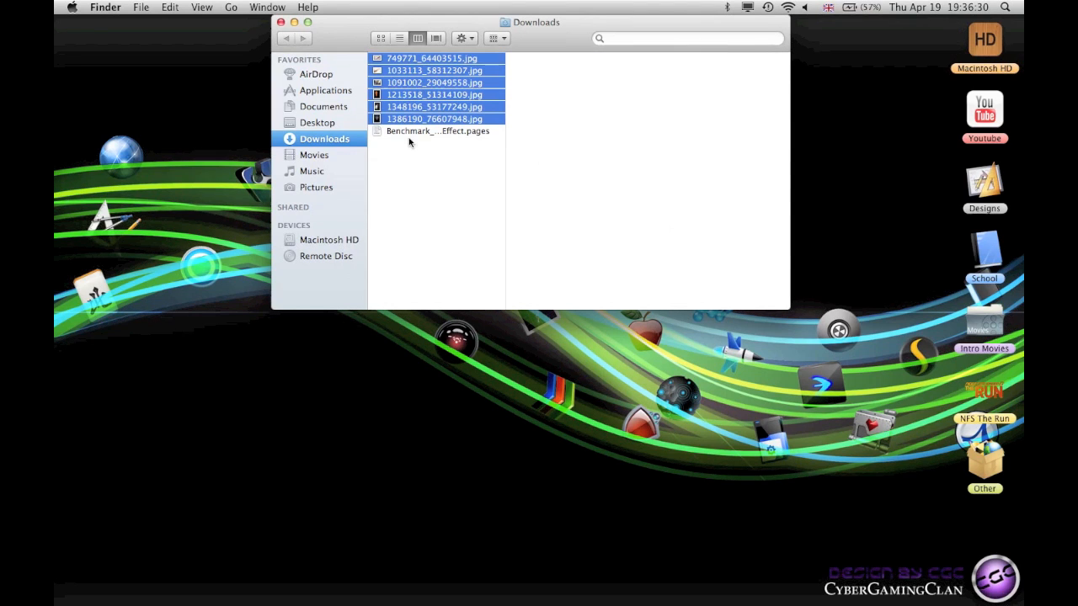
drag(427, 76, 74, 441)
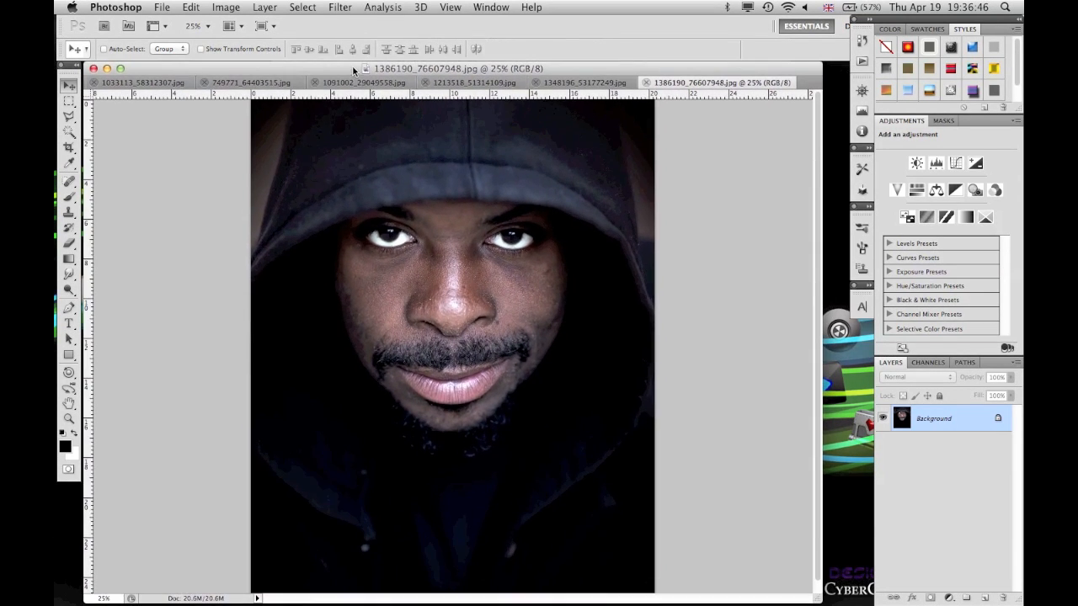
drag(819, 603, 861, 603)
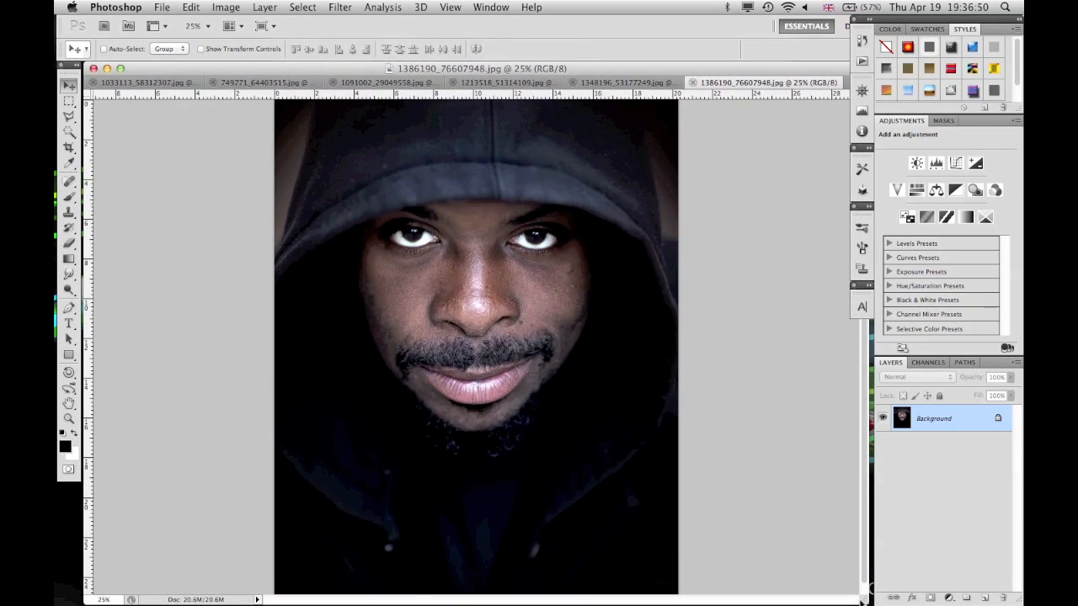
- Compare the two open dagger images and bring 1033113_58312307.jpg to the front
click(154, 87)
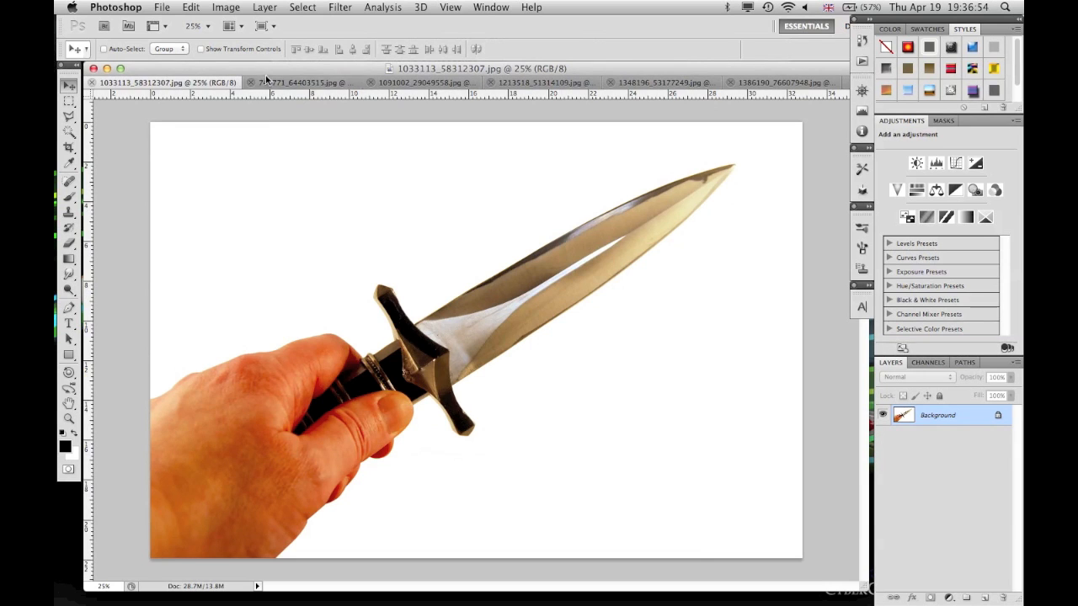
click(294, 83)
click(165, 82)
- Start a new document and set its width to 1980 pixels
key(super+n)
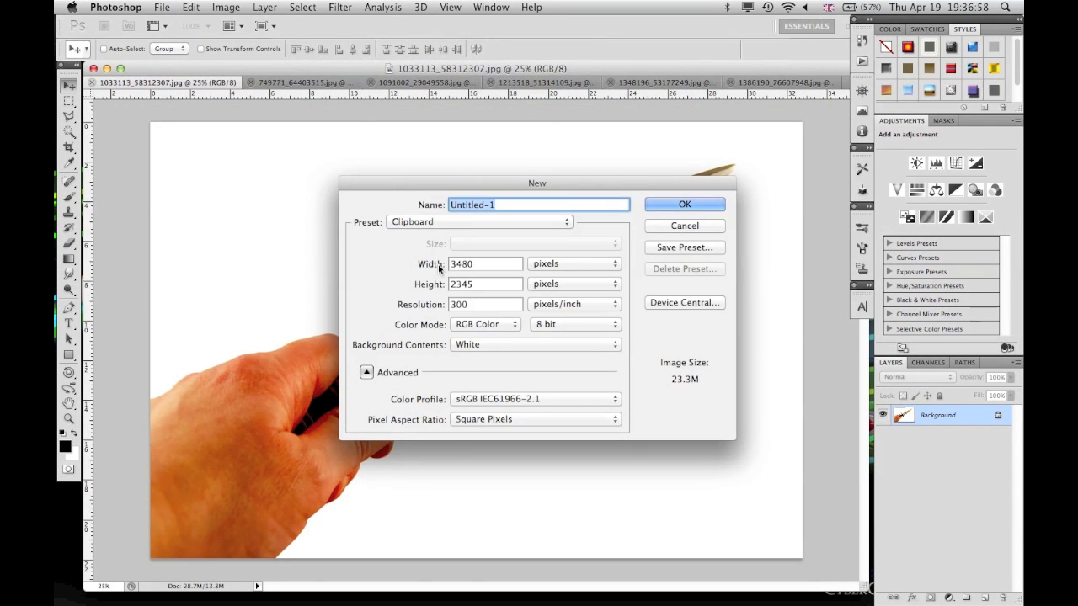
double_click(467, 263)
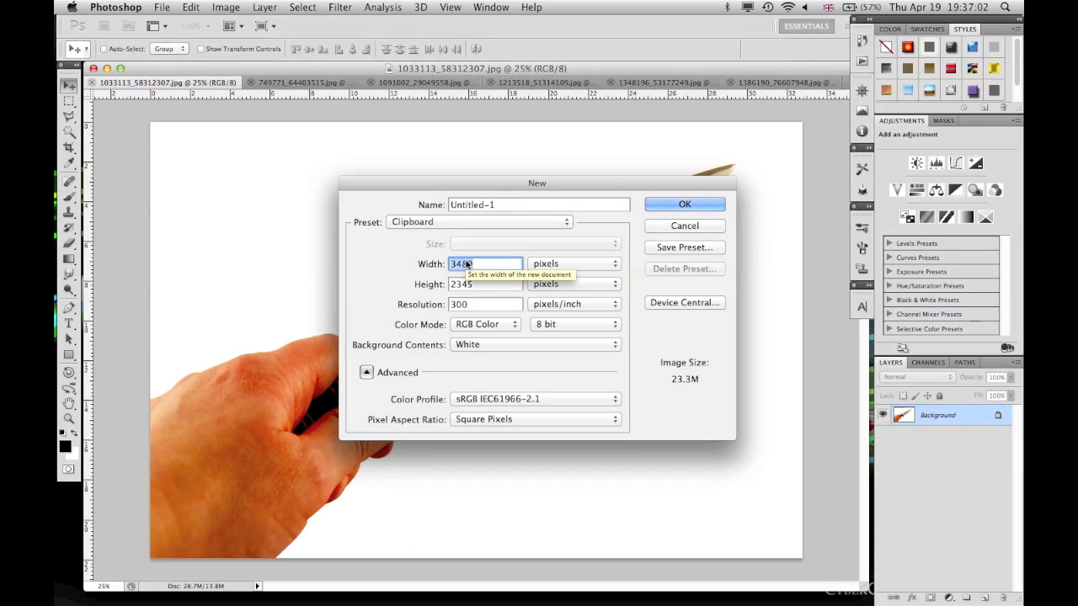
text(1920)
key(Tab)
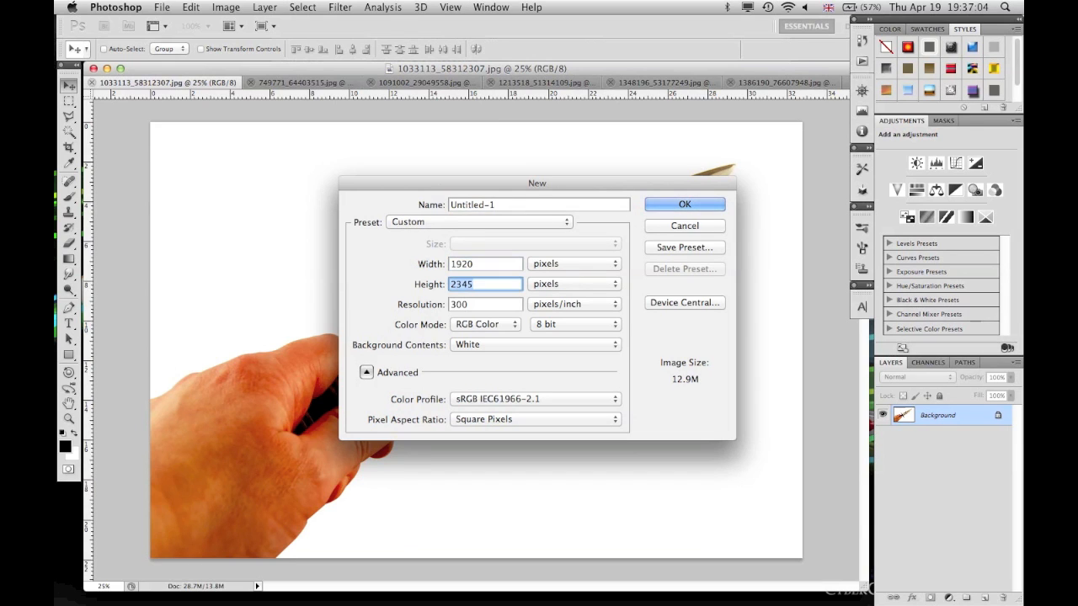
click(476, 264)
key(BackSpace)
key(BackSpace)
text(80)
key(Tab)
text(1240)
key(BackSpace)
key(BackSpace)
key(BackSpace)
key(BackSpace)
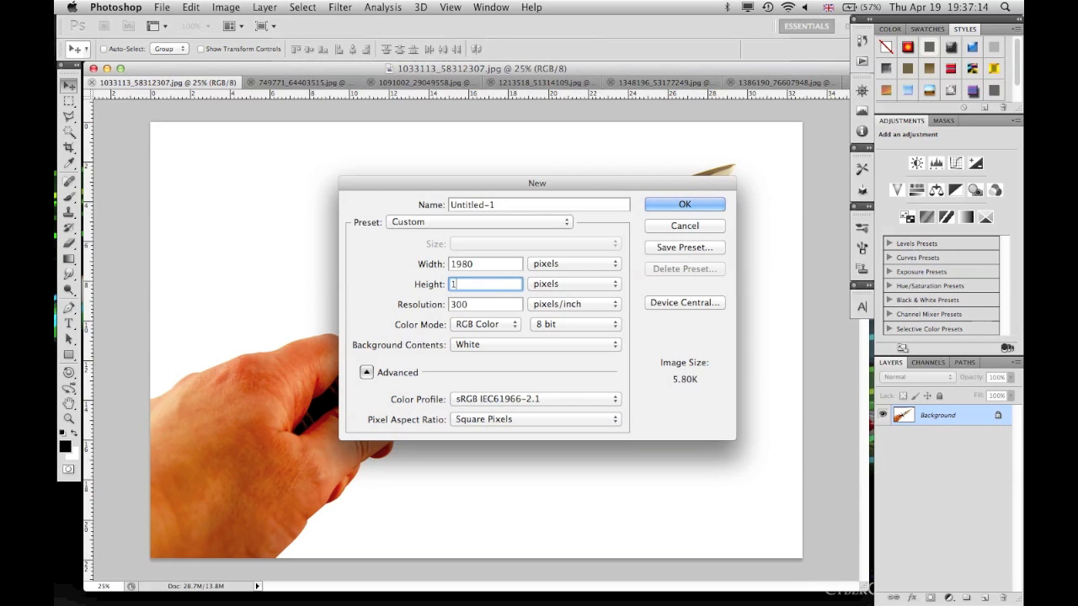
click(478, 264)
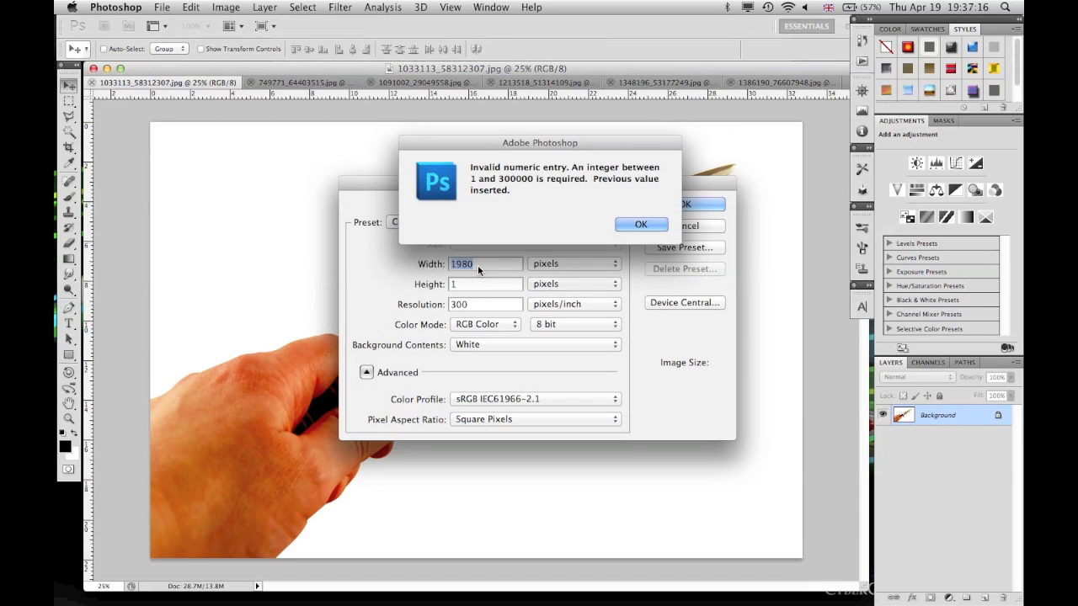
click(665, 228)
- Set the new document's width to 1280 pixels and its height to 720 pixels
key(BackSpace)
key(BackSpace)
key(BackSpace)
key(BackSpace)
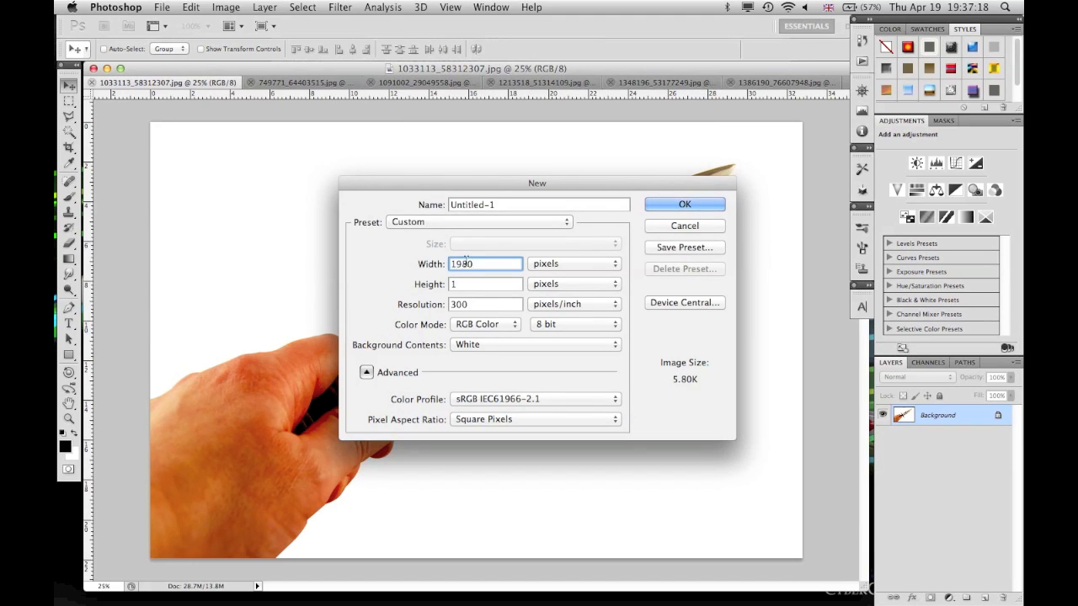
text(1280)
key(Tab)
text(720)
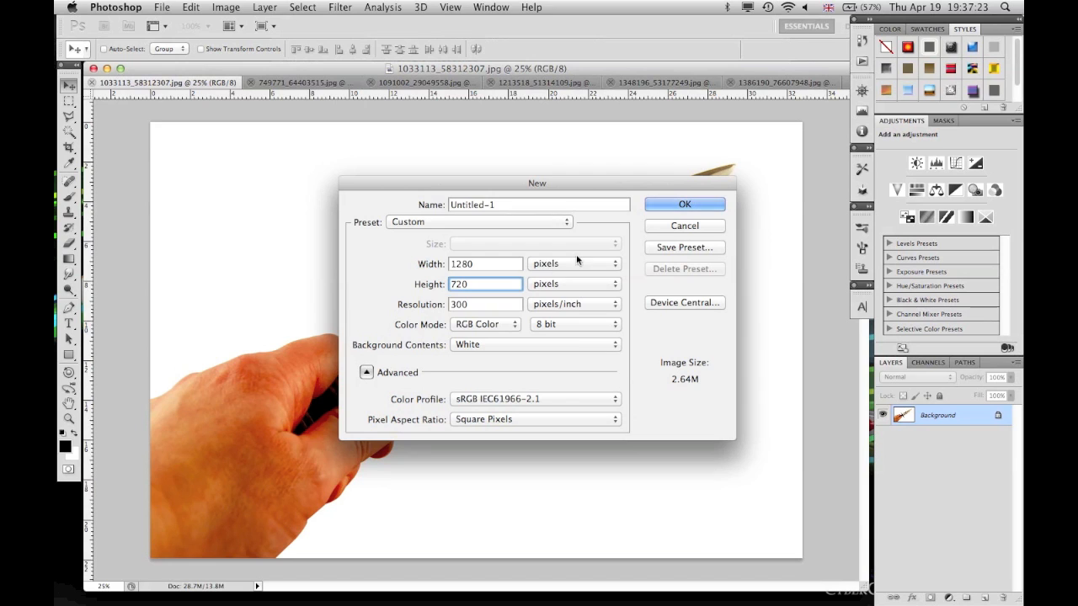
- Set the new document's resolution to 72 pixels/inch and create the document
click(466, 310)
double_click(465, 310)
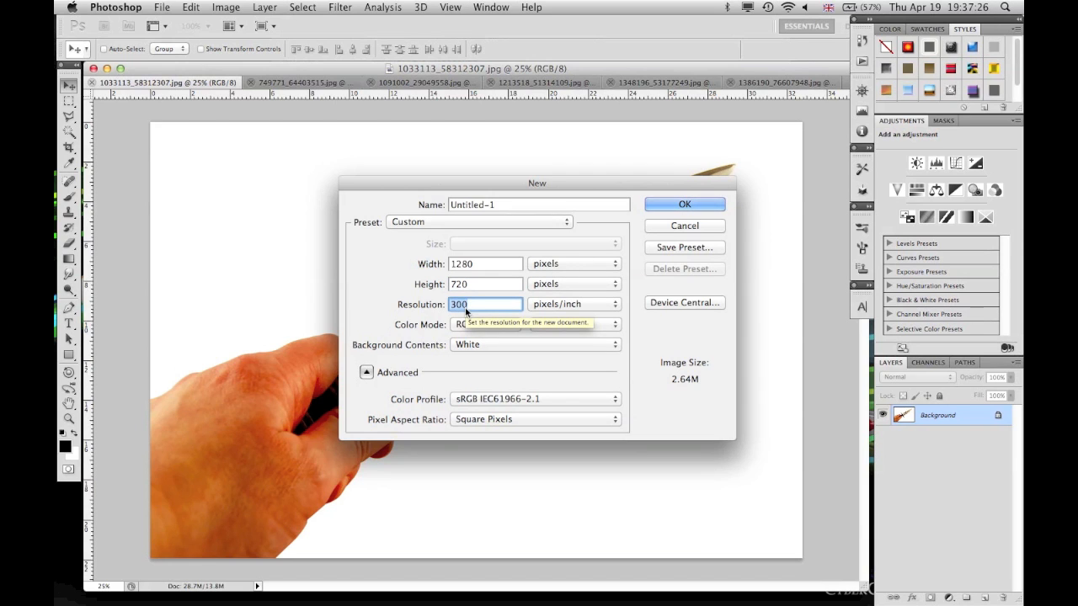
text(72)
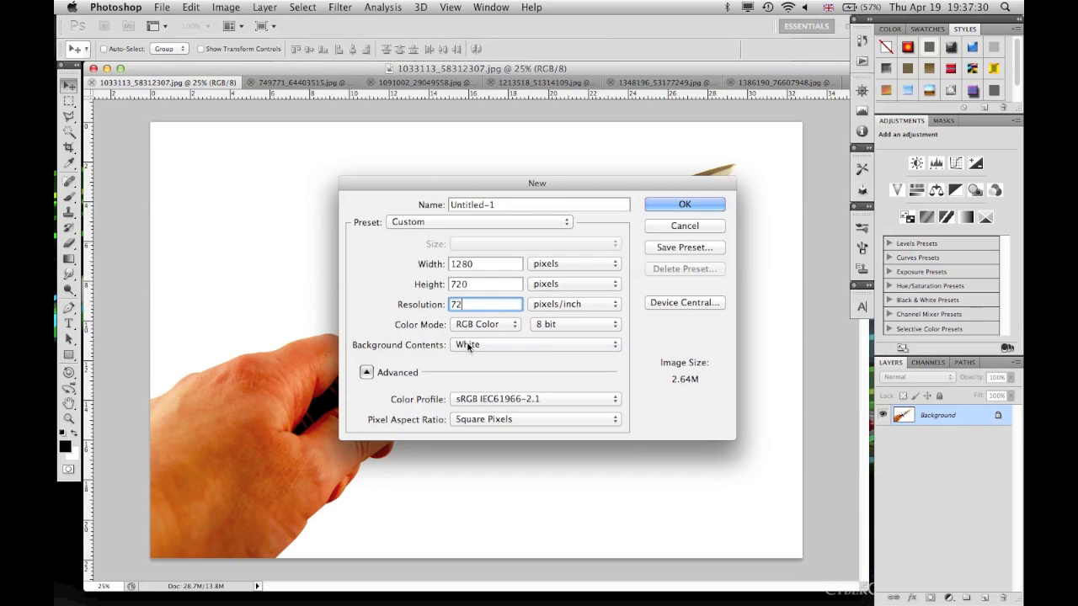
click(691, 205)
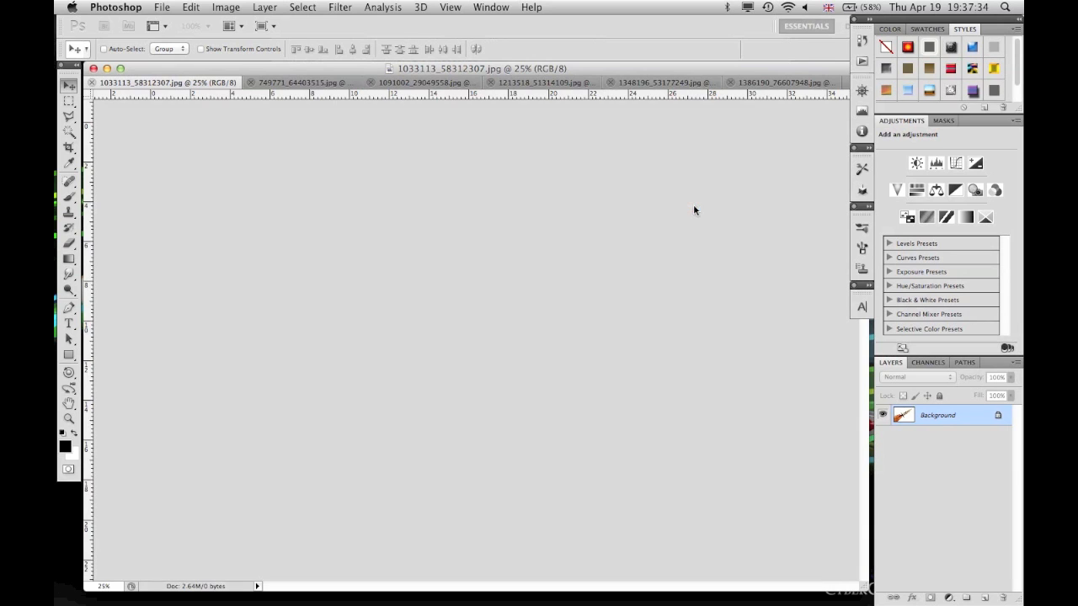
scroll(554, 273, up, 3)
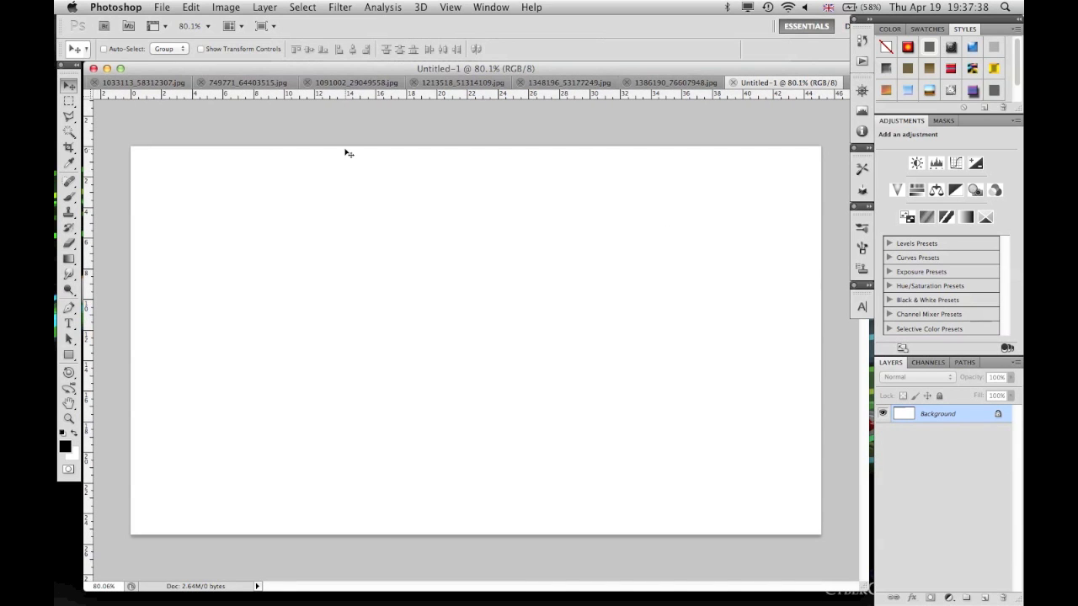
- Bring the 1033113_58312307.jpg dagger photo to the front and choose the Magic Wand tool
click(154, 83)
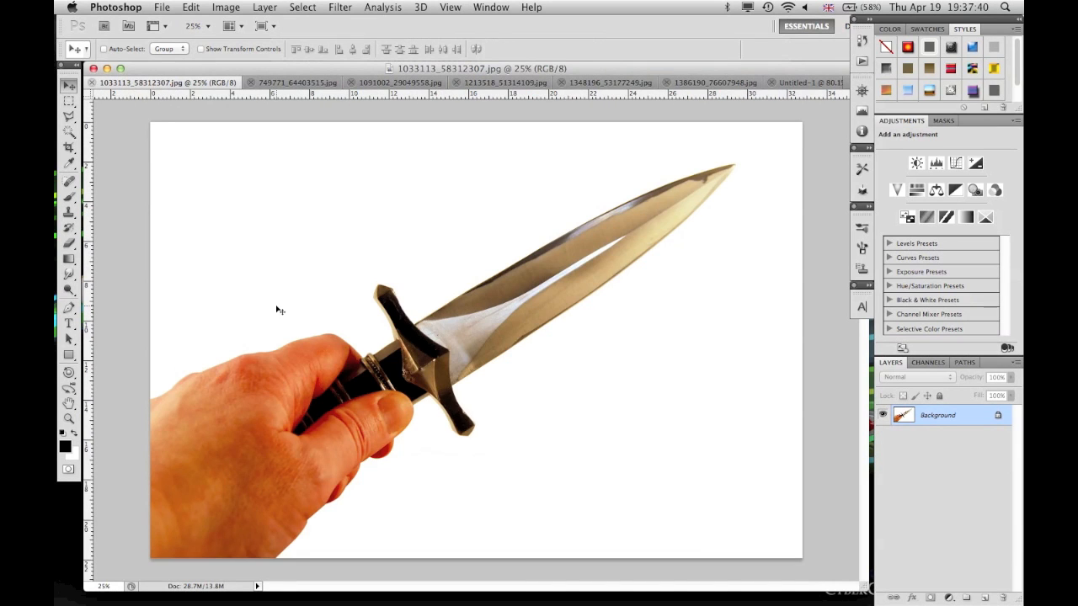
click(70, 132)
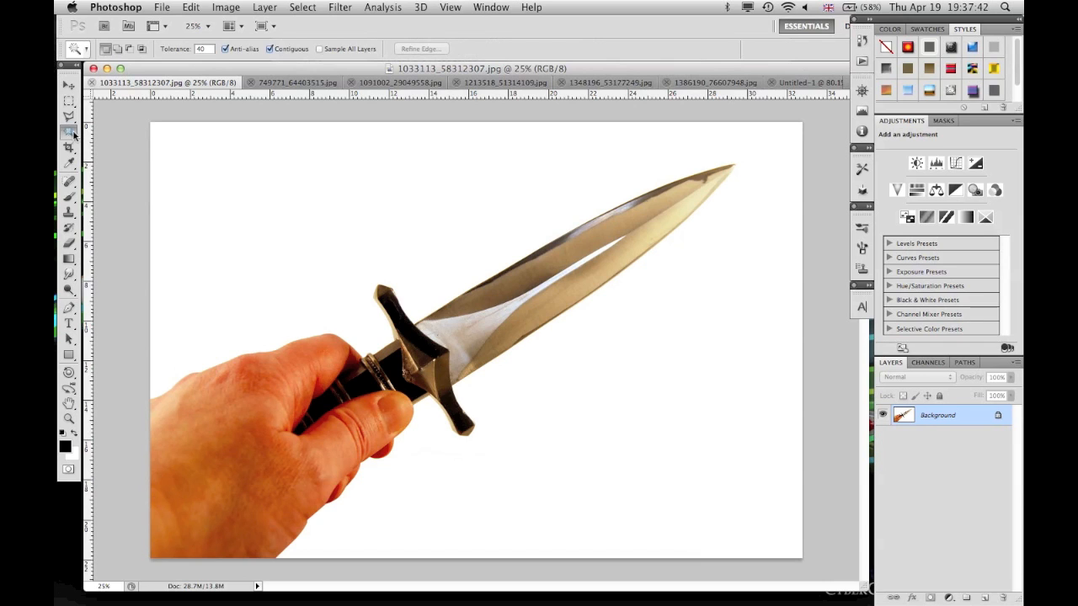
click(74, 135)
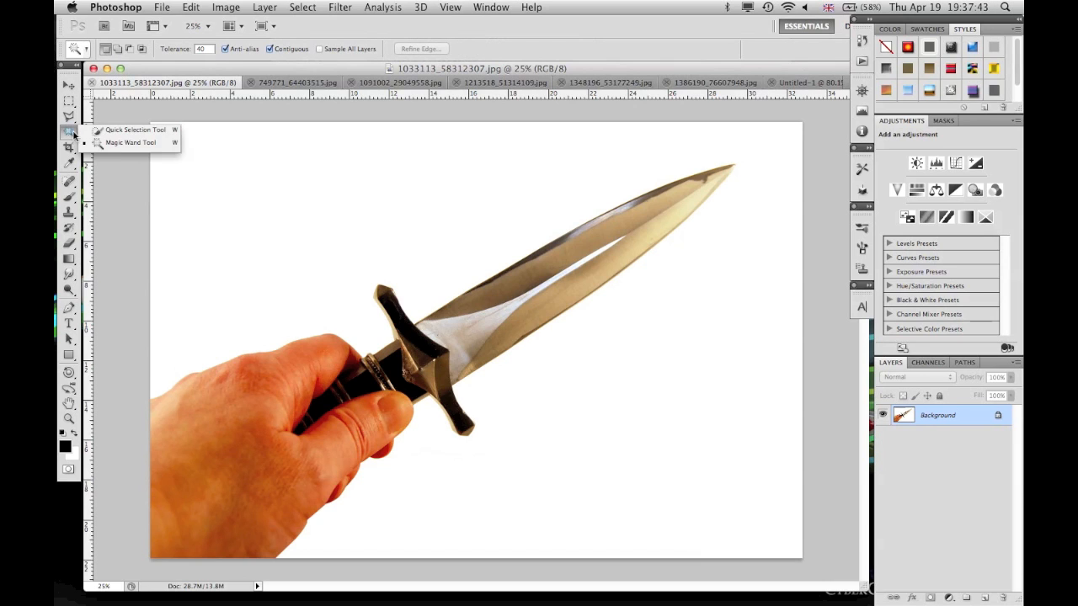
click(127, 143)
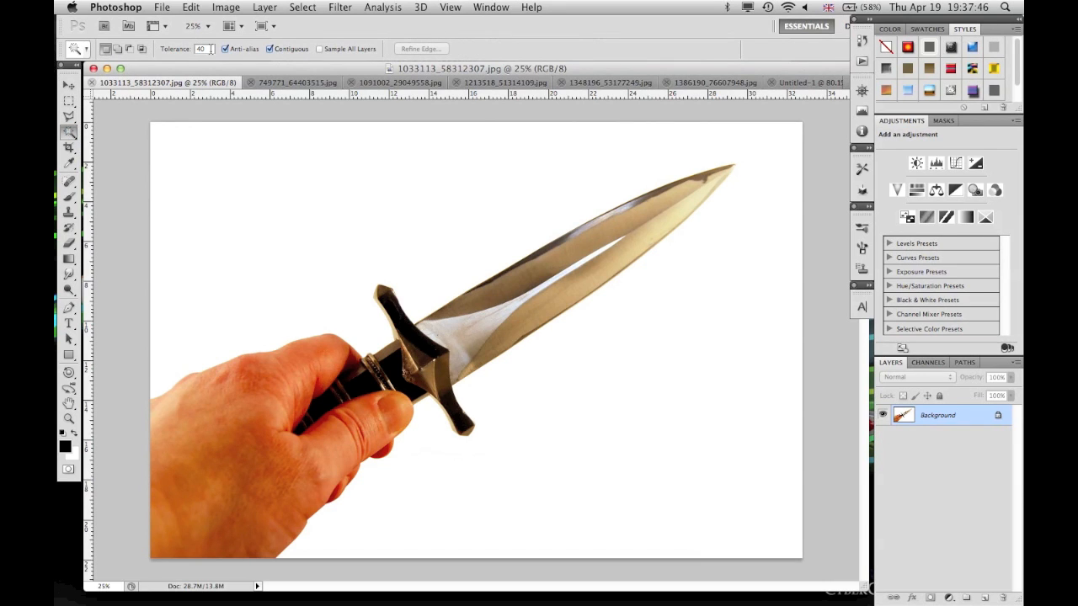
- Convert the dagger photo's Background into a layer named "\" and delete the white area around the hand and dagger
double_click(958, 416)
key(BackSpace)
text(\)
key(Return)
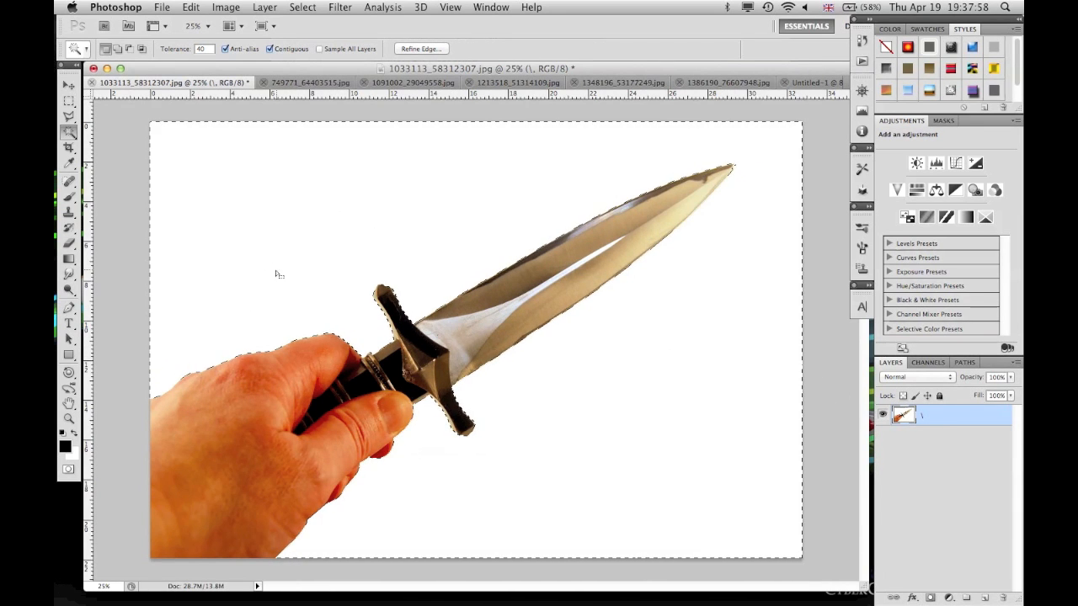
key(Delete)
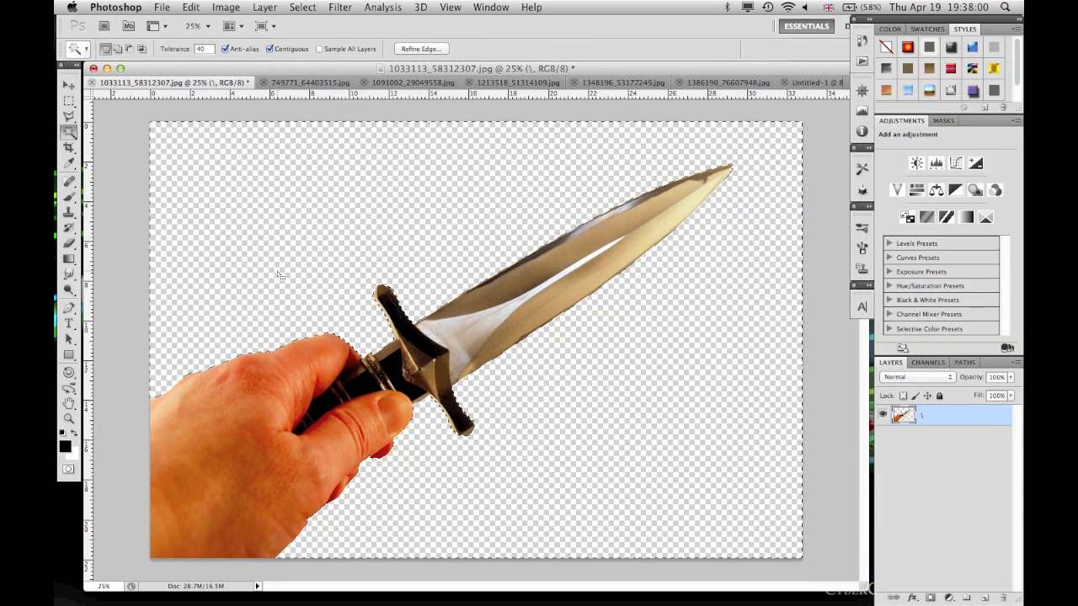
key(super+shift+i)
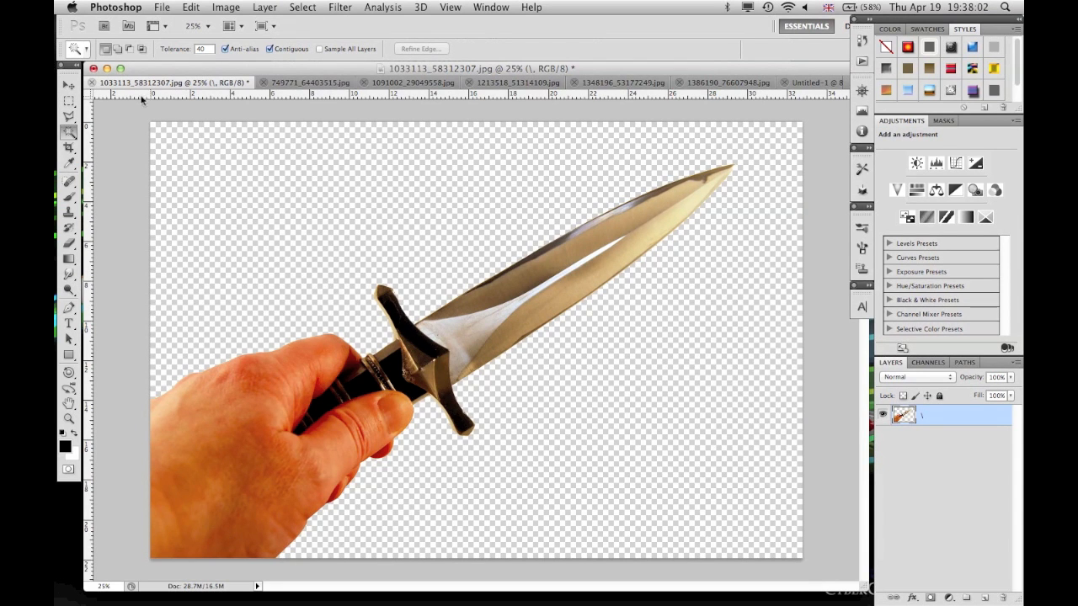
- Move the cut-out hand and dagger into the Untitled-1 document
click(69, 85)
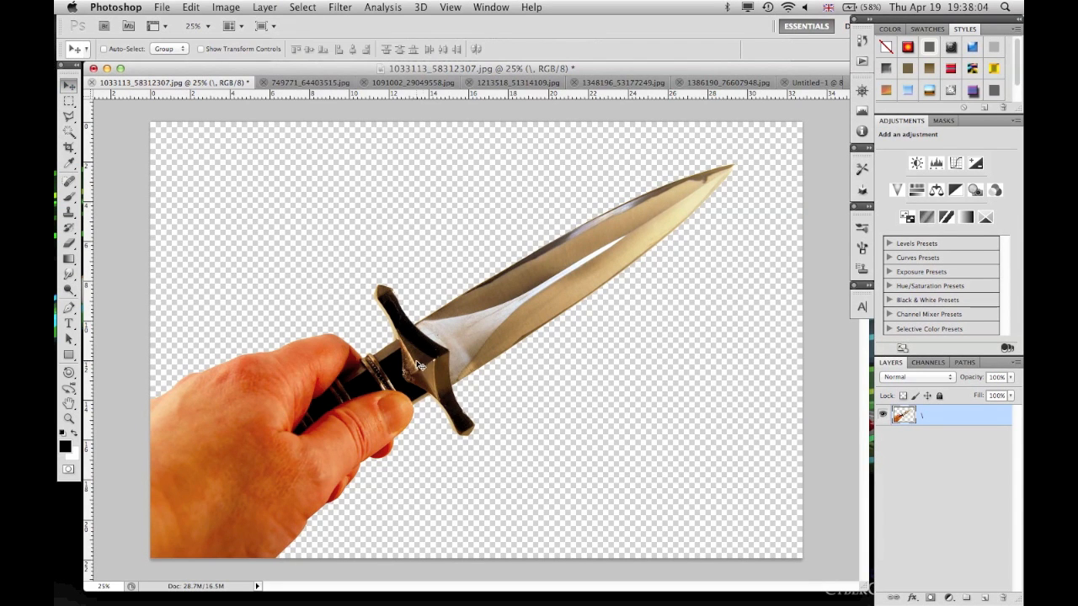
drag(556, 280, 765, 164)
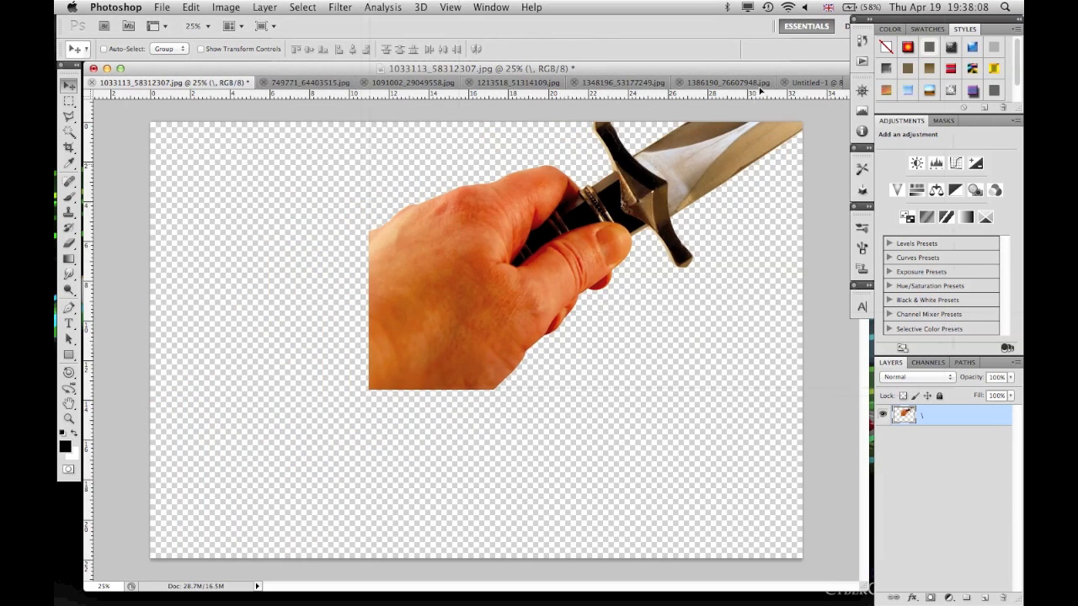
drag(782, 82, 482, 302)
- Scale the hand and dagger layer to about 14.6% and fit it into the canvas's lower-left corner
key(super+t)
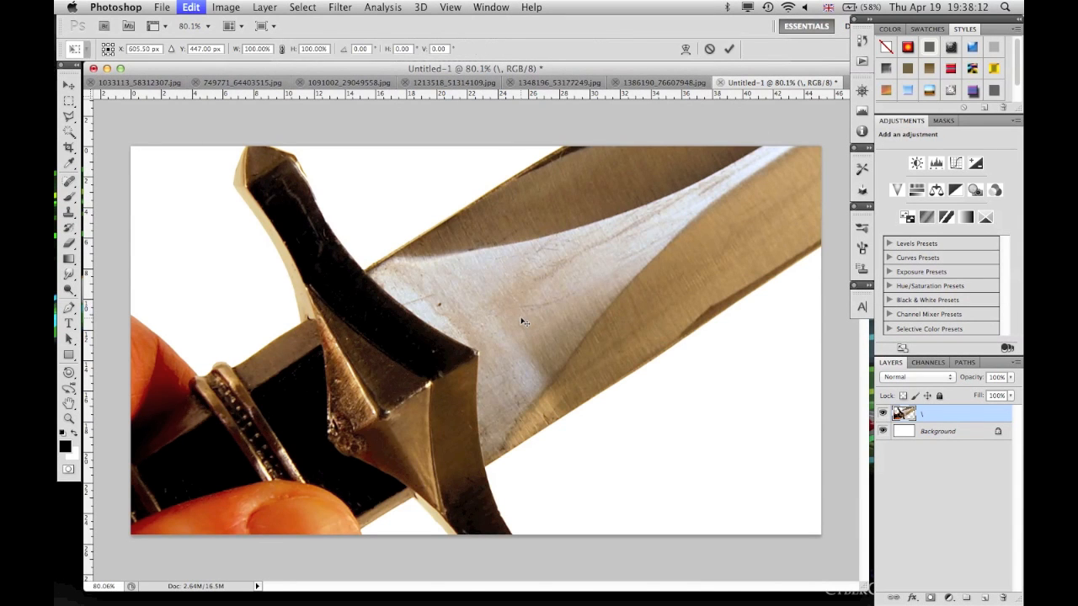
key(super+0)
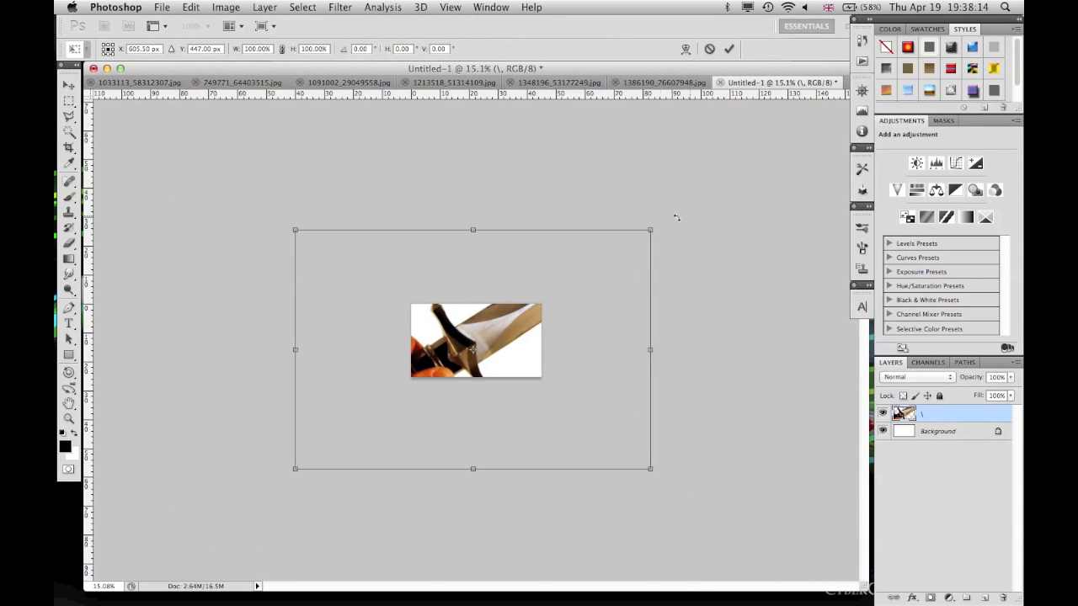
drag(651, 227, 461, 340)
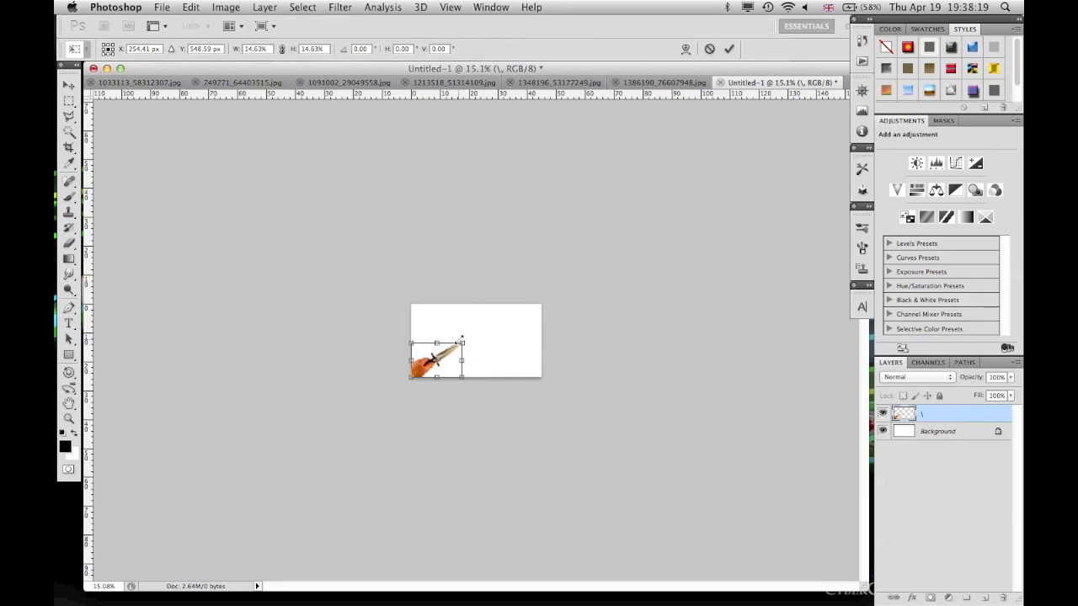
click(729, 48)
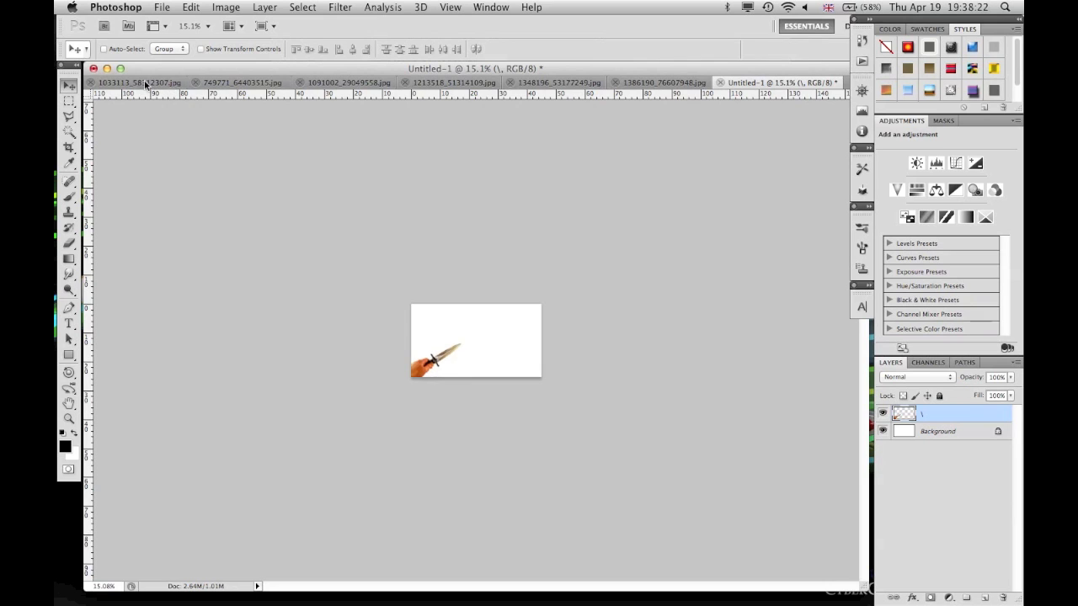
- Bring 749771_64403515.jpg to the front and convert its Background into the regular layer Layer 0
click(209, 85)
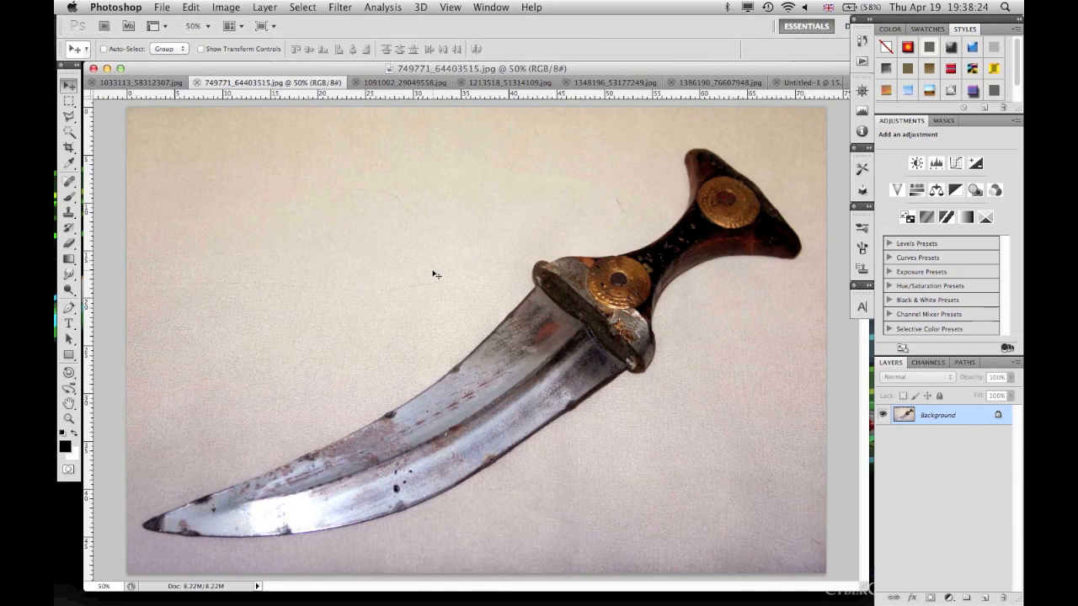
double_click(942, 418)
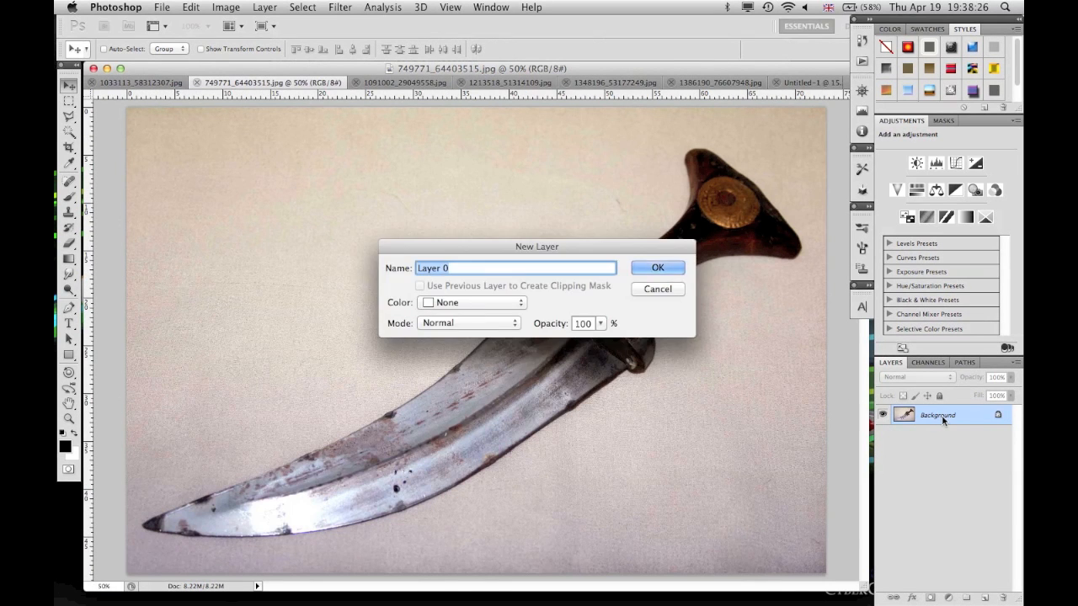
key(Return)
- Try to select the cloth background around the curved dagger with the Magic Wand, and clear the selection
click(70, 132)
click(170, 158)
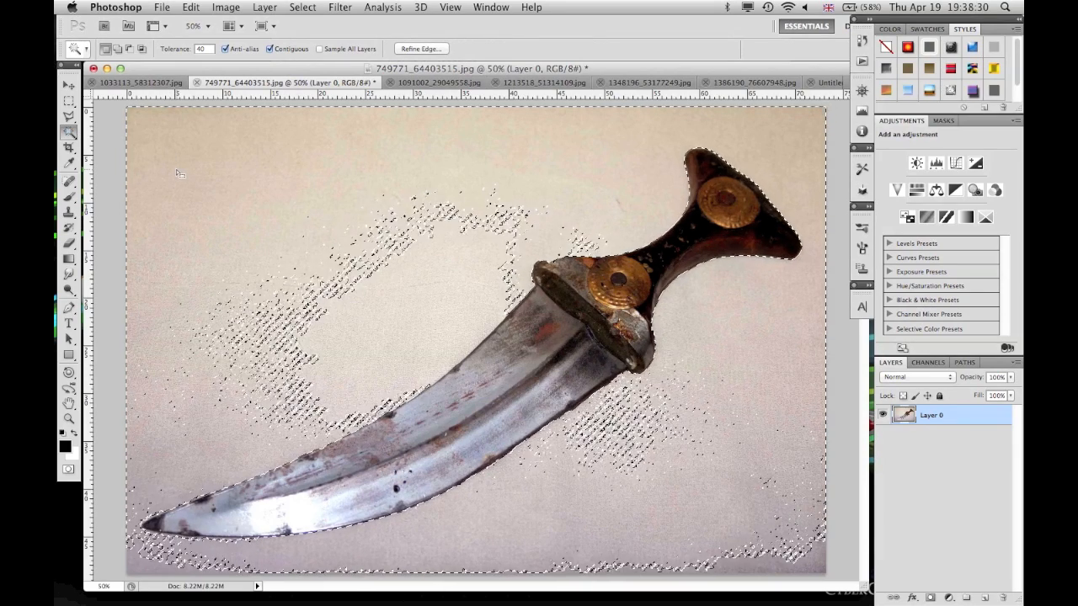
key(super+d)
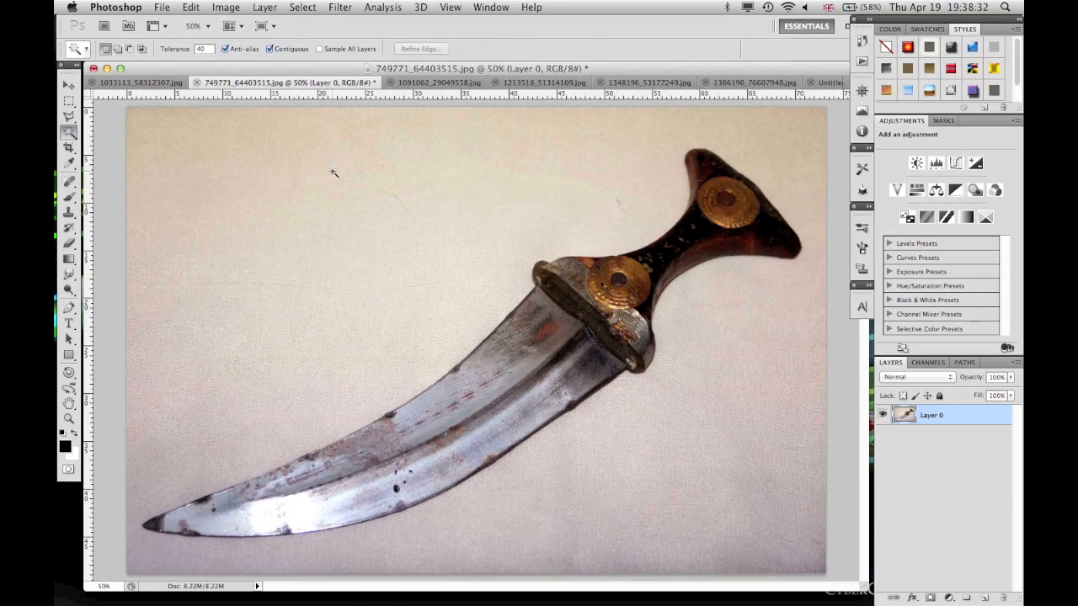
- Select and delete the cloth background above and below the curved dagger with the Quick Selection tool
click(70, 132)
click(126, 133)
drag(275, 221, 240, 231)
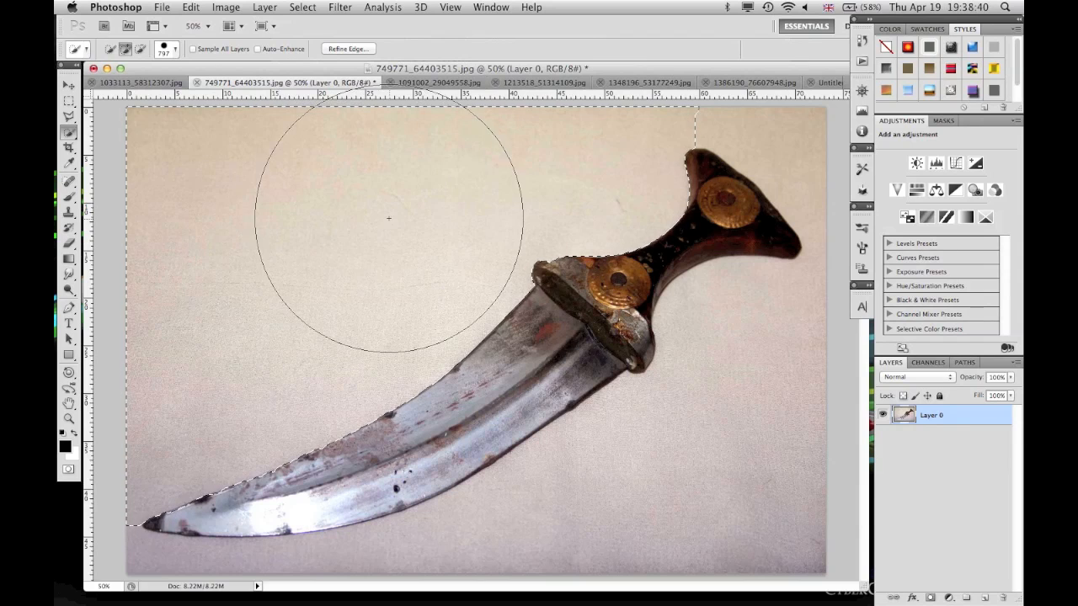
key(Delete)
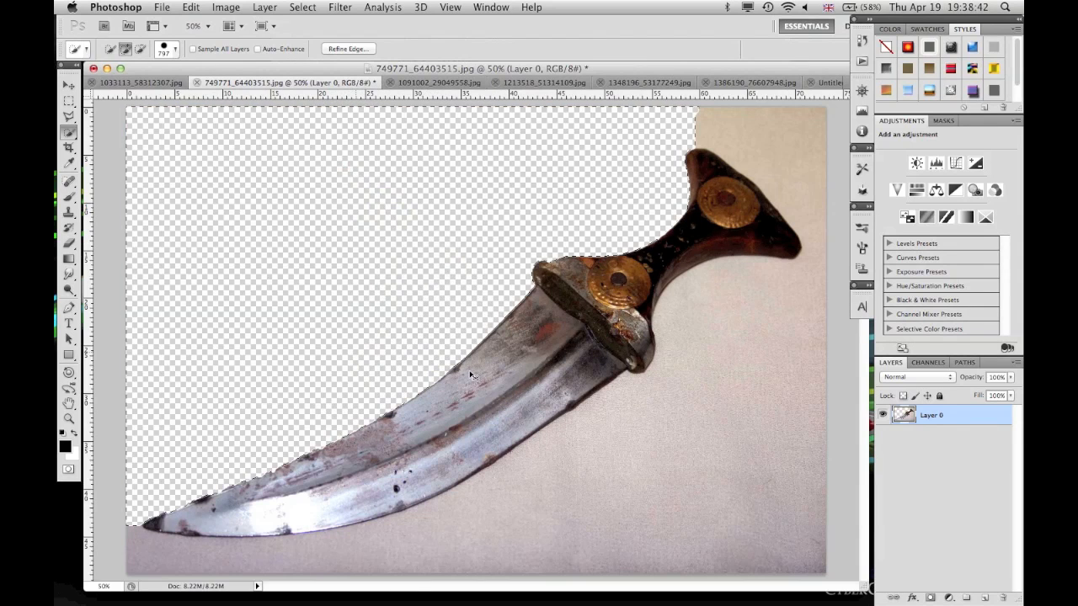
click(724, 493)
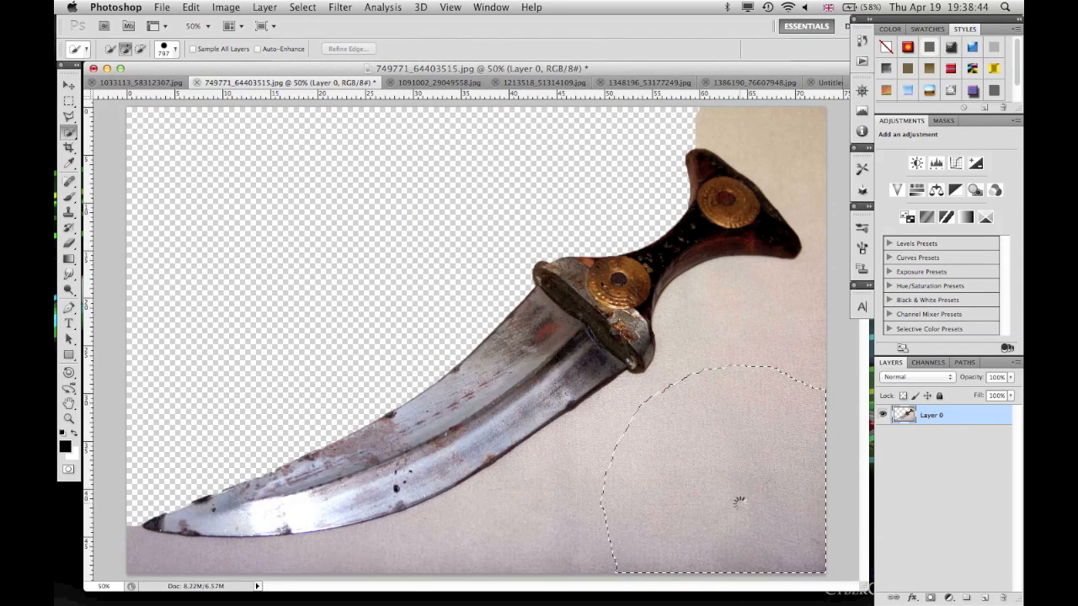
key(Delete)
key(super+d)
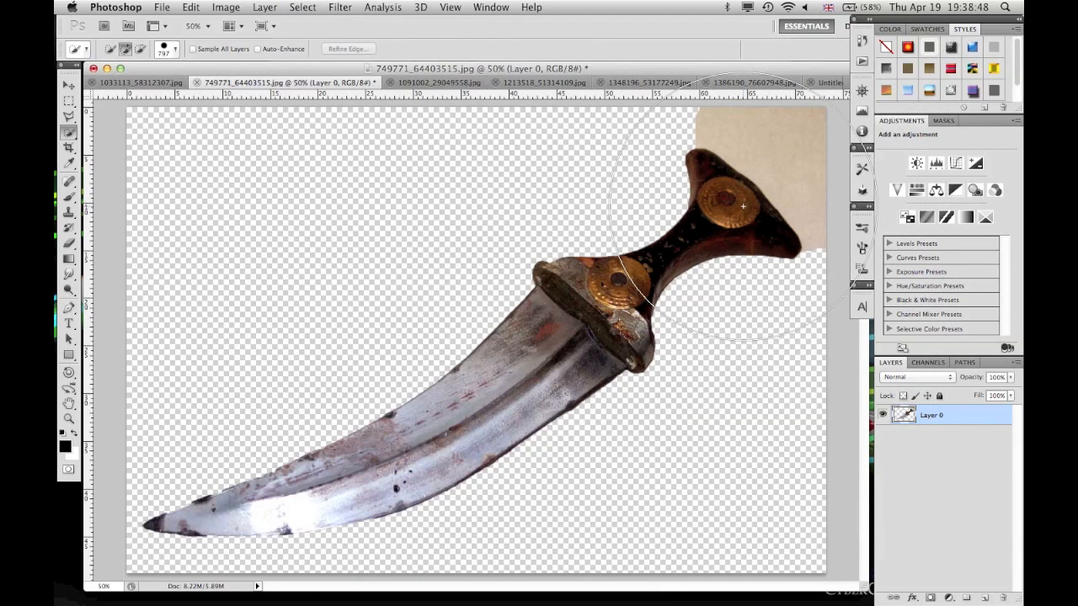
- Select and delete the remaining patch of background beside the end of the dagger's handle
scroll(743, 205, down, 5)
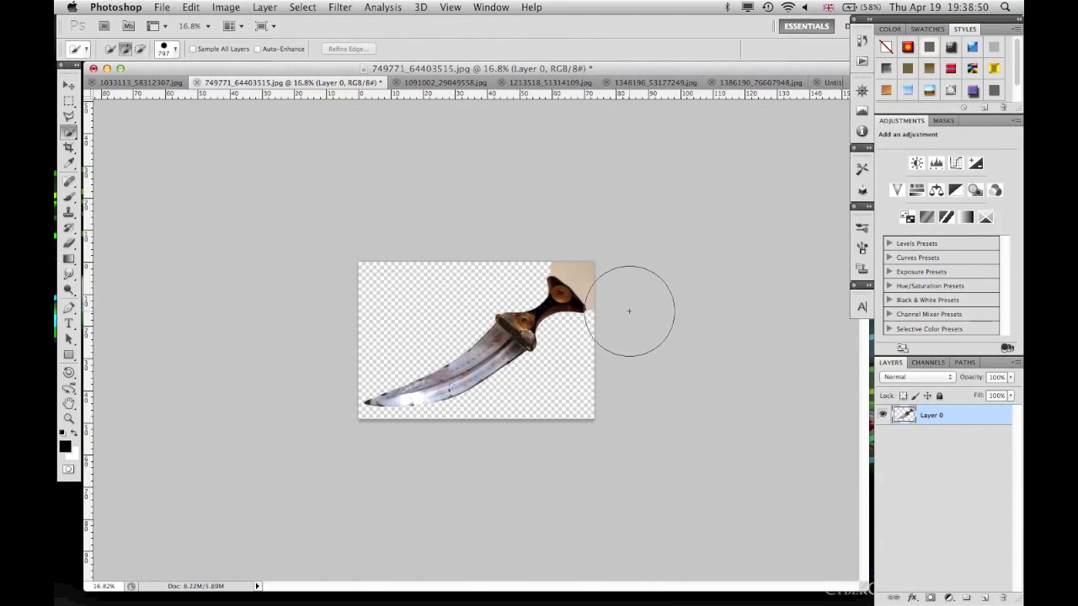
scroll(629, 311, up, 4)
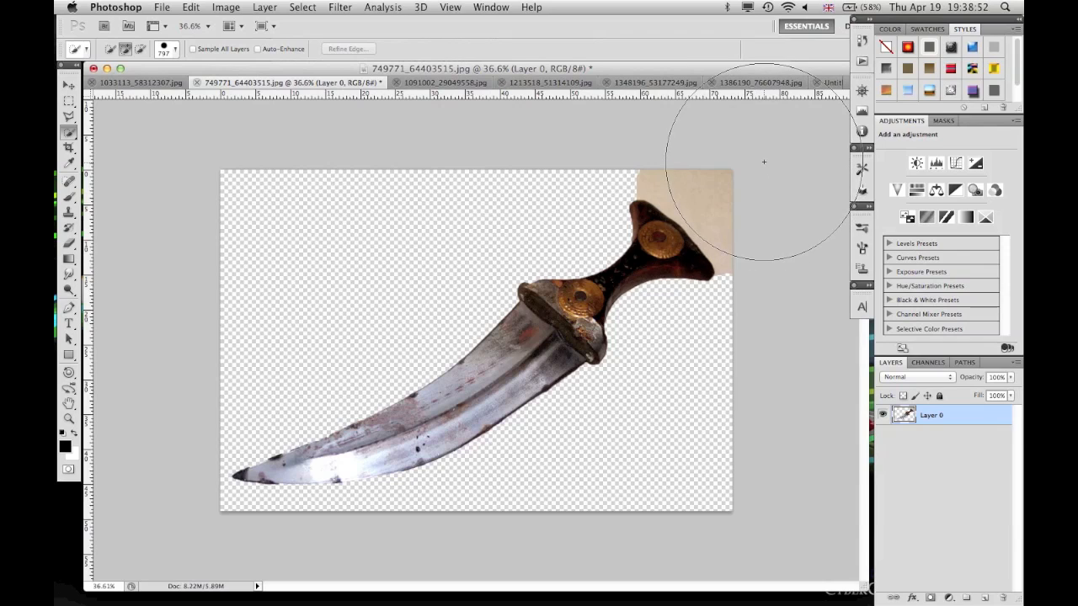
drag(764, 161, 764, 160)
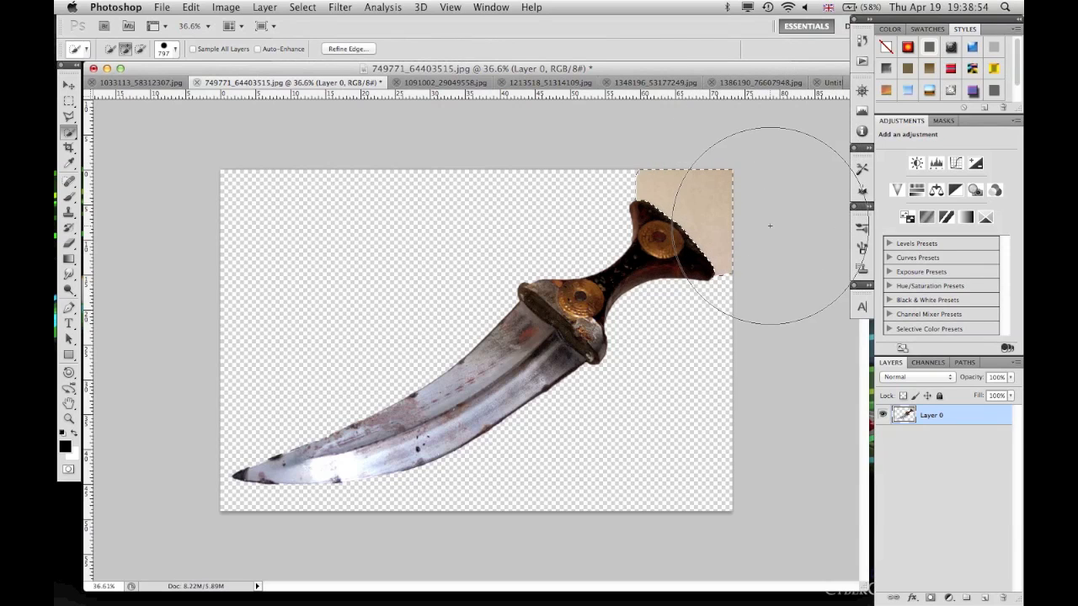
key(Delete)
key(super+d)
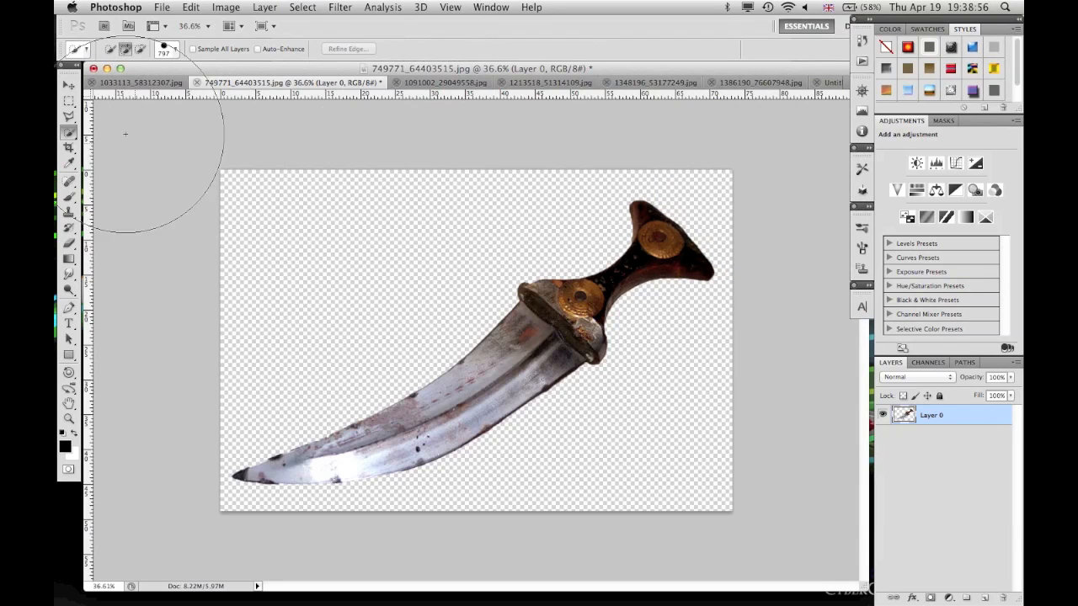
- Place the cut-out curved dagger in Untitled-1 at about 35% scale, in the lower right part of the canvas
click(68, 87)
drag(592, 353, 501, 354)
key(super+t)
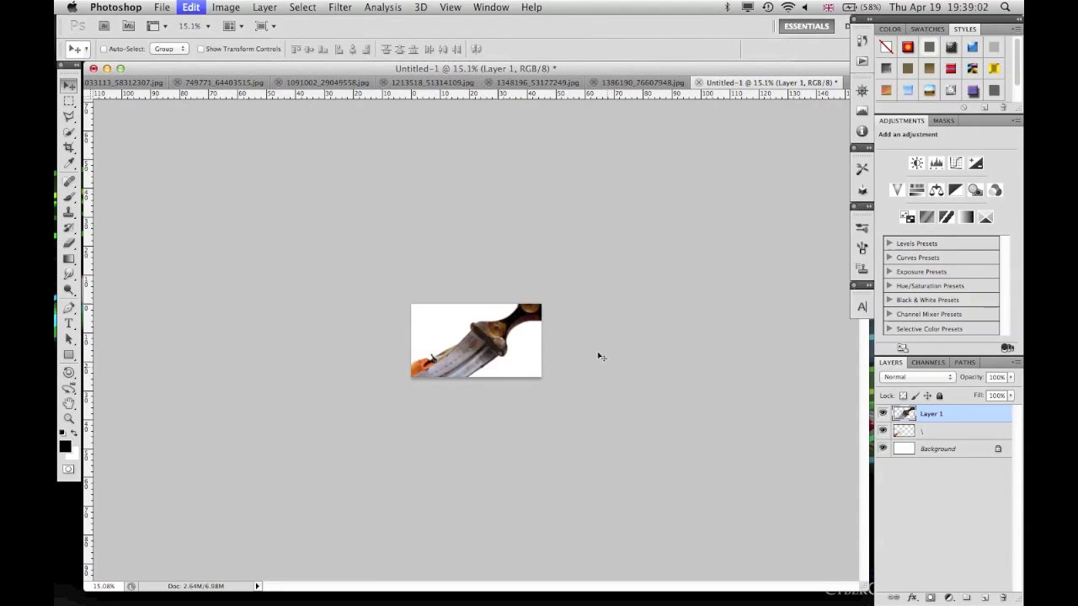
drag(557, 275, 462, 327)
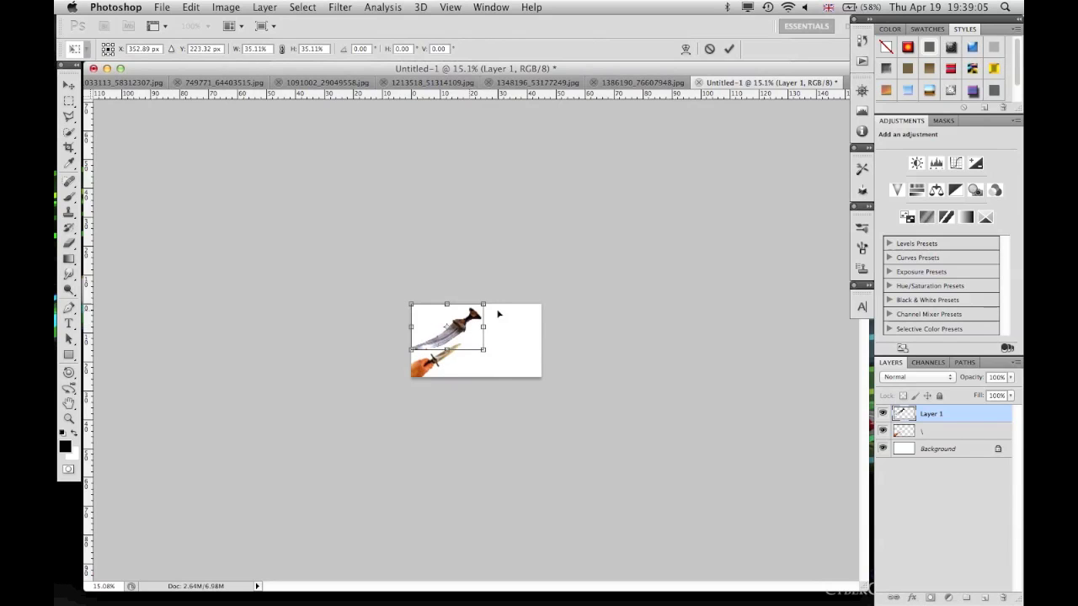
click(732, 49)
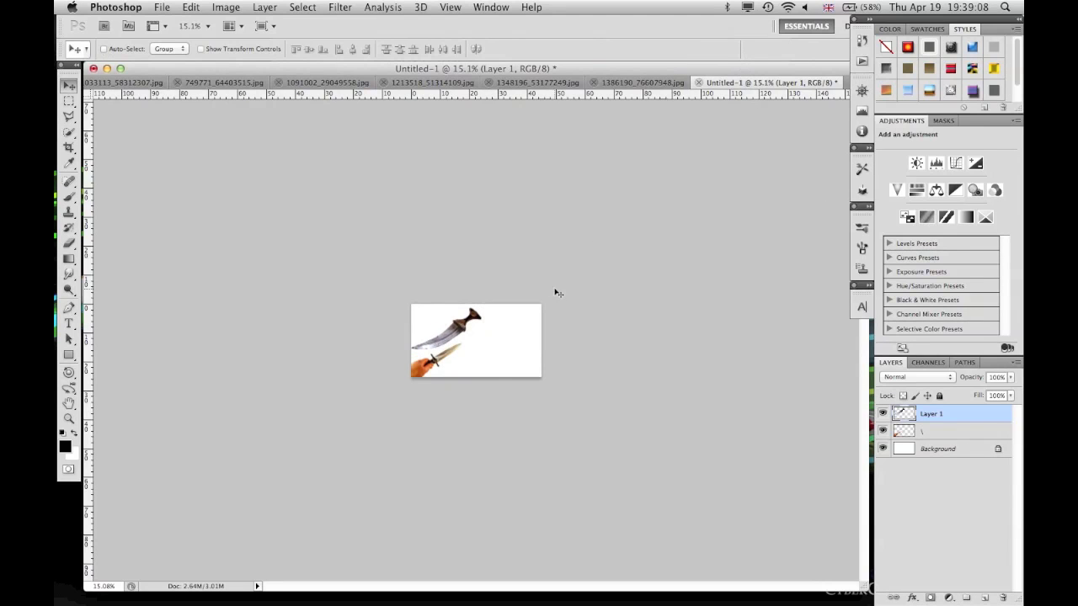
key(super+0)
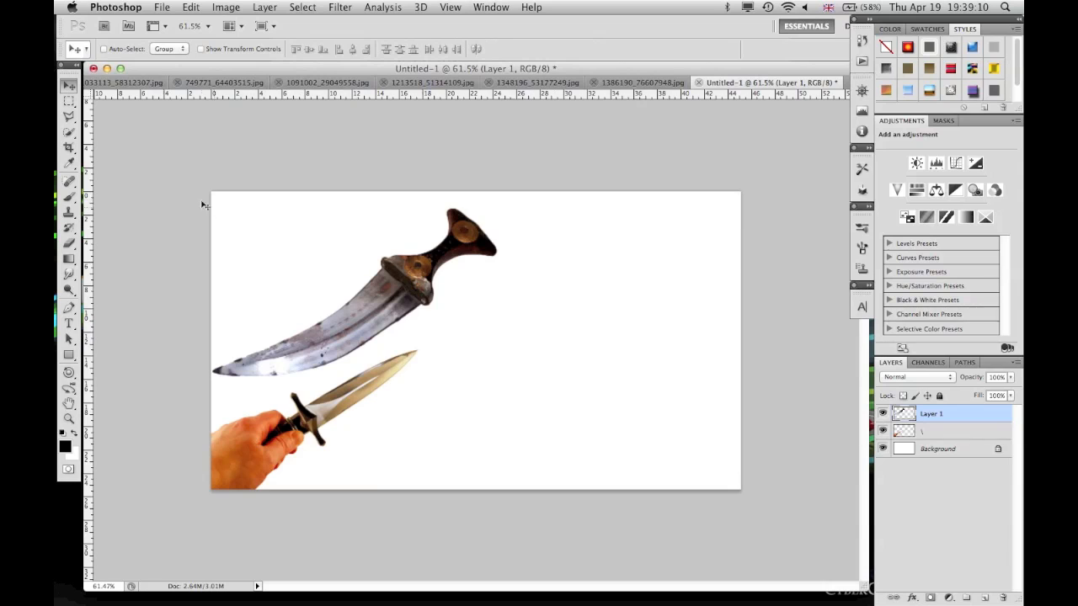
drag(402, 283, 621, 376)
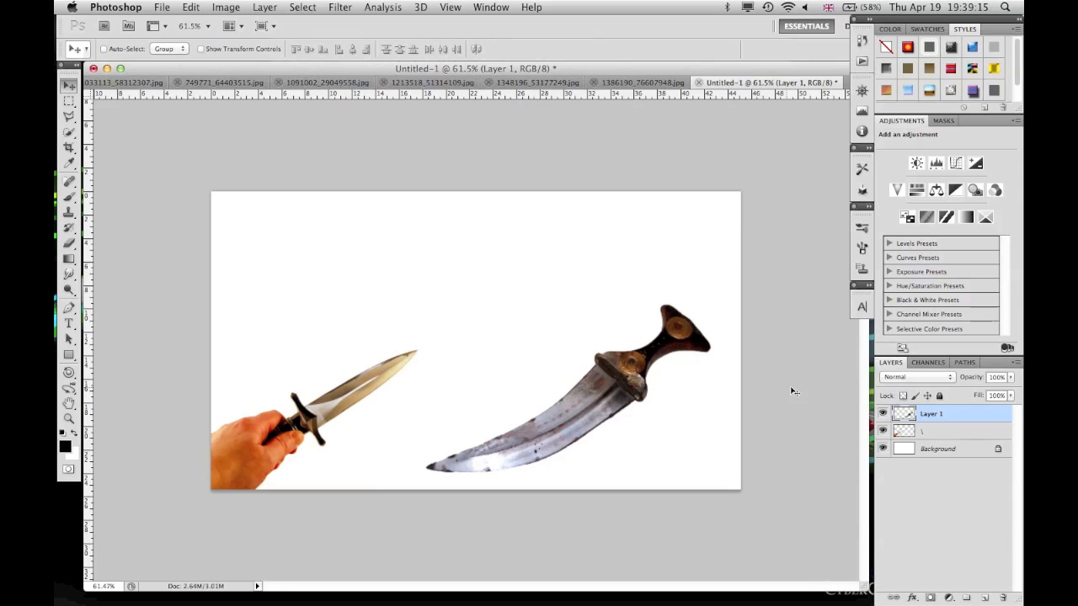
- Scale the hand-held dagger to about 160% and shift it right, toward the middle of the canvas
click(953, 435)
key(super+t)
drag(417, 348, 570, 299)
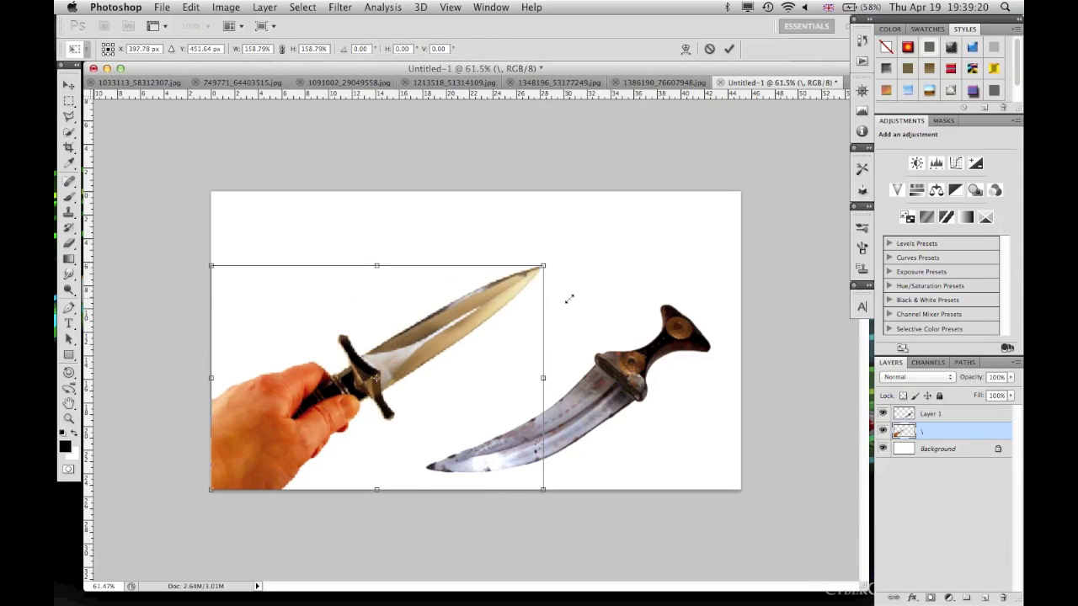
drag(445, 339, 504, 339)
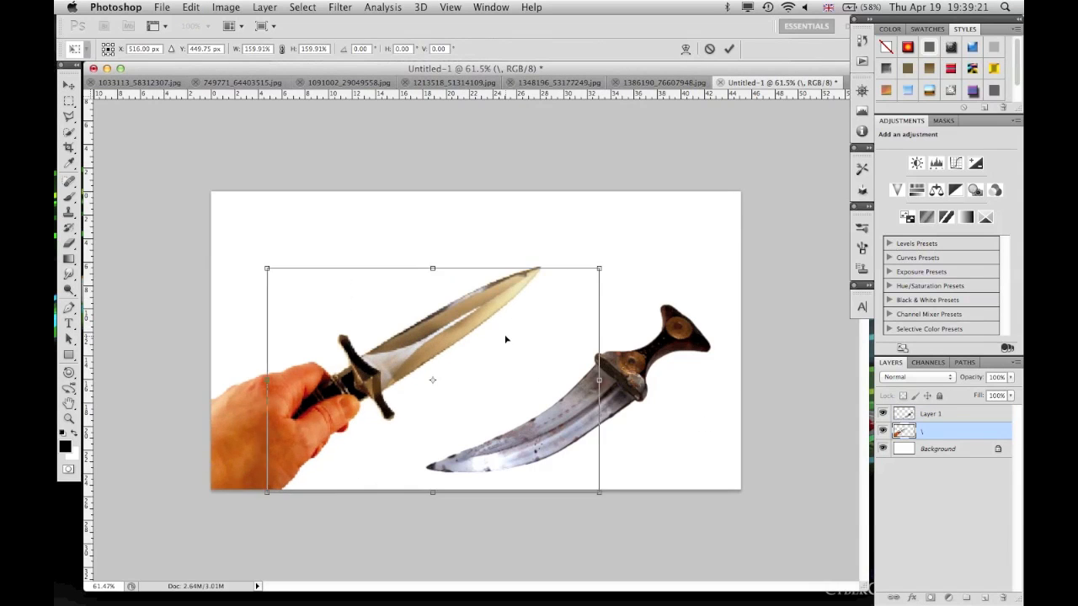
click(729, 49)
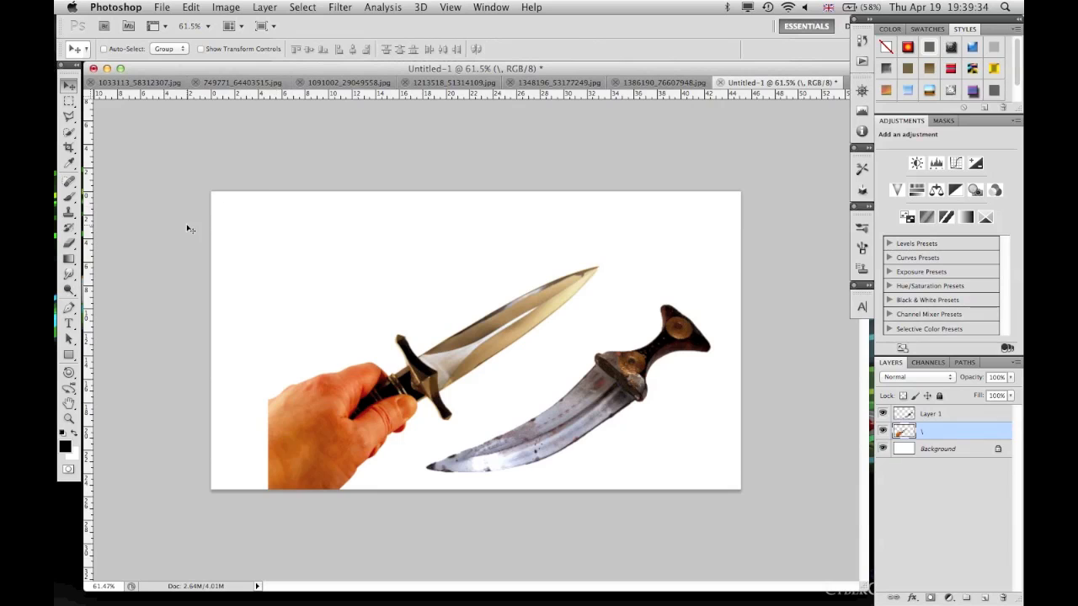
click(930, 597)
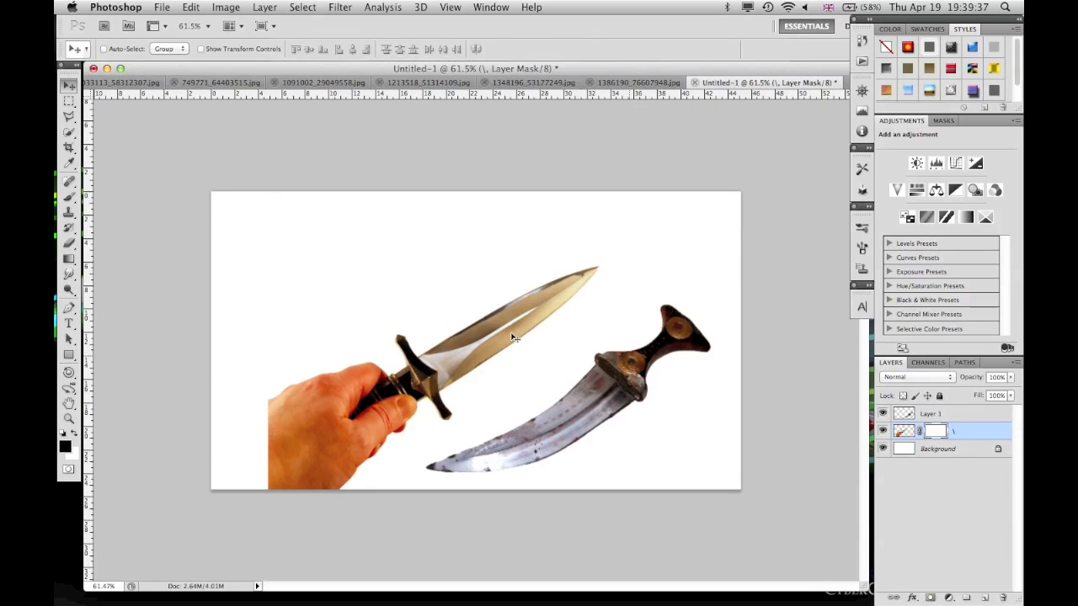
click(72, 135)
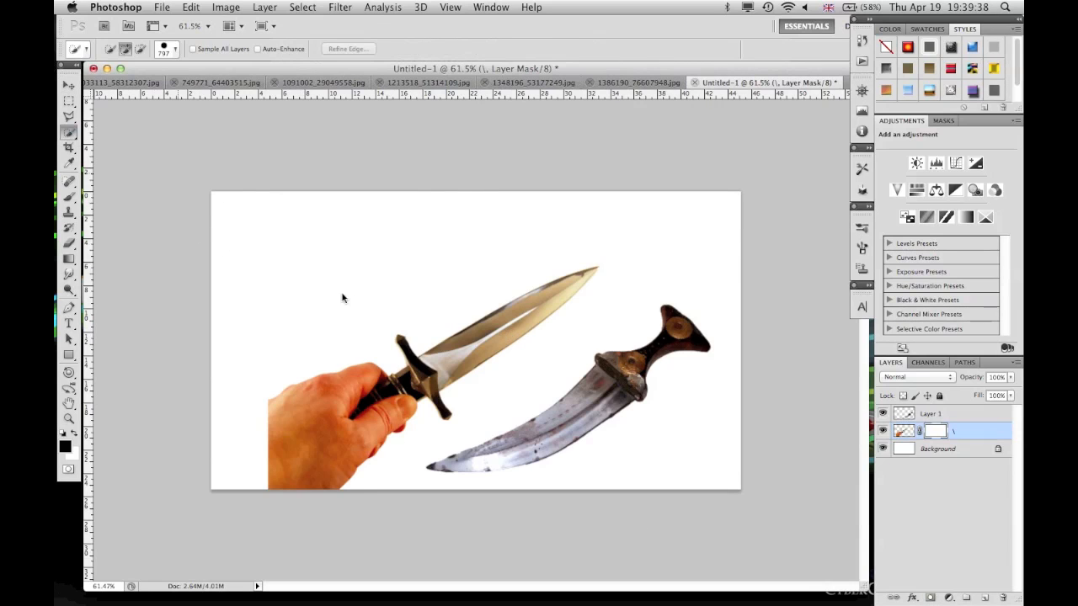
click(177, 47)
text(71)
key(Return)
mouse_move(365, 359)
mouse_down()
mouse_move(283, 385)
mouse_move(260, 409)
mouse_move(358, 360)
mouse_up()
key(super+d)
click(71, 199)
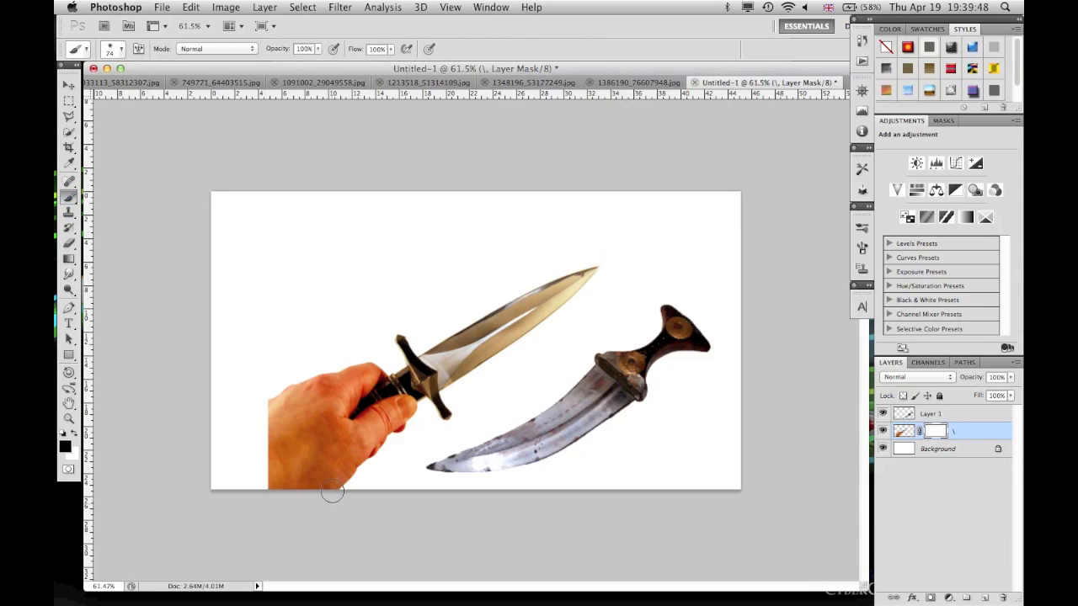
scroll(265, 380, up, 3)
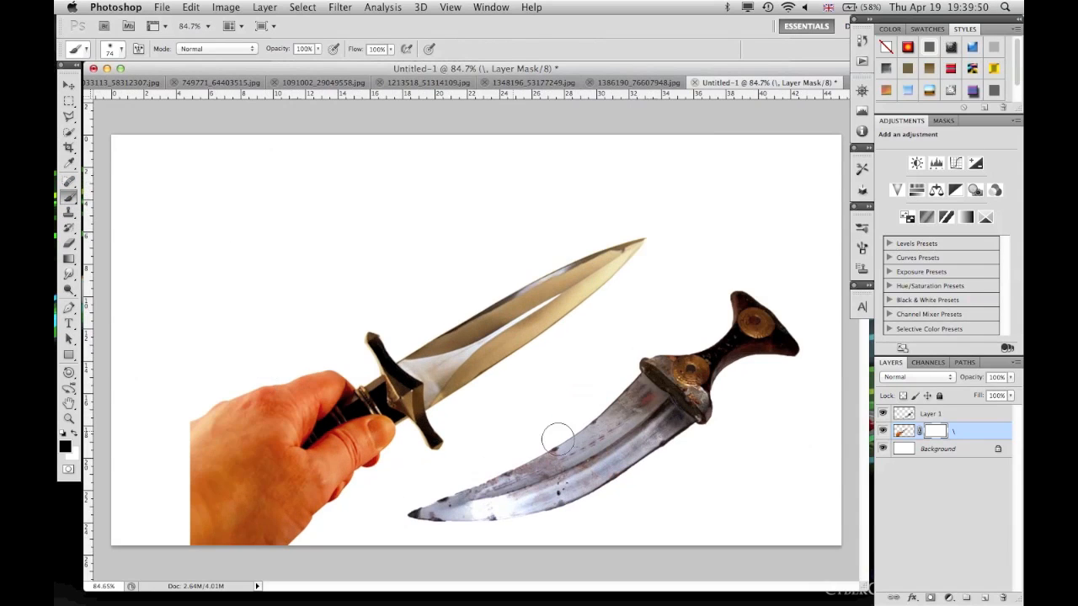
right_click(935, 429)
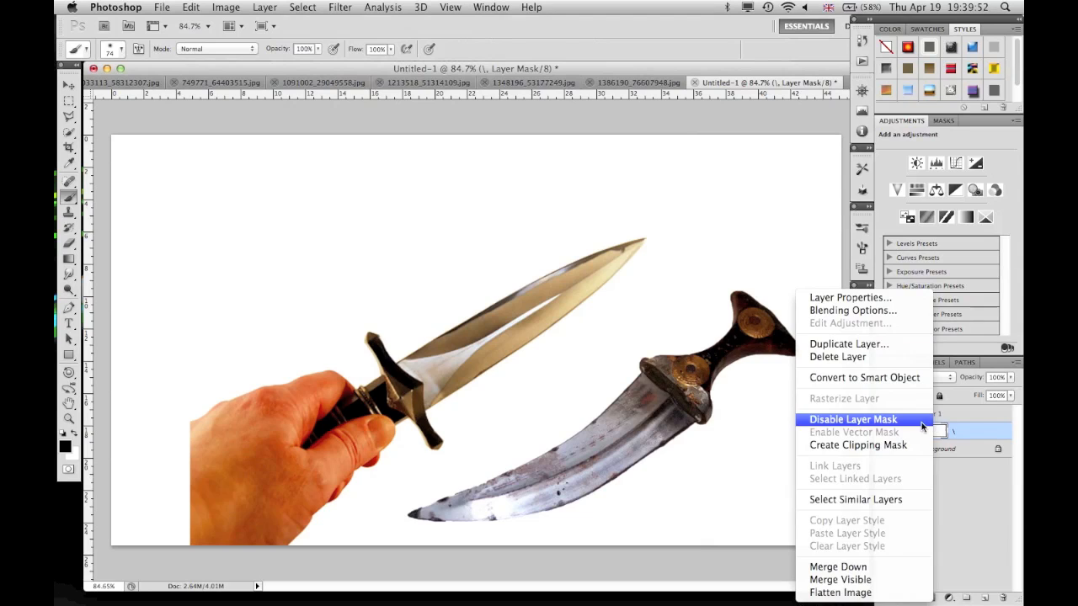
click(918, 432)
right_click(936, 431)
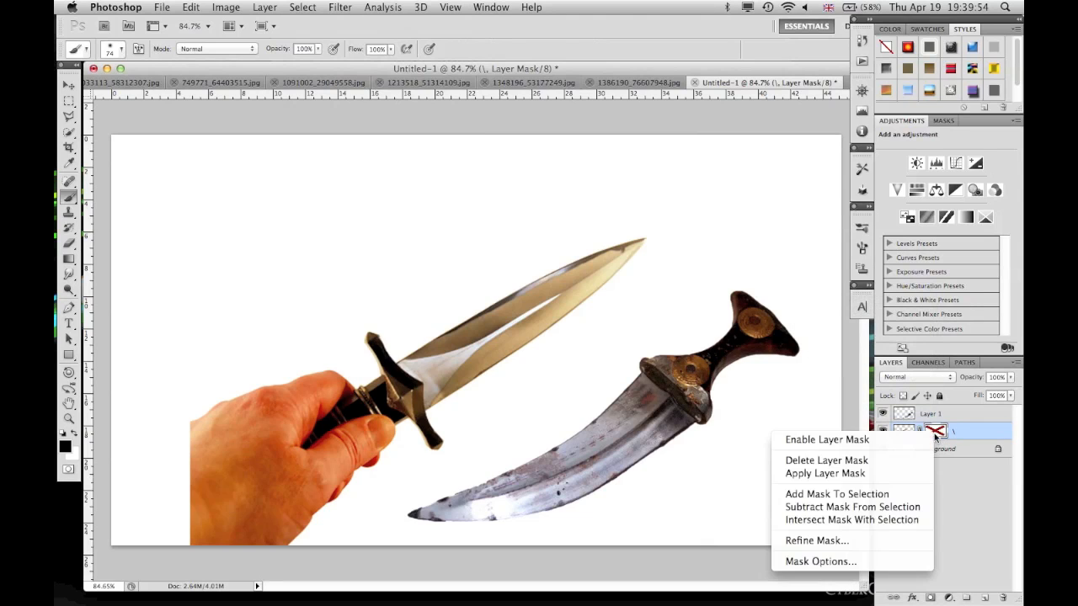
click(909, 459)
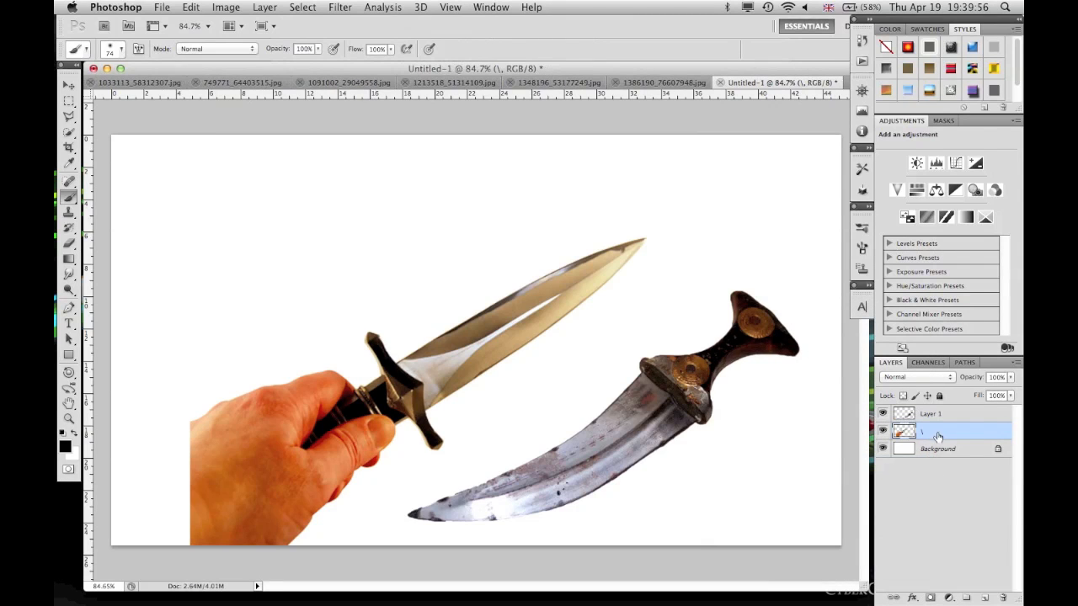
- Add a layer mask to the hand-held dagger's layer and fade out the hand's straight-cut edges with a soft 74 px black brush
click(929, 598)
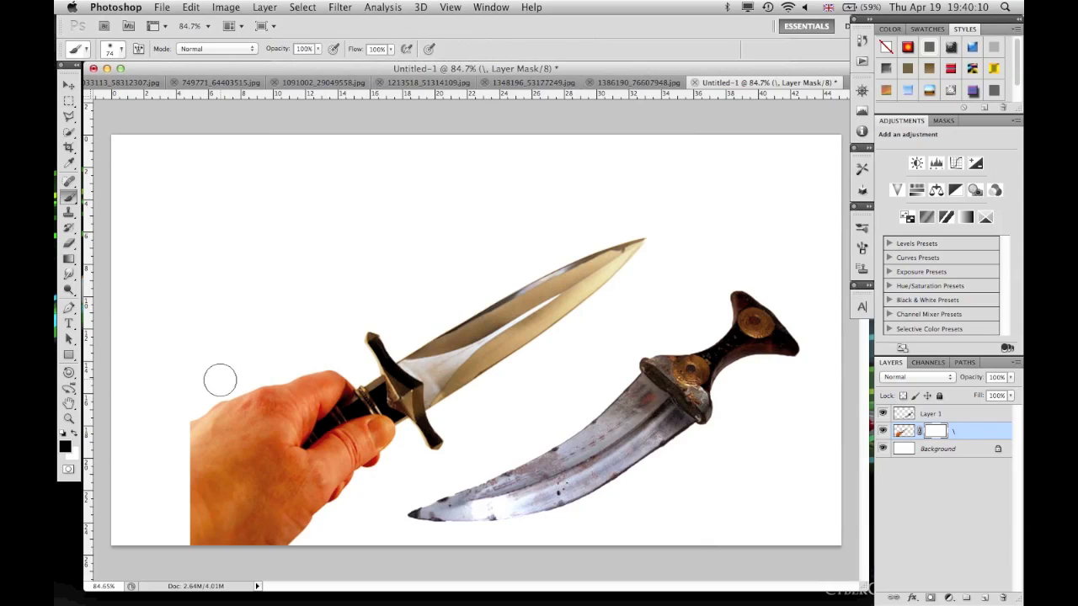
click(120, 48)
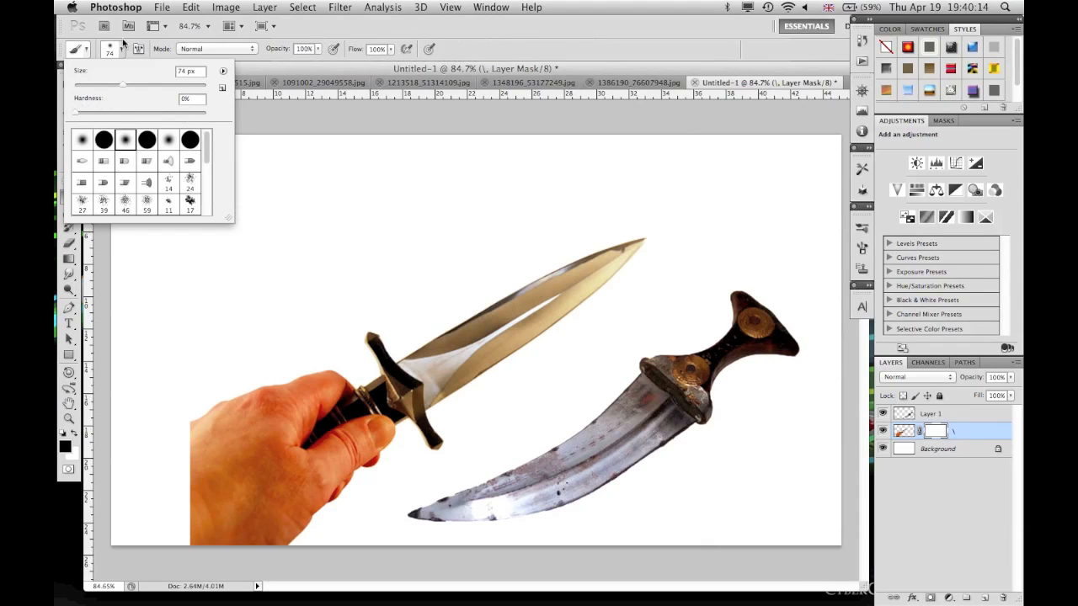
click(122, 47)
mouse_move(193, 398)
mouse_down()
mouse_move(179, 439)
mouse_move(217, 398)
mouse_move(163, 458)
mouse_move(214, 384)
mouse_move(164, 483)
mouse_move(196, 426)
mouse_move(186, 492)
mouse_move(195, 556)
mouse_move(230, 584)
mouse_move(186, 524)
mouse_move(195, 461)
mouse_move(186, 488)
mouse_move(220, 546)
mouse_move(271, 564)
mouse_move(336, 552)
mouse_move(351, 517)
mouse_move(265, 556)
mouse_move(220, 553)
mouse_move(316, 546)
mouse_move(328, 532)
mouse_move(286, 548)
mouse_move(217, 534)
mouse_move(189, 464)
mouse_move(248, 367)
mouse_move(300, 348)
mouse_up()
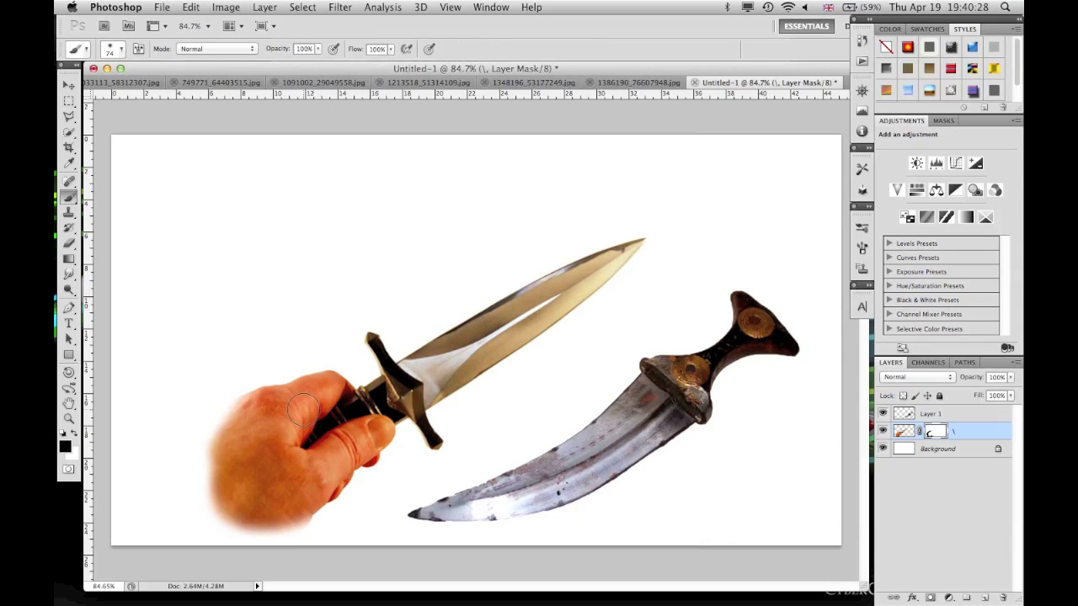
- Move the hand-held dagger up and scale it to about 149%, letting the hand run off the canvas's left edge
click(69, 85)
key(super+t)
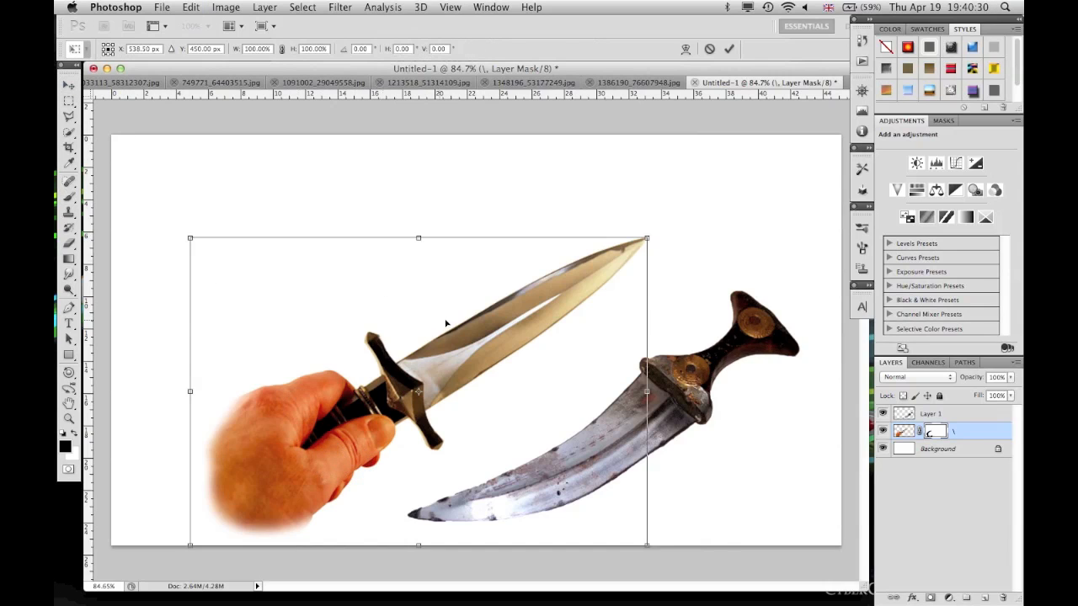
drag(443, 335, 440, 279)
key(super+minus)
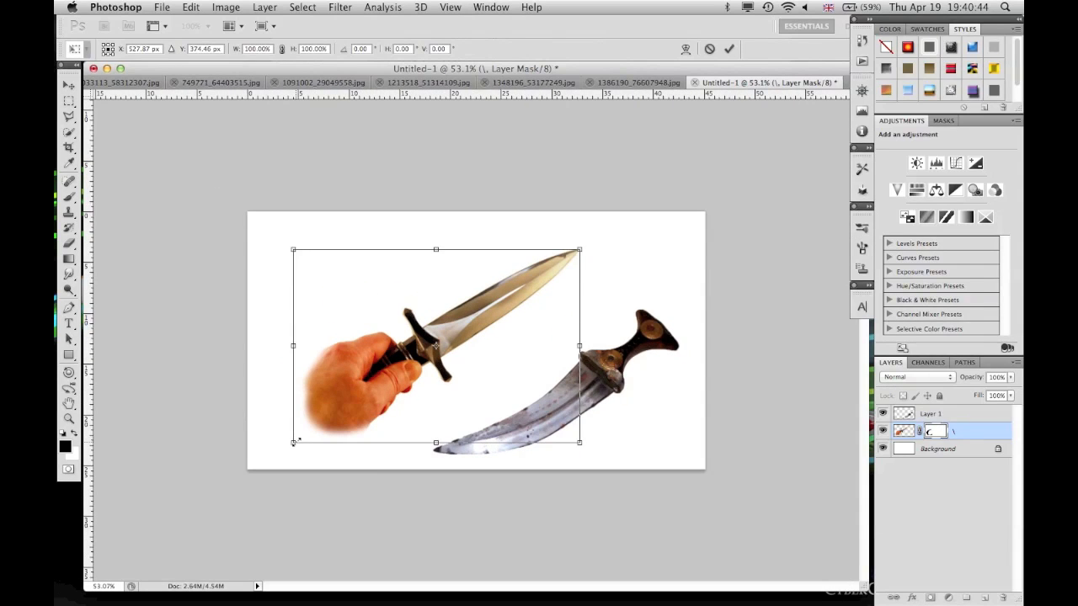
drag(296, 439, 172, 561)
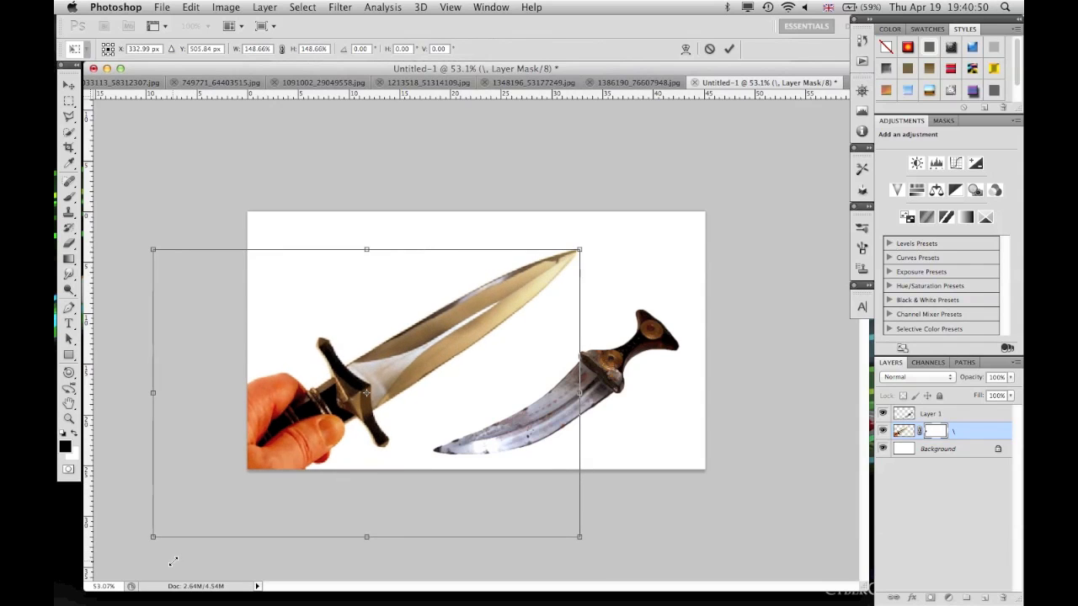
click(729, 50)
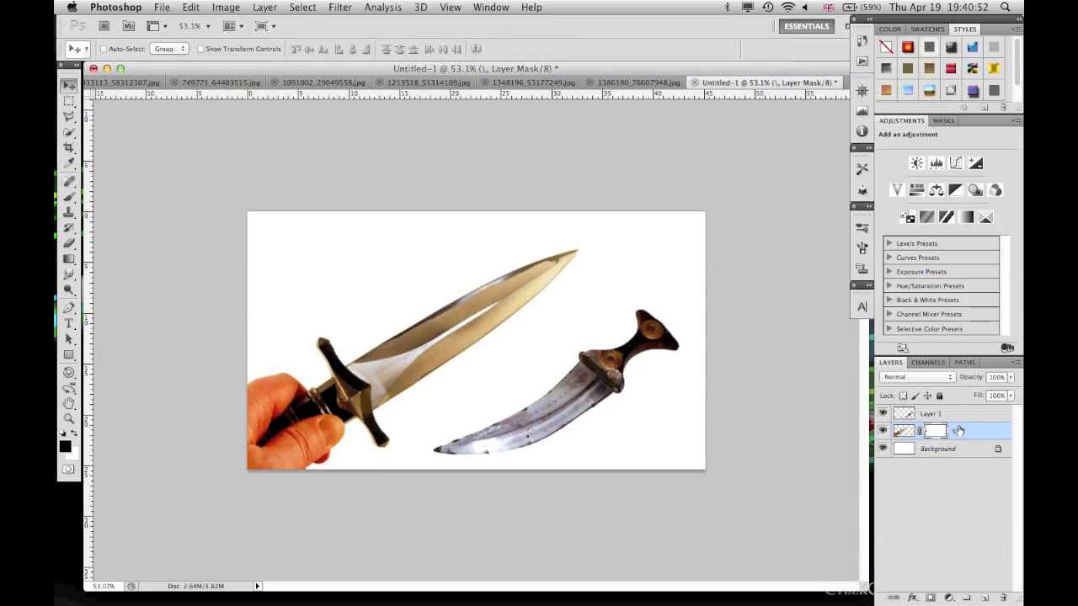
- Scale the curved dagger to about 144% to fill the canvas's right side, and place its layer below the hand-held dagger's layer
click(954, 415)
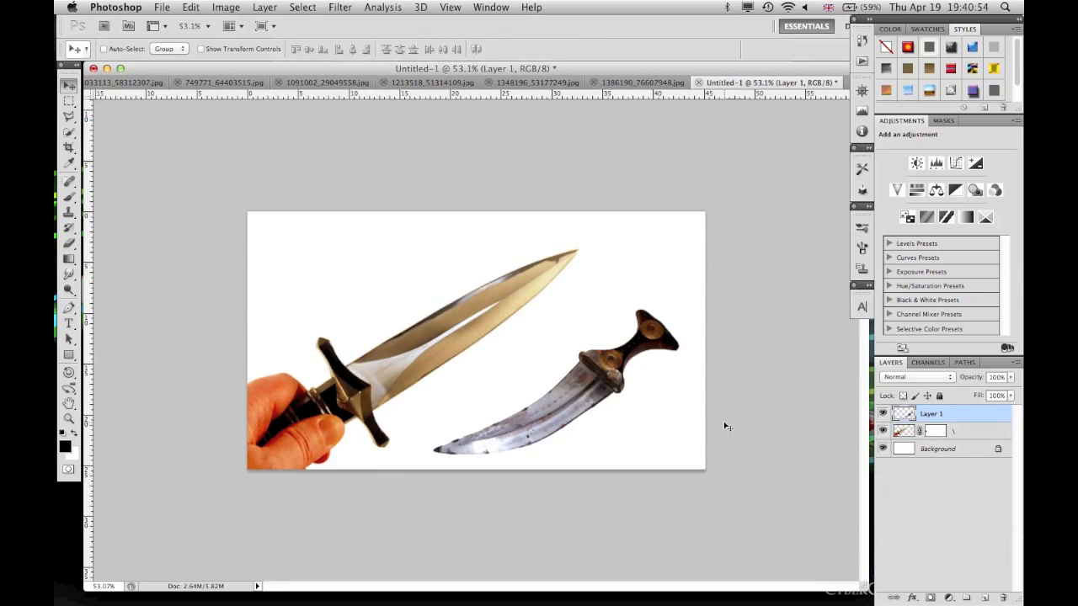
key(super+t)
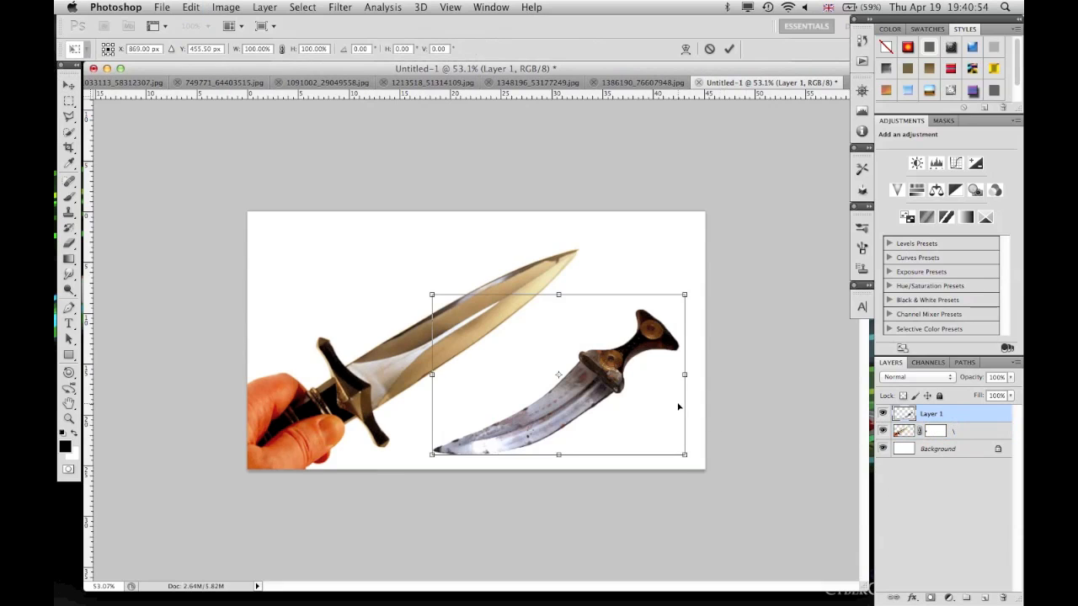
right_click(683, 297)
click(680, 299)
drag(686, 295, 754, 258)
drag(627, 354, 606, 329)
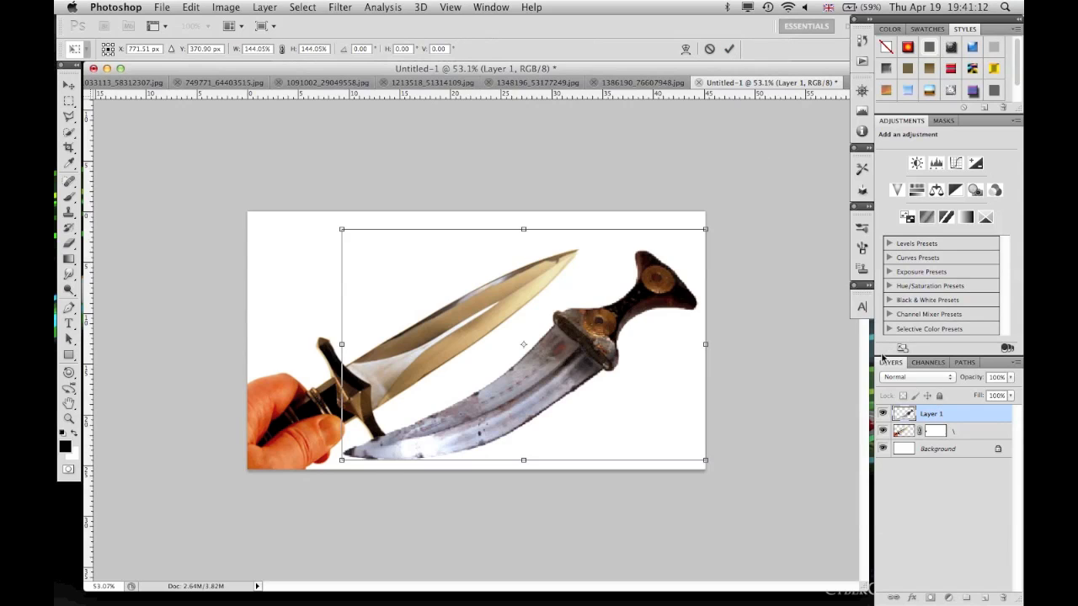
click(729, 49)
drag(950, 419, 950, 441)
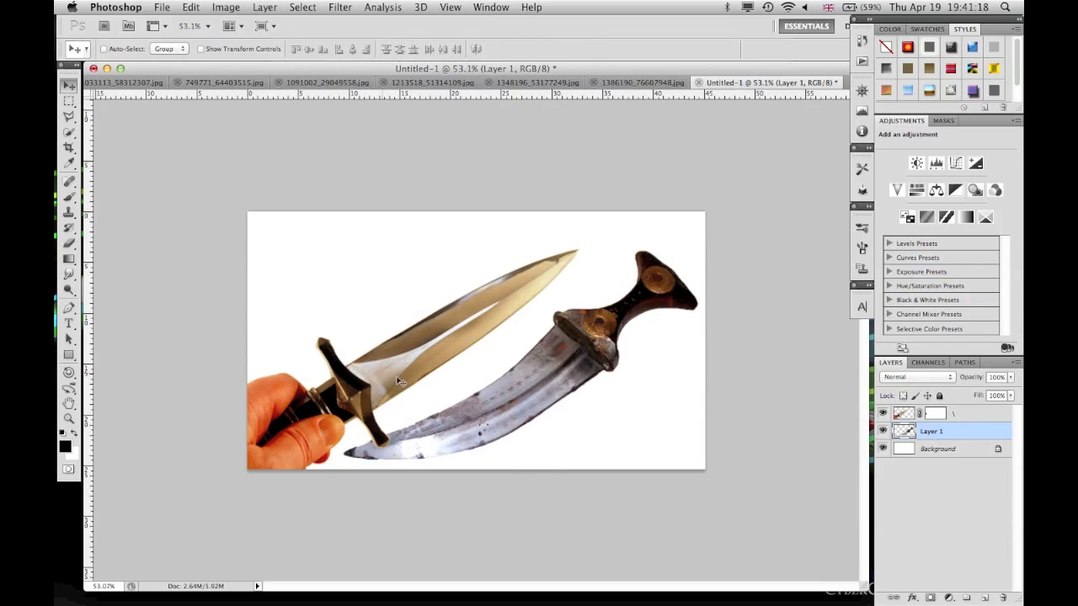
key(super+t)
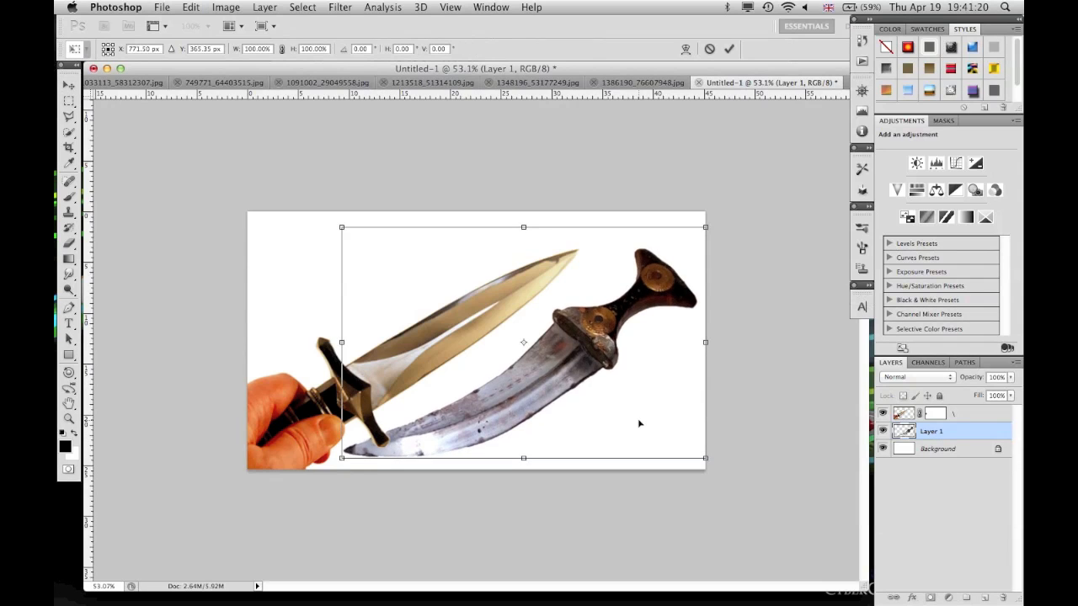
- Nudge the hand-held dagger upward, away from the curved dagger's blade
click(971, 420)
key(super+t)
key(Up)
key(Up)
key(Up)
key(Up)
key(Up)
key(Up)
key(Up)
key(Up)
key(Up)
key(Up)
key(Up)
key(Up)
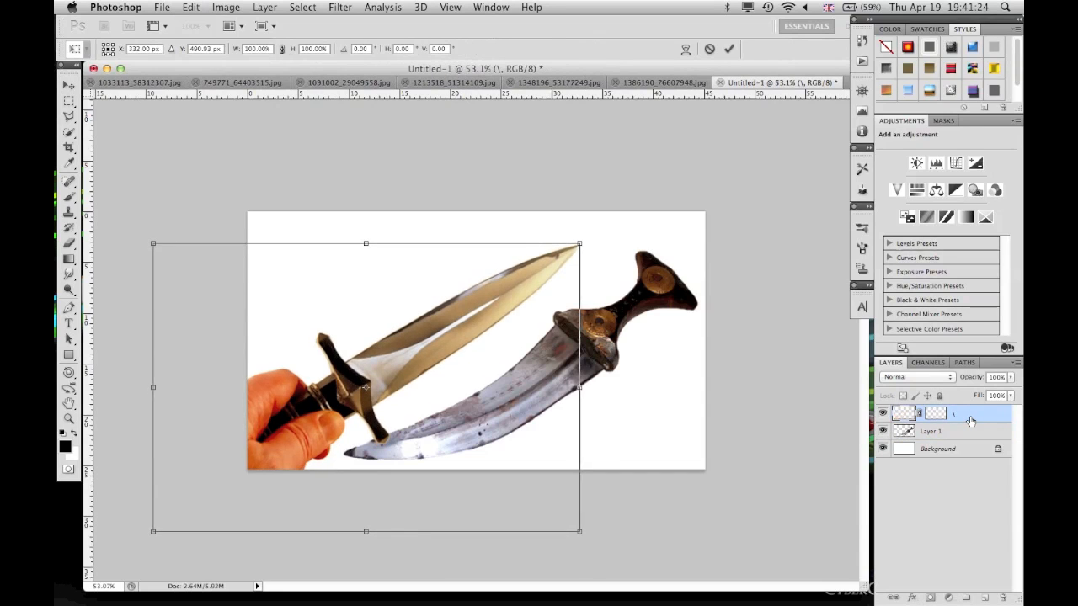
key(Up)
key(Up)
key(Up)
key(Up)
key(Up)
key(Up)
key(Up)
key(Up)
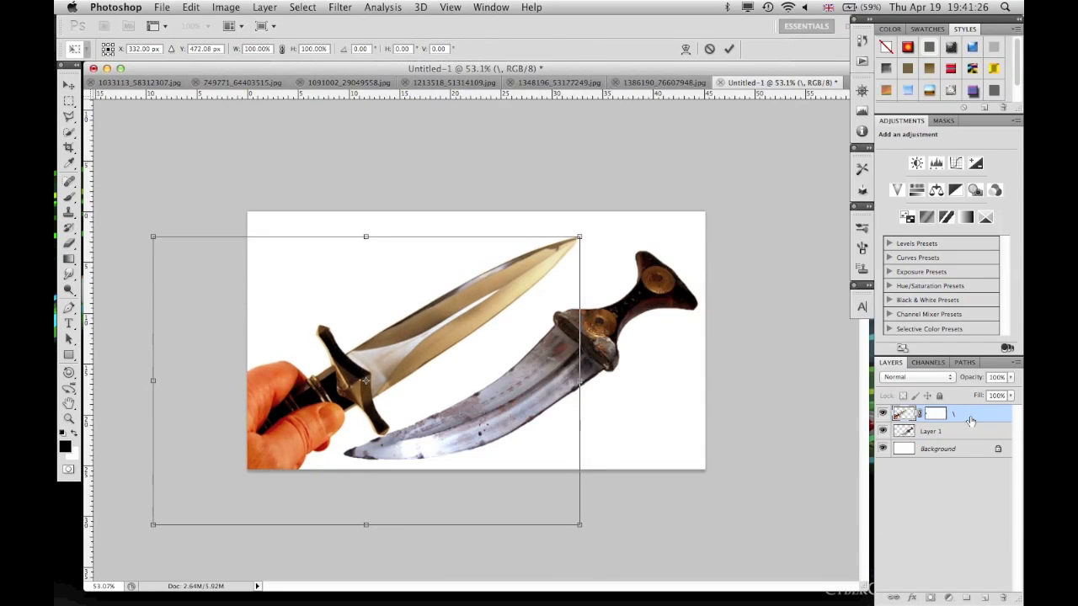
click(729, 48)
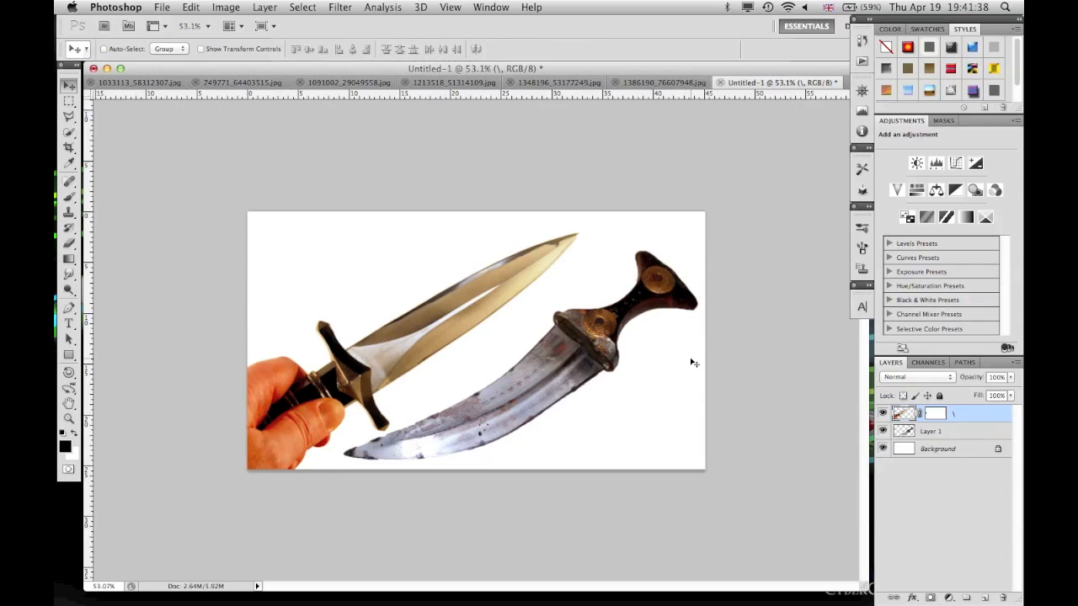
- Select the tip of the curved dagger's blade on Layer 1 with a jagged Polygonal Lasso outline
click(950, 430)
scroll(613, 397, up, 5)
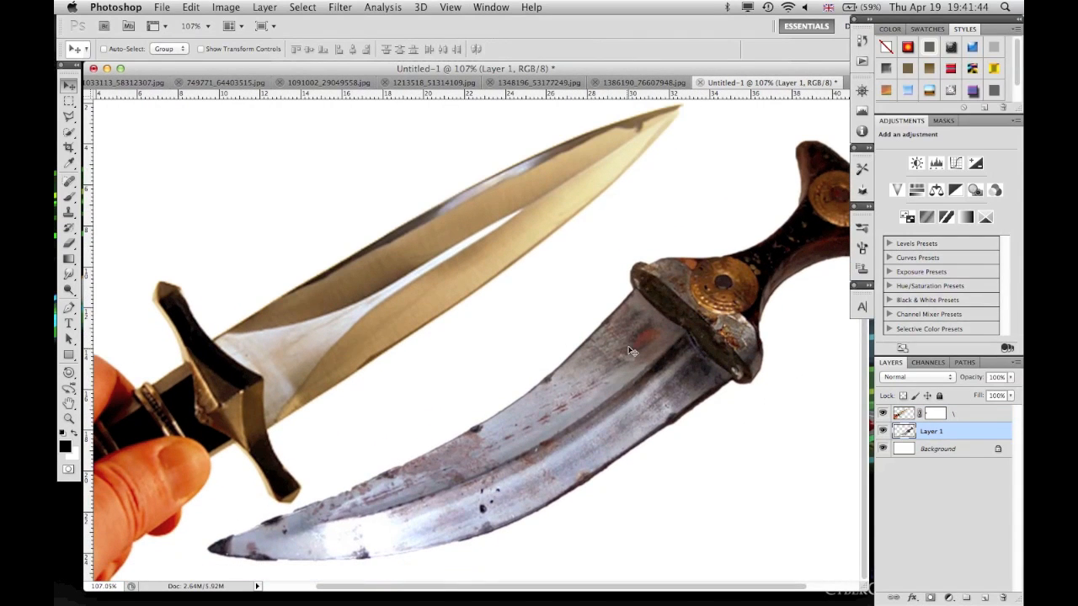
click(69, 117)
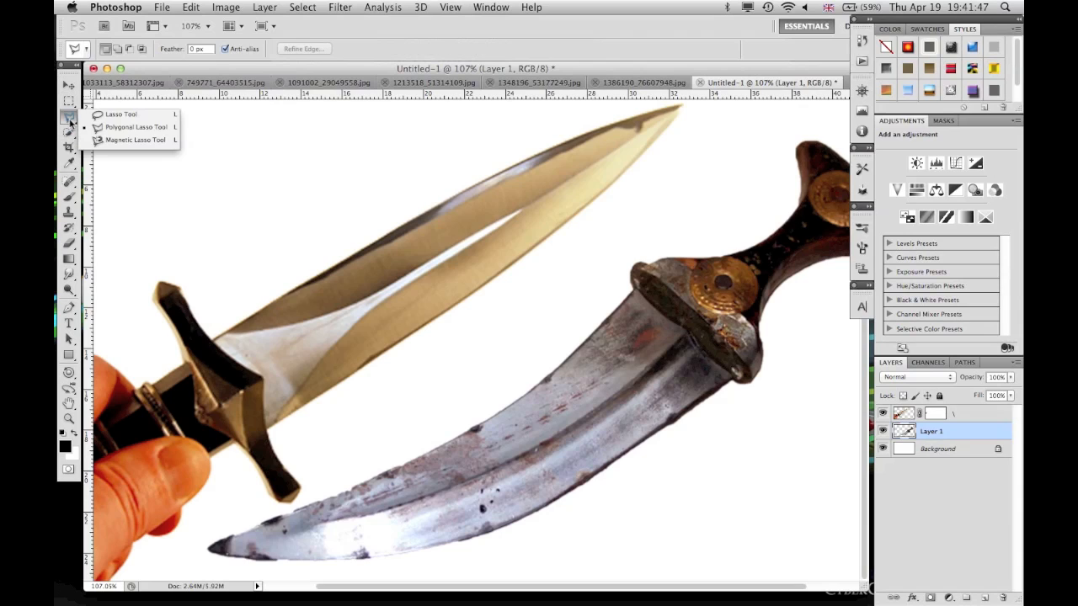
click(132, 127)
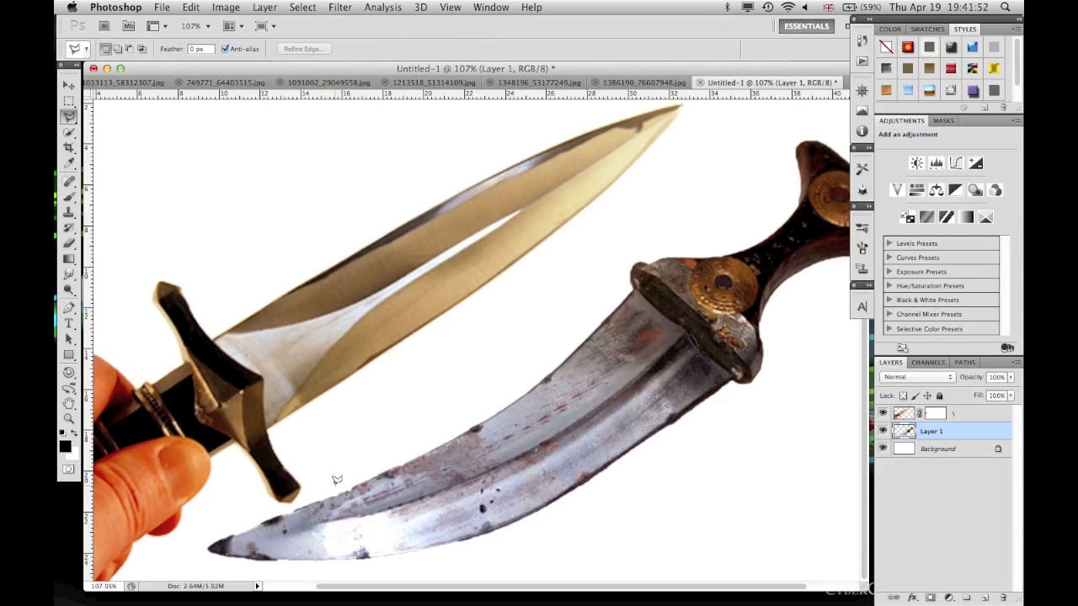
click(245, 523)
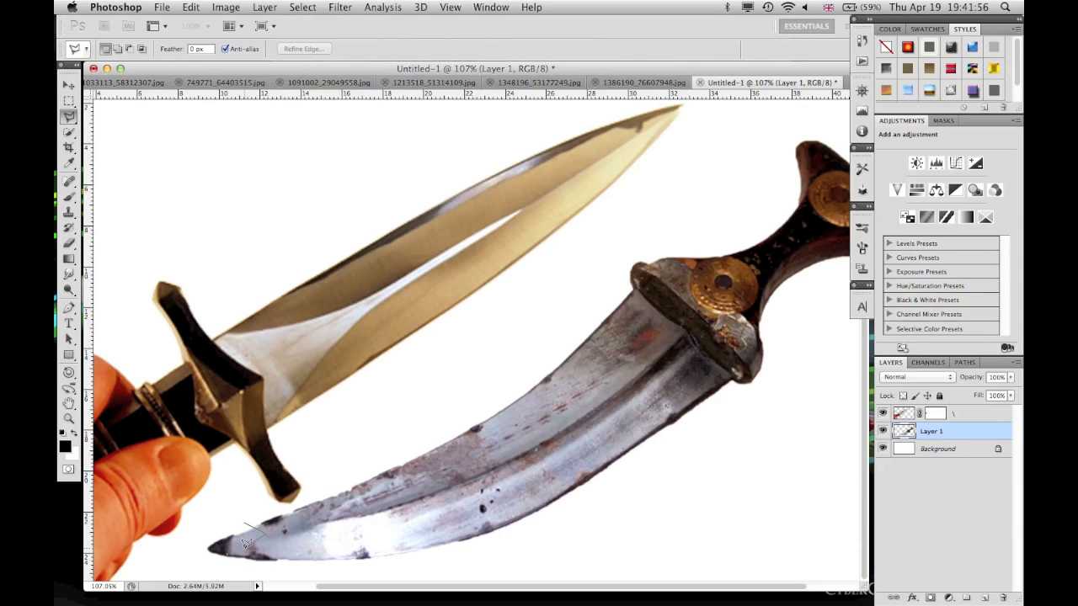
click(242, 576)
click(168, 570)
click(216, 516)
click(254, 527)
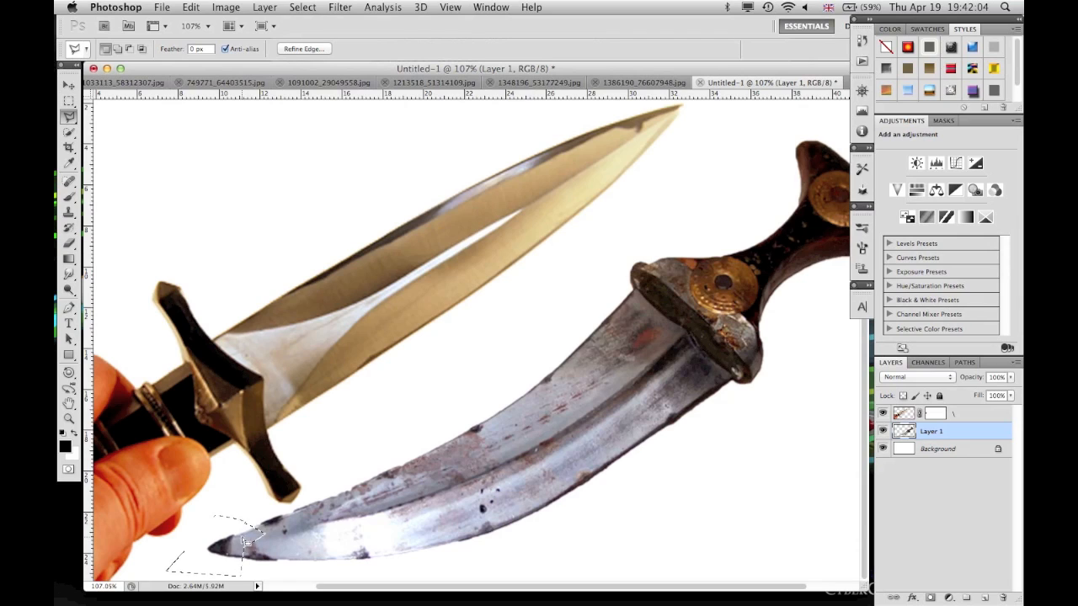
- Shift the selected tip of the curved dagger's blade outward to open a jagged crack, and clear the selection
drag(237, 535, 241, 543)
drag(240, 542, 231, 534)
key(Delete)
key(super+d)
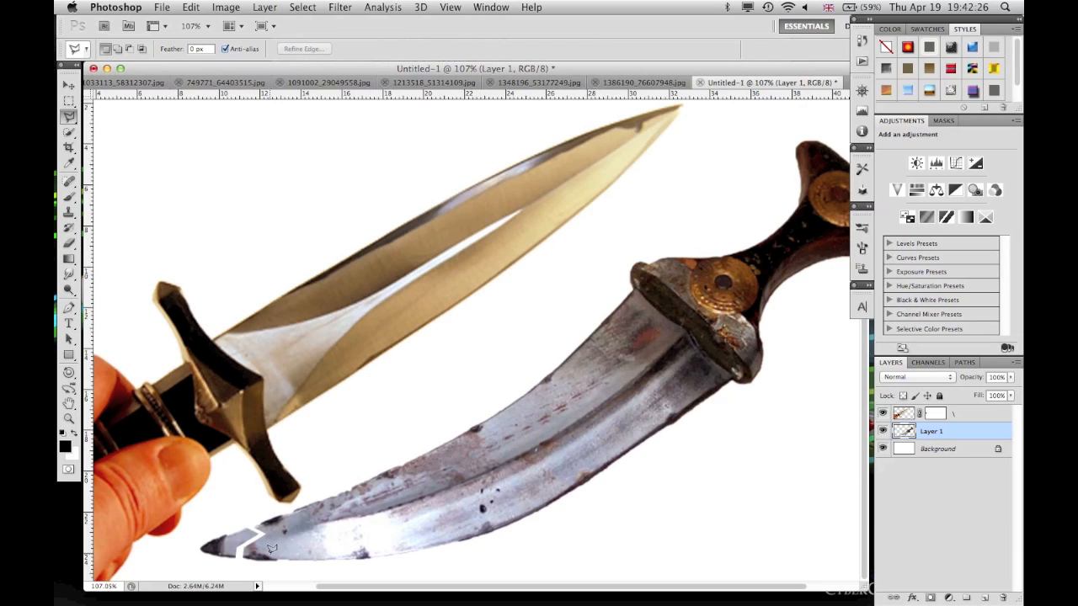
- Cut a jagged shard from the curved blade's upper edge just behind the tip, shift it slightly up and left, and deselect
click(271, 511)
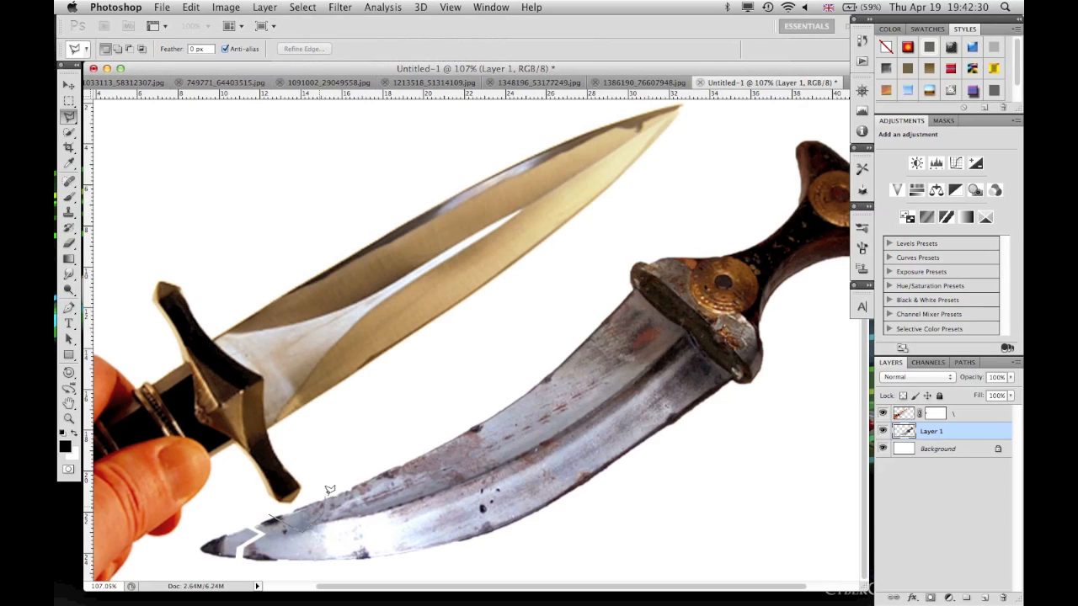
click(272, 510)
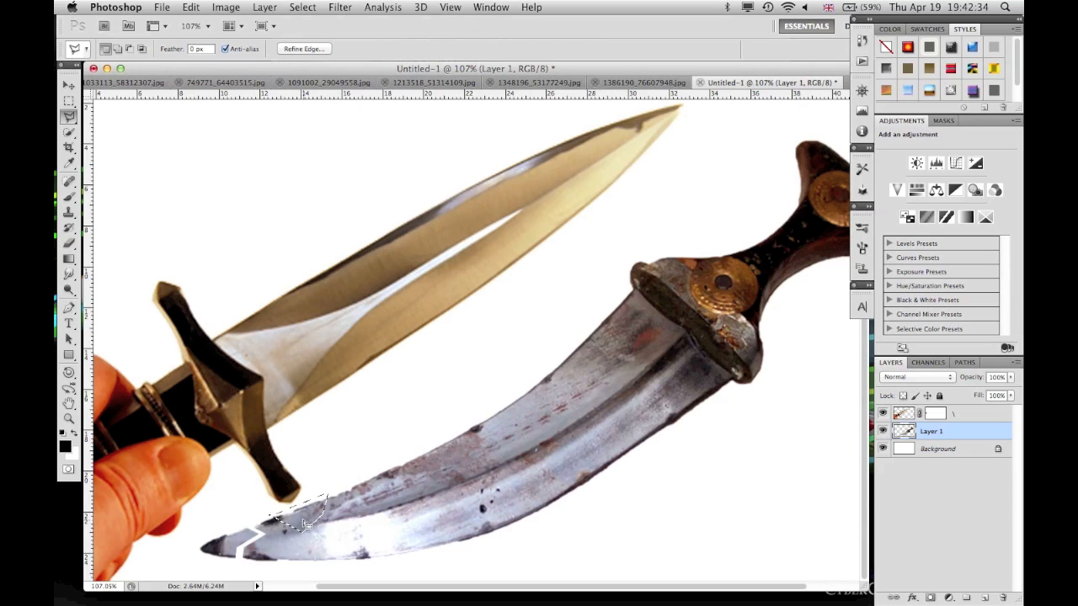
drag(305, 522, 303, 520)
key(super+d)
- Cut a jagged shard from the curved blade's lower edge behind the tip and shift it down to open a gap
click(275, 572)
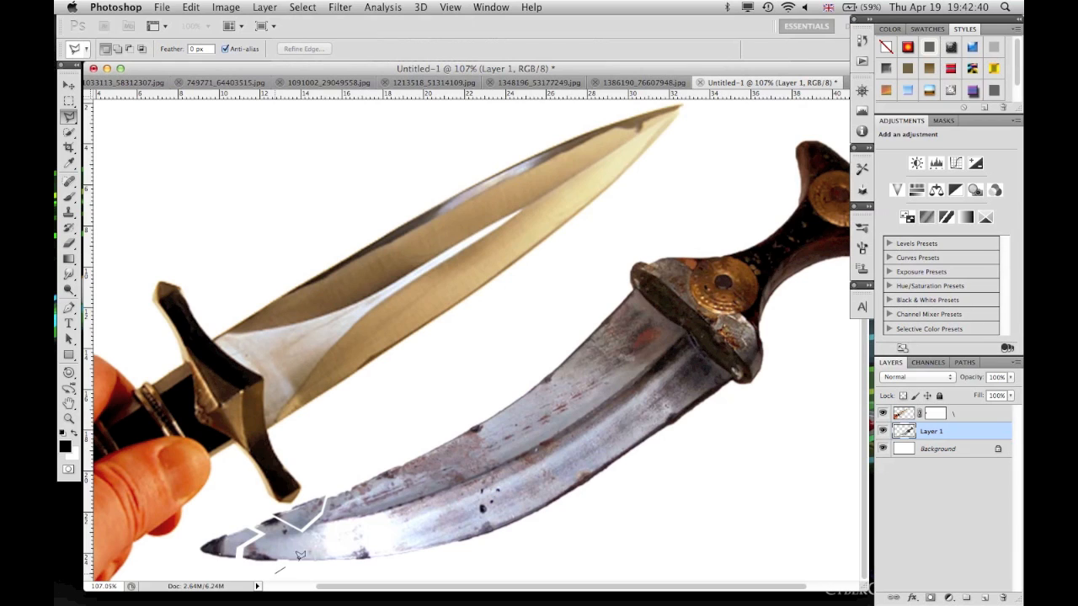
click(316, 537)
click(379, 537)
click(364, 571)
click(277, 572)
drag(333, 554, 328, 559)
key(super+d)
click(279, 567)
click(282, 569)
drag(320, 552, 319, 559)
key(super+d)
- Select the curved blade's whole cracked tip section with a zigzag Polygonal Lasso outline and shift it slightly left, away from the blade
click(358, 474)
click(414, 494)
click(397, 537)
click(438, 568)
click(175, 564)
click(202, 511)
click(285, 505)
click(359, 474)
drag(359, 528, 354, 529)
key(super+d)
- Cut a jagged shard from the curved blade's upper edge beside the separated tip section and shift it up and left
click(439, 434)
click(441, 480)
click(396, 488)
click(361, 469)
click(439, 433)
drag(415, 463, 411, 461)
key(super+d)
- Outline a large jagged section along the curved blade's lower edge near mid-length and shift it slightly to open a thin crack
click(498, 544)
click(520, 456)
click(594, 360)
click(679, 421)
click(498, 544)
drag(594, 454, 592, 451)
key(super+d)
- Cut a long shard from the curved blade's upper edge midway towards the handle and shift it outward
click(479, 432)
click(553, 374)
double_click(578, 410)
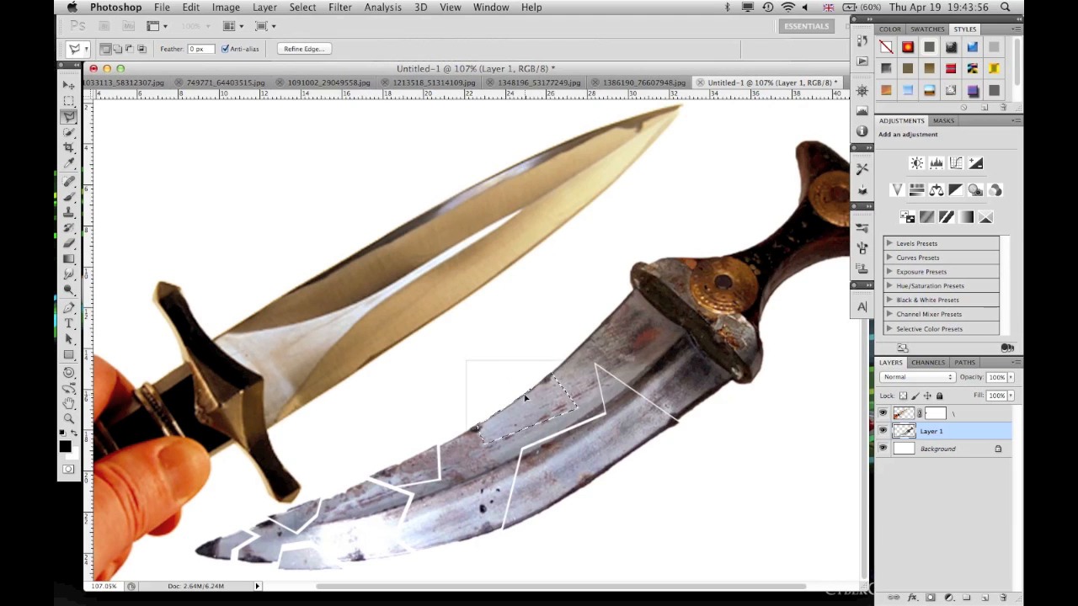
drag(526, 397, 523, 394)
key(super+d)
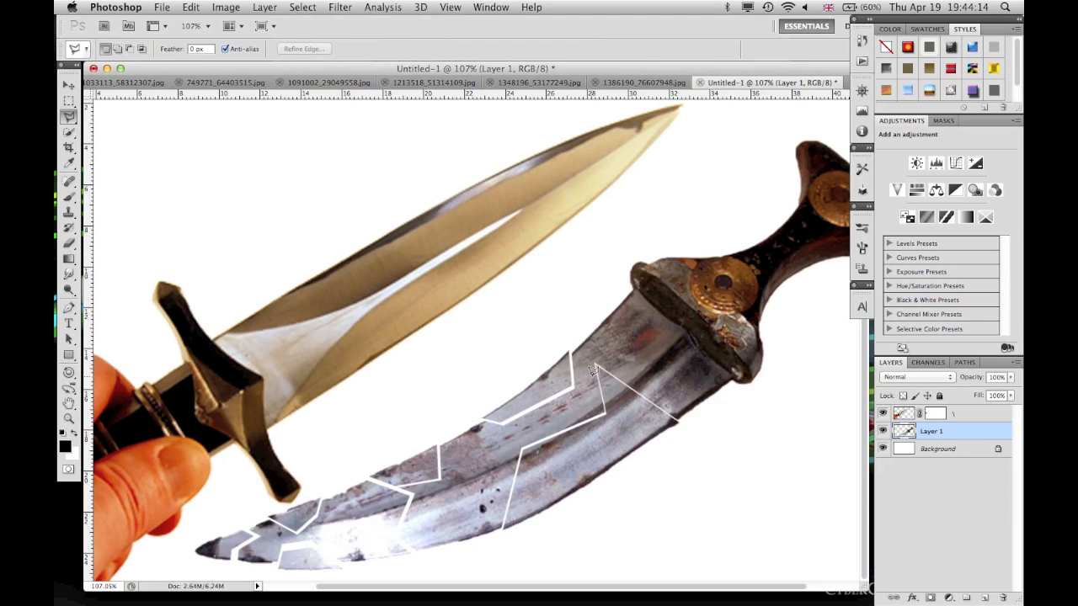
- On the hand-held dagger's layer, break the blade's tip apart along a jagged Polygonal Lasso outline
key(v)
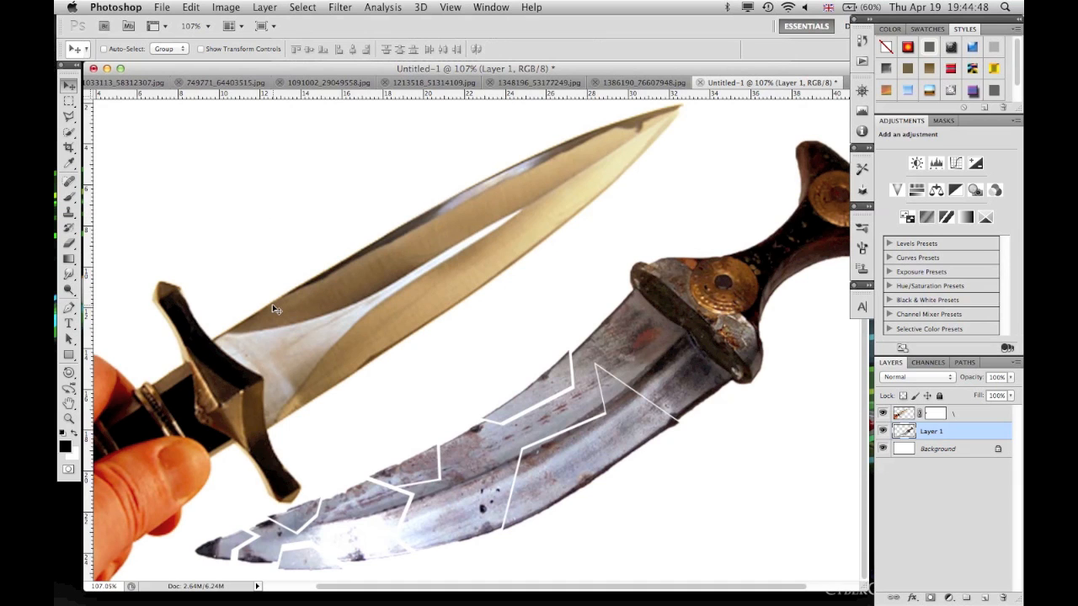
scroll(272, 310, up, 5)
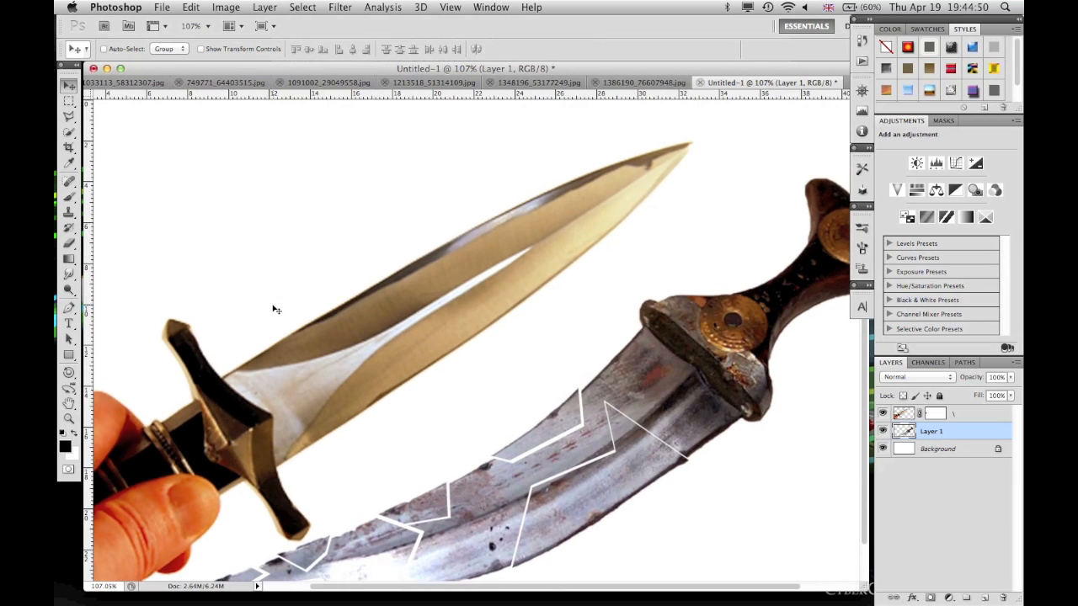
click(998, 416)
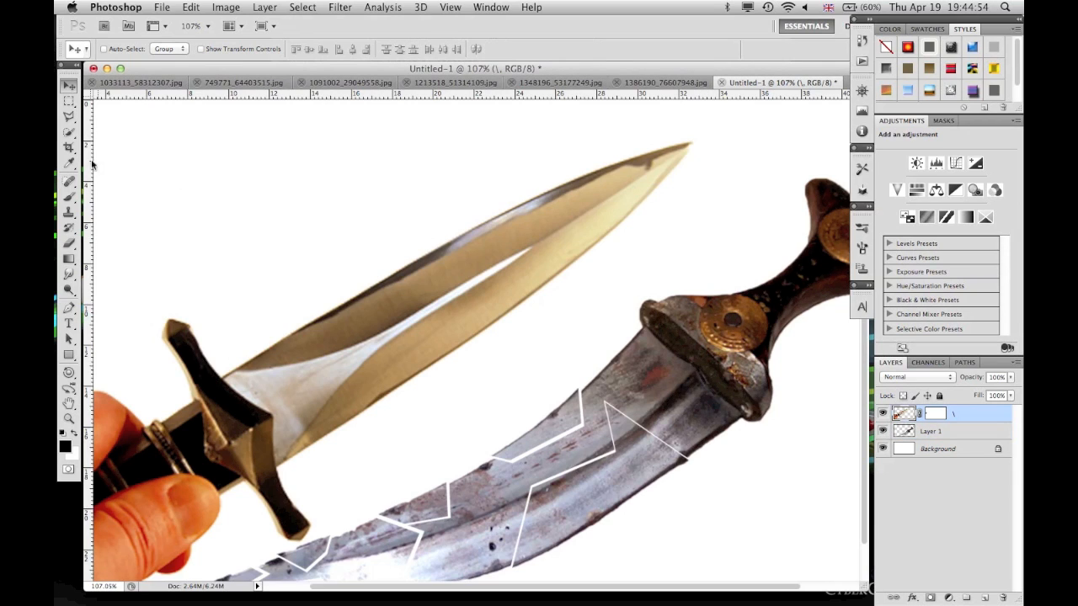
click(69, 116)
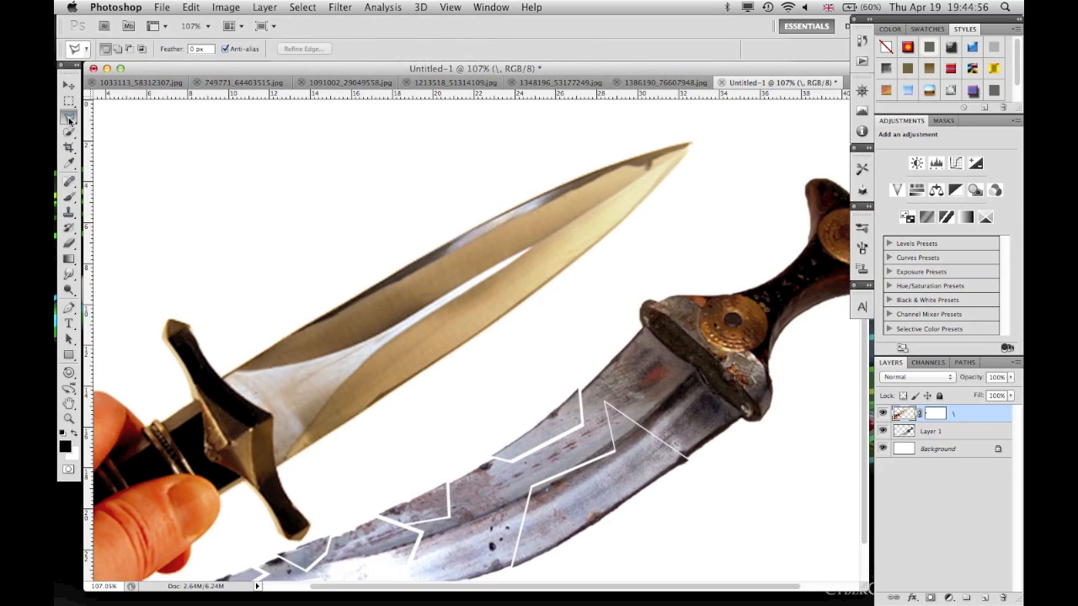
click(109, 126)
click(708, 126)
click(572, 157)
click(578, 205)
double_click(665, 206)
- Outline a jagged shard along the hand-held blade's lower edge just behind the tip and split it from the blade
click(579, 205)
click(562, 228)
click(559, 275)
double_click(637, 211)
- Cut jagged shards from the upper edge and centre of the hand-held blade's middle, opening zigzag cracks around them
click(373, 284)
click(490, 217)
click(442, 322)
click(419, 305)
double_click(378, 327)
key(super+d)
click(514, 198)
click(518, 240)
click(467, 299)
click(409, 288)
click(366, 270)
click(514, 198)
key(super+d)
- Cut a jagged shard from the hand-held blade's lower edge near mid-length and separate it from the blade
click(512, 297)
click(568, 317)
click(483, 409)
click(400, 430)
click(404, 348)
double_click(529, 330)
key(BackSpace)
key(super+d)
- Separate the hand-held dagger's whole blade from the part near the guard with an angled crack, and deselect
click(300, 324)
click(296, 387)
click(350, 416)
click(715, 108)
double_click(525, 306)
key(BackSpace)
key(super+d)
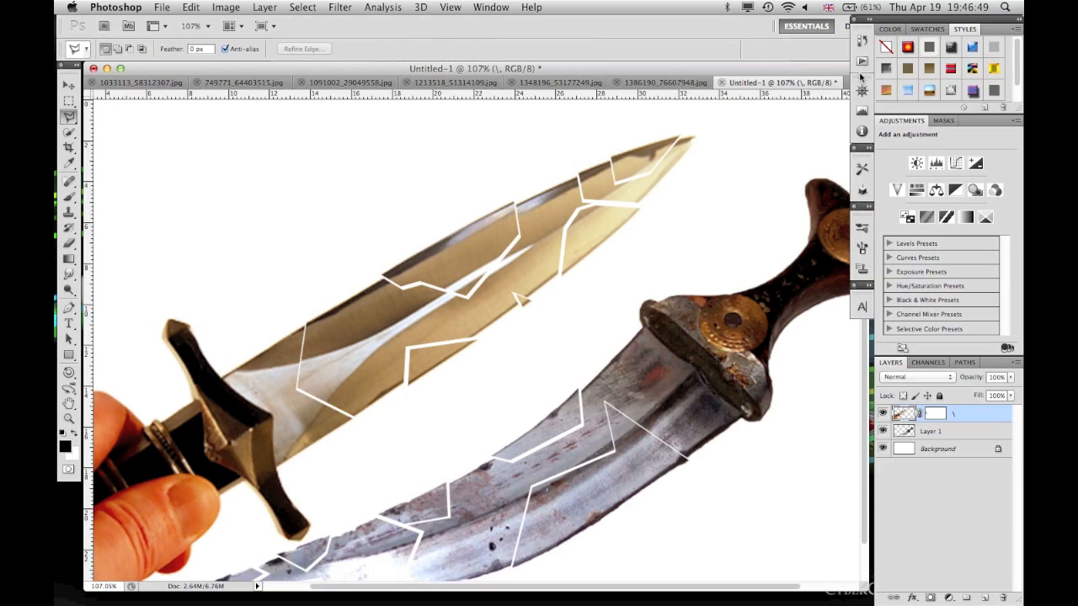
key(v)
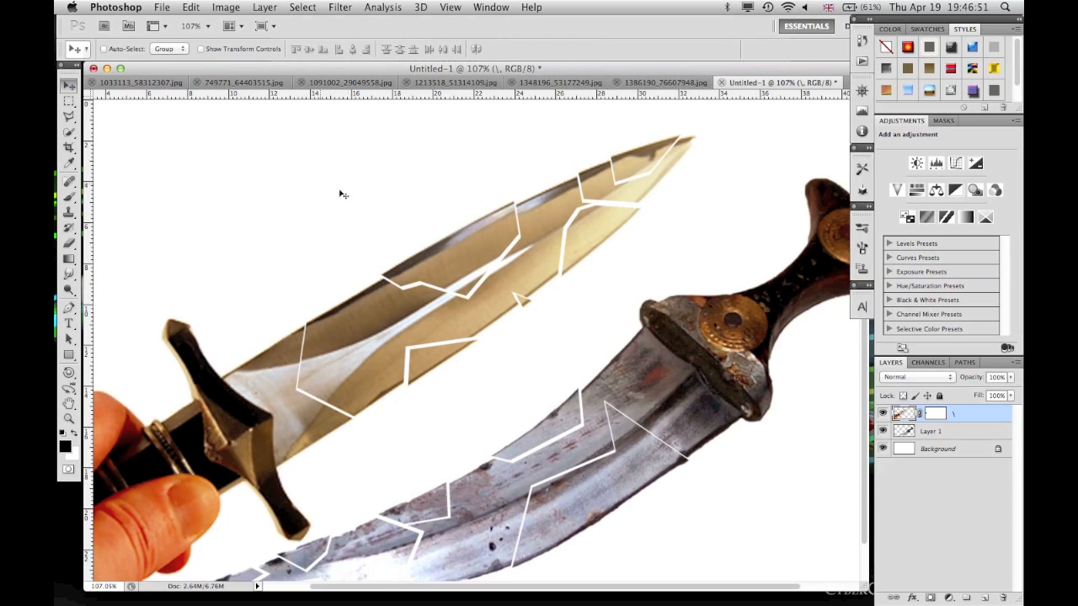
key(super+0)
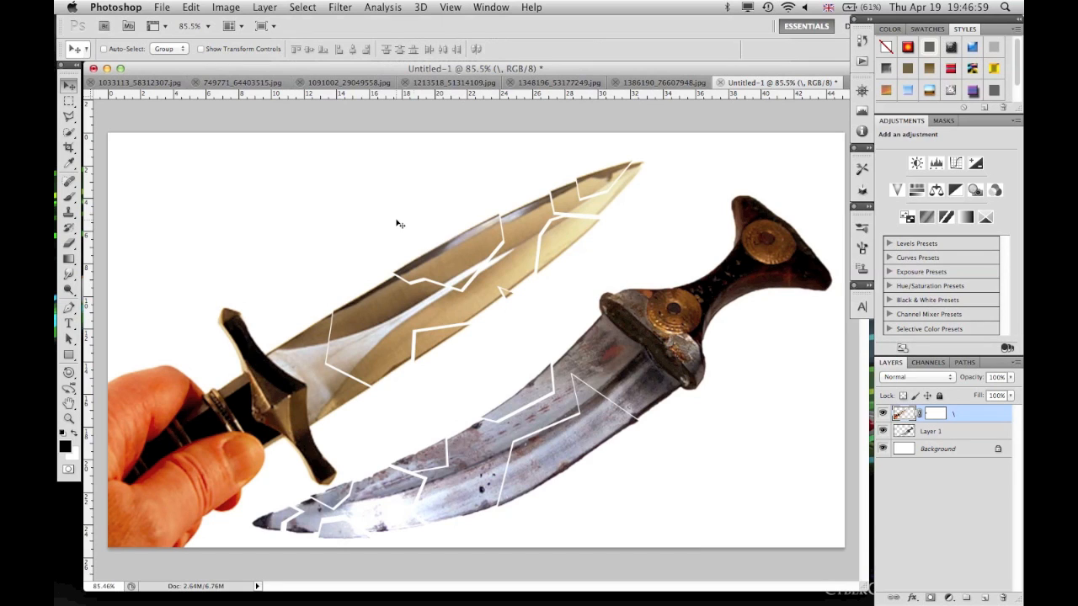
- Convert the Background into an editable layer named Layer 0 and give it a Gradient Overlay
double_click(965, 456)
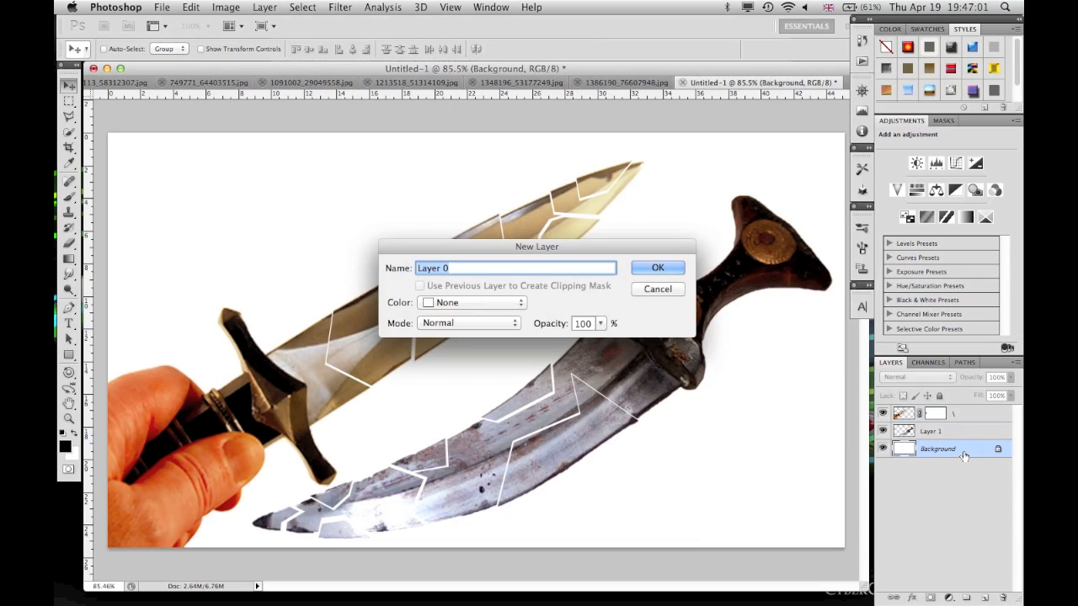
click(674, 272)
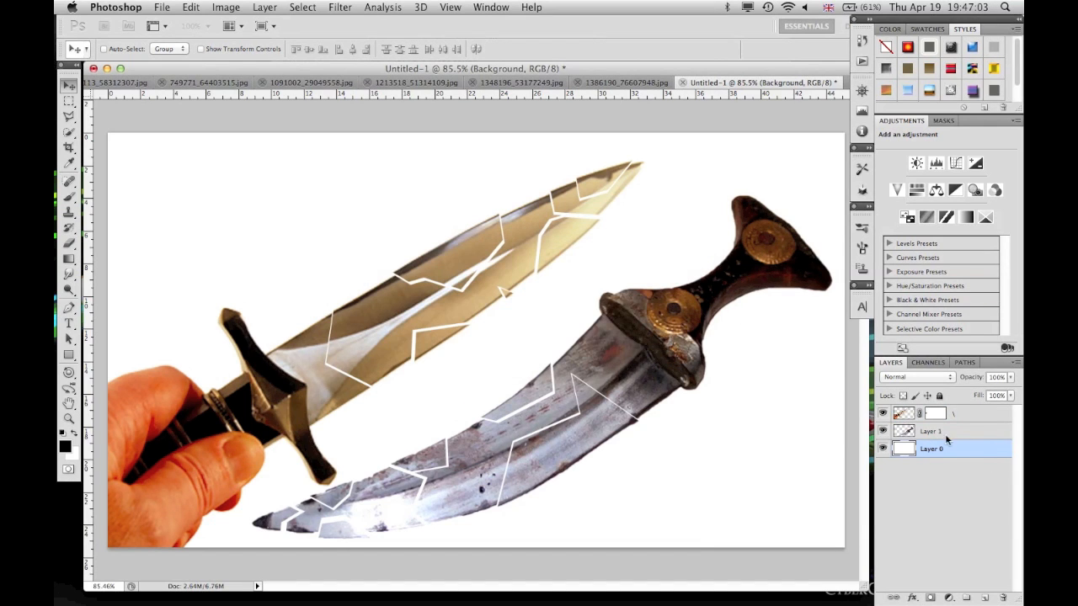
double_click(985, 455)
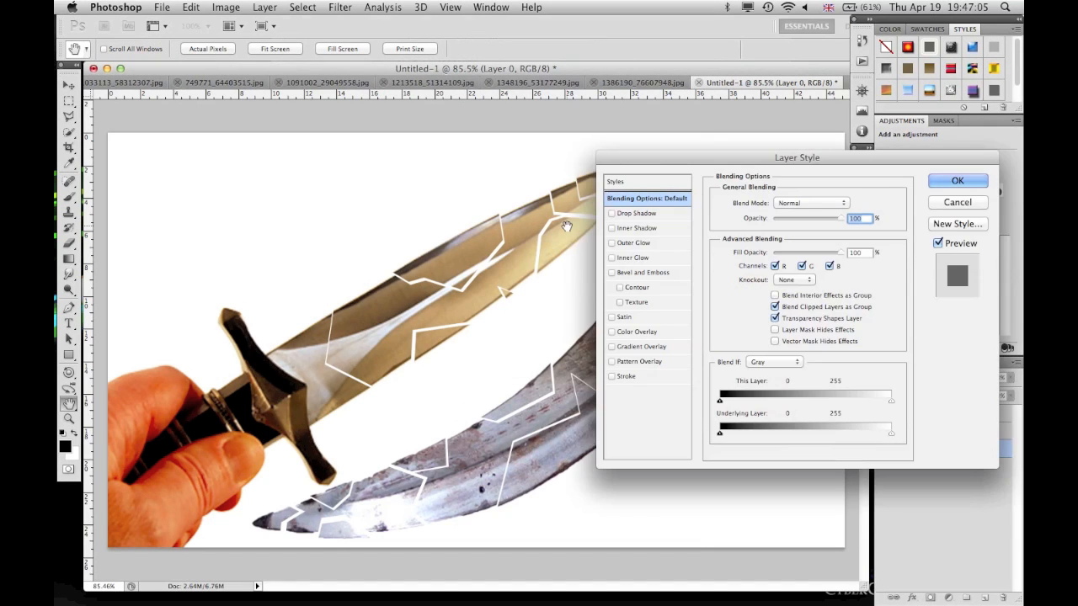
drag(745, 153, 710, 137)
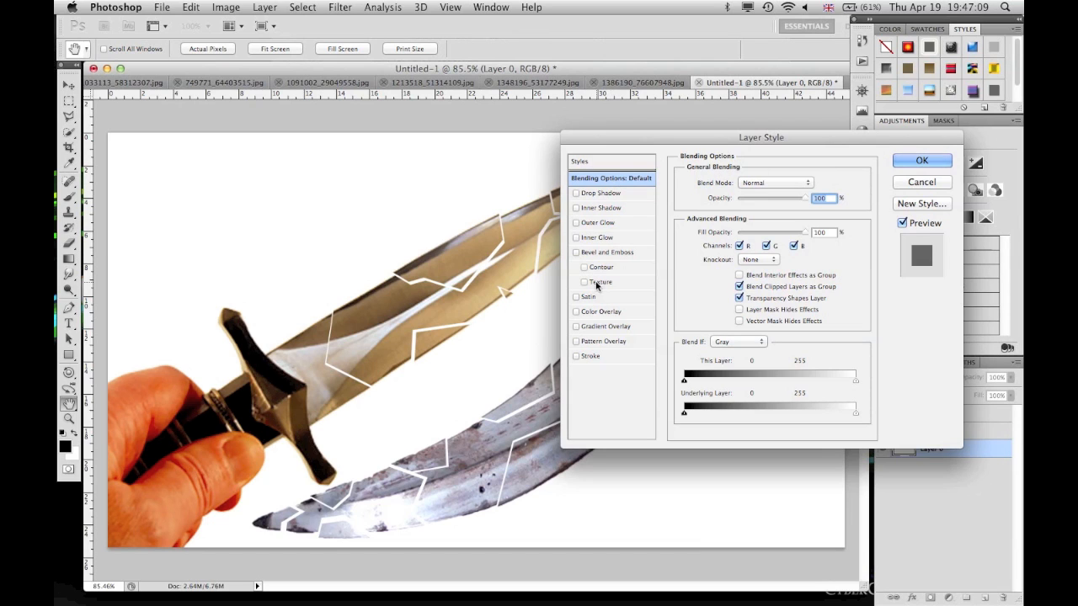
click(597, 328)
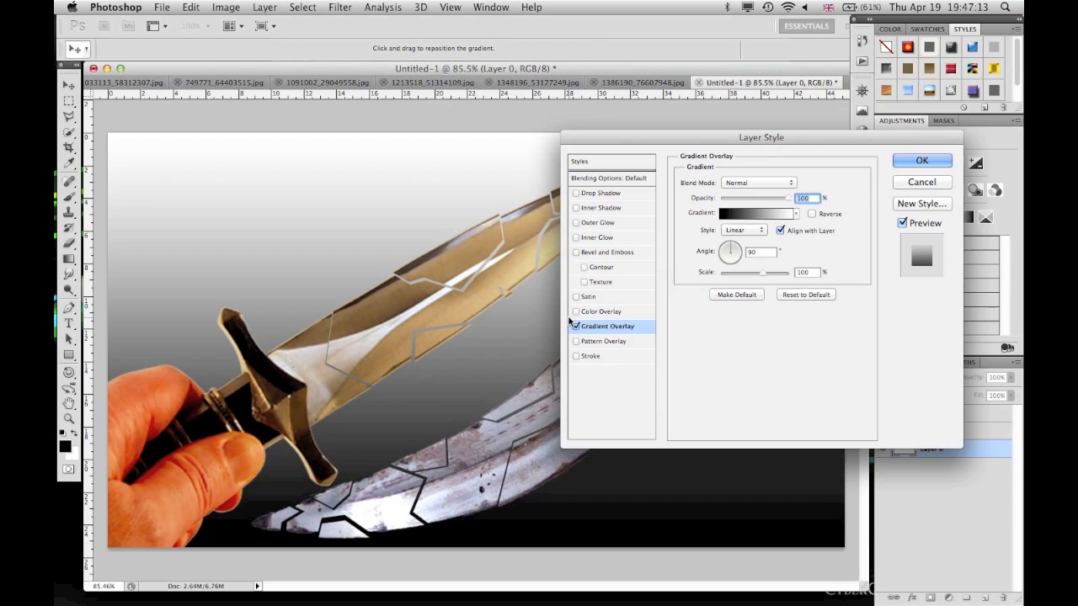
drag(640, 139, 687, 198)
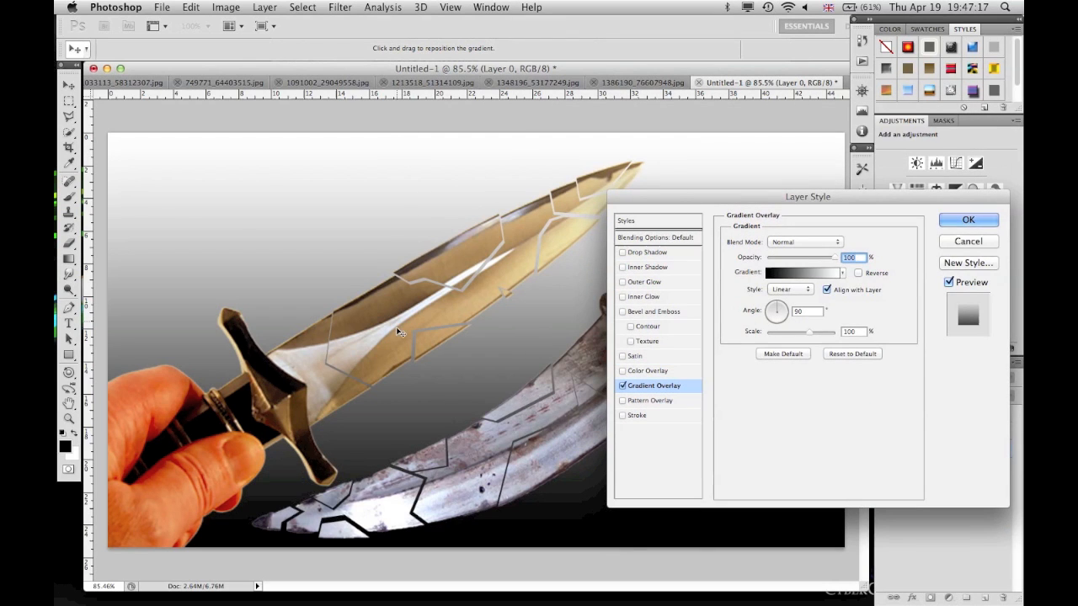
drag(800, 225, 804, 228)
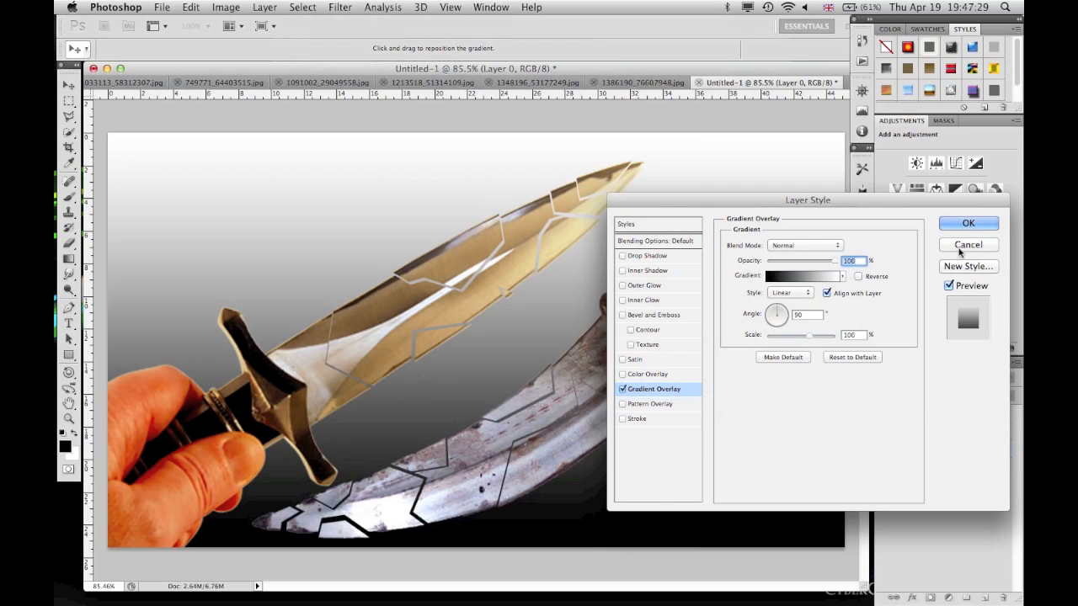
- Change the overlay gradient's white end to dark grey 5e5e5e, apply the layer style and collapse the layer's effects
click(814, 277)
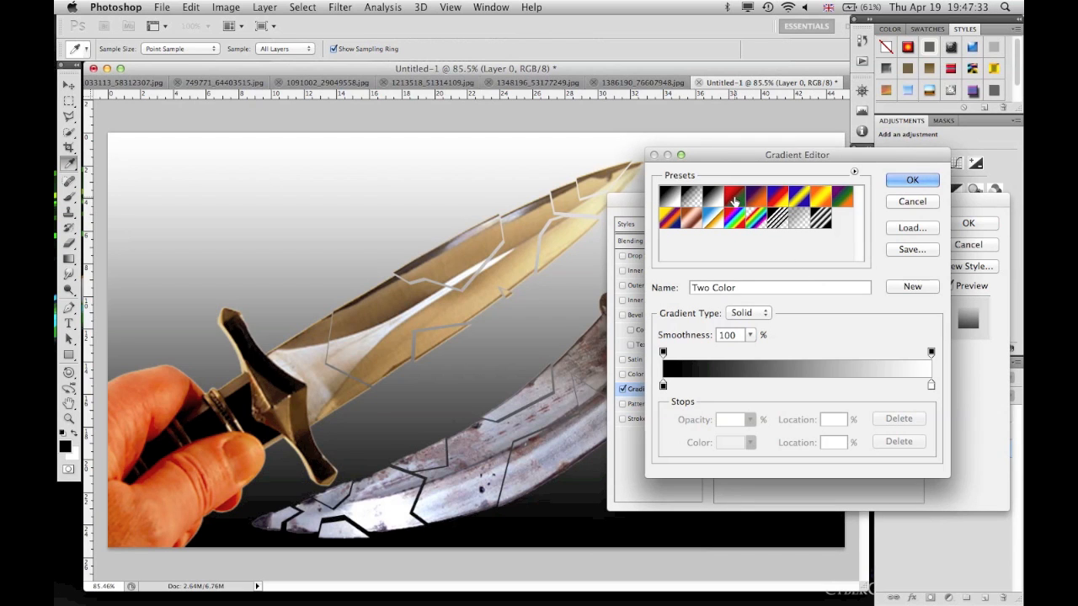
click(897, 202)
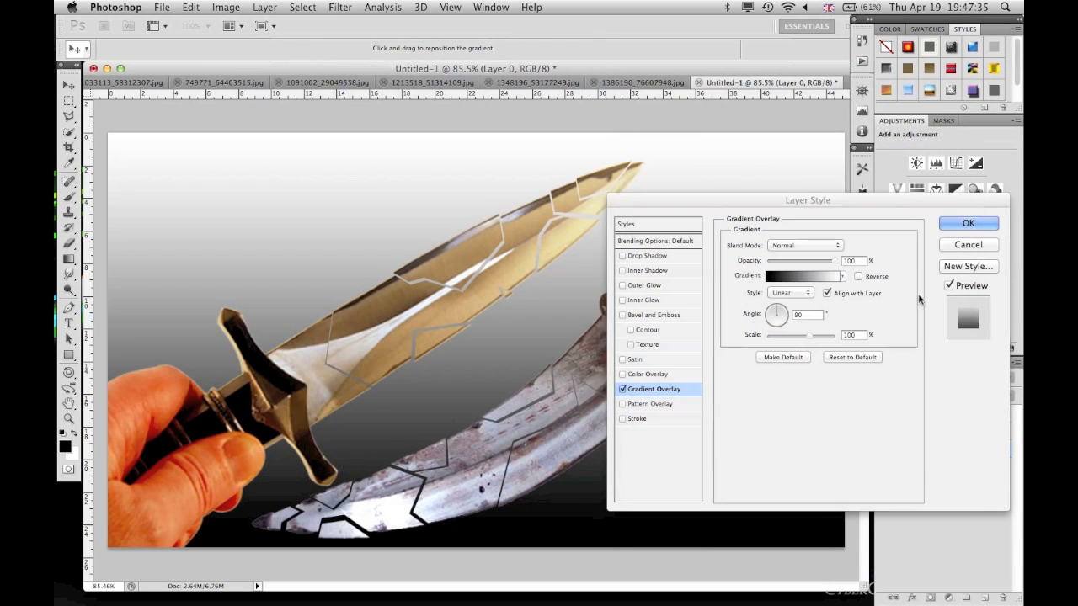
click(825, 278)
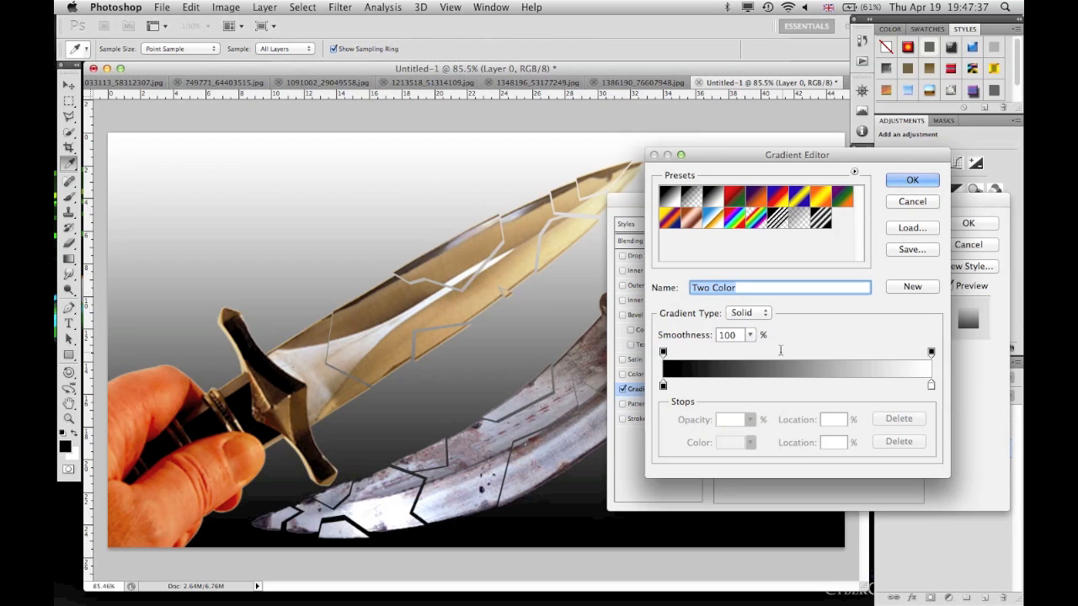
click(663, 386)
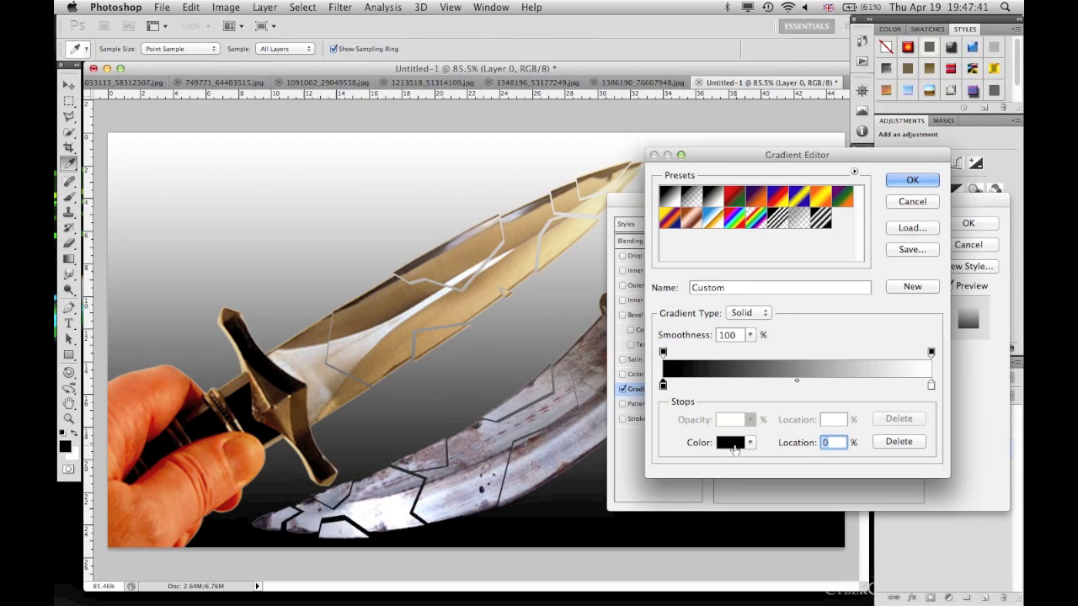
drag(930, 386, 693, 453)
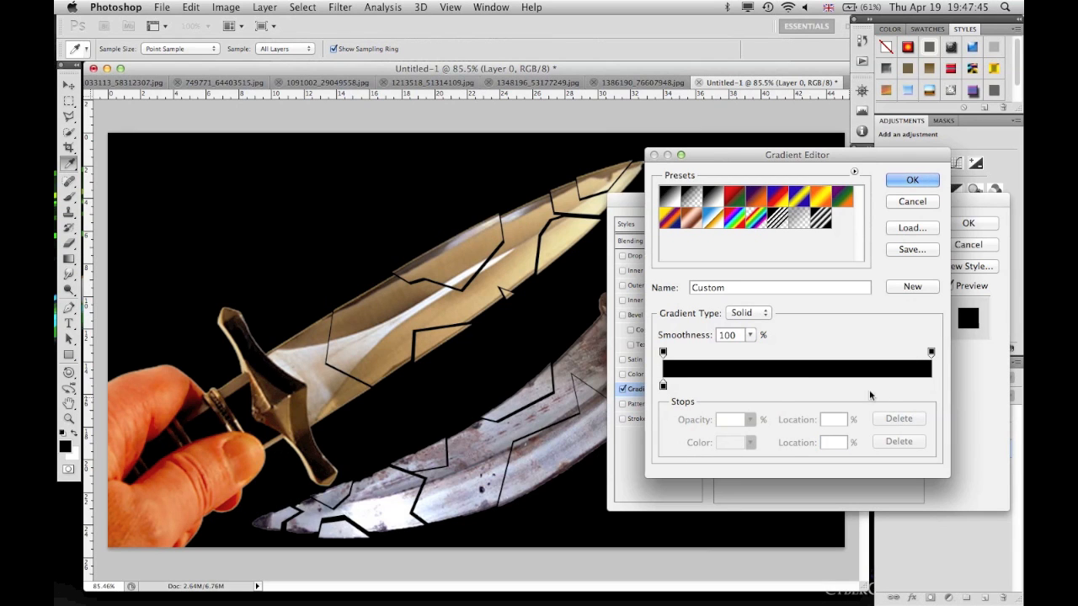
key(ctrl+z)
click(931, 386)
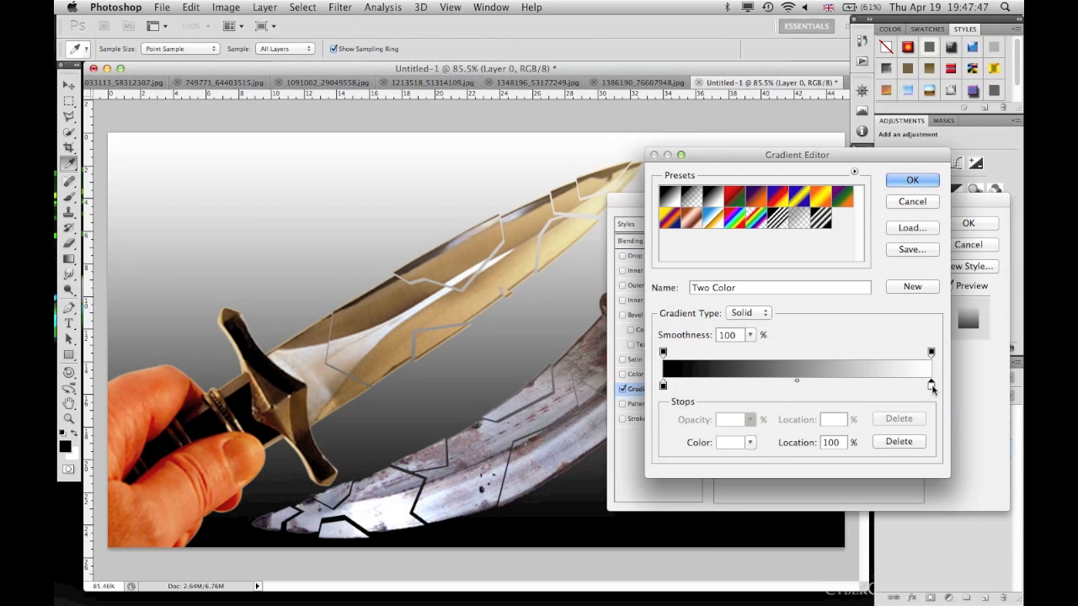
click(717, 444)
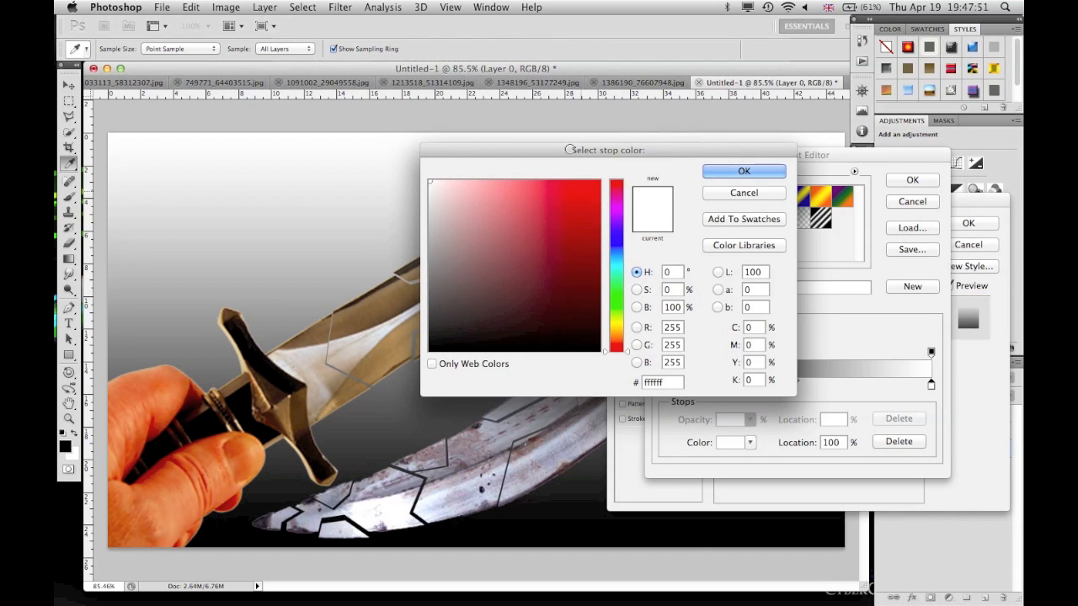
drag(481, 250, 407, 284)
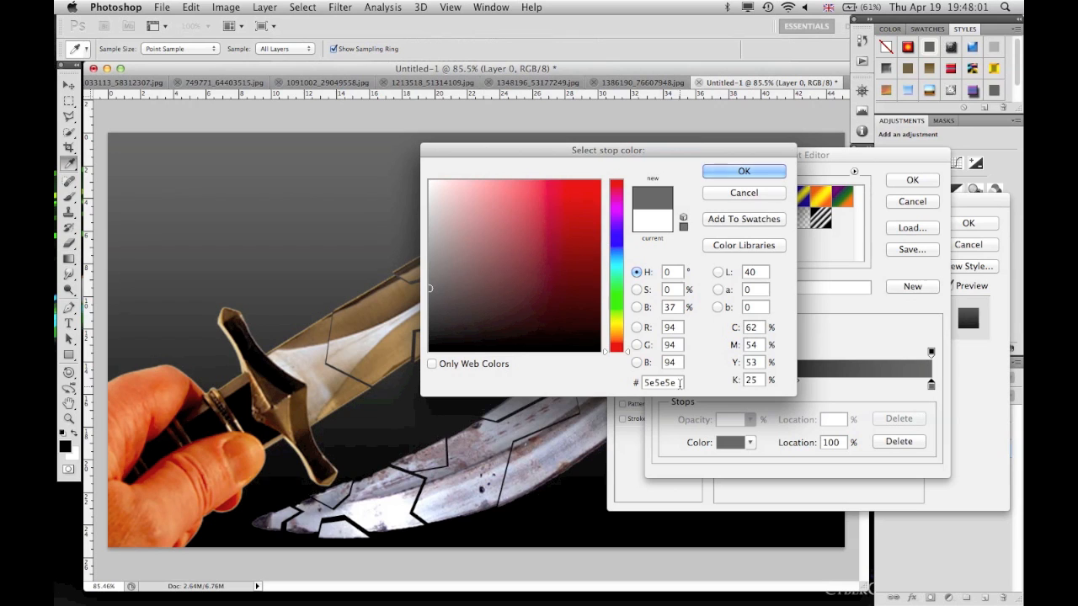
click(745, 172)
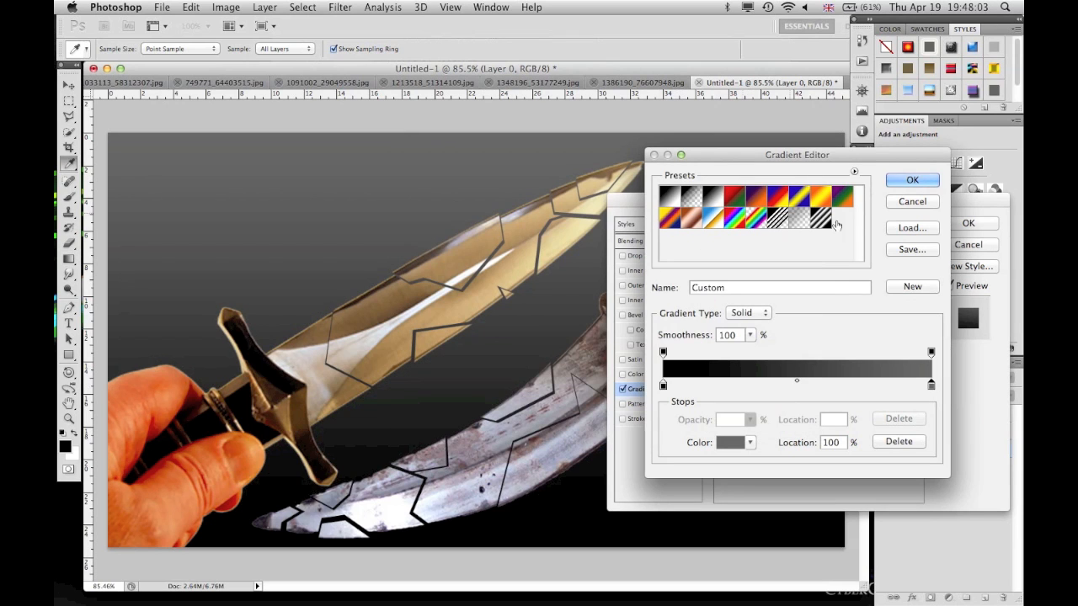
click(912, 181)
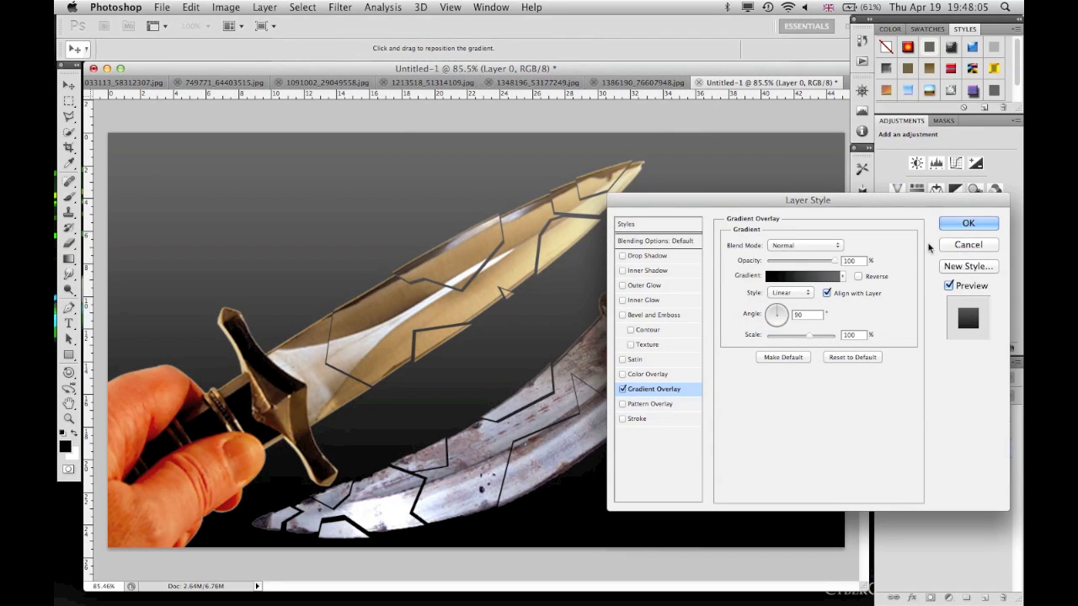
click(968, 223)
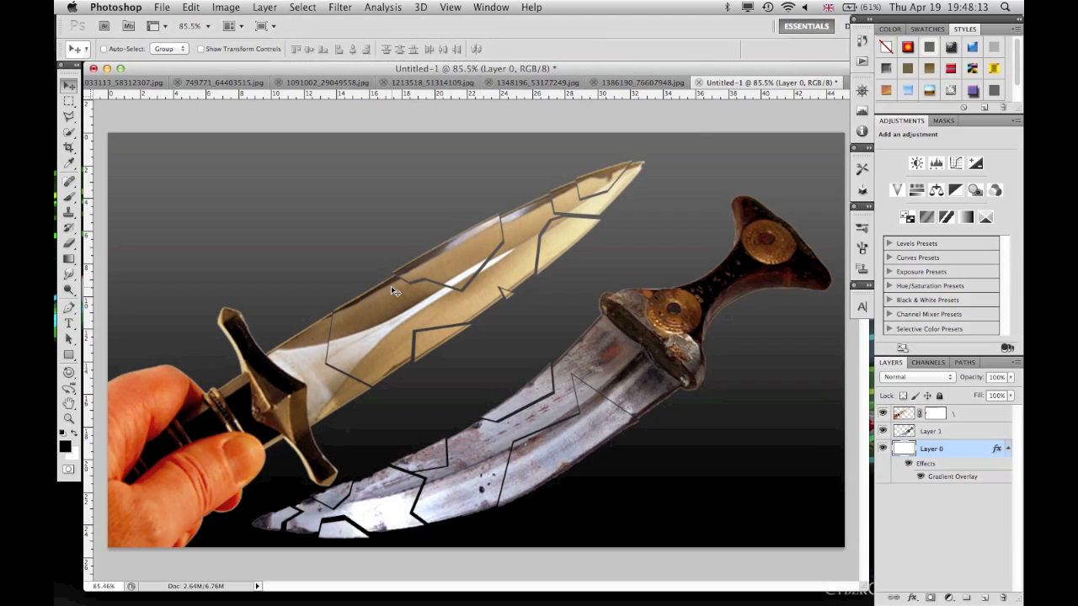
click(1008, 449)
- Look through the open photos, switch to the portrait 1213518_51314109.jpg and convert its Background into an editable layer
click(640, 83)
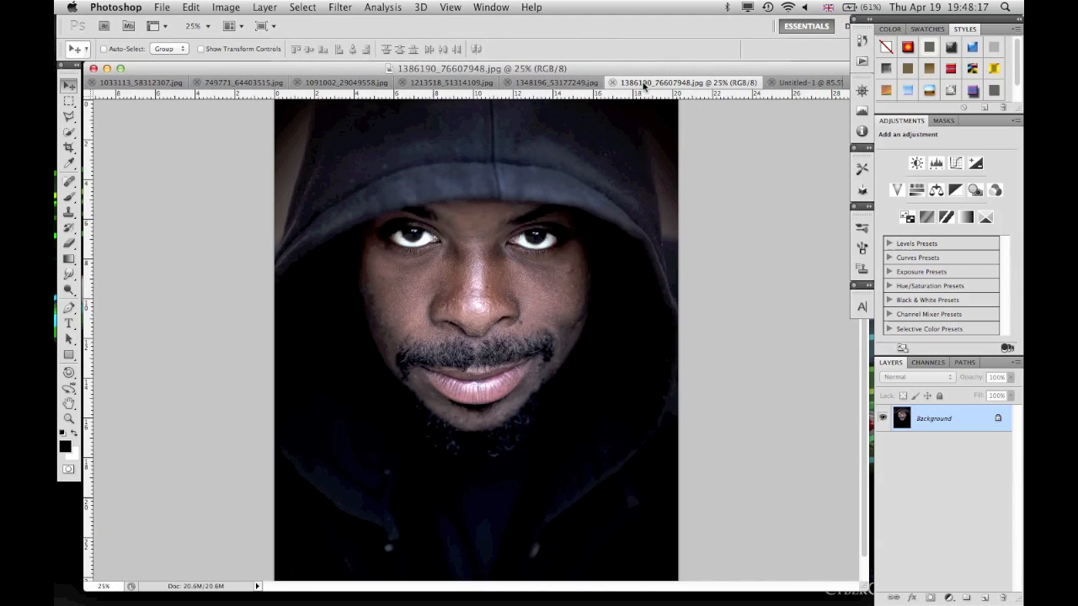
click(509, 82)
click(447, 83)
click(347, 83)
click(347, 83)
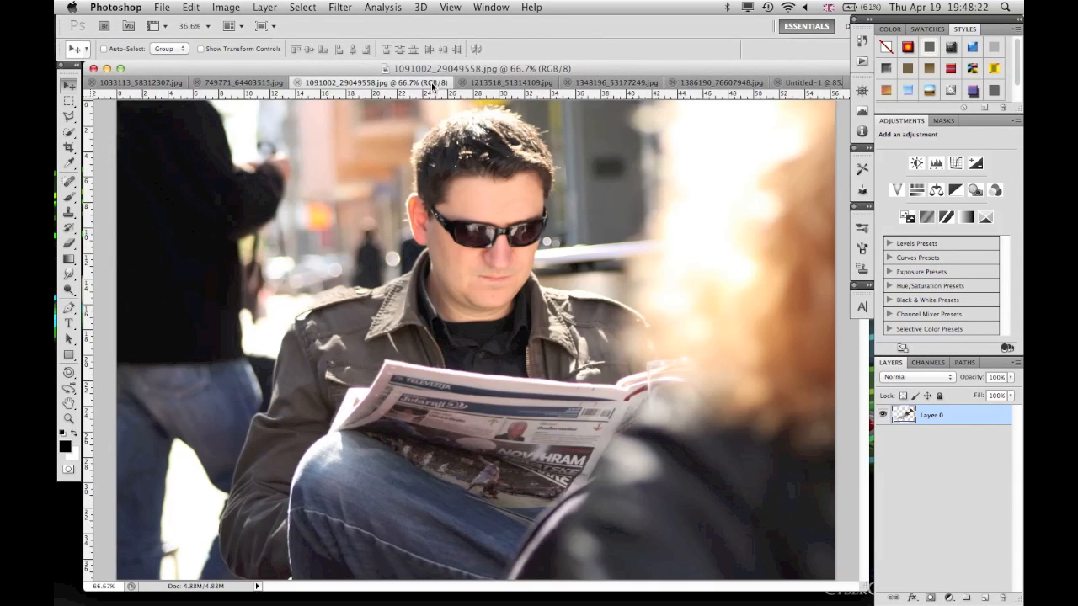
click(501, 83)
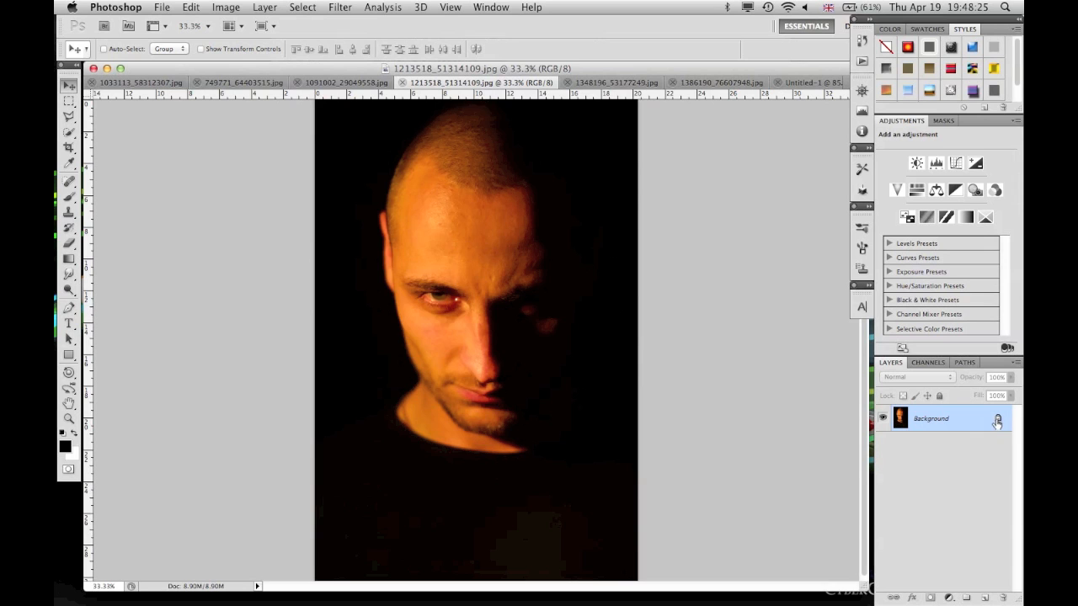
double_click(964, 429)
key(Return)
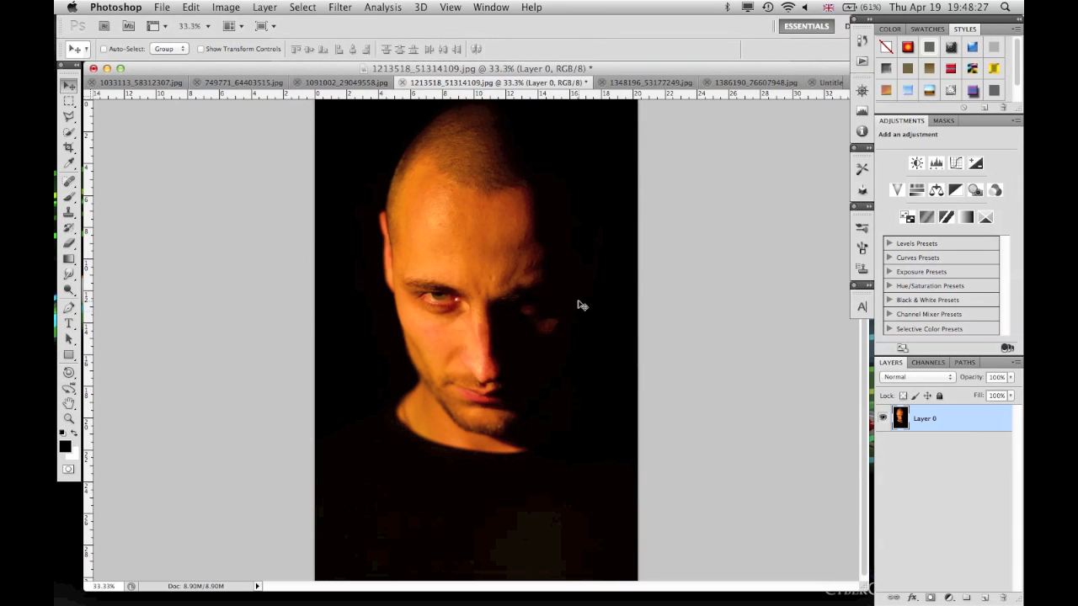
- Bring the portrait into the Untitled-1 composition, move its layer above both dagger layers, and scale it to 24.94%
drag(544, 257, 590, 455)
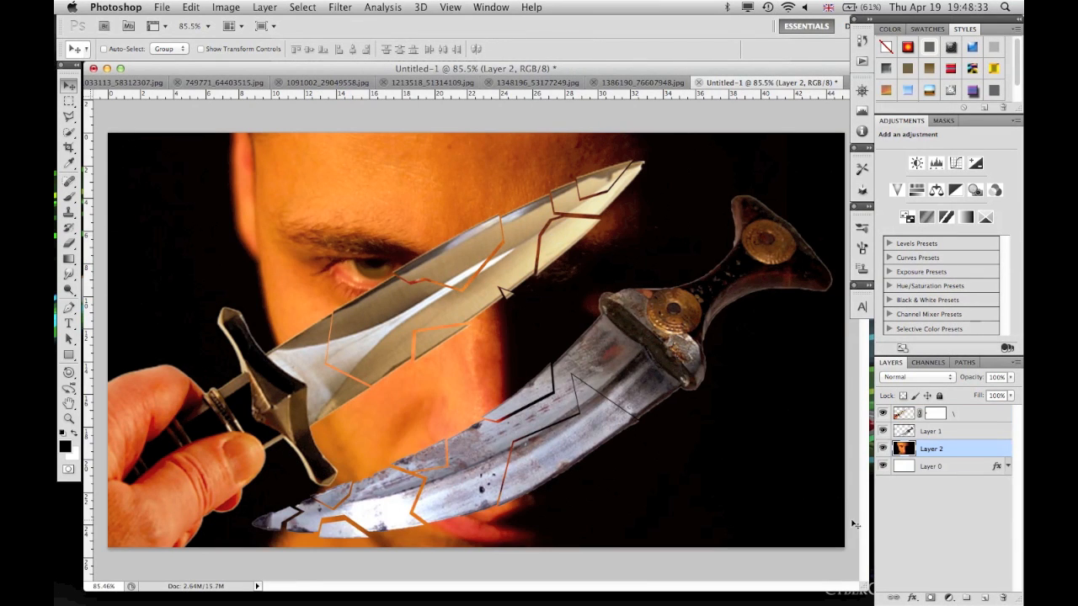
drag(952, 452, 951, 410)
key(super+t)
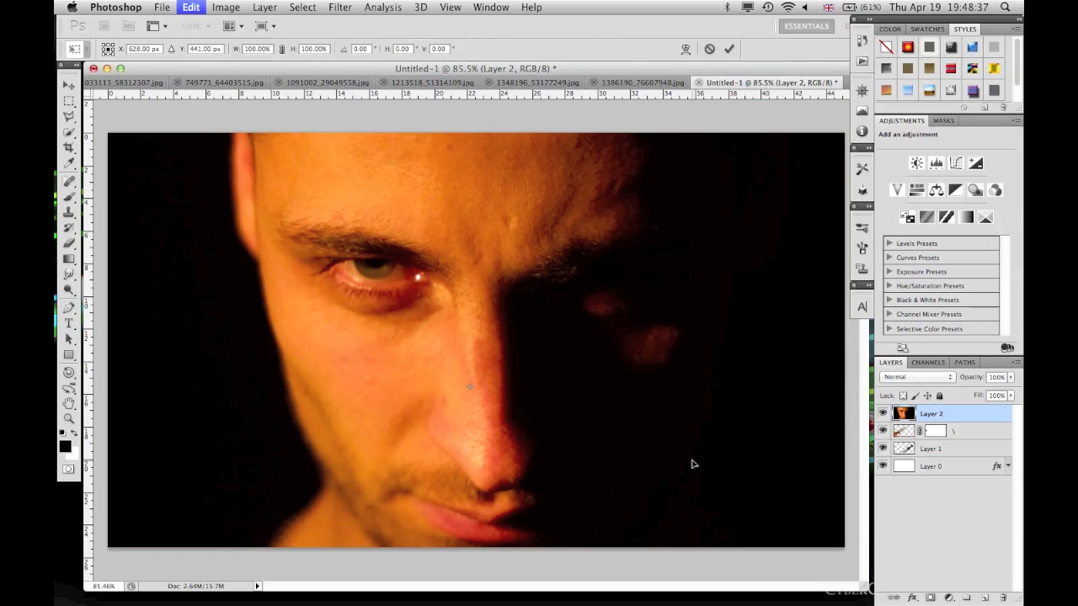
key(super+0)
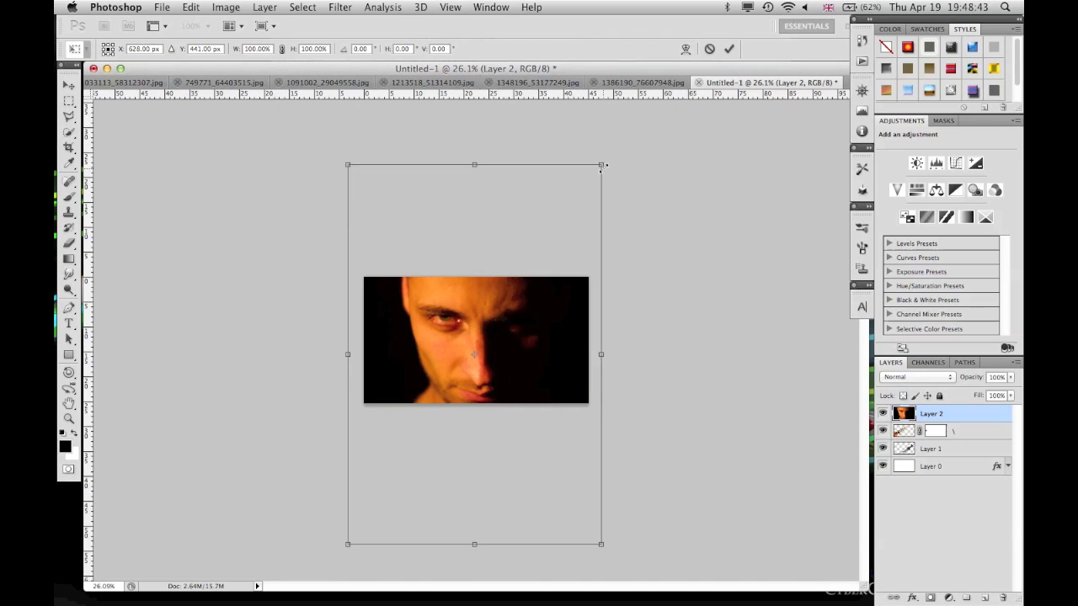
drag(604, 167, 506, 307)
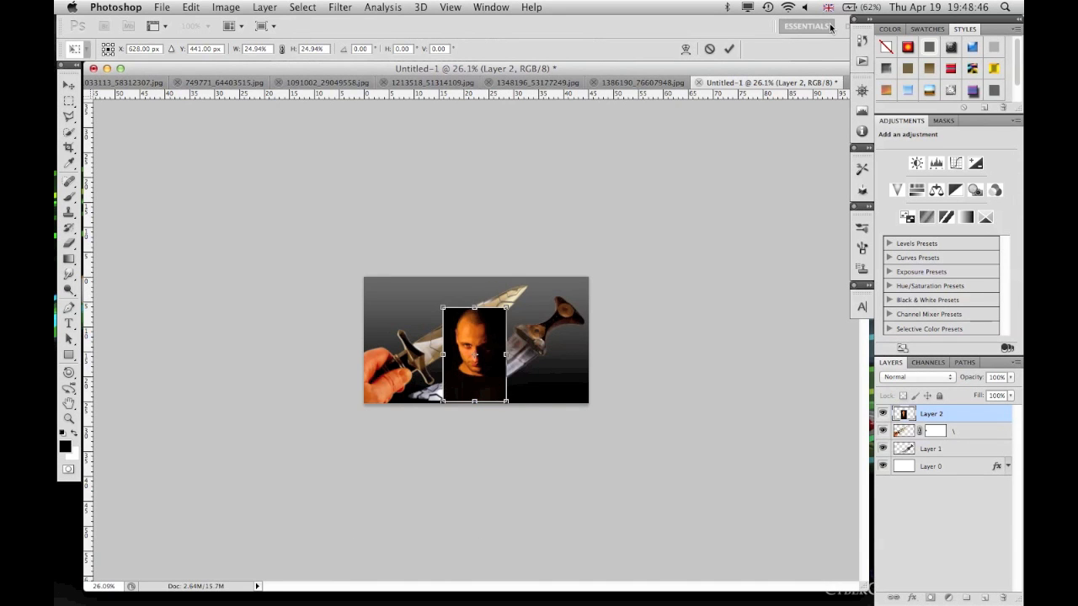
click(730, 49)
- Move the portrait over the curved dagger's blade, place its layer directly above Layer 1, and clip it to that layer
scroll(461, 271, up, 6)
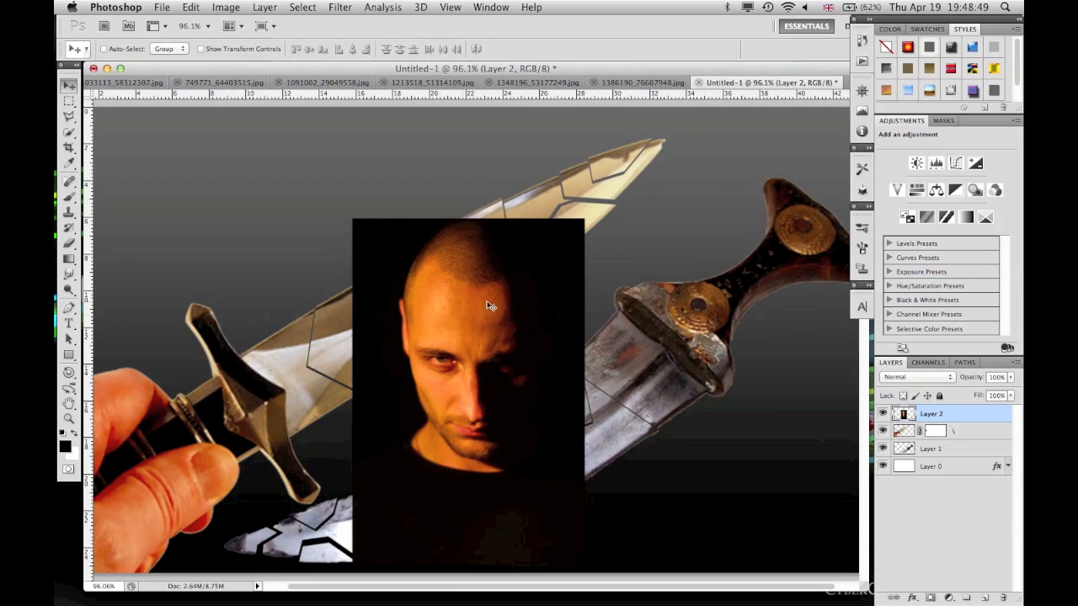
drag(558, 346, 639, 427)
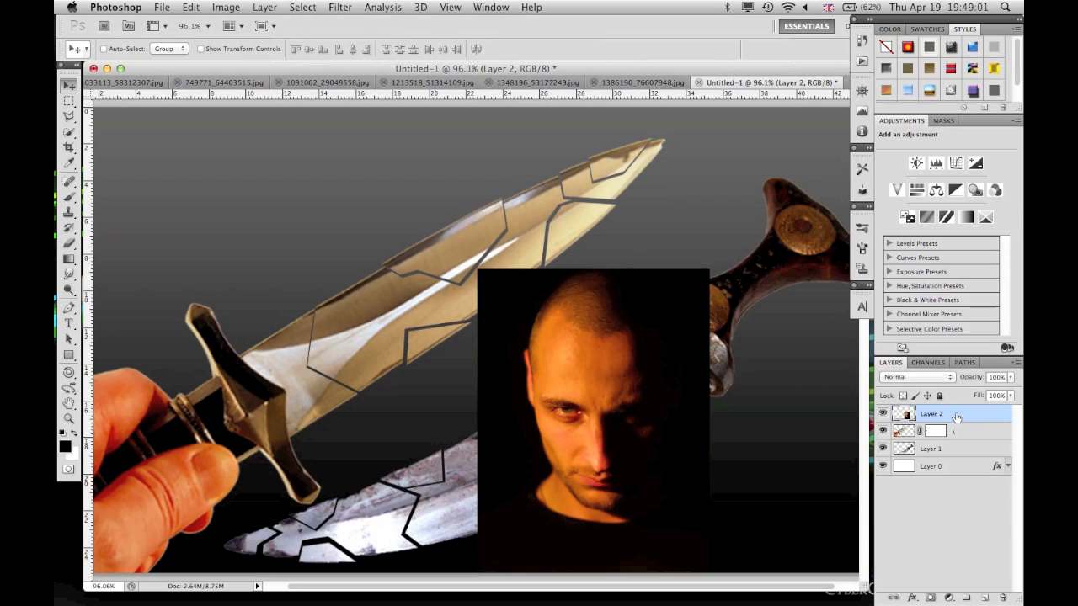
drag(957, 418, 891, 437)
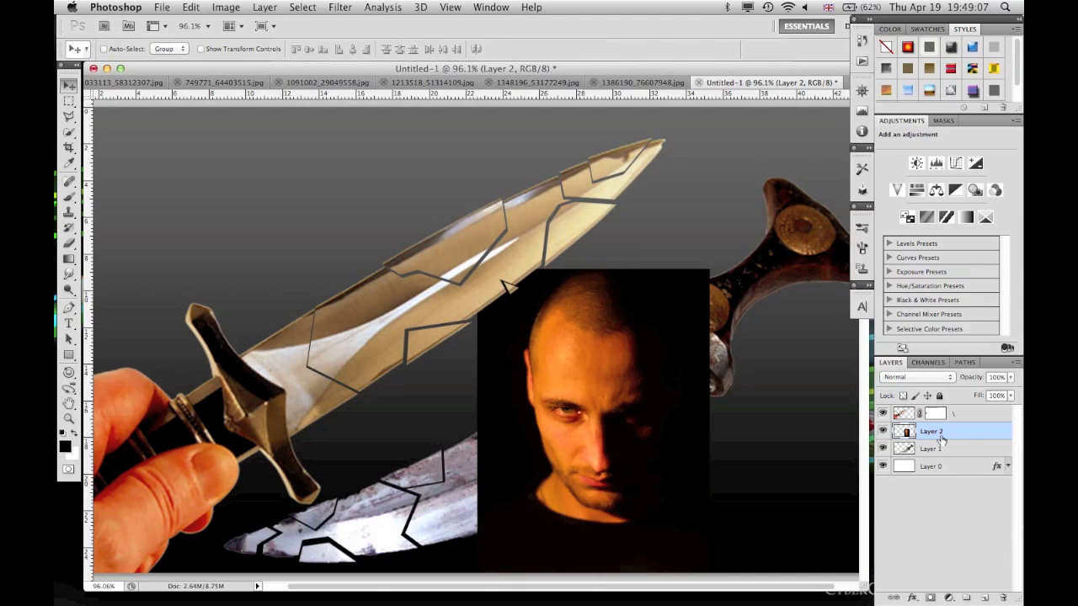
right_click(944, 433)
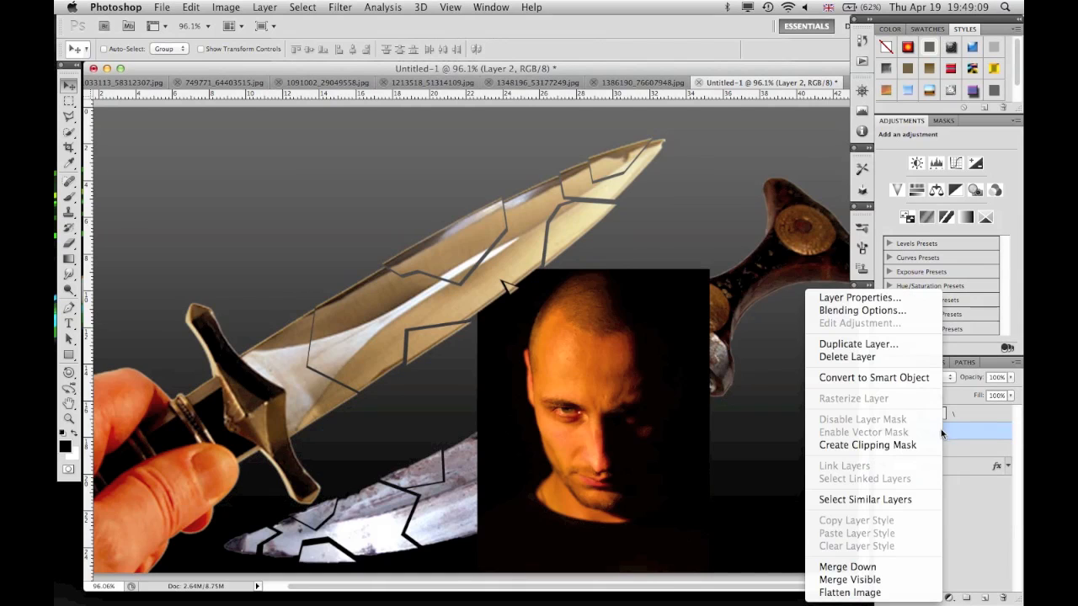
click(897, 446)
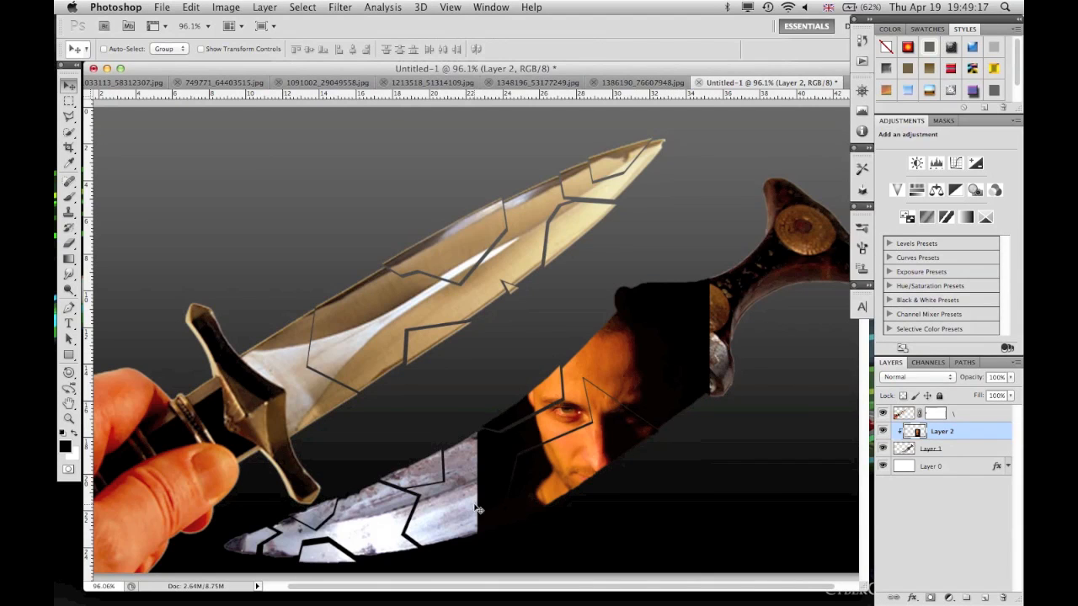
- Rotate the clipped portrait about 19.5° clockwise and reposition it so the face follows the curved blade
drag(617, 382, 690, 392)
key(super+t)
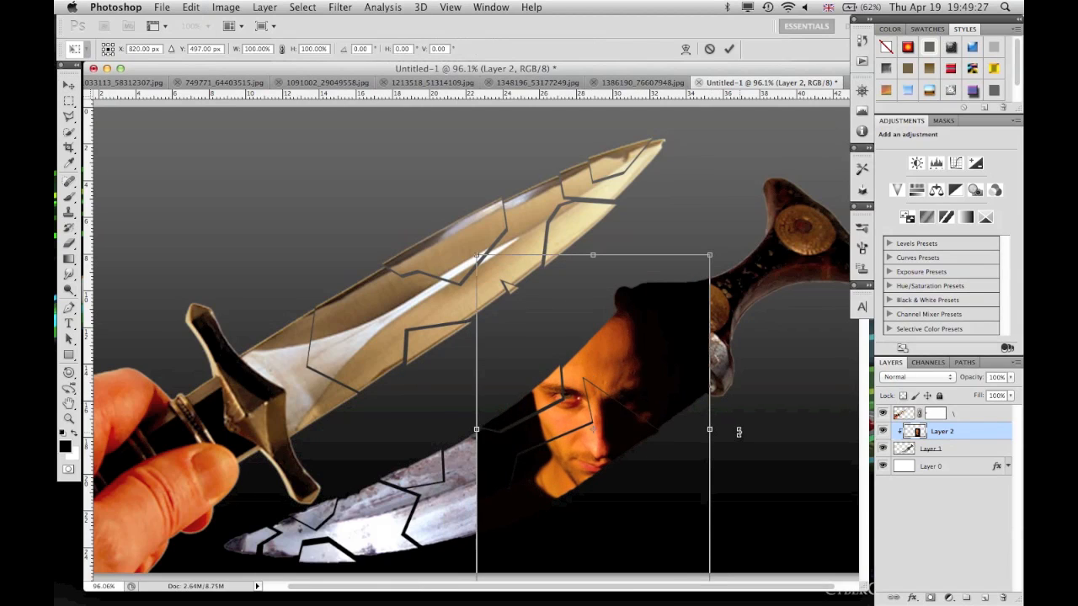
drag(739, 432, 740, 485)
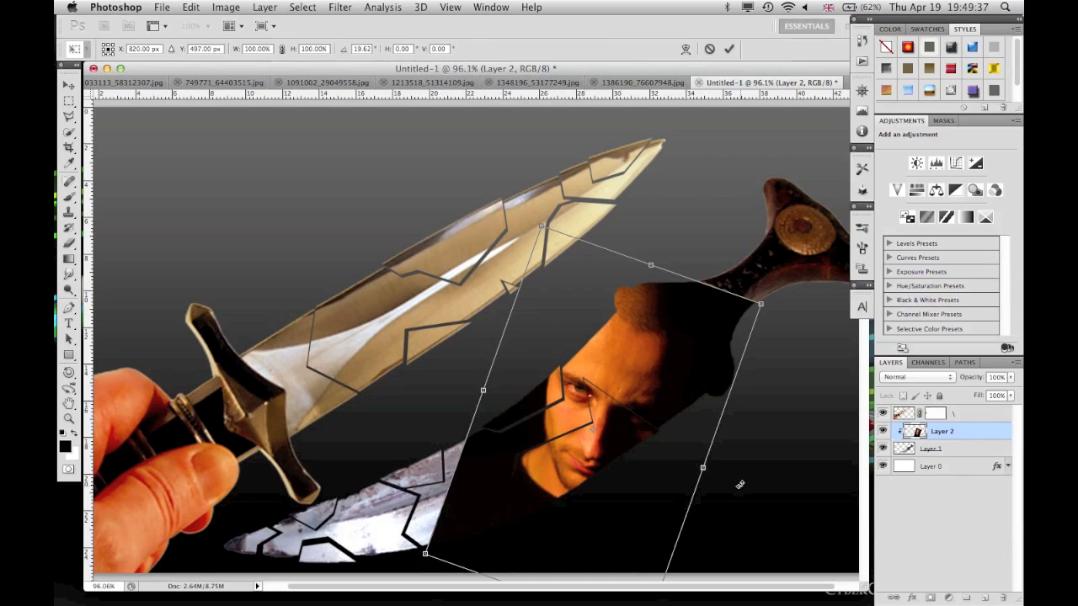
drag(643, 341, 650, 376)
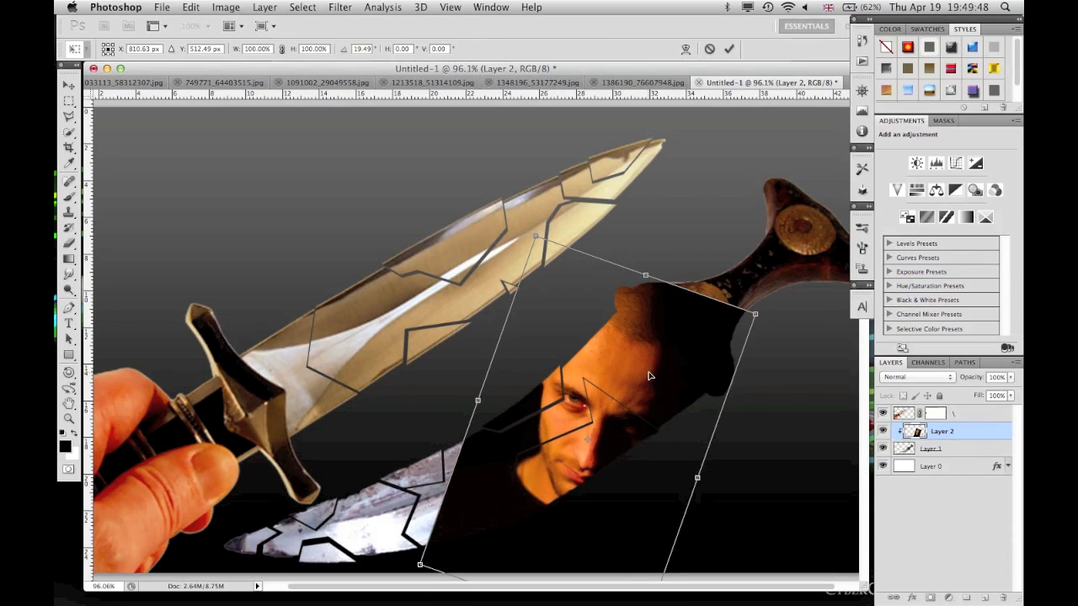
click(729, 48)
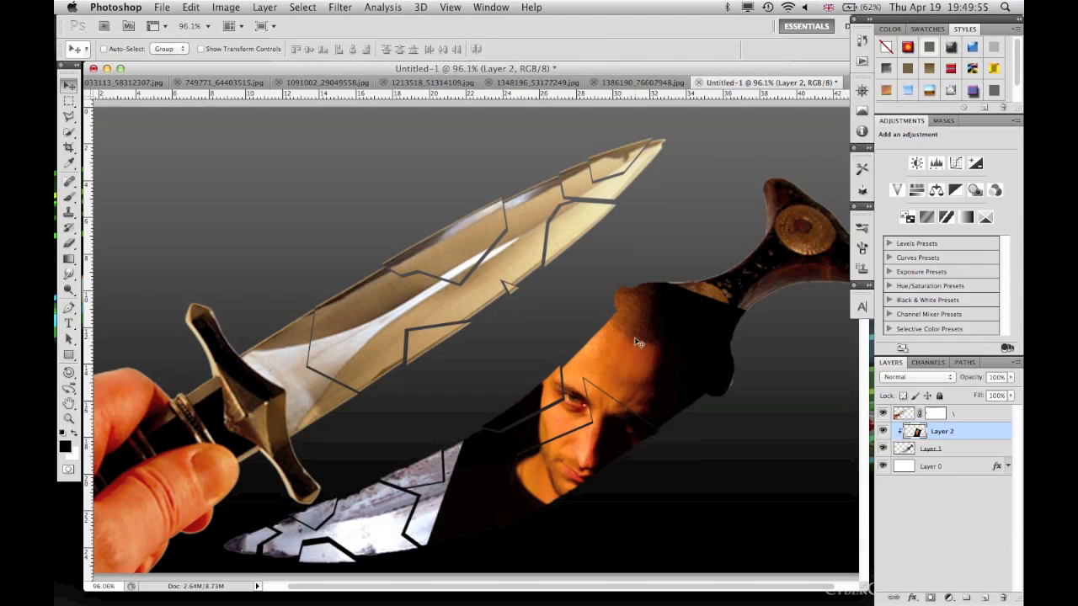
- Set the blend mode of the clipped portrait layer to Overlay
click(916, 379)
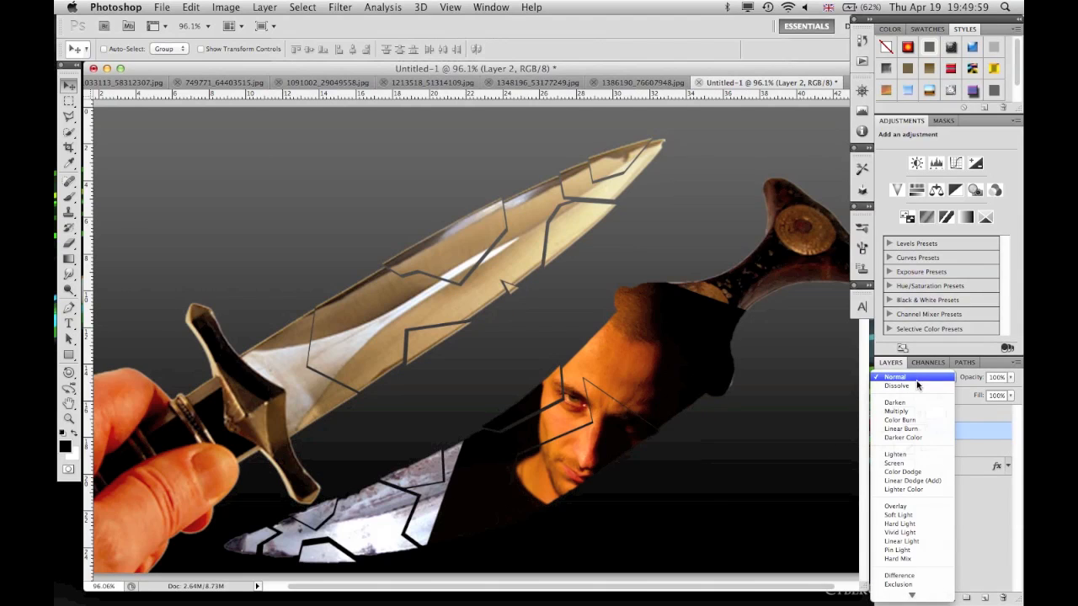
click(917, 379)
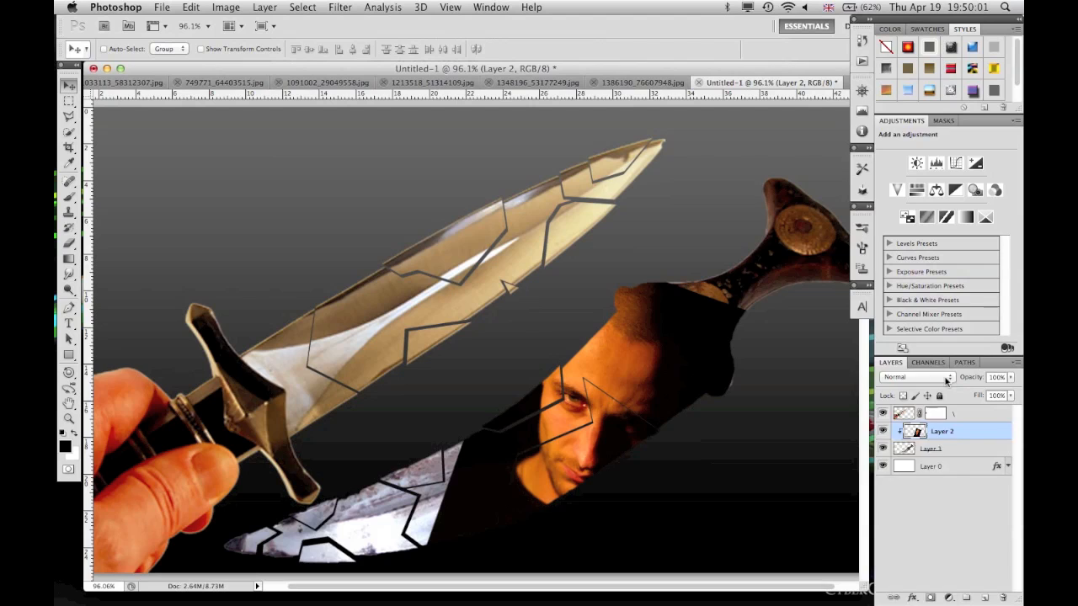
click(946, 382)
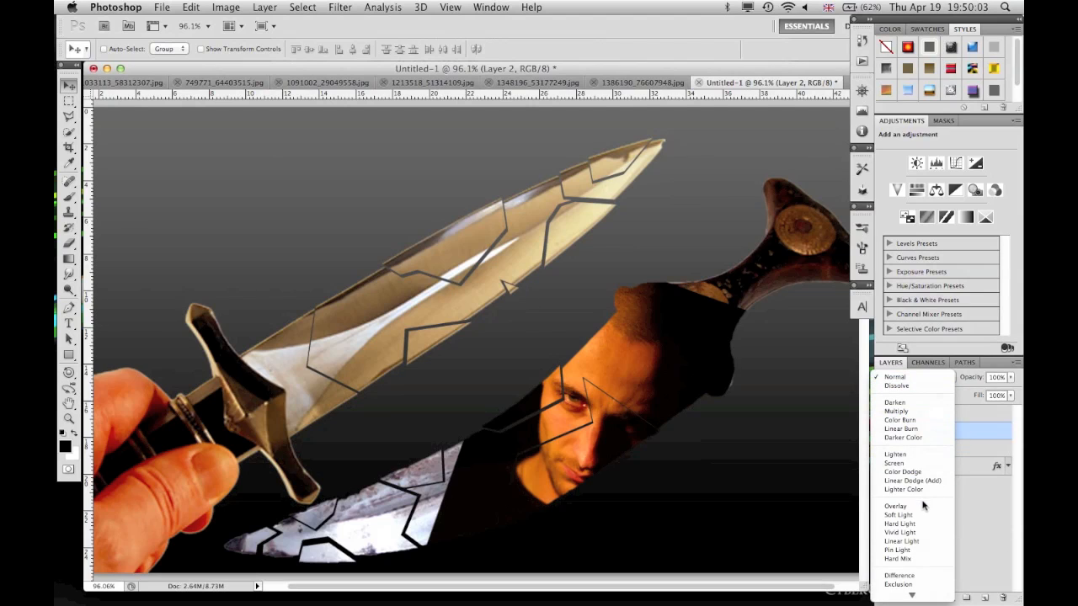
click(898, 506)
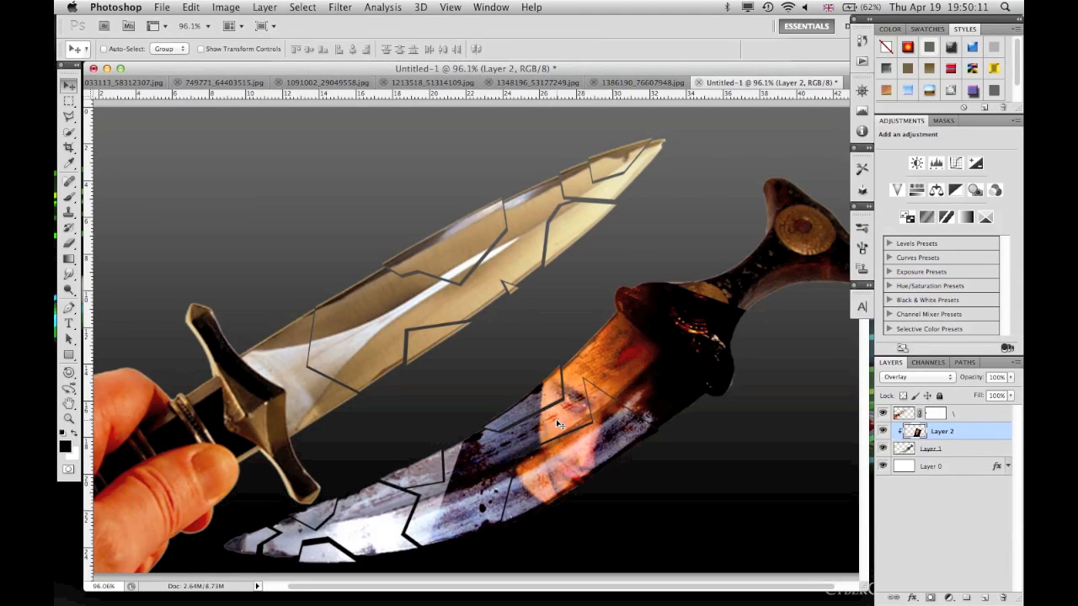
- Try removing the portrait from the curved dagger's guard by deleting a polygonal lasso selection around it, and deselect
scroll(646, 371, up, 5)
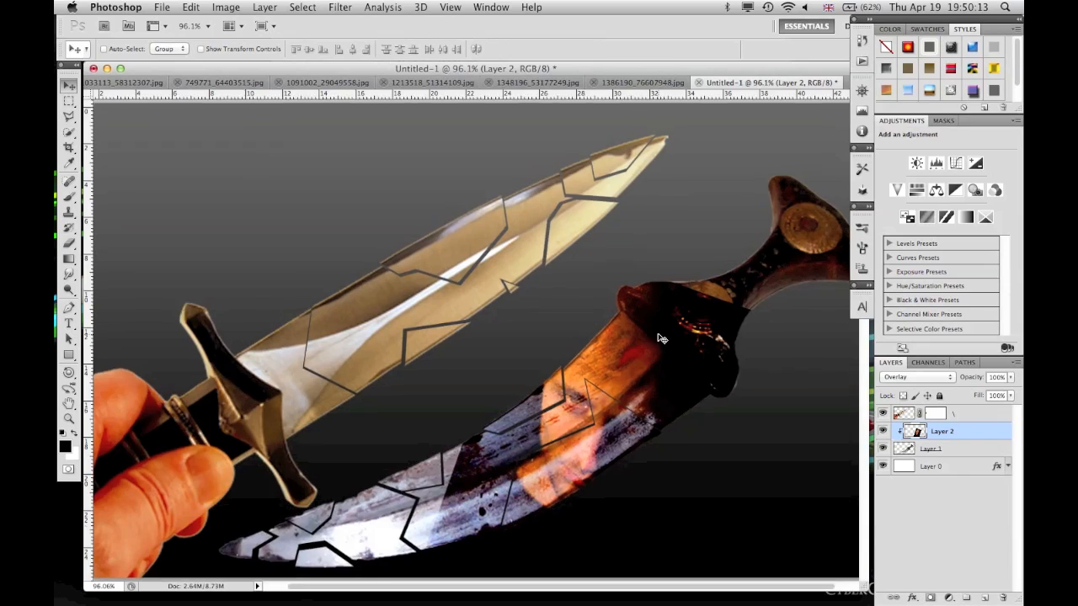
scroll(662, 339, down, 3)
scroll(662, 338, right, 3)
scroll(662, 338, up, 2)
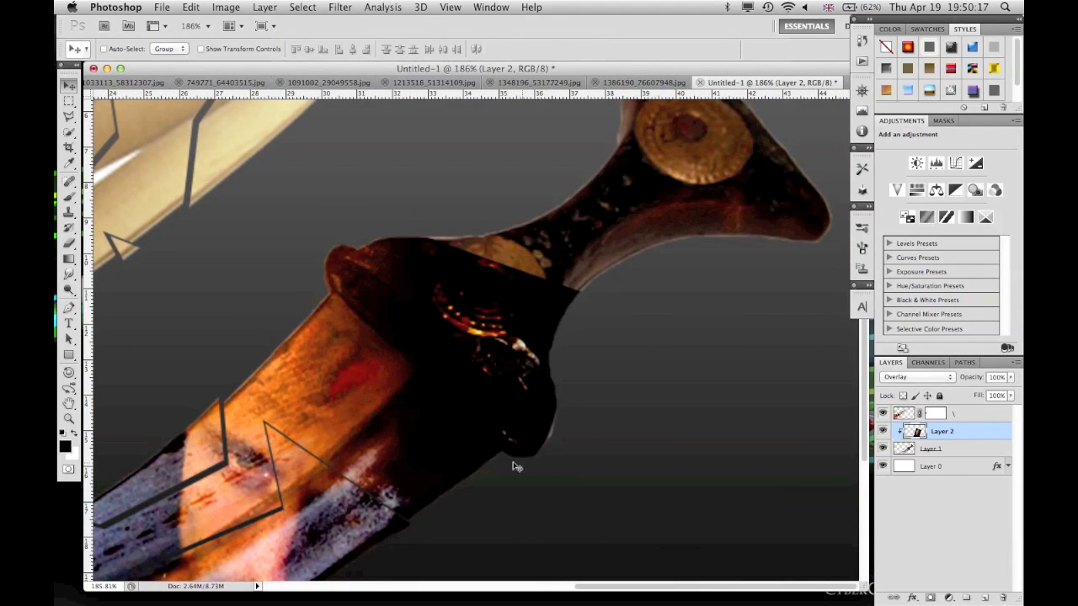
click(70, 117)
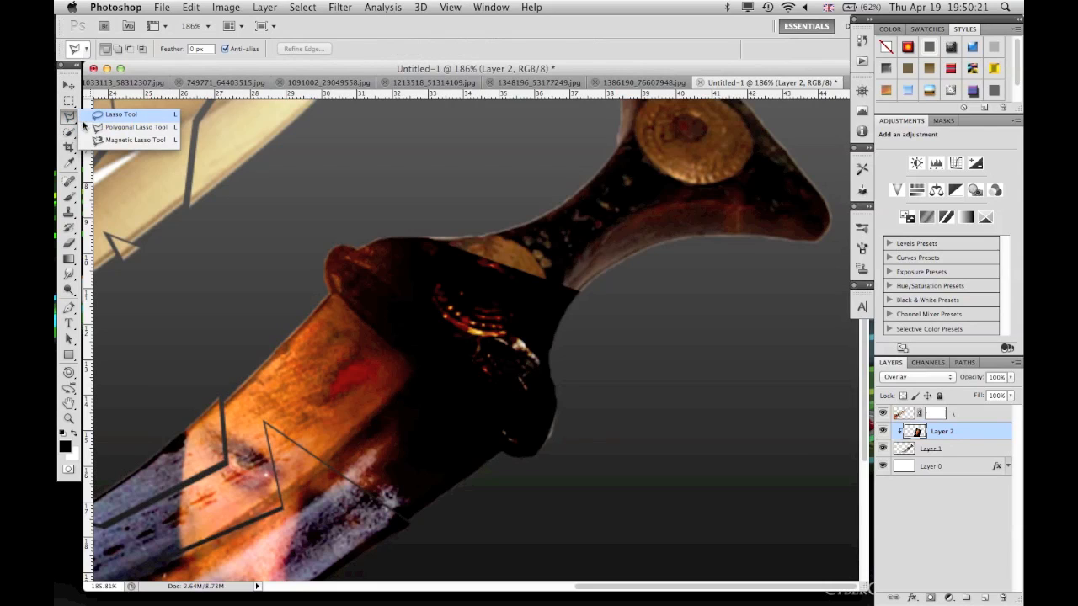
click(100, 111)
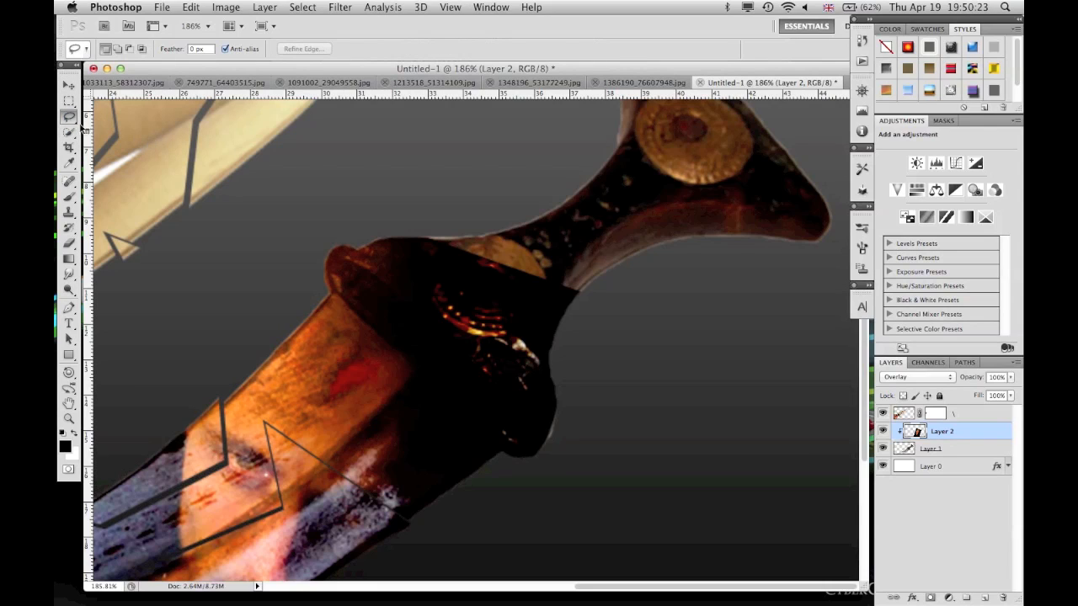
click(71, 118)
click(118, 125)
click(331, 292)
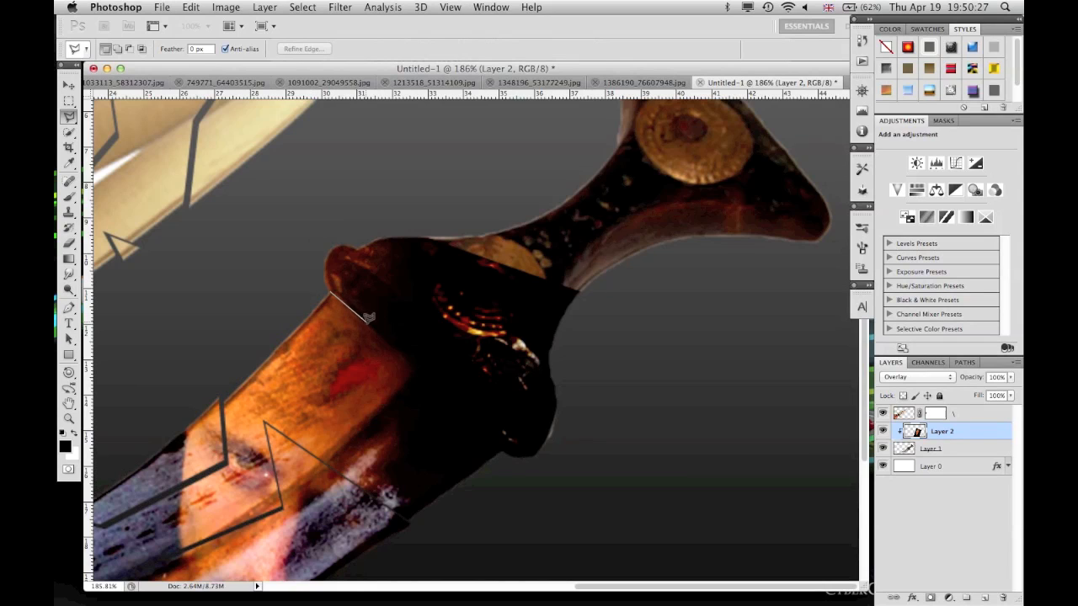
click(428, 369)
click(528, 478)
click(659, 475)
click(686, 371)
click(632, 242)
click(579, 216)
click(317, 210)
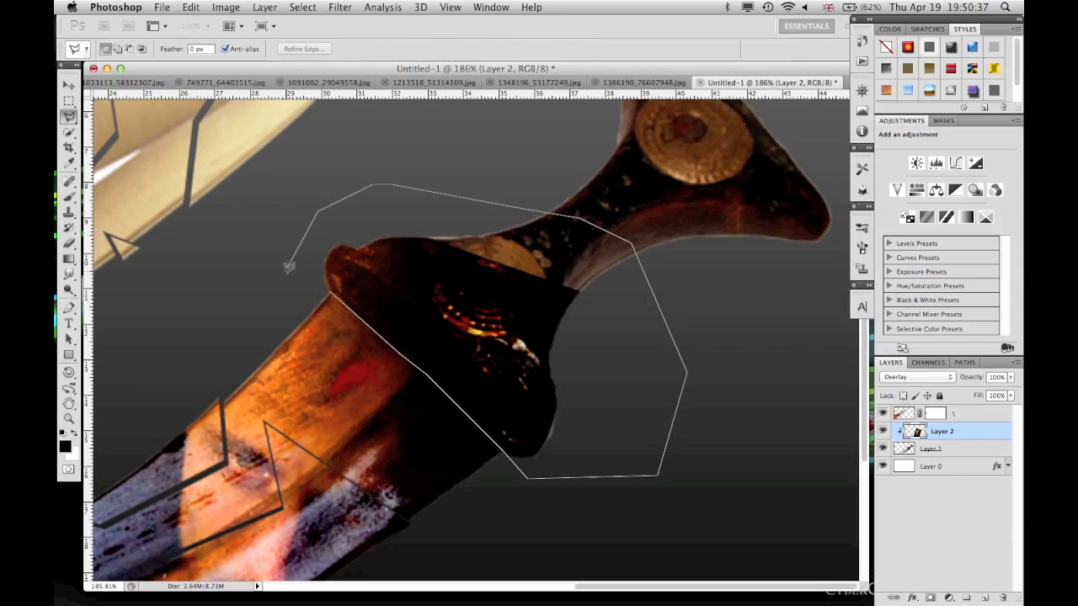
double_click(331, 286)
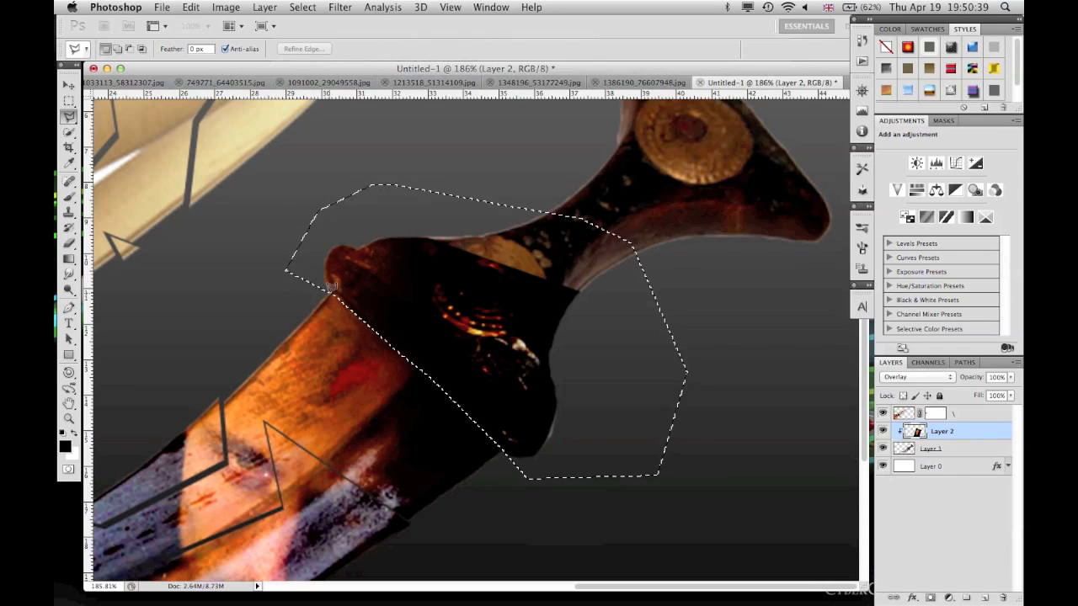
key(BackSpace)
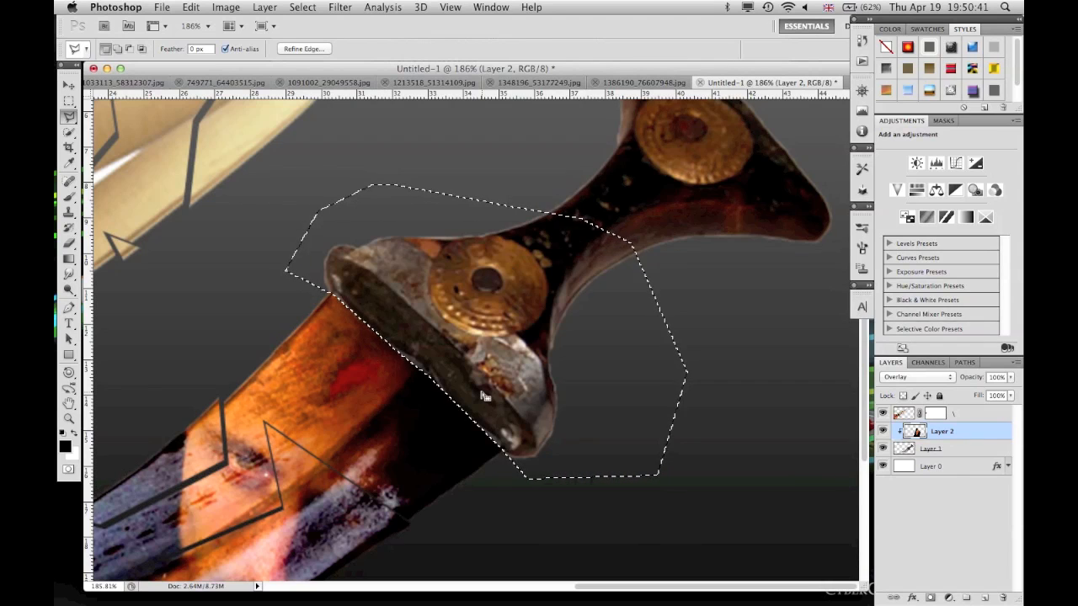
key(super+d)
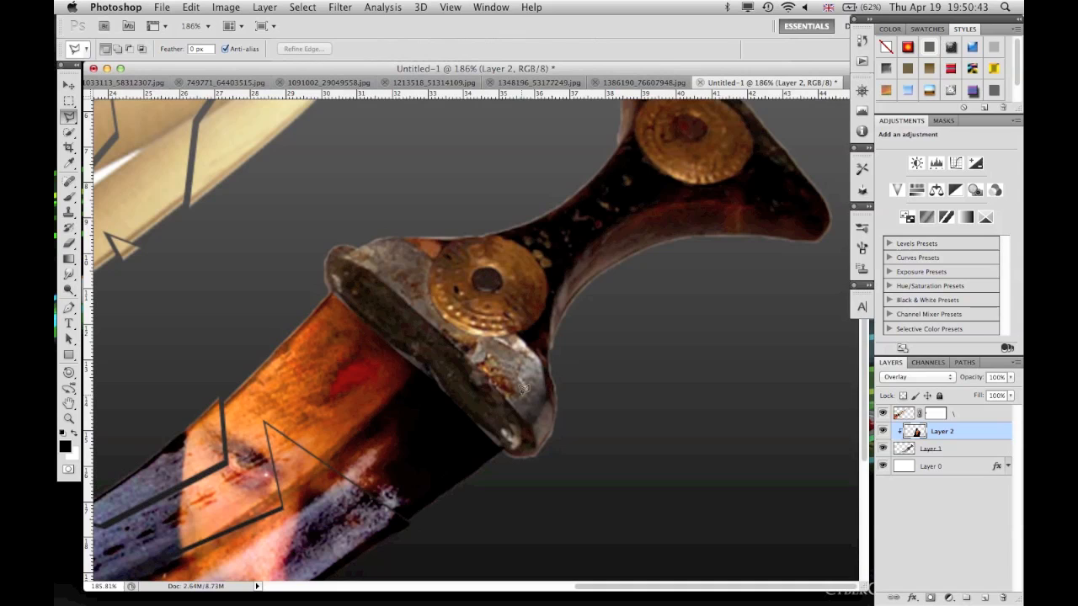
- Undo the deletion of the portrait over the guard and clear the selection
key(super+z)
key(super+alt+z)
key(super+d)
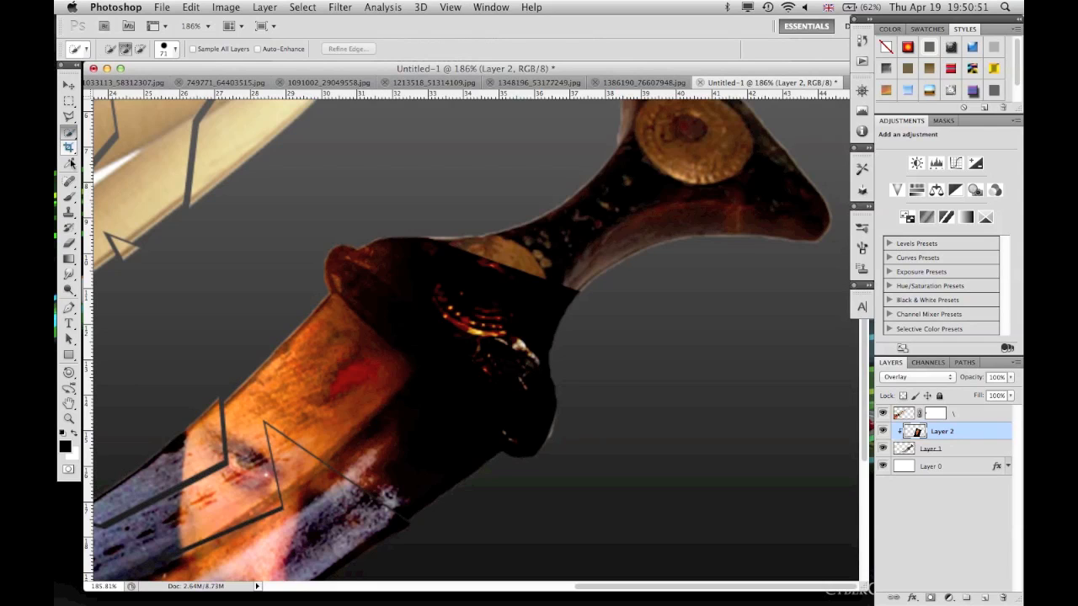
- Switch to the Brush tool and add a layer mask to the portrait layer
click(69, 199)
click(118, 49)
click(118, 49)
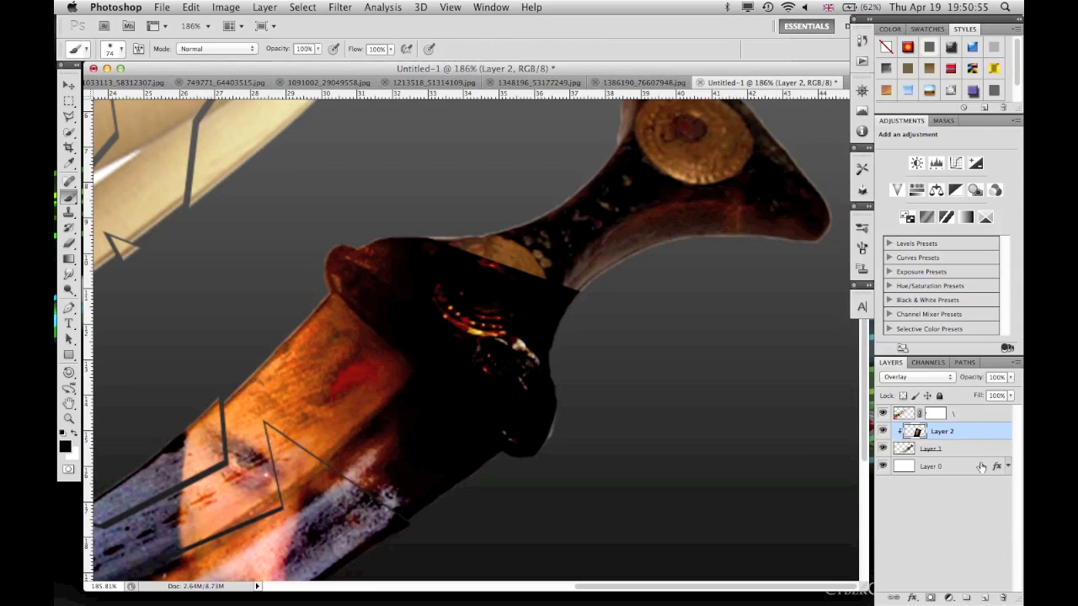
click(930, 598)
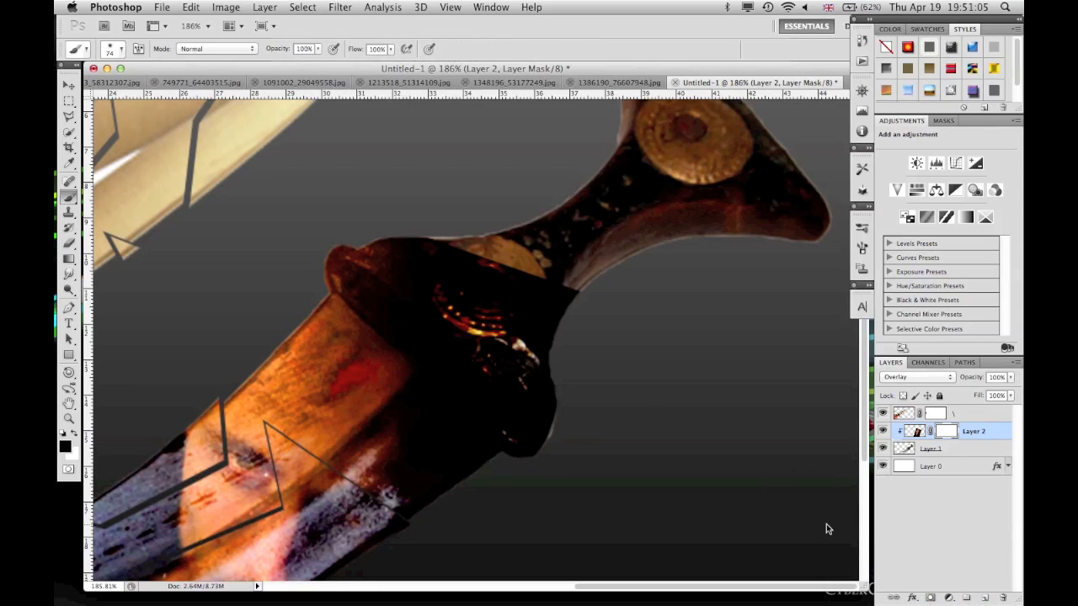
- Paint black on the portrait's layer mask to clear the curved dagger's guard, reducing the brush to 43 px for the remaining edge
mouse_move(574, 327)
mouse_down()
mouse_move(525, 261)
mouse_move(607, 378)
mouse_move(449, 242)
mouse_move(529, 345)
mouse_move(560, 415)
mouse_move(558, 434)
mouse_move(543, 431)
mouse_move(491, 363)
mouse_move(344, 244)
mouse_move(476, 349)
mouse_move(495, 384)
mouse_move(612, 448)
mouse_up()
key(super+z)
mouse_move(534, 431)
mouse_down()
mouse_move(544, 320)
mouse_move(590, 263)
mouse_move(531, 305)
mouse_move(482, 266)
mouse_move(602, 319)
mouse_move(336, 216)
mouse_move(366, 257)
mouse_up()
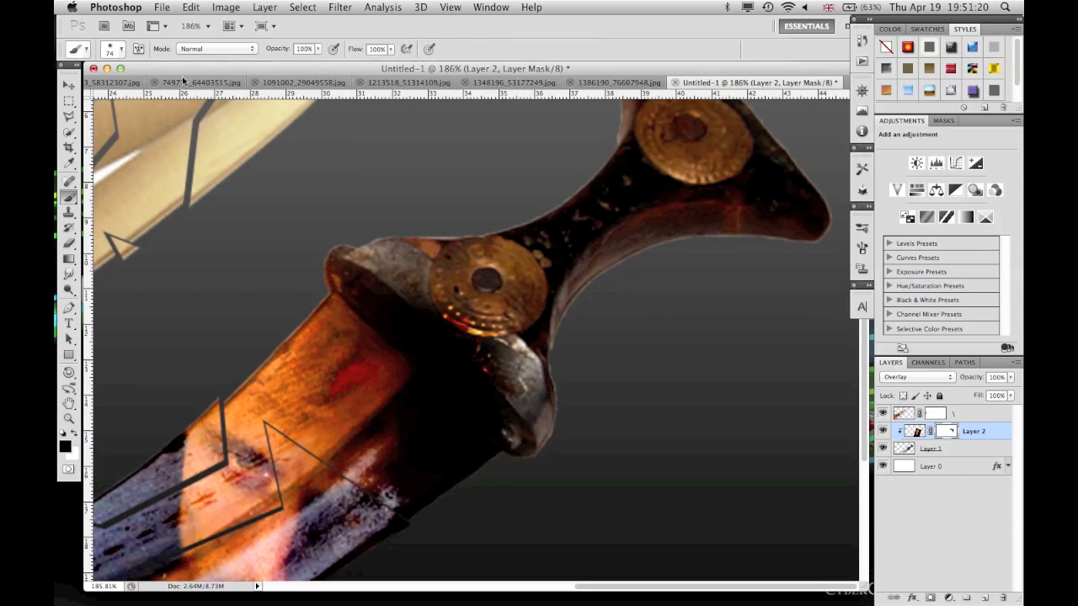
click(117, 51)
drag(108, 84, 103, 83)
click(125, 48)
mouse_move(515, 419)
mouse_down()
mouse_move(485, 347)
mouse_move(382, 266)
mouse_move(345, 252)
mouse_move(345, 267)
mouse_move(502, 395)
mouse_move(545, 448)
mouse_move(516, 434)
mouse_move(449, 347)
mouse_move(350, 262)
mouse_move(311, 259)
mouse_move(346, 242)
mouse_move(308, 231)
mouse_up()
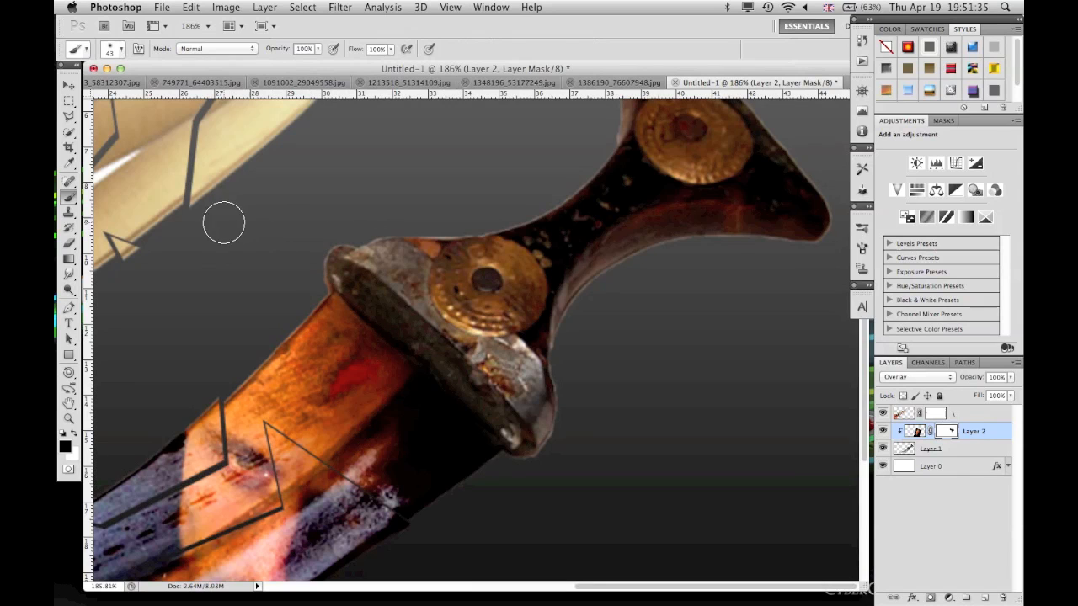
- Try the Soft Light and Hard Light blend modes on the portrait layer over the curved dagger
scroll(228, 226, down, 3)
scroll(223, 226, down, 3)
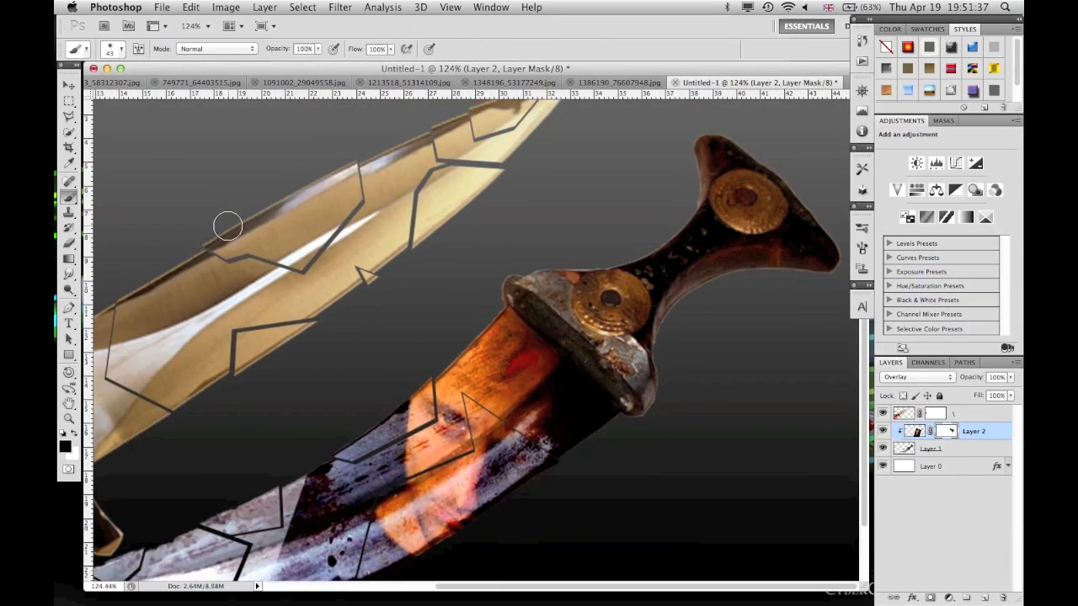
scroll(216, 225, down, 3)
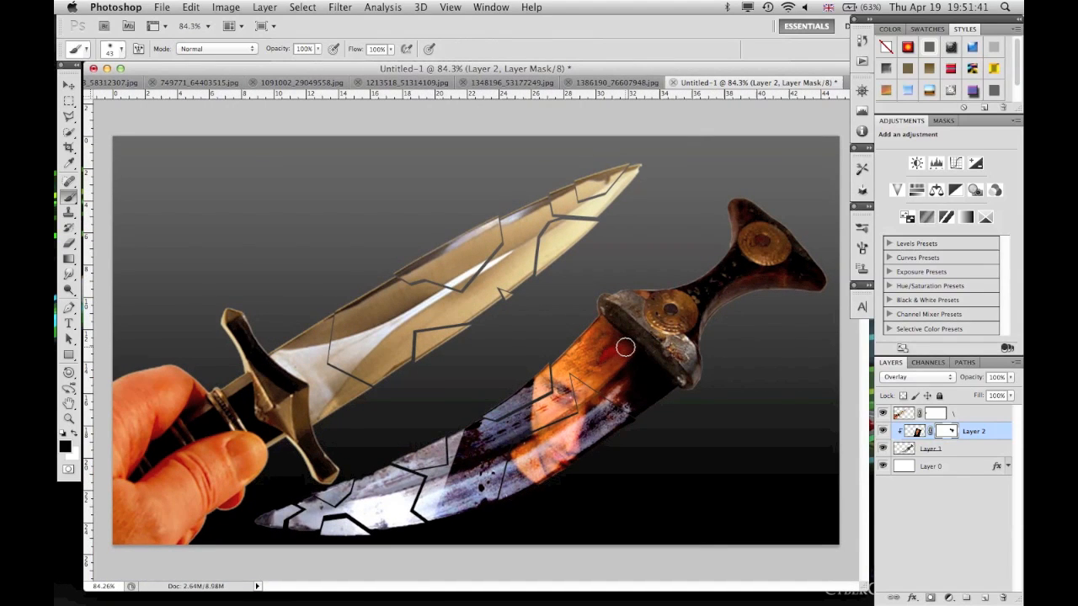
scroll(619, 360, up, 4)
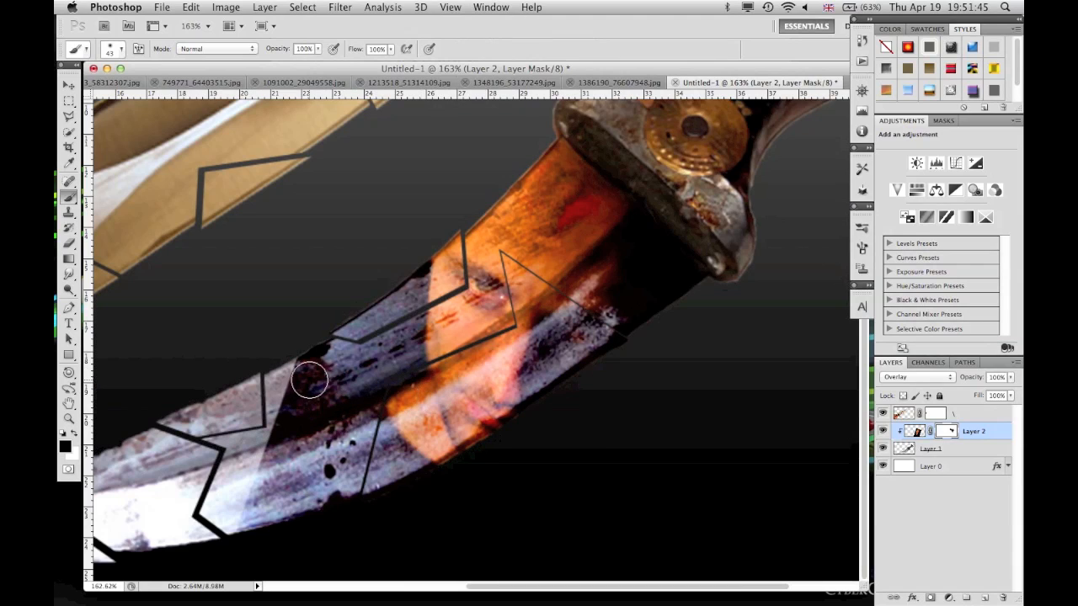
click(894, 378)
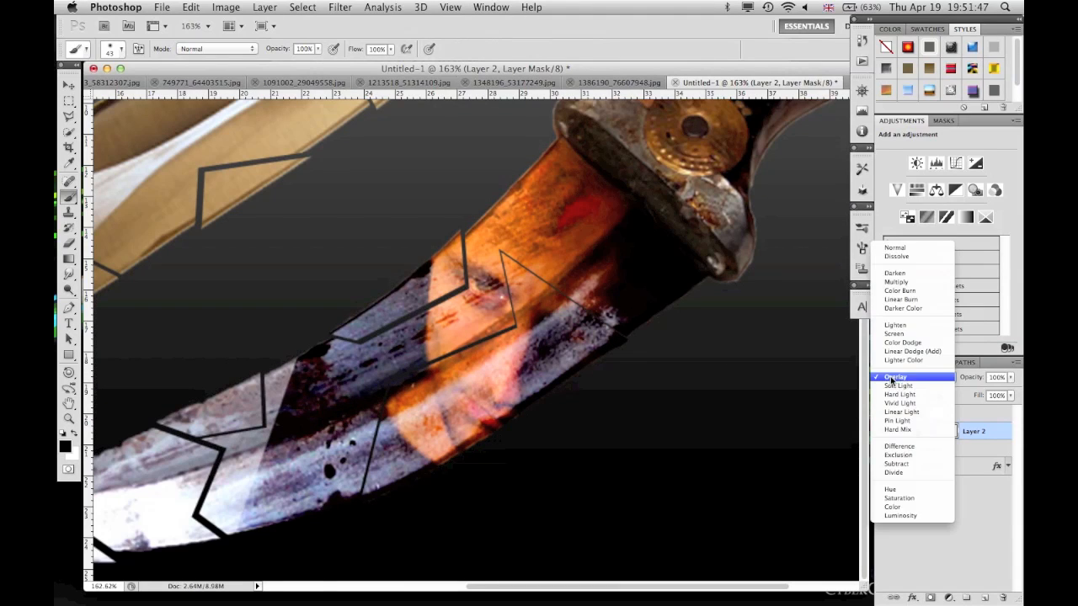
click(906, 384)
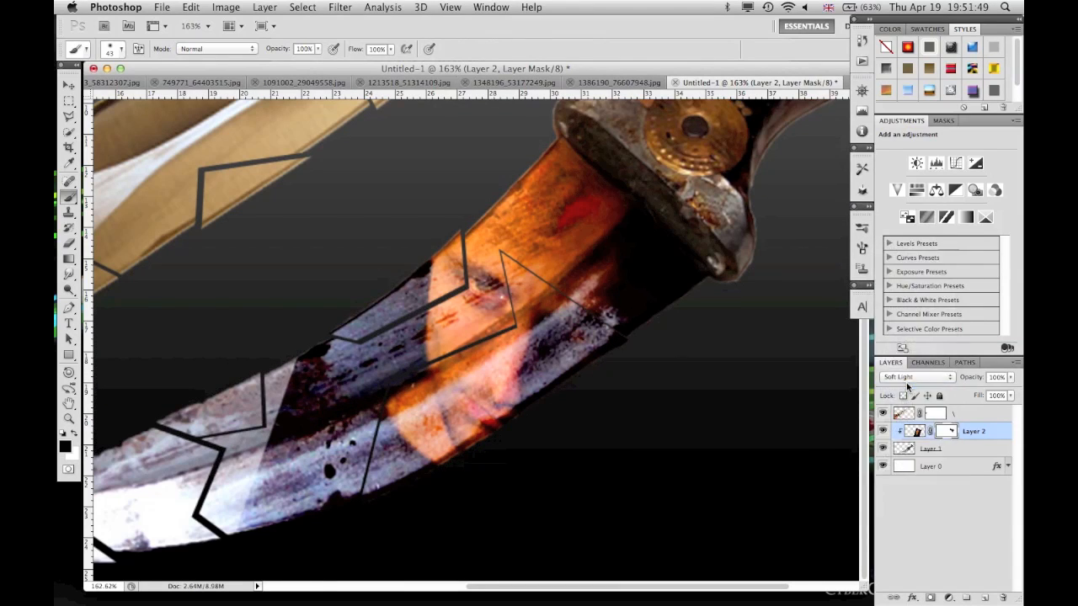
click(908, 376)
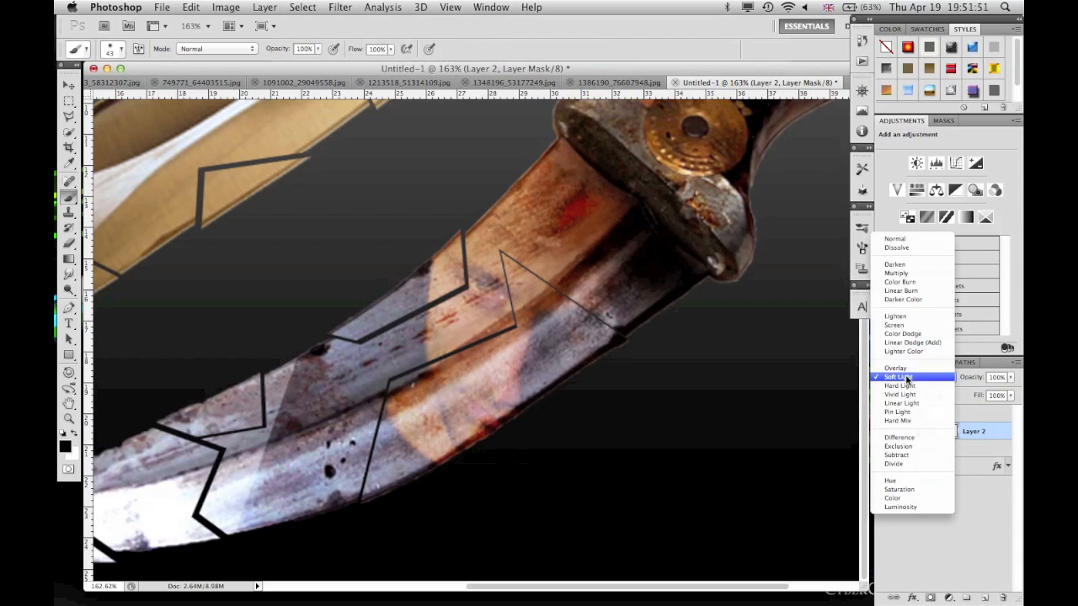
click(908, 386)
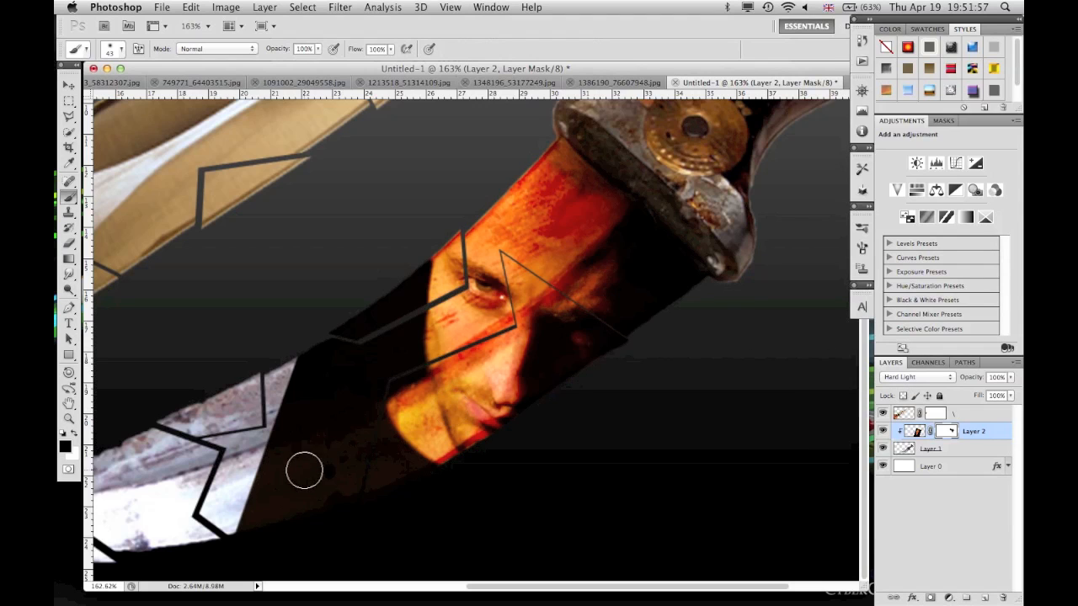
- Try the Vivid Light and Color blend modes on the portrait layer
click(908, 383)
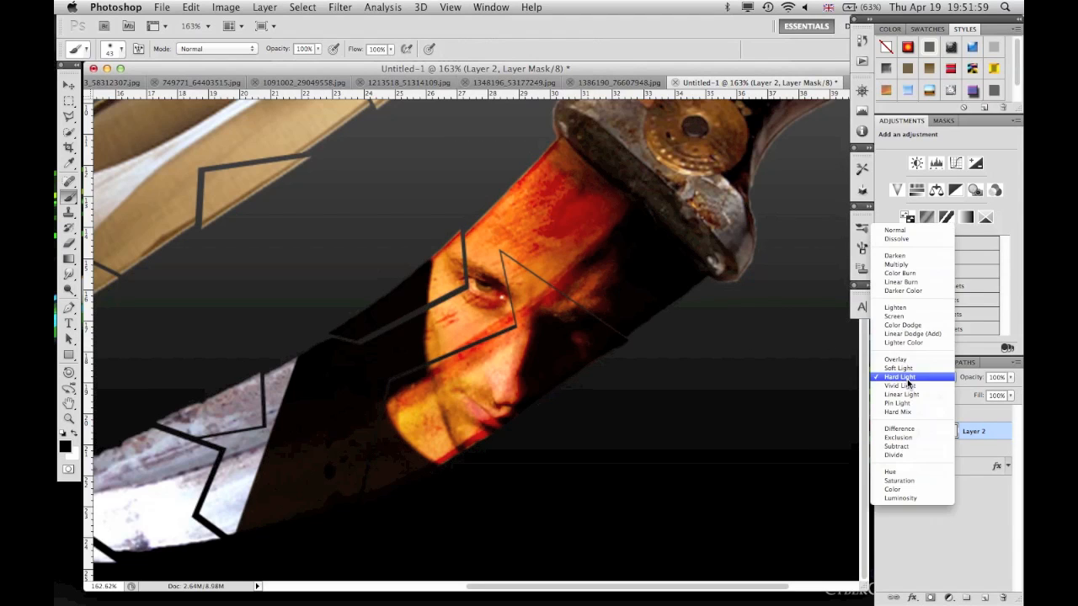
click(908, 393)
click(905, 381)
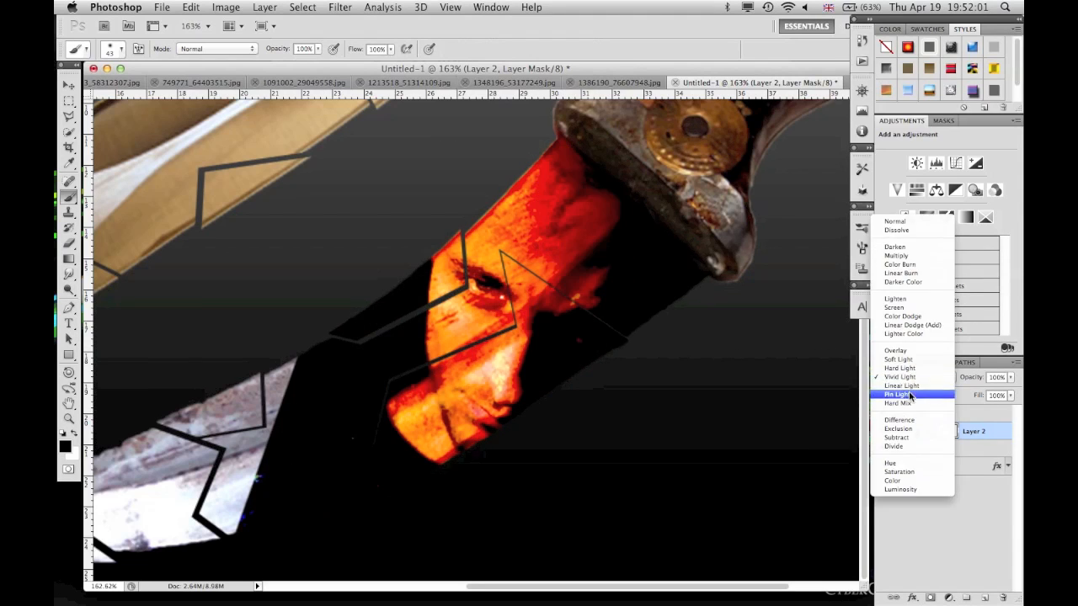
click(894, 481)
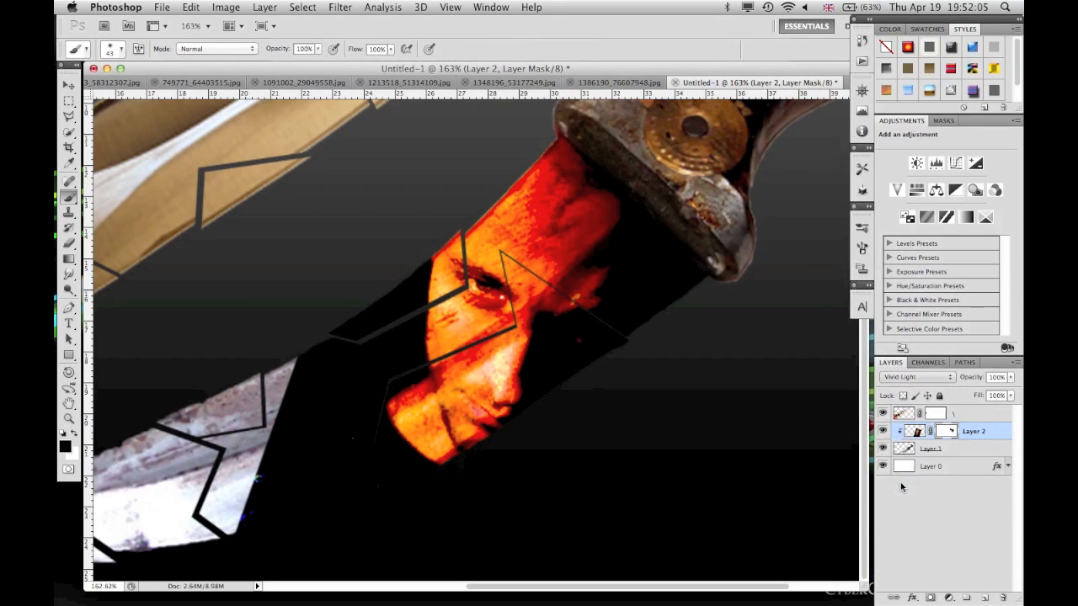
click(904, 379)
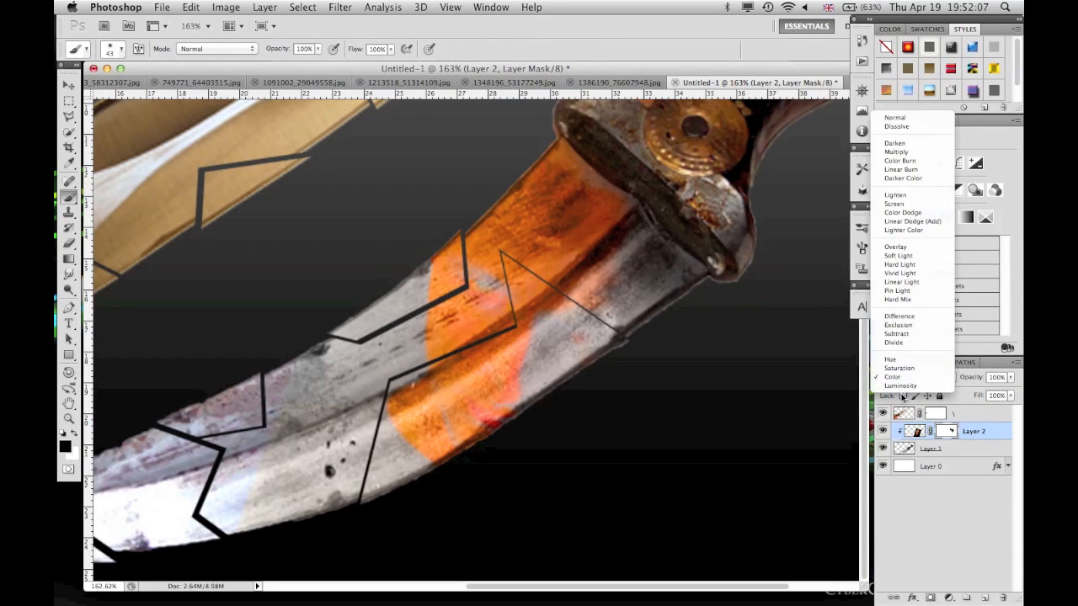
click(902, 393)
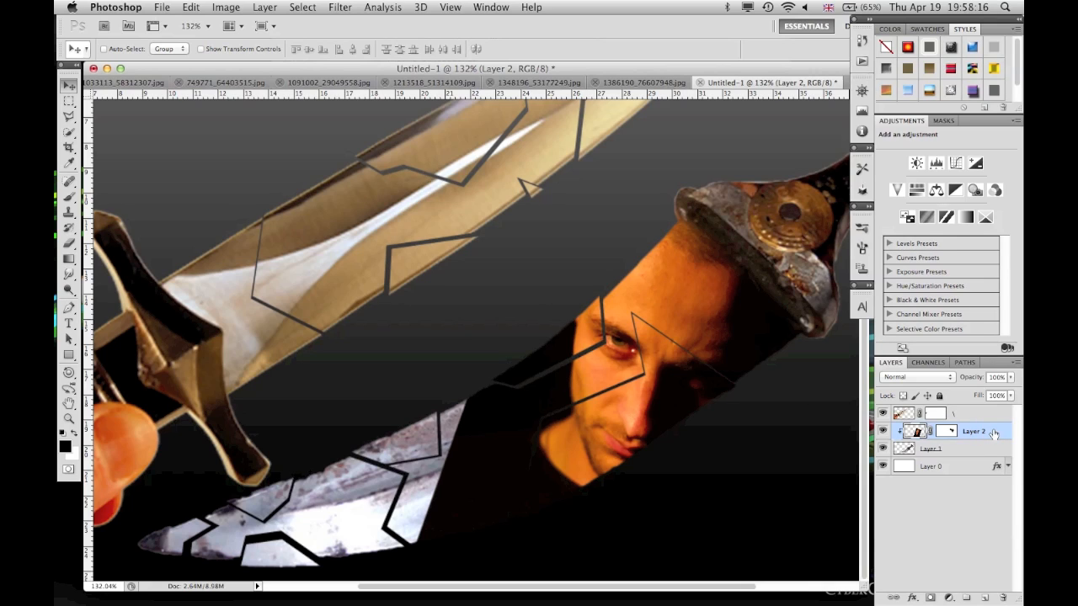
- Turn the portrait on Layer 2 black and white by lowering its saturation to -100, with the blend mode at Normal
key(super+u)
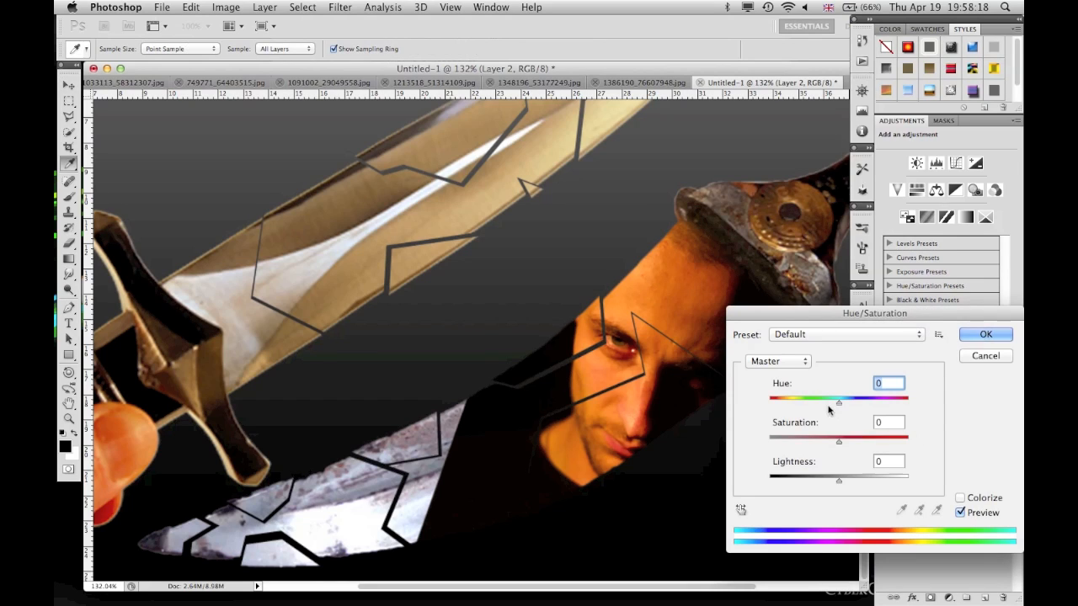
drag(839, 444, 718, 444)
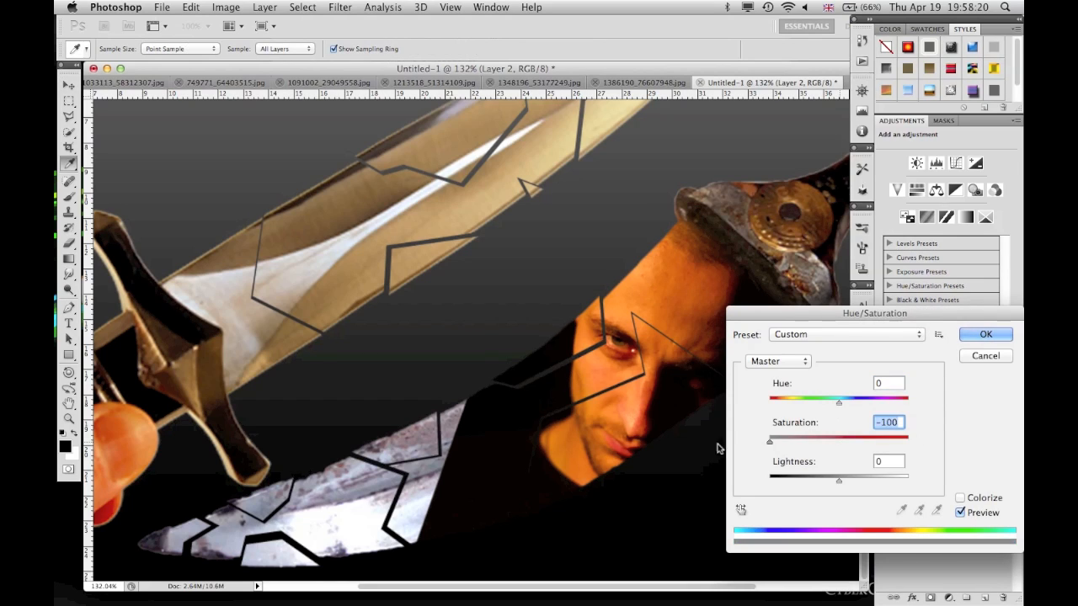
click(969, 339)
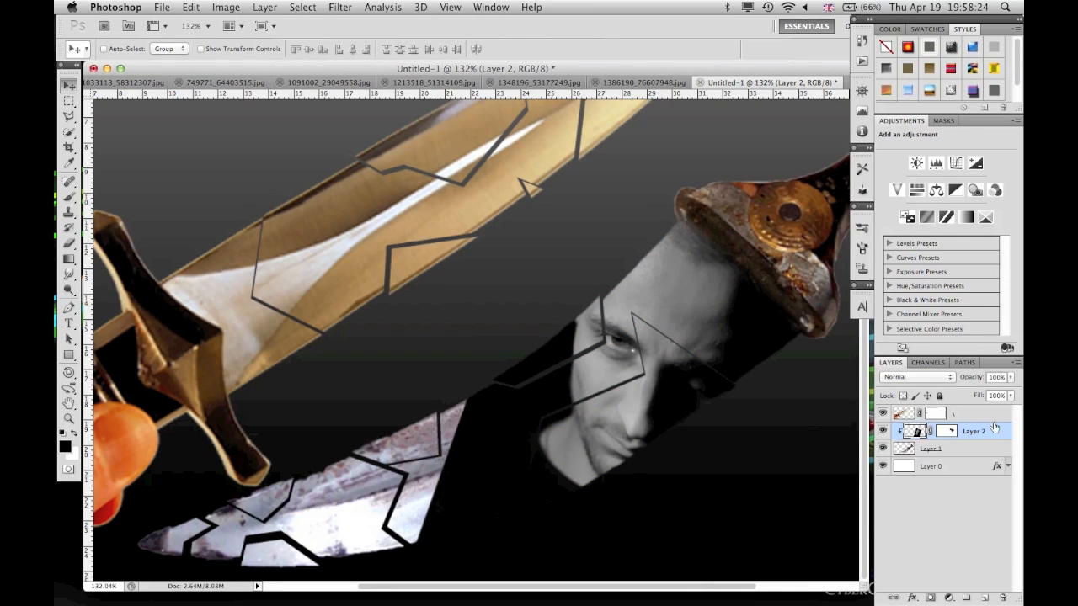
click(918, 377)
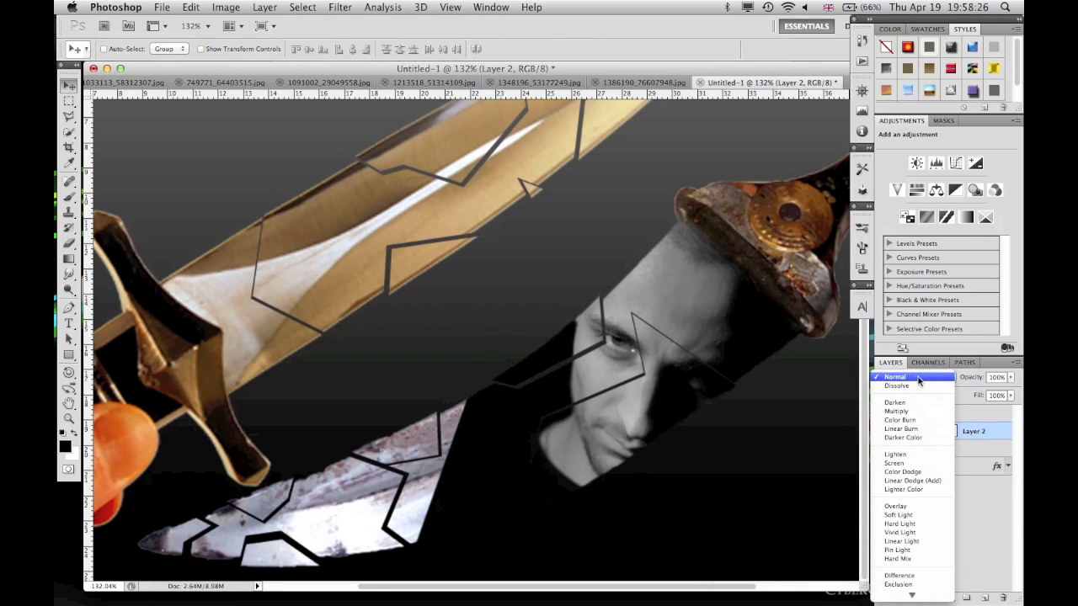
click(919, 380)
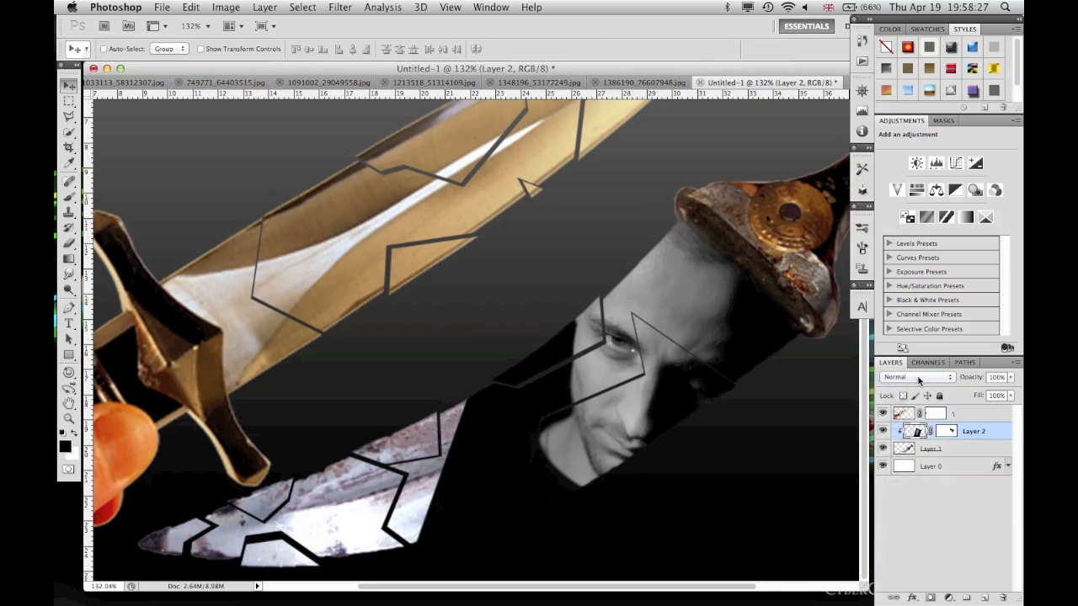
- Add a Satin effect with 30% opacity to the curved dagger's Layer 1 and collapse its effects list
double_click(939, 447)
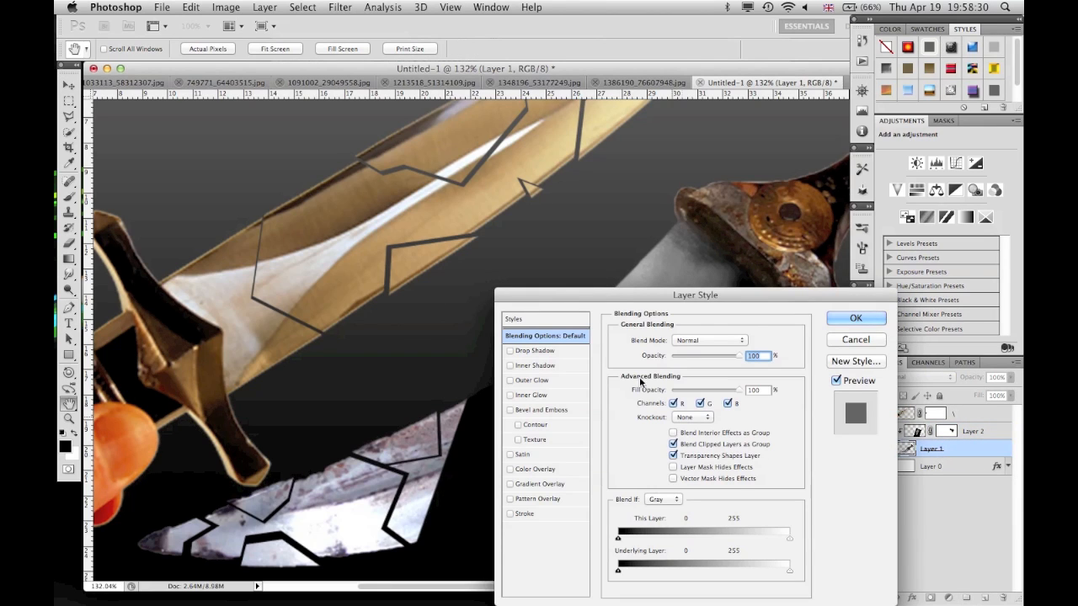
drag(616, 297, 731, 274)
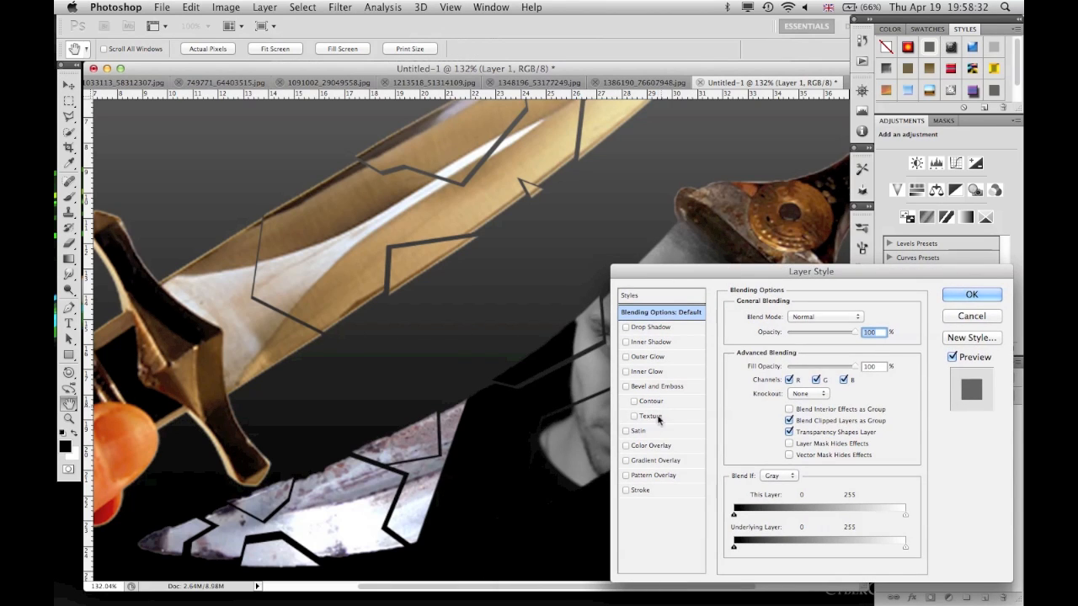
click(638, 432)
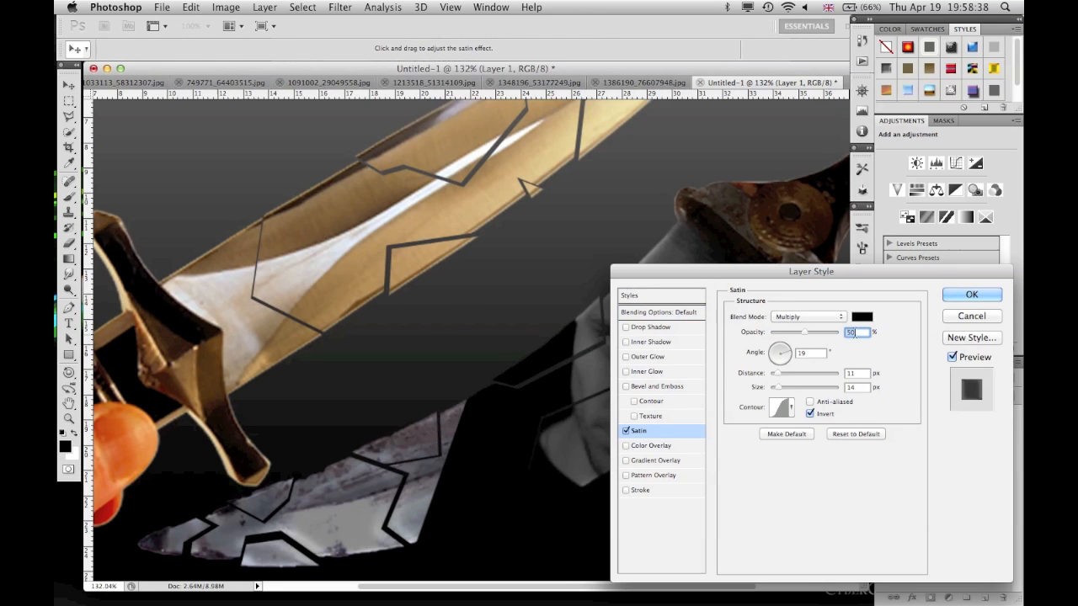
text(30)
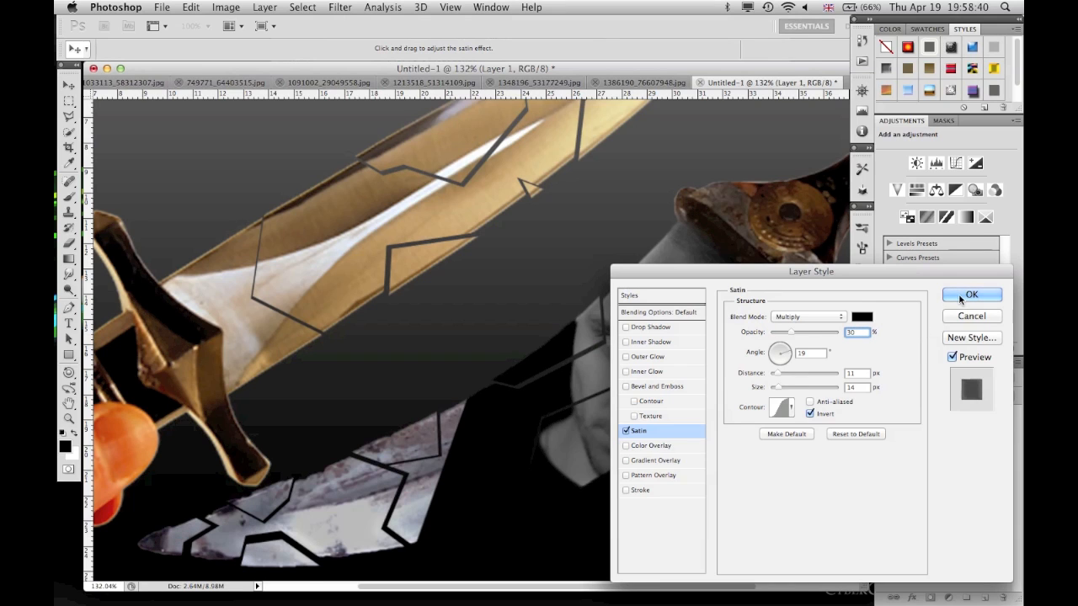
click(966, 296)
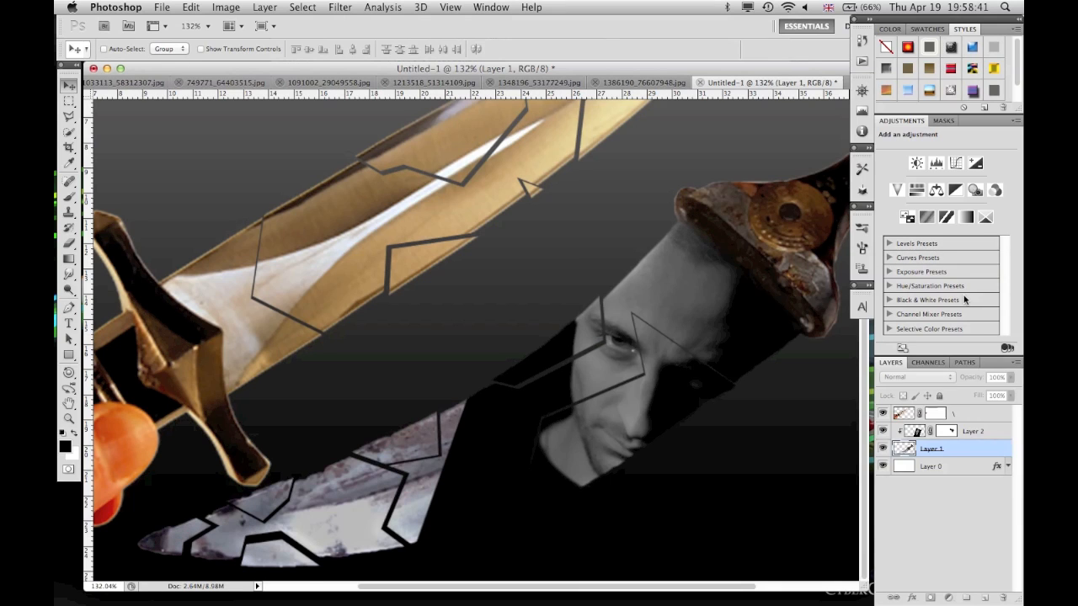
click(1009, 449)
- Set the blend mode of the black-and-white portrait on Layer 2 to Hard Light
double_click(994, 434)
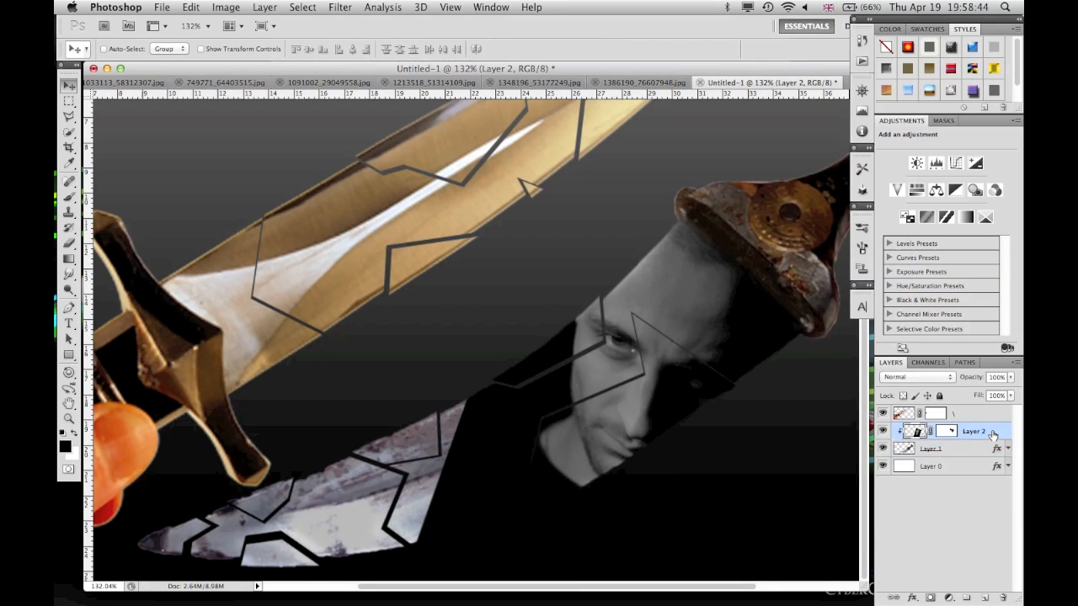
click(984, 318)
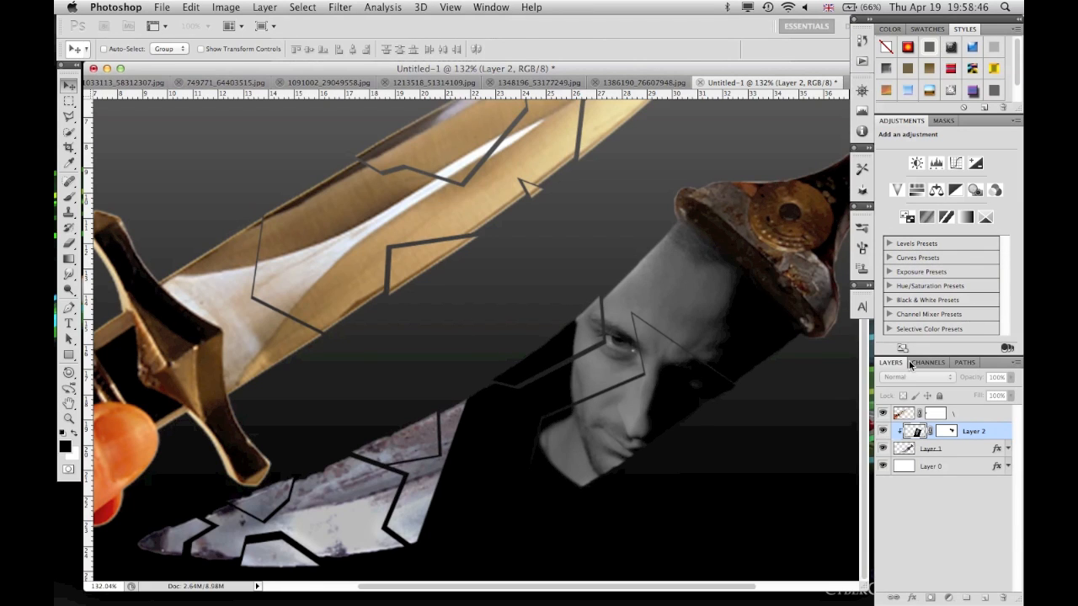
click(907, 378)
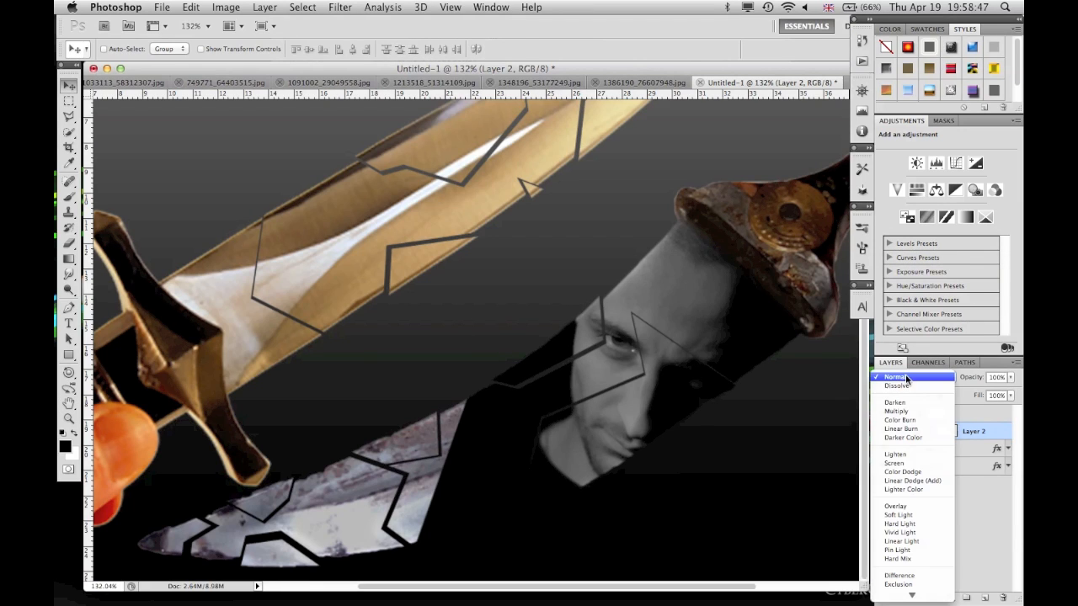
click(897, 523)
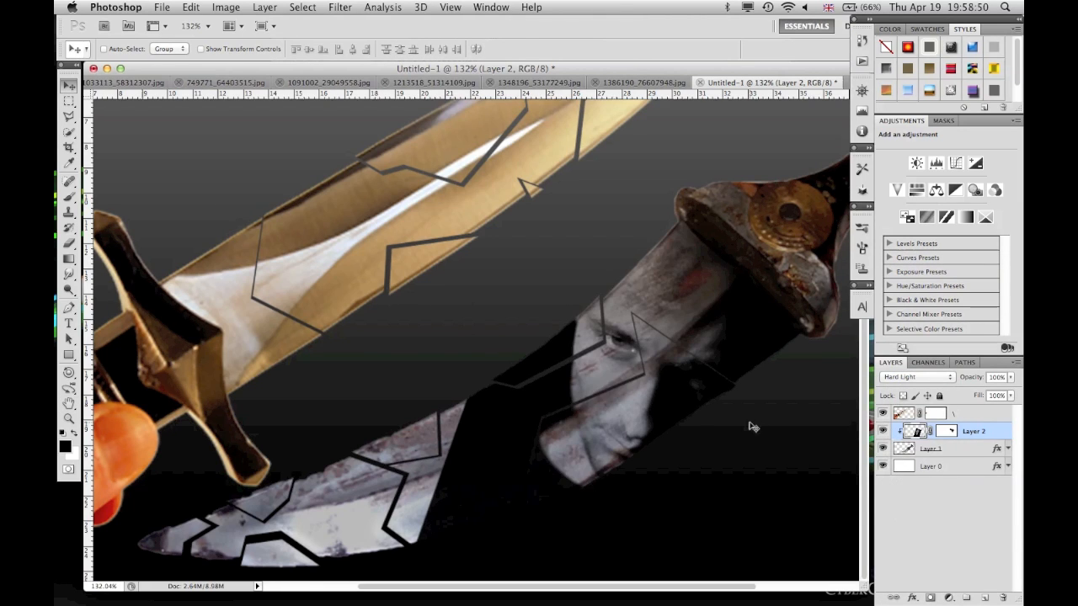
scroll(688, 364, down, 5)
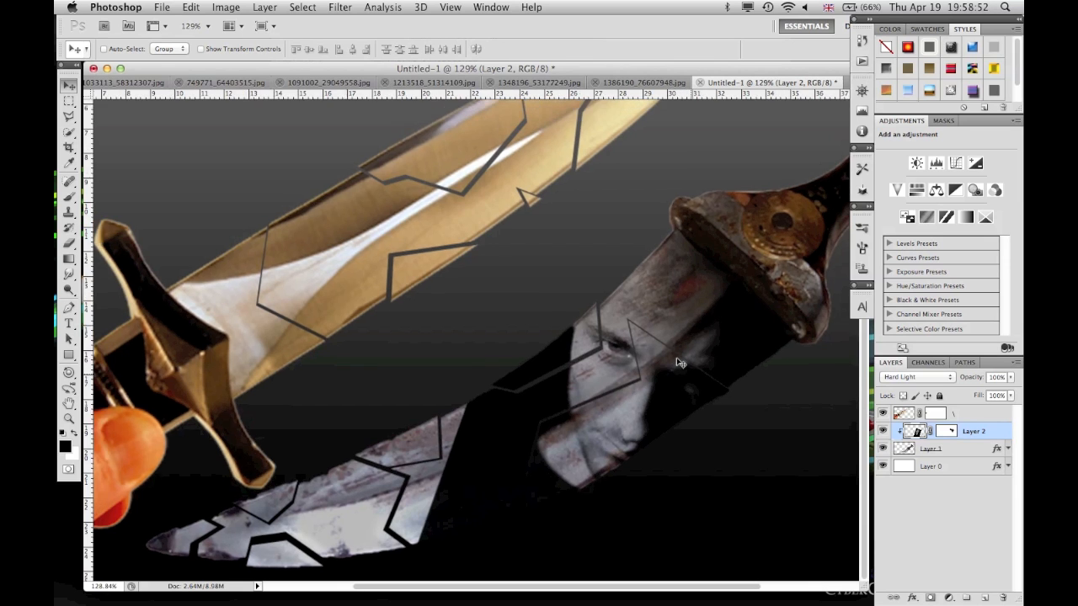
scroll(617, 412, up, 1)
scroll(617, 412, up, 5)
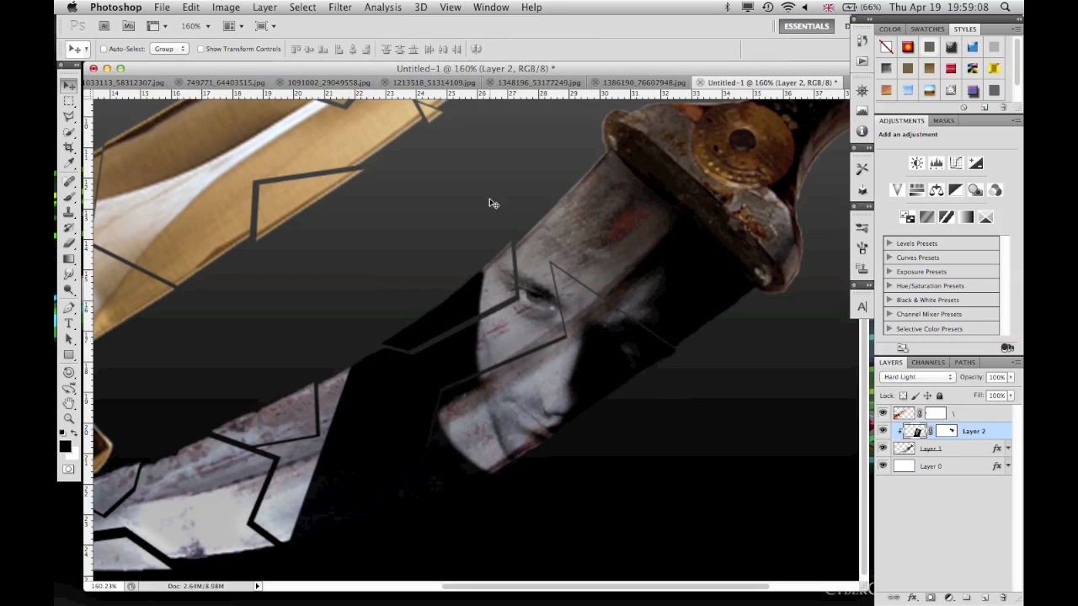
- Copy the hooded man's photo from 1386190_76607948.jpg into the dagger document as a new layer above Layer 2
click(640, 83)
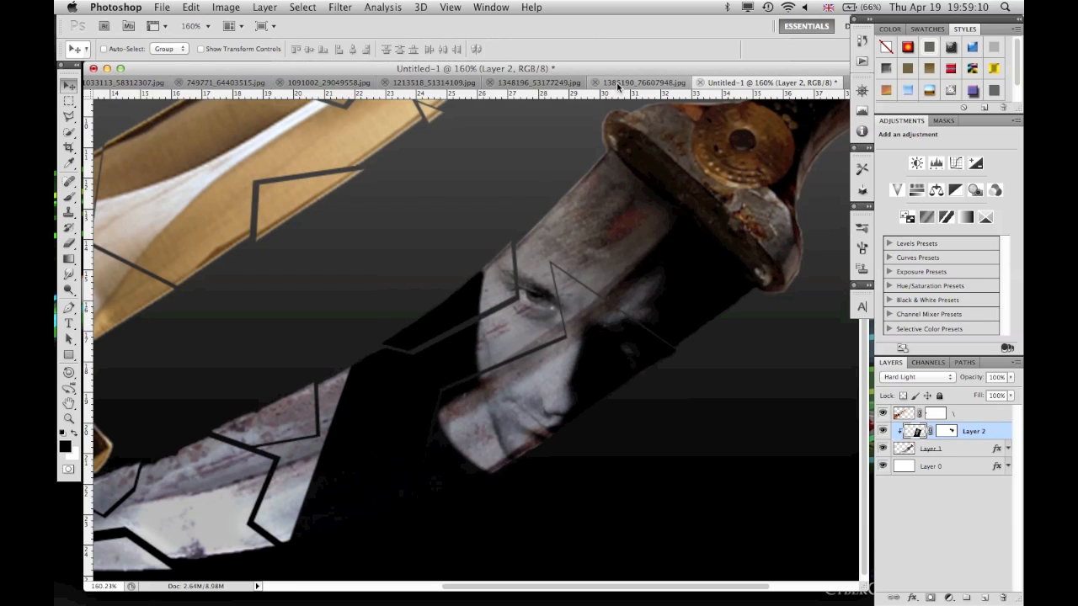
drag(455, 323, 576, 248)
scroll(542, 281, down, 2)
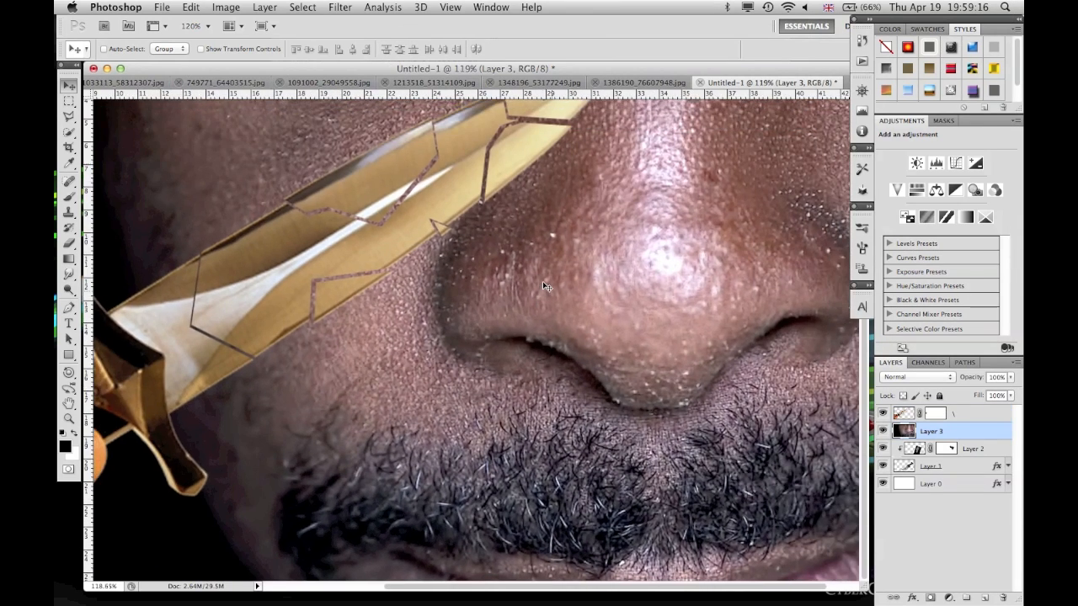
scroll(543, 282, down, 3)
mouse_move(947, 431)
mouse_down()
mouse_move(943, 415)
mouse_move(951, 434)
mouse_up()
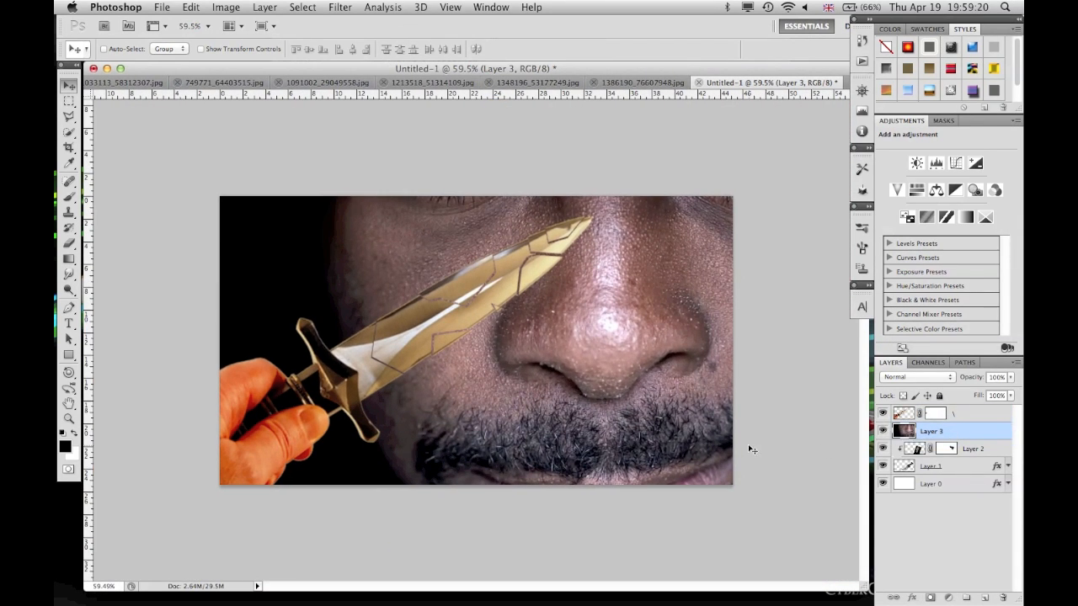
- Scale the hooded man's photo on Layer 3 down proportionally to 19.47% and place it over the daggers
key(super+t)
key(super+0)
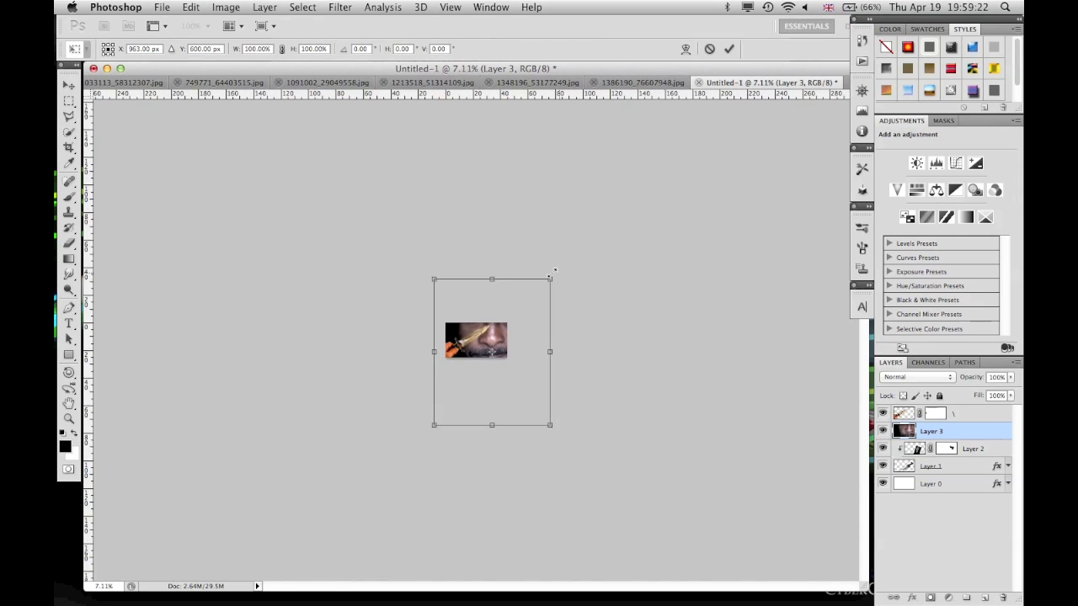
drag(551, 278, 502, 316)
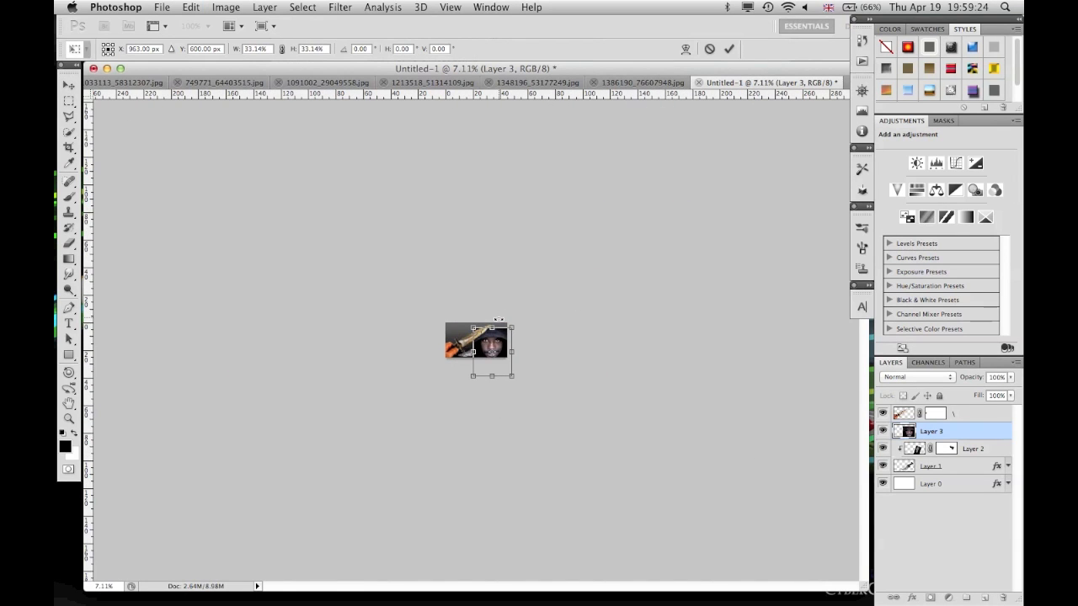
scroll(498, 319, up, 10)
scroll(626, 343, down, 5)
drag(627, 343, 580, 329)
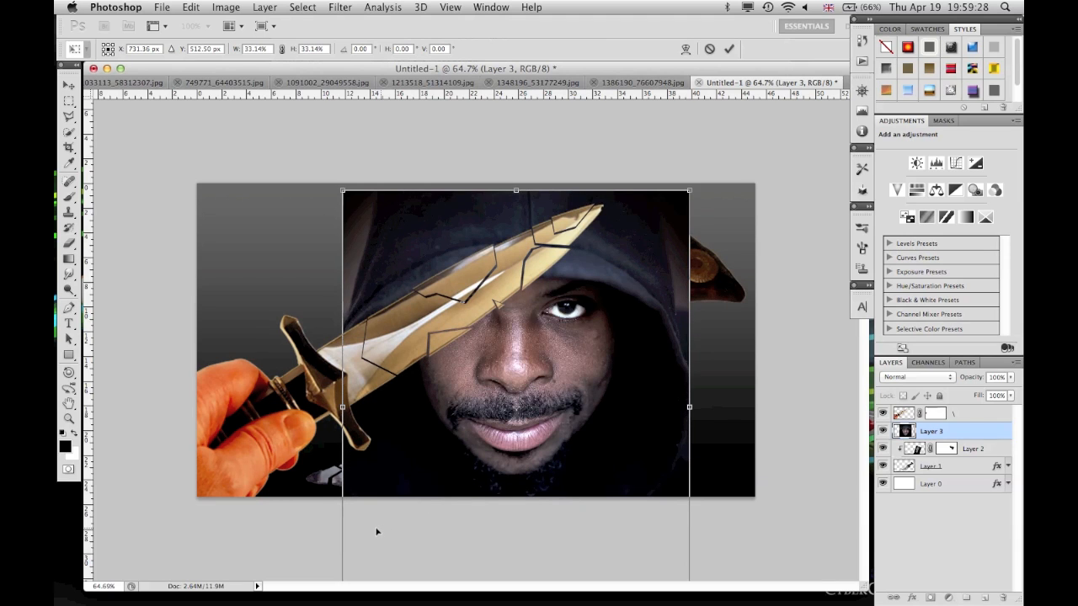
scroll(380, 530, up, 5)
scroll(378, 528, down, 7)
drag(385, 529, 481, 410)
scroll(481, 410, up, 1)
scroll(481, 410, up, 4)
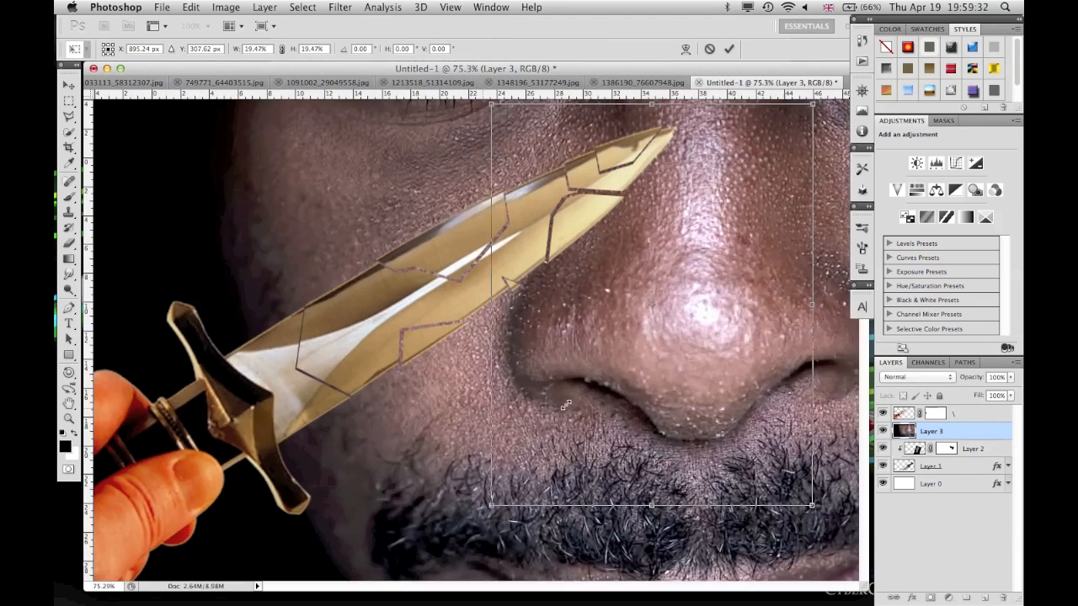
scroll(481, 410, down, 2)
drag(602, 411, 374, 467)
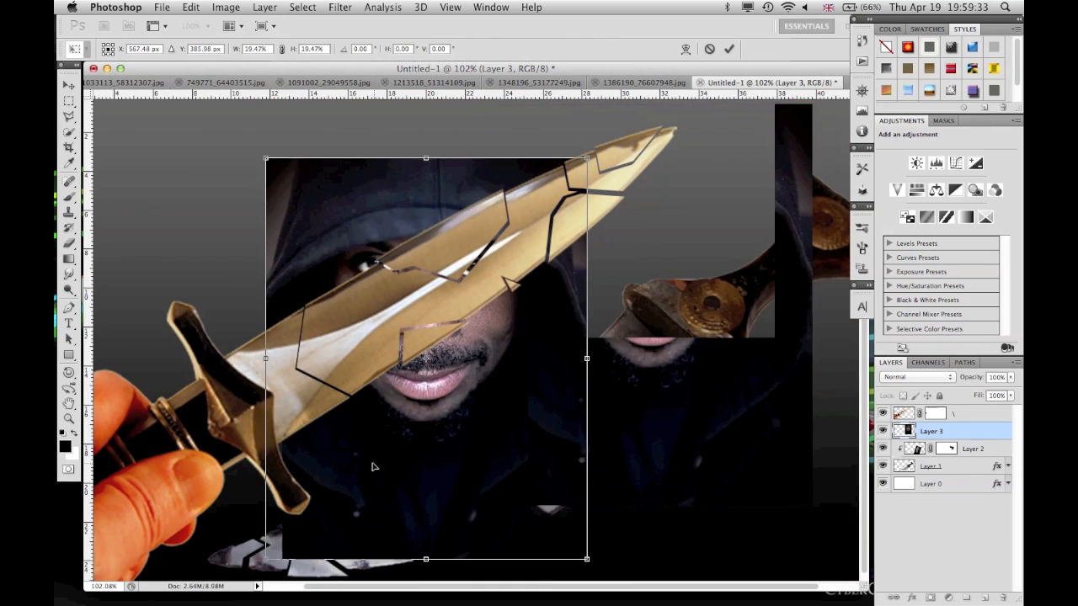
click(730, 50)
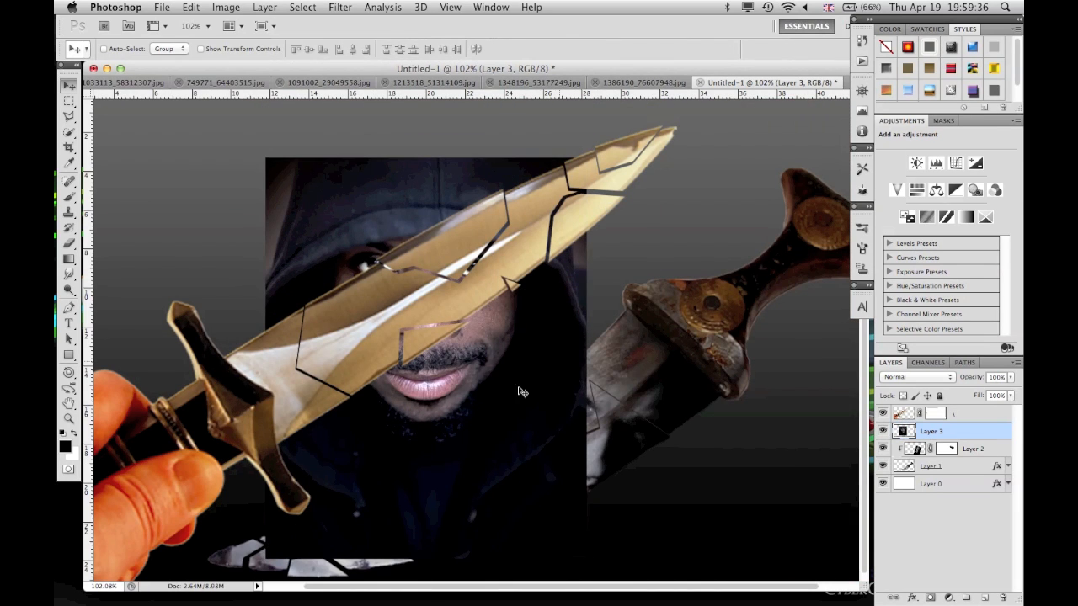
- Move the hooded man's photo over the curved dagger's blade tip and clip it to the dagger layer
key(ctrl+t)
drag(508, 397, 484, 590)
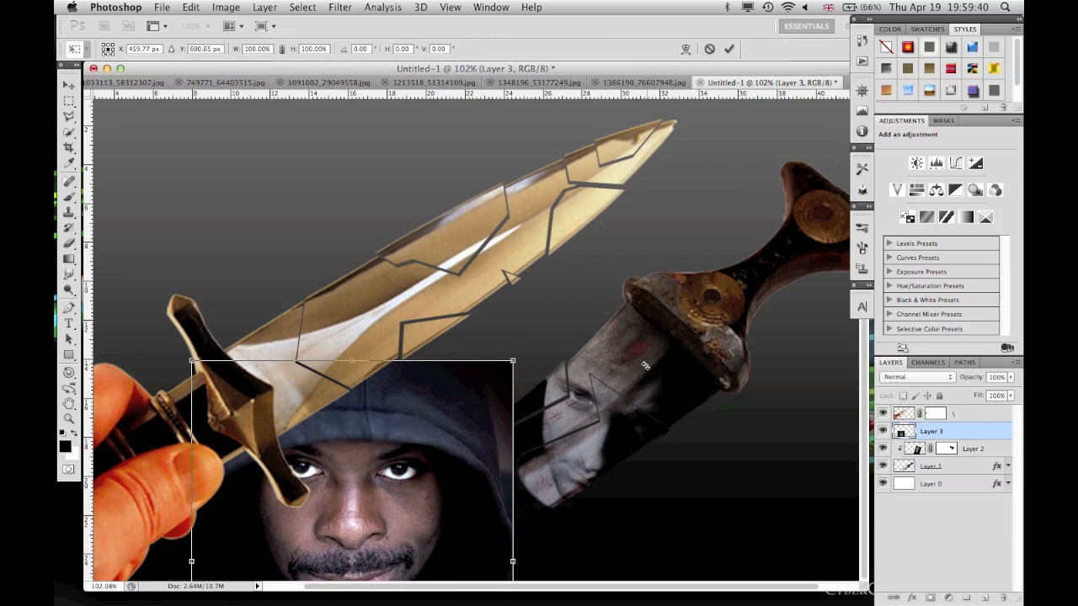
click(729, 49)
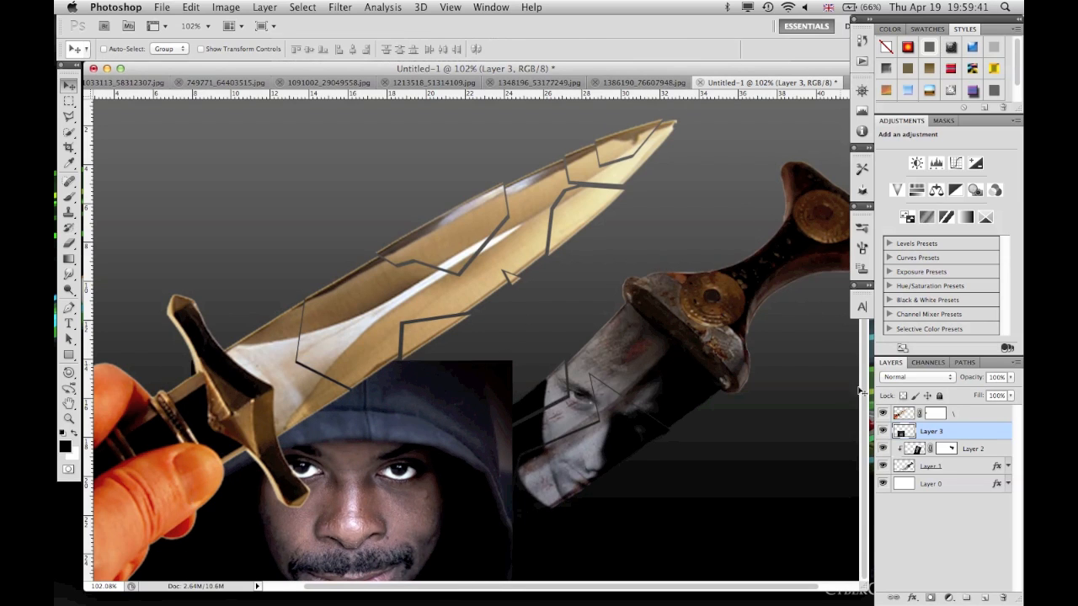
right_click(959, 433)
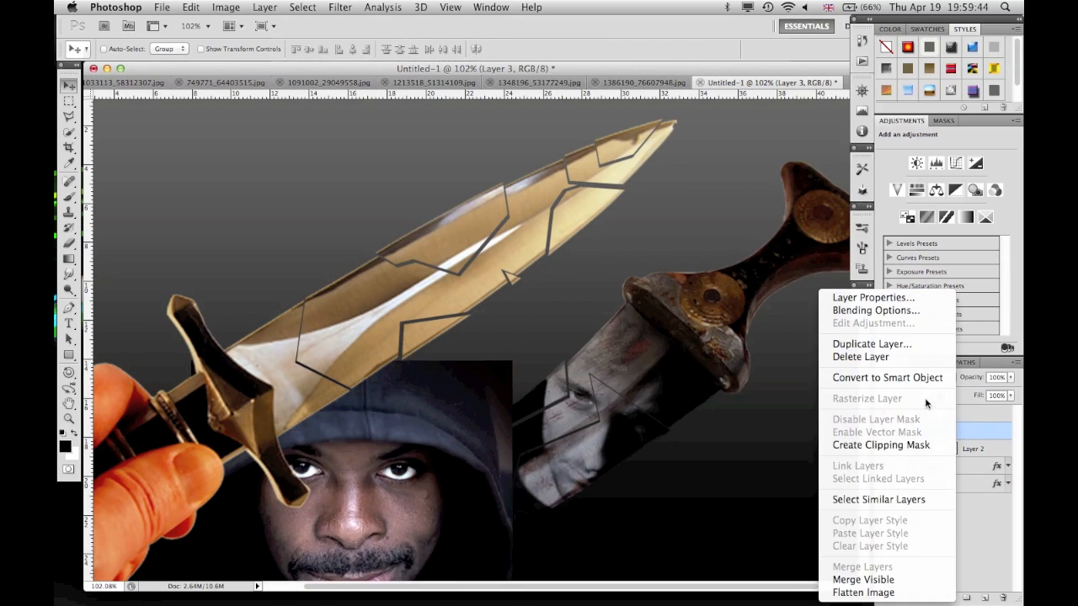
click(915, 445)
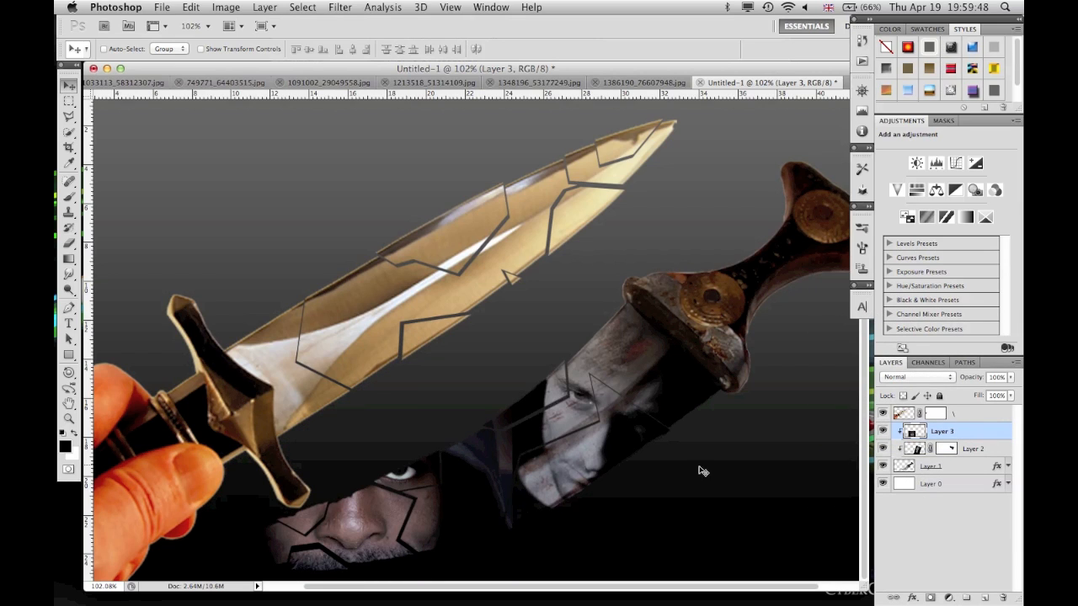
- Rotate the clipped hooded portrait by -11° and position it so both eyes sit inside the curved blade's tip
drag(460, 476, 455, 502)
key(ctrl+t)
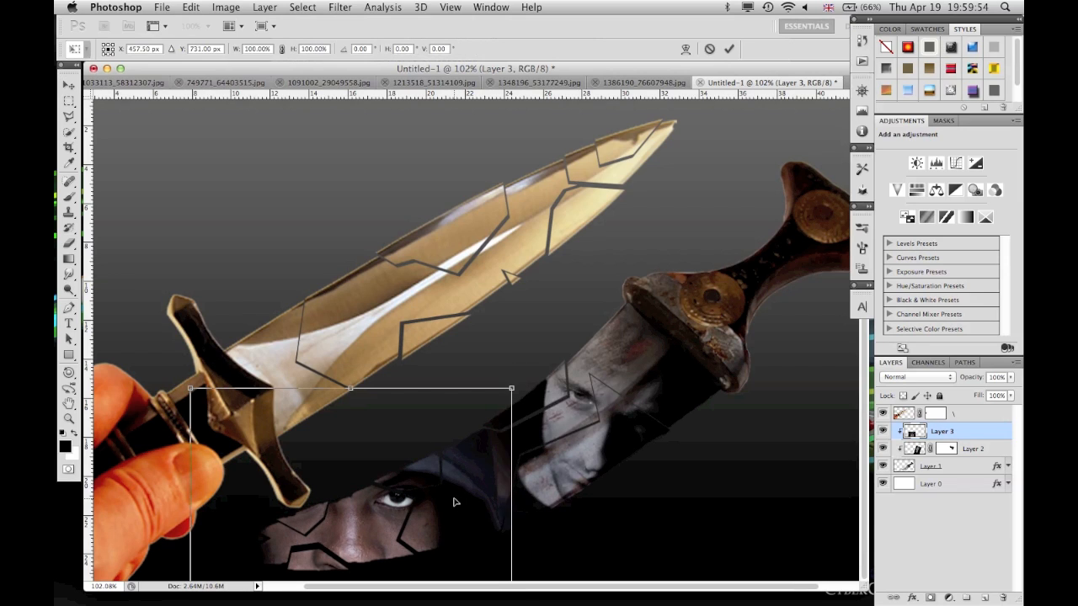
drag(533, 391, 492, 359)
drag(446, 507, 455, 535)
drag(455, 536, 473, 540)
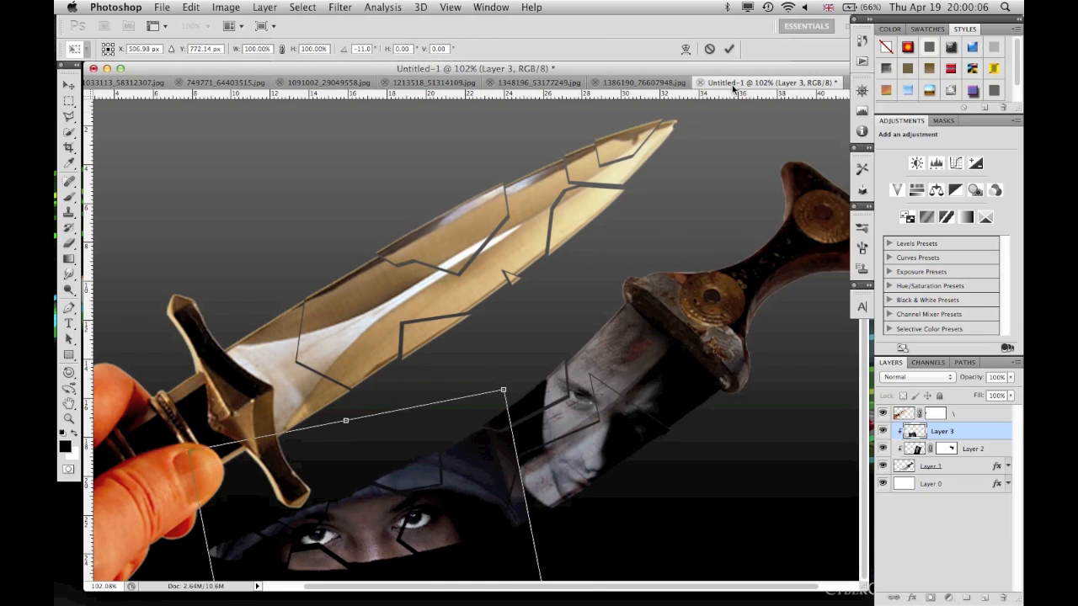
click(729, 48)
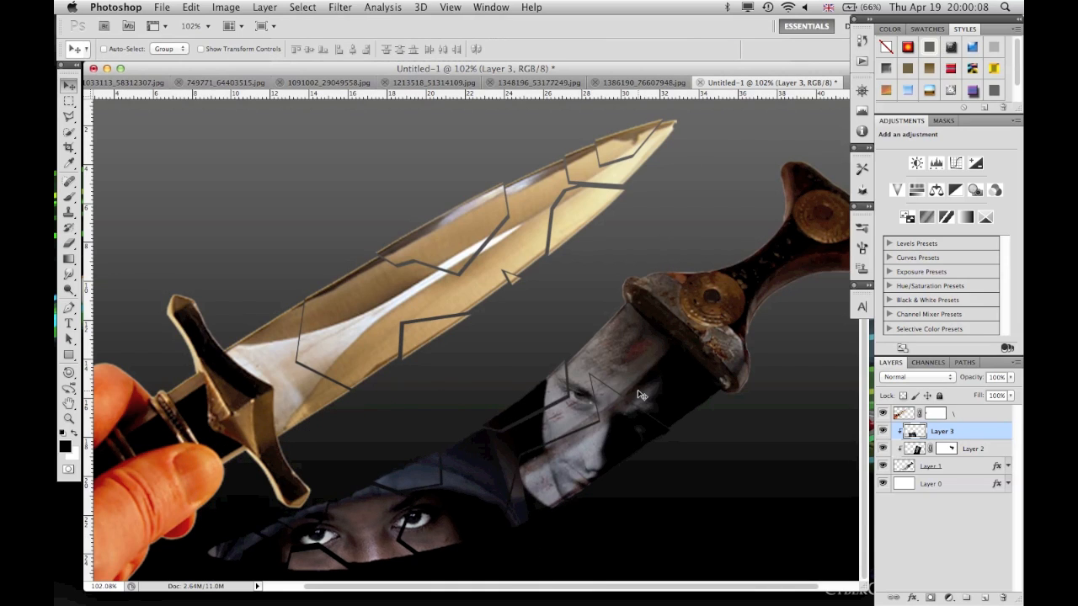
scroll(543, 418, up, 5)
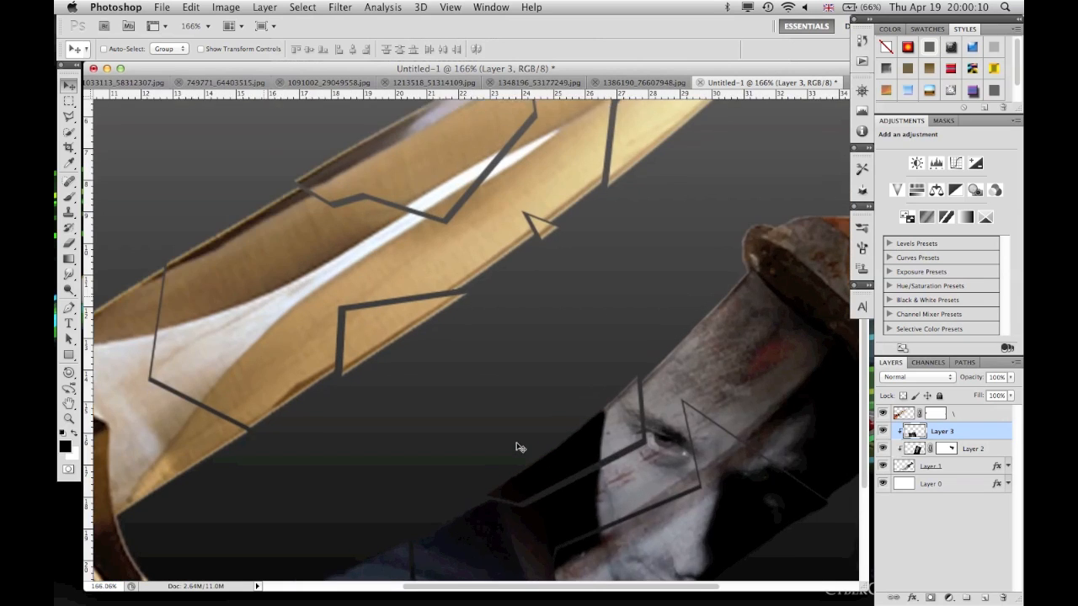
scroll(517, 446, down, 5)
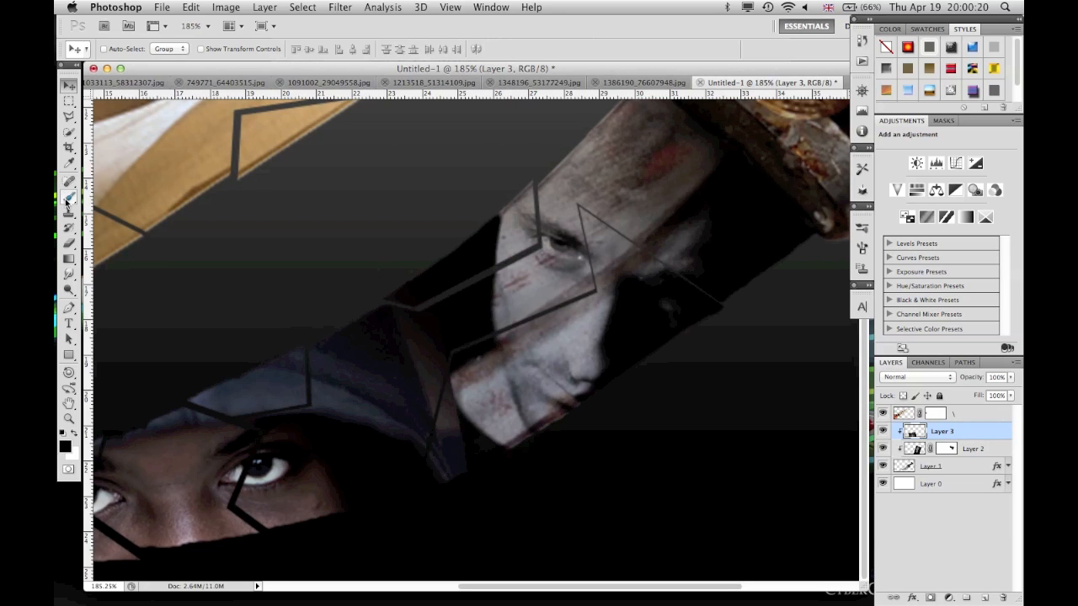
click(70, 103)
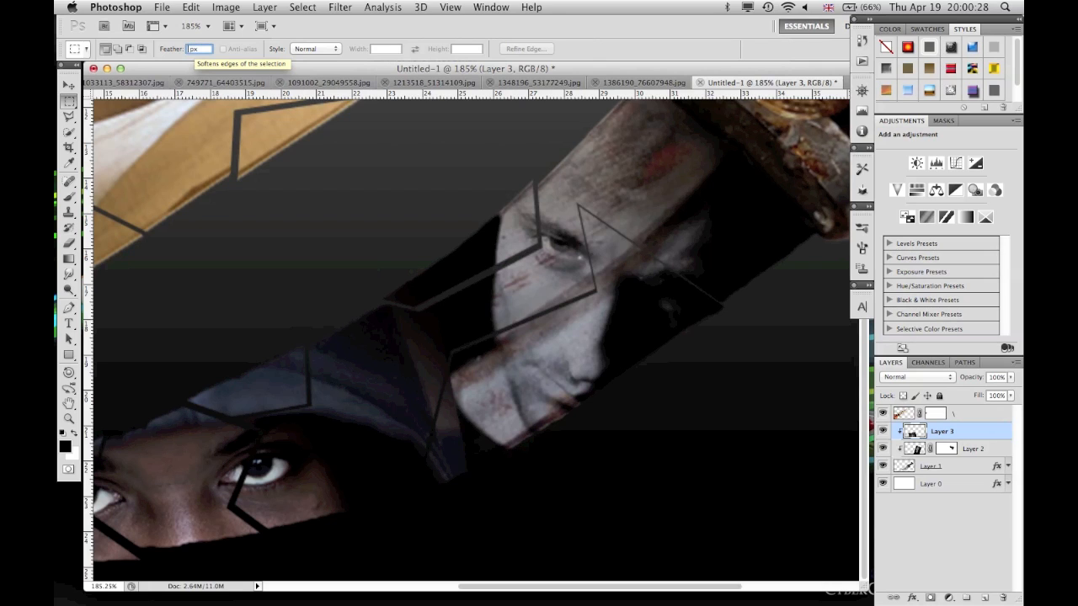
text(0)
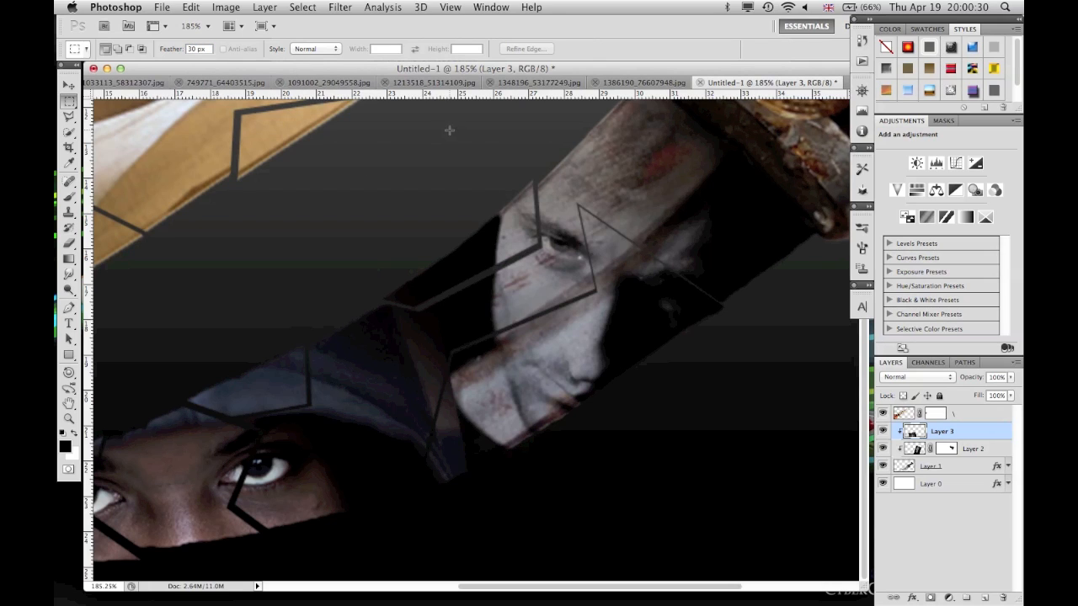
drag(396, 347, 539, 495)
key(super+x)
double_click(191, 48)
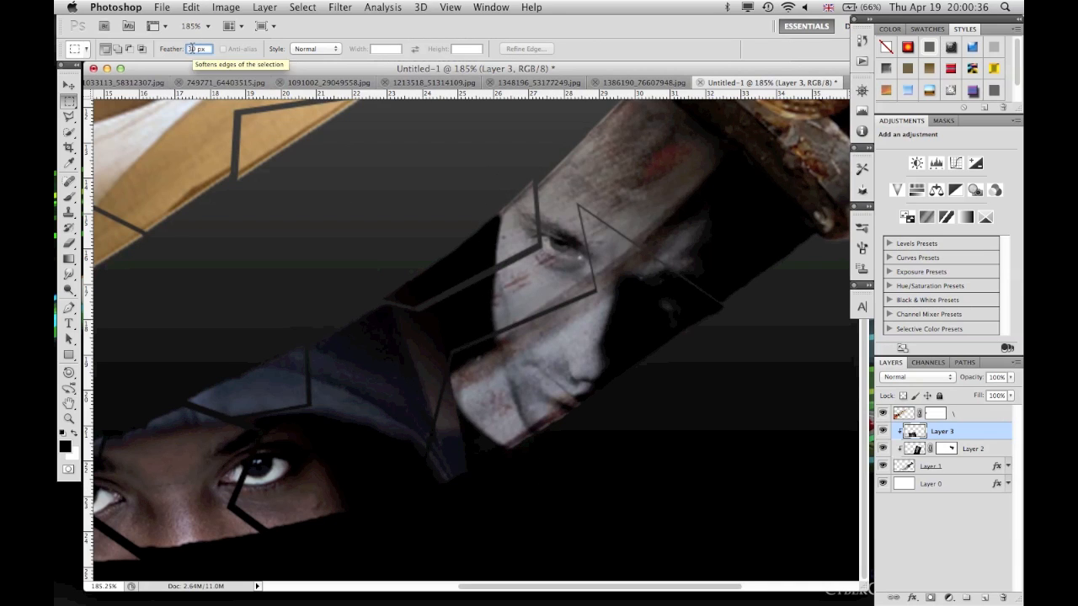
text(0)
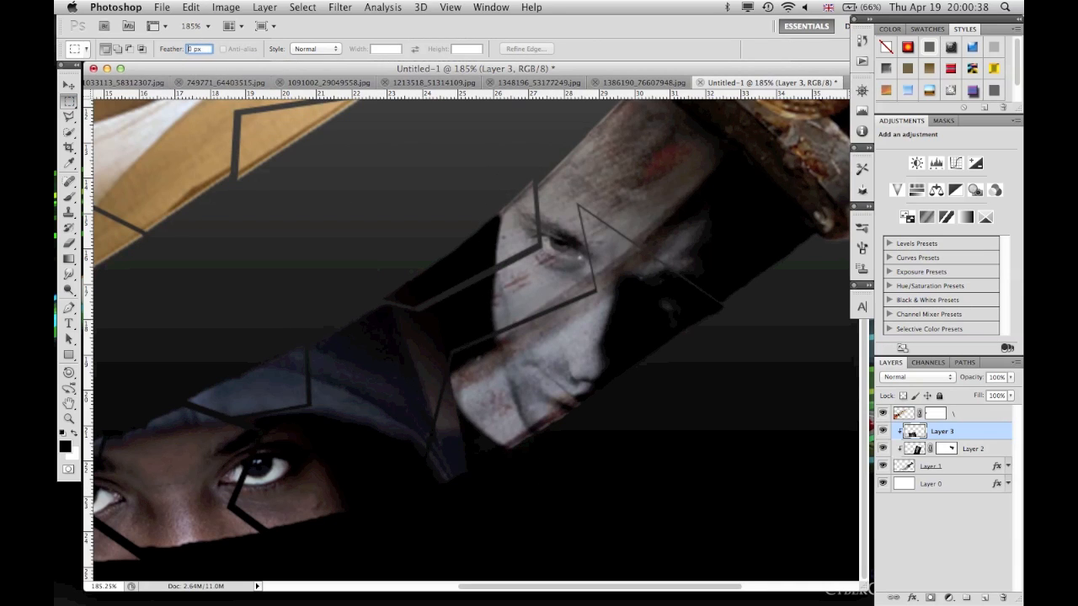
- Draw a large elliptical selection with a 30 px feather around the black-and-white face, reaching the hood's edge
click(71, 102)
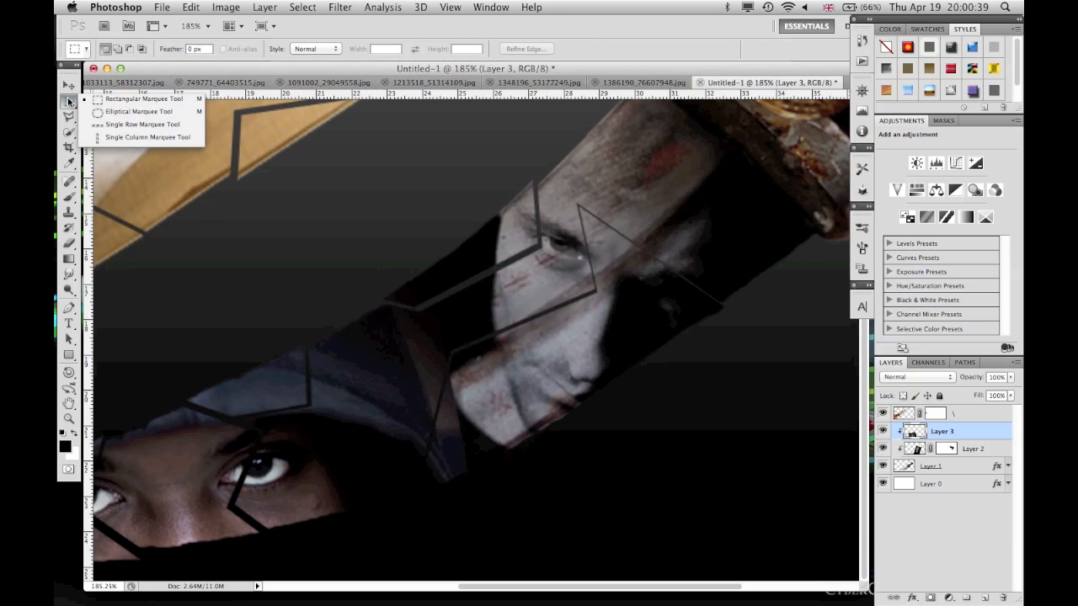
click(110, 112)
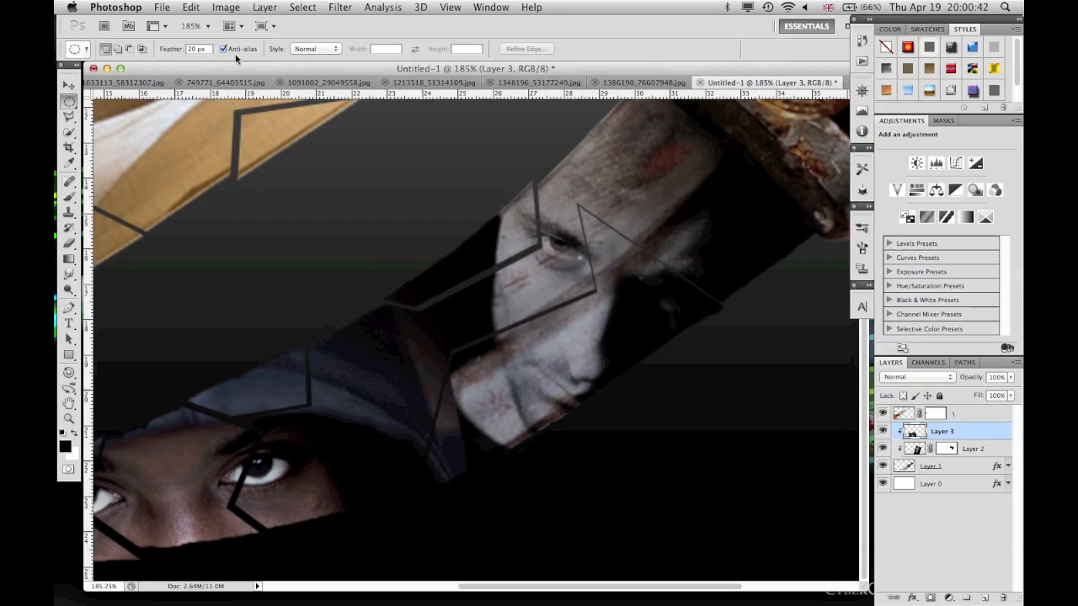
text(0)
drag(618, 209, 425, 498)
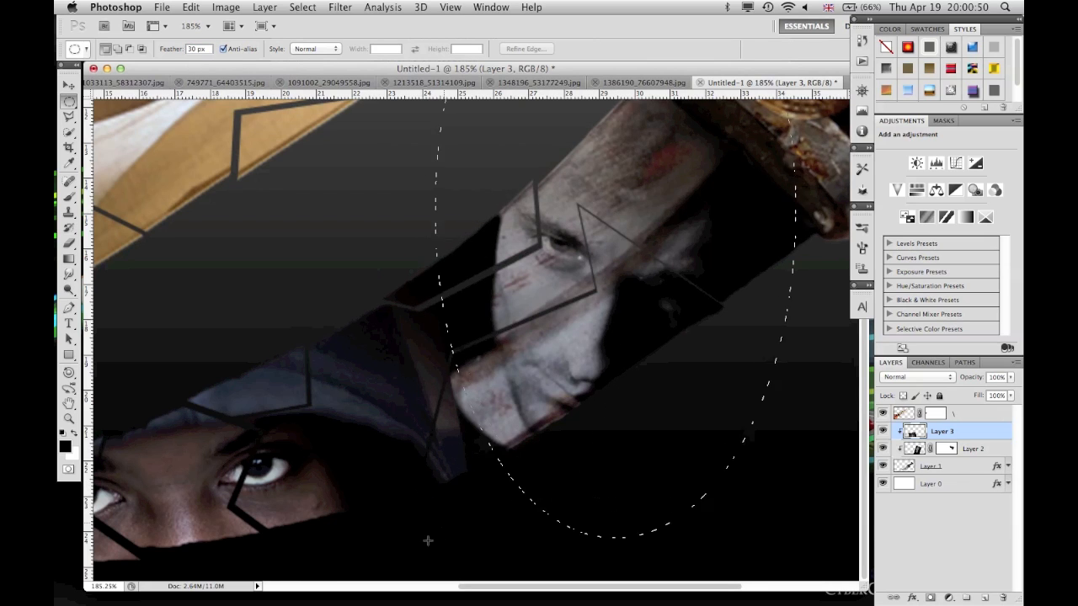
drag(387, 543, 404, 559)
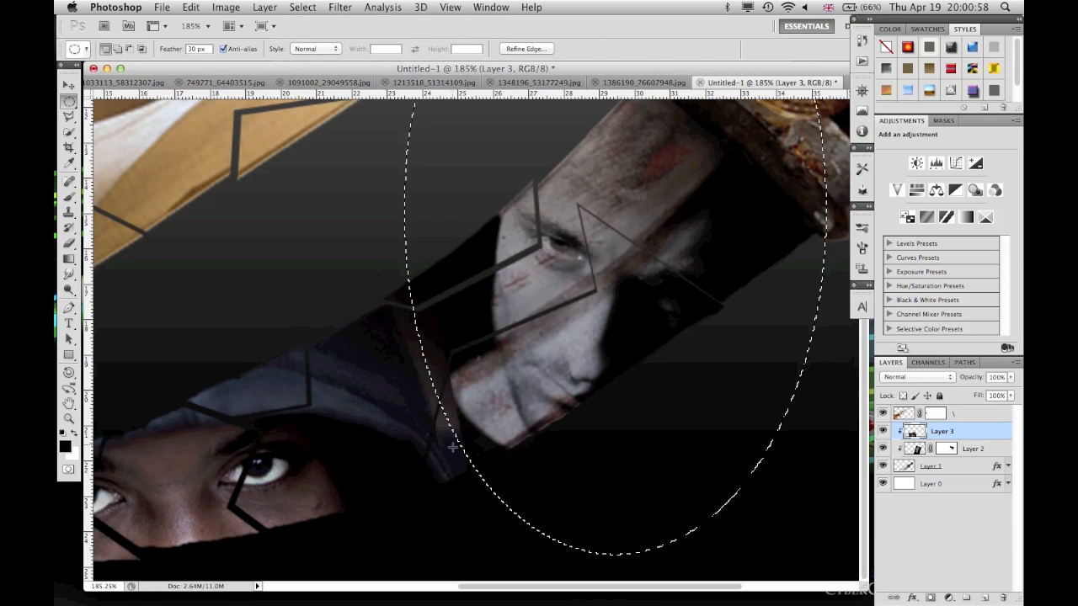
- Try to fade the hood's edge by nudging the feathered selection left, deleting that part of Layer 3 and deselecting, and undo the attempt
key(Left)
key(Left)
key(Left)
key(Left)
key(Left)
key(Left)
key(Left)
key(Left)
key(Left)
key(Left)
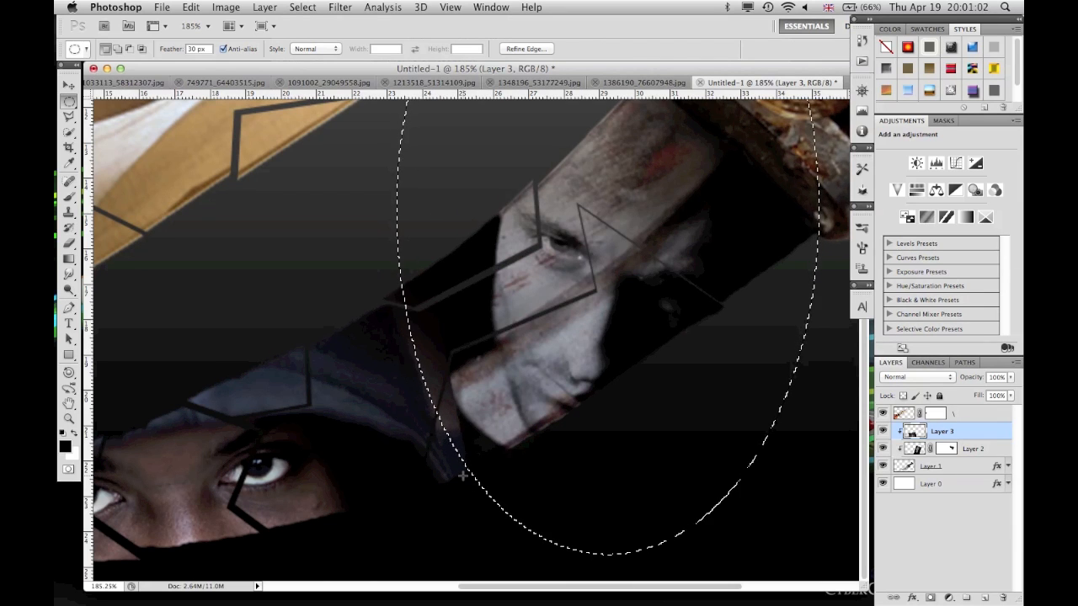
key(super+d)
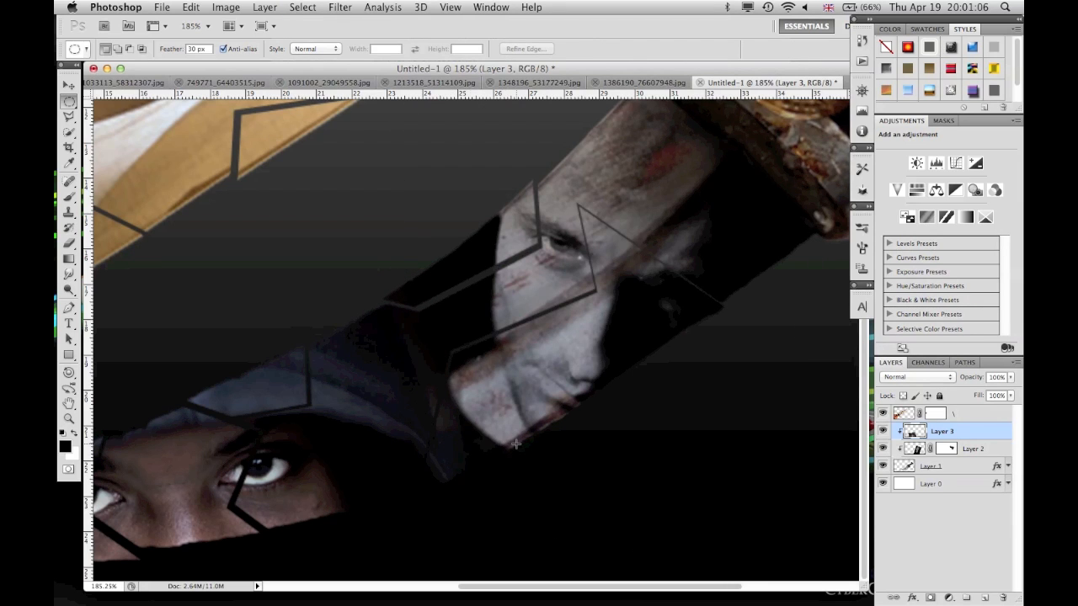
key(super+shift+d)
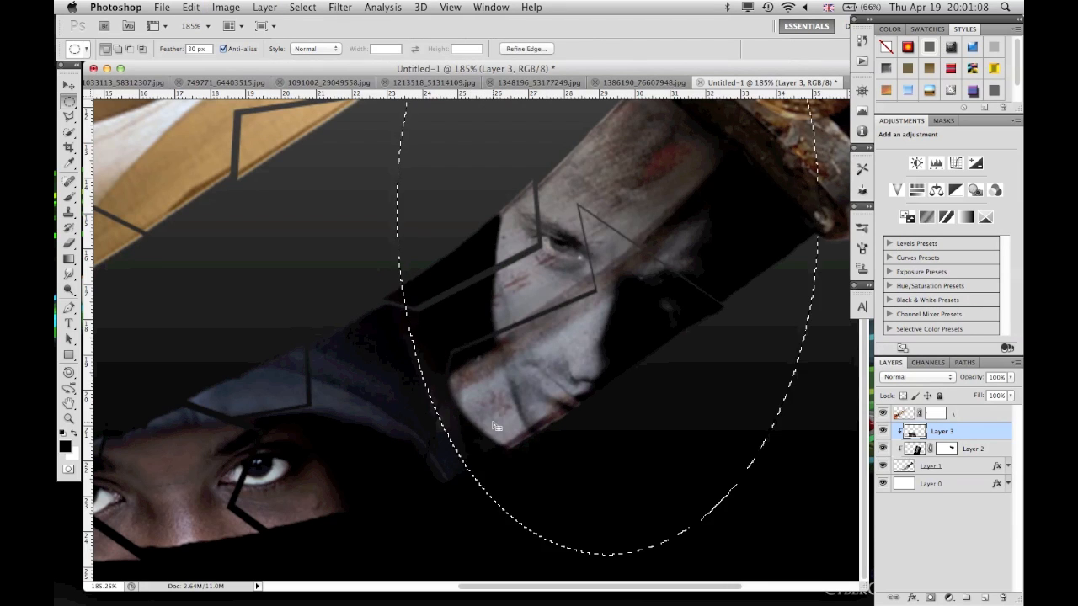
key(super+d)
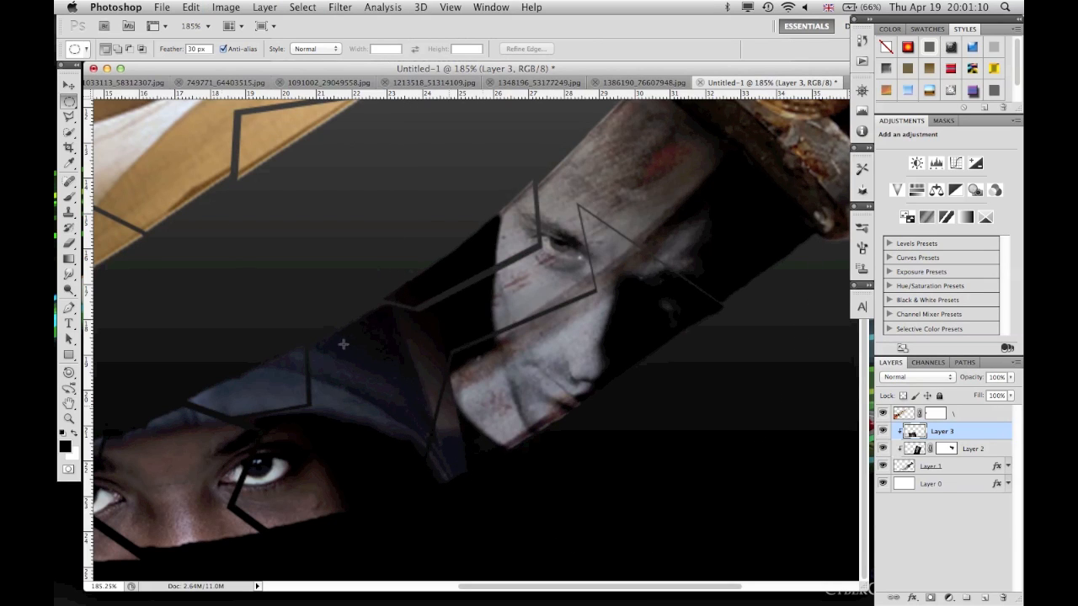
- Add a layer mask to Layer 3 and paint out the hood's edge beside the black-and-white face with a 43 px black brush
click(69, 196)
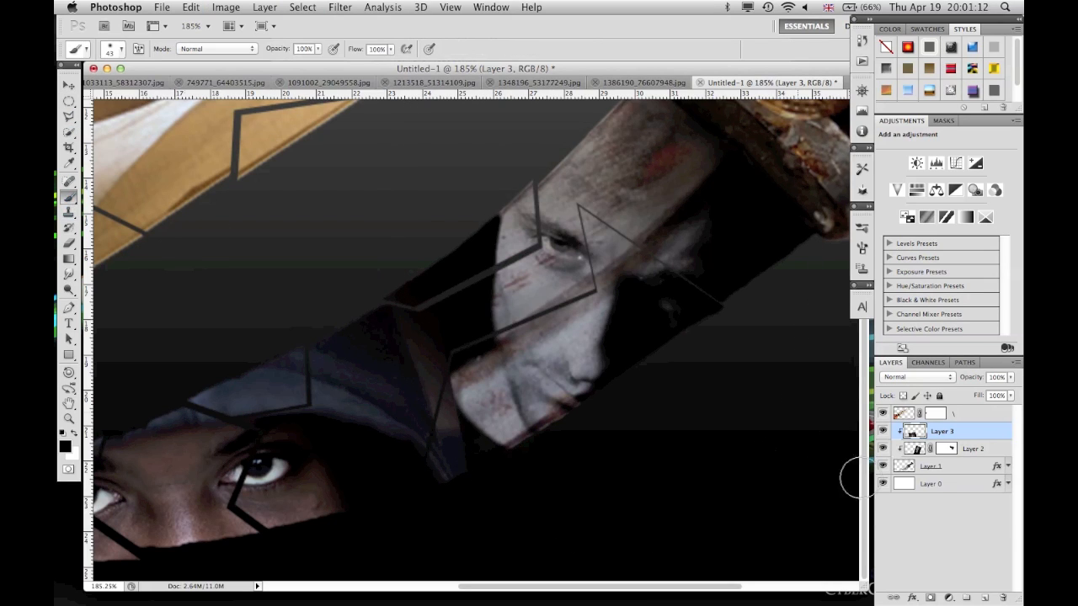
click(931, 598)
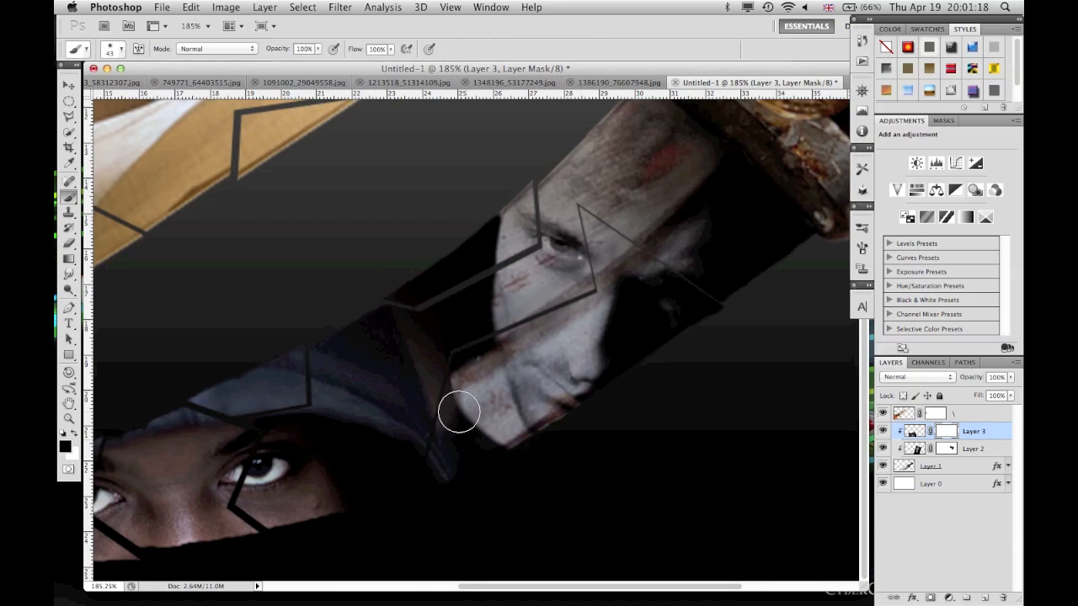
mouse_move(413, 284)
mouse_down()
mouse_move(398, 262)
mouse_move(412, 294)
mouse_move(397, 279)
mouse_up()
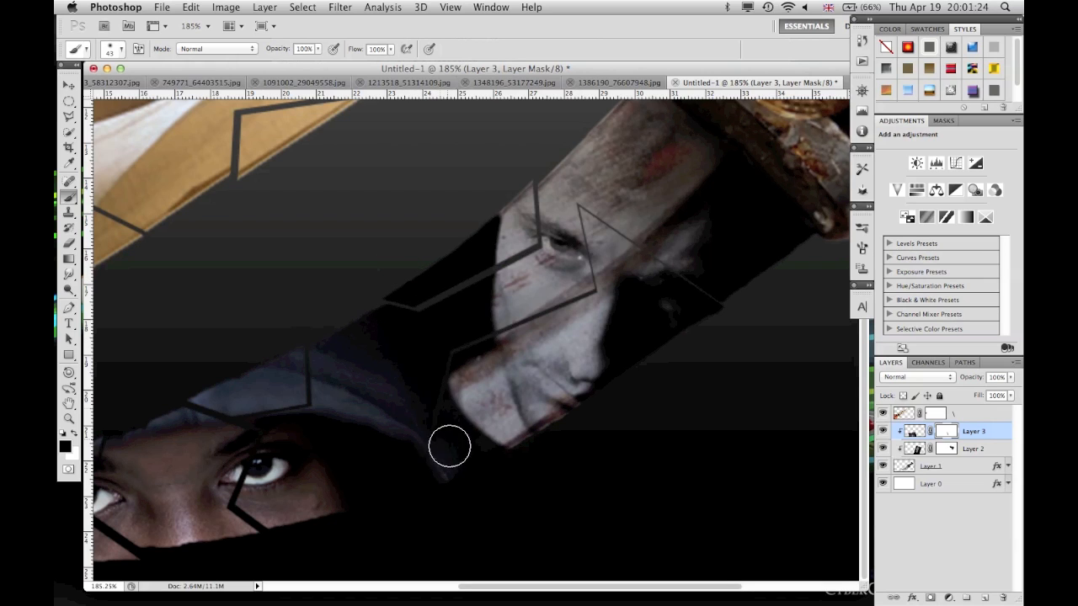
mouse_move(454, 504)
mouse_down()
mouse_move(425, 379)
mouse_move(397, 335)
mouse_move(423, 368)
mouse_up()
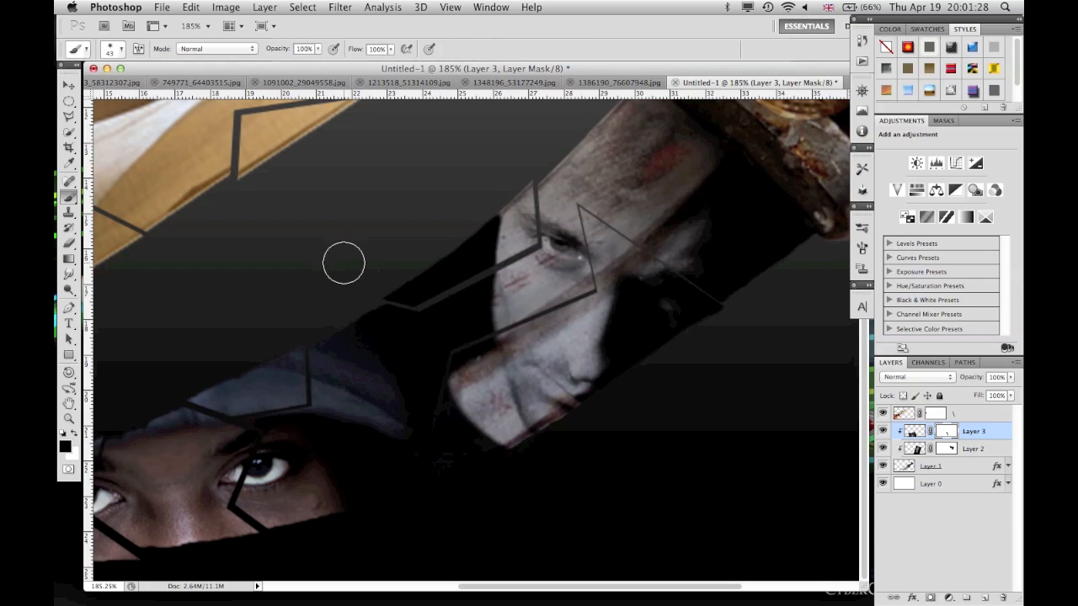
- Nudge the hooded portrait on Layer 3 left along the curved blade's tip to X 495.55 px using Free Transform
scroll(345, 260, left, 5)
scroll(344, 260, left, 1)
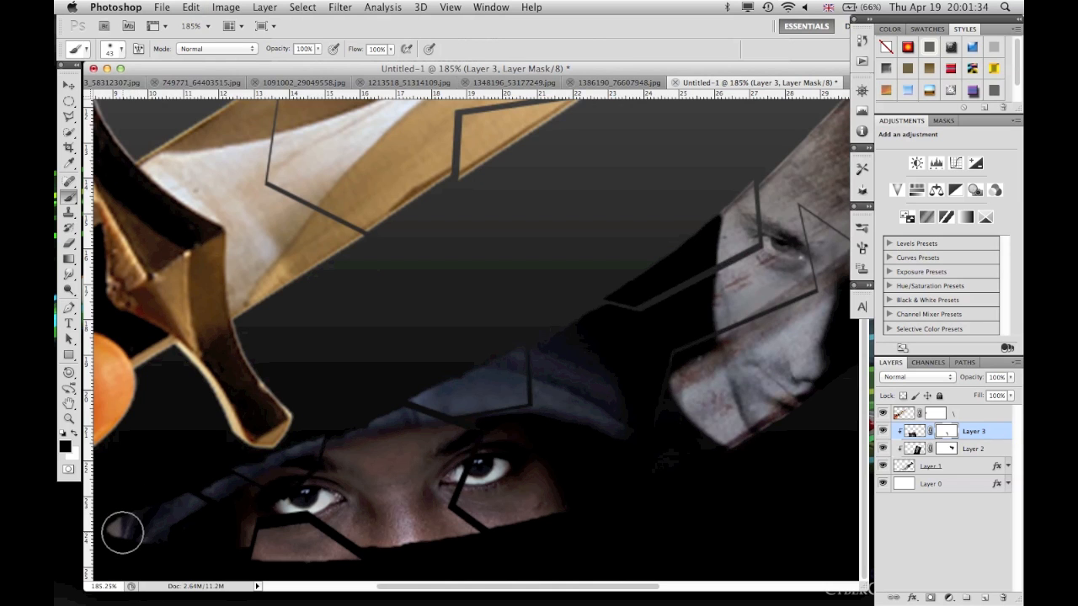
key(ctrl+plus)
scroll(122, 533, left, 5)
scroll(122, 533, down, 3)
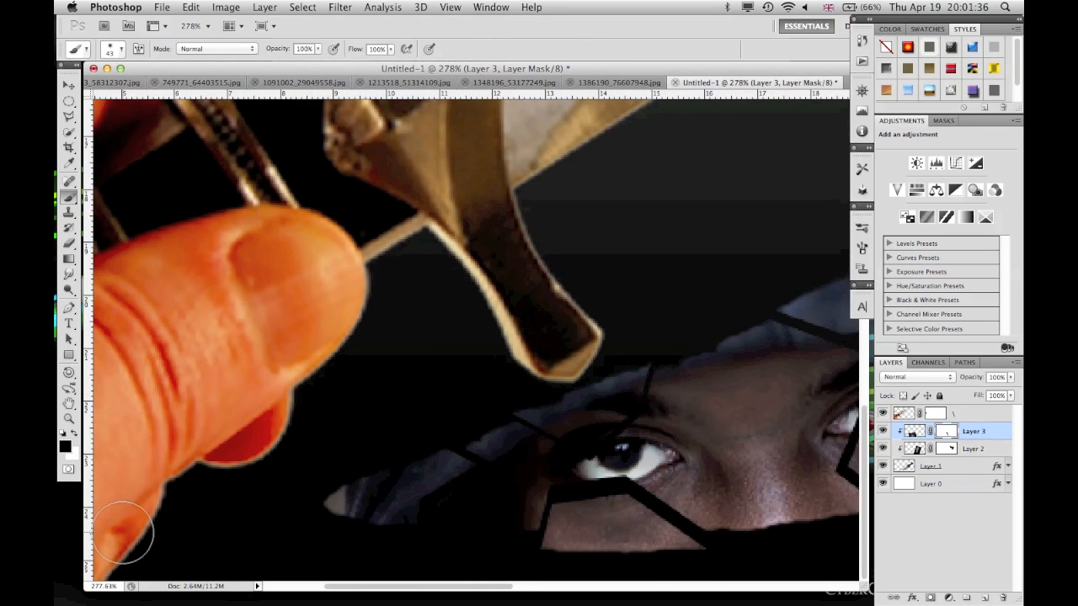
scroll(122, 533, right, 5)
scroll(122, 533, down, 3)
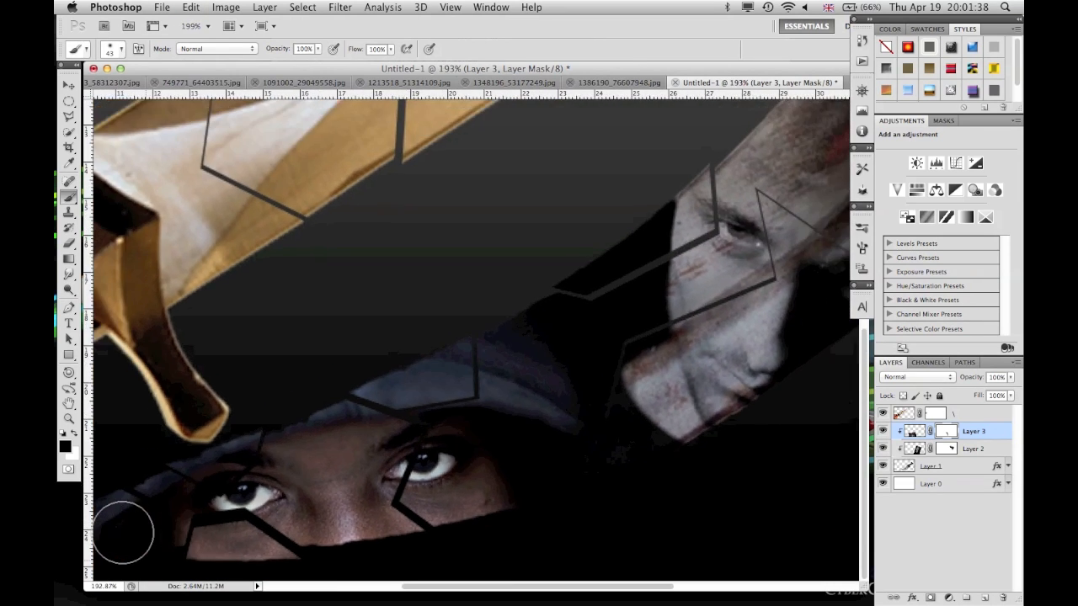
scroll(122, 533, down, 1)
scroll(122, 533, left, 3)
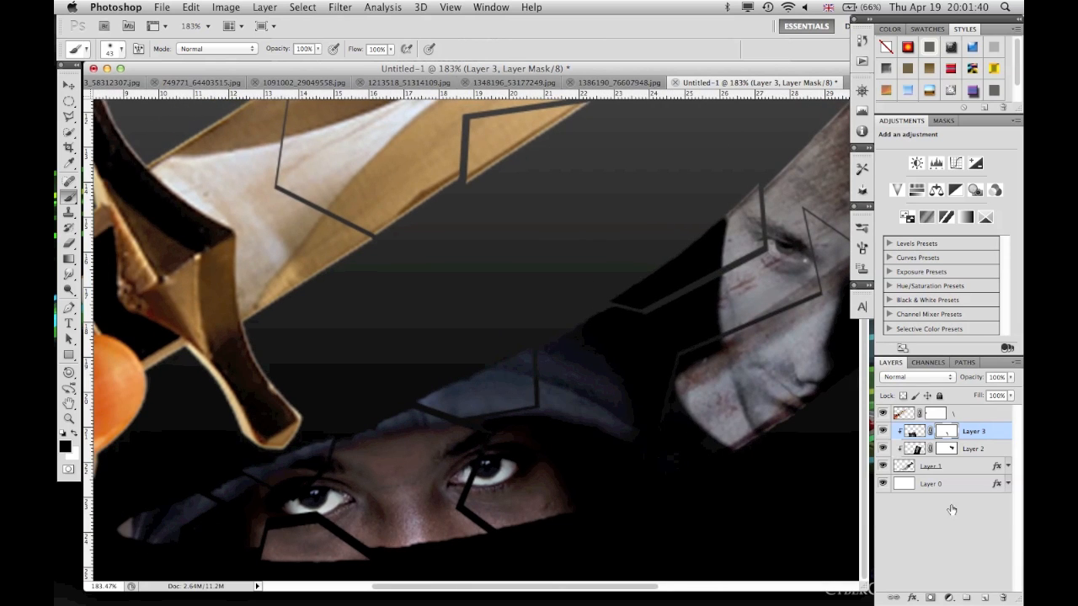
key(super+t)
key(Left)
key(Left)
key(Left)
key(Left)
key(Left)
key(Left)
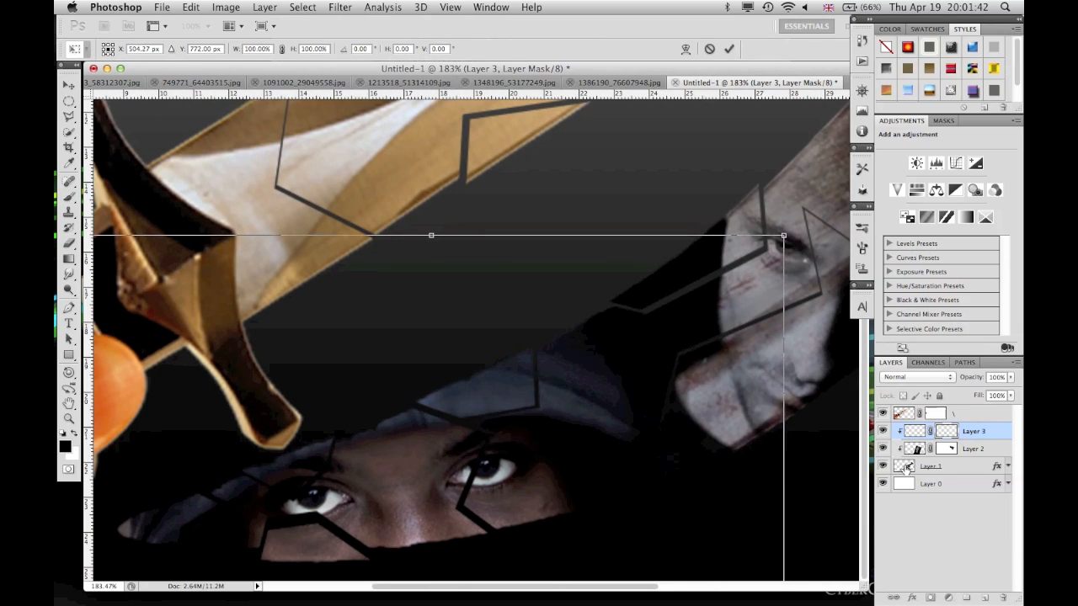
key(Left)
key(Left)
key(Left)
key(Left)
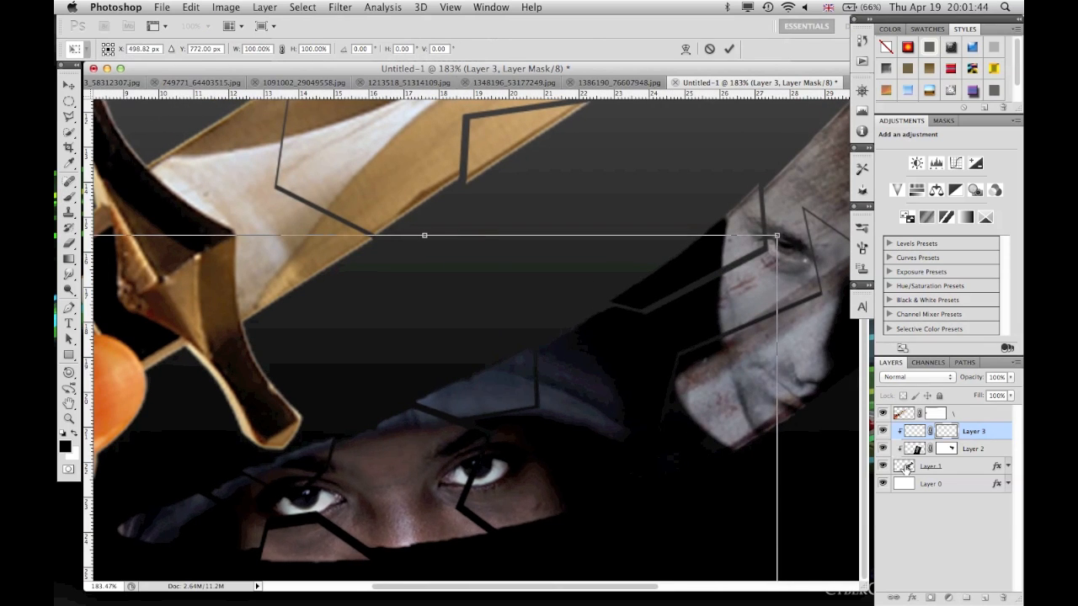
key(Left)
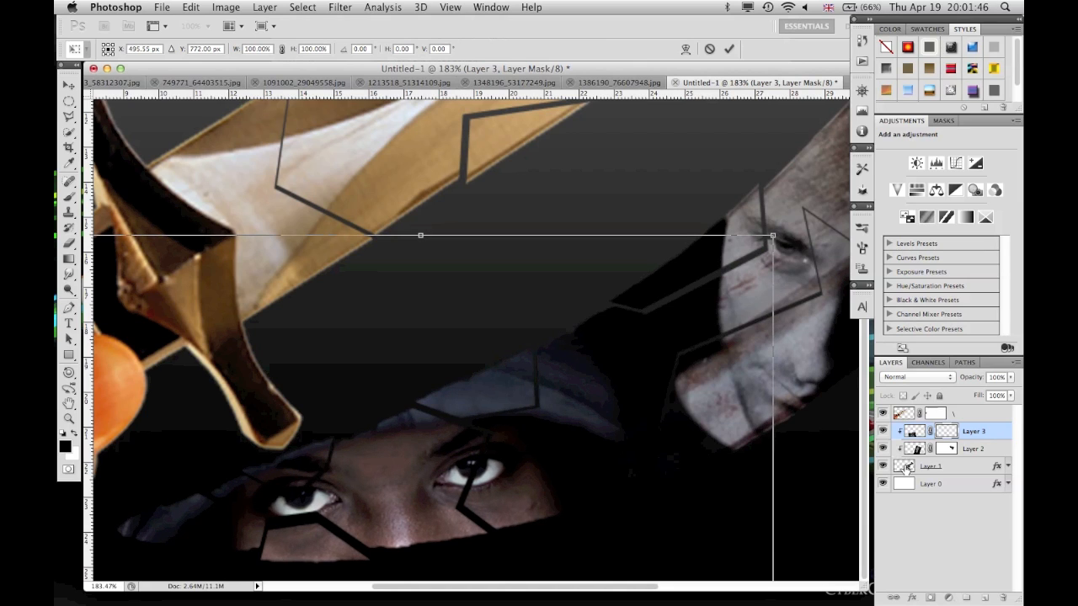
- Apply the pending transform of Layer 3 and leave its blending mode at Normal
click(729, 48)
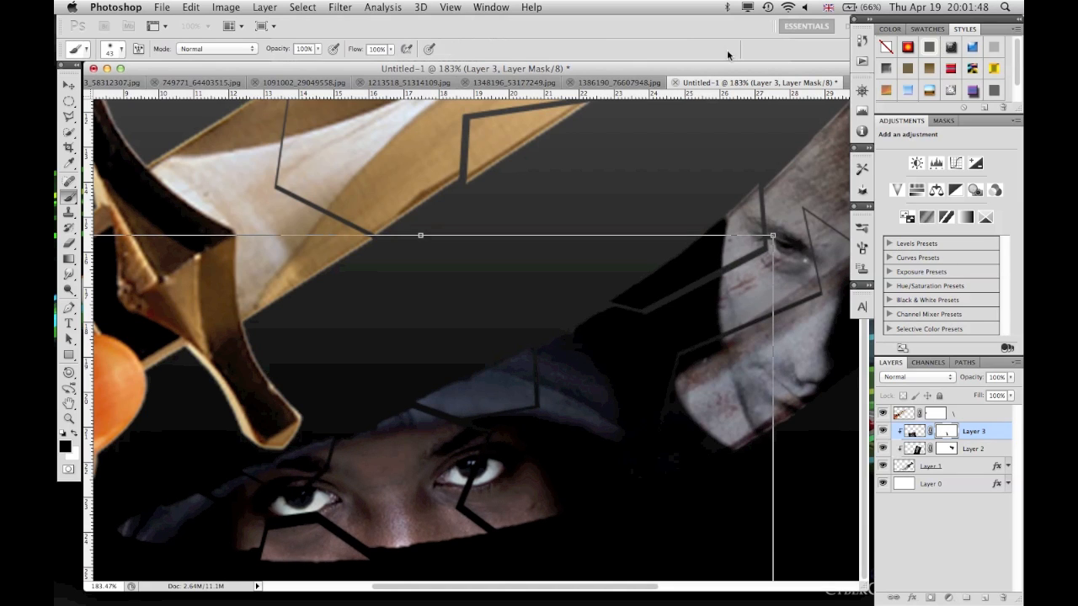
scroll(569, 254, down, 3)
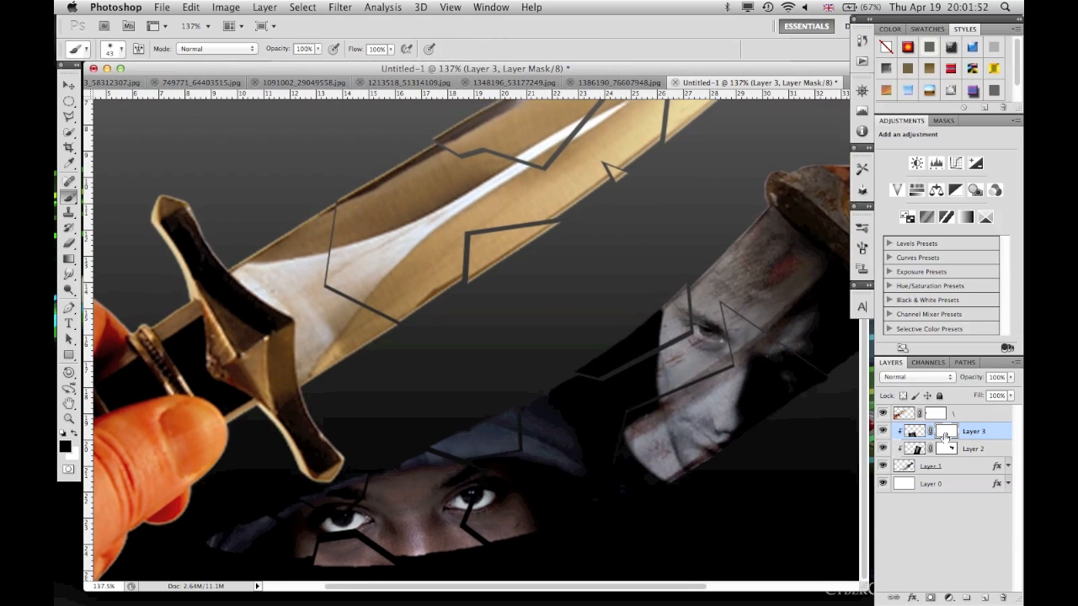
click(922, 378)
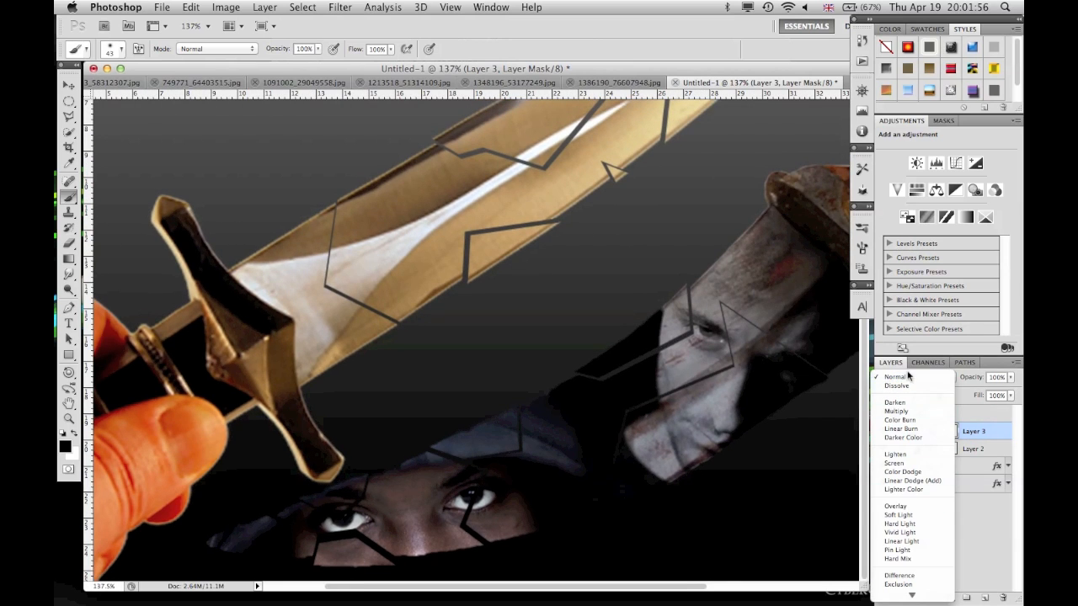
click(909, 377)
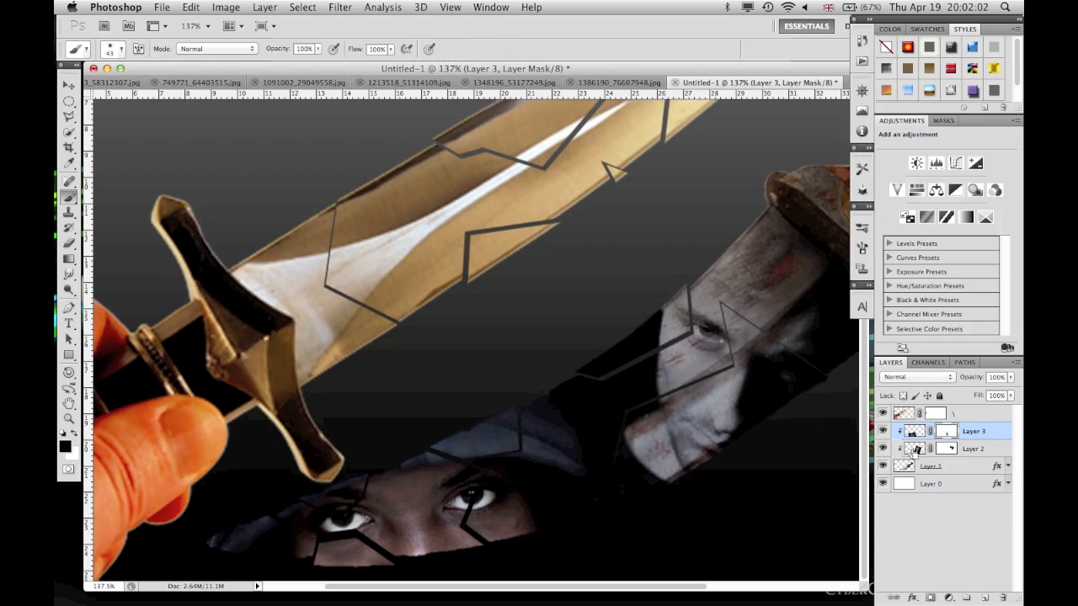
- Desaturate Layer 3 with Hue/Saturation at a saturation of -100 and set its blending mode to Hard Light
click(983, 433)
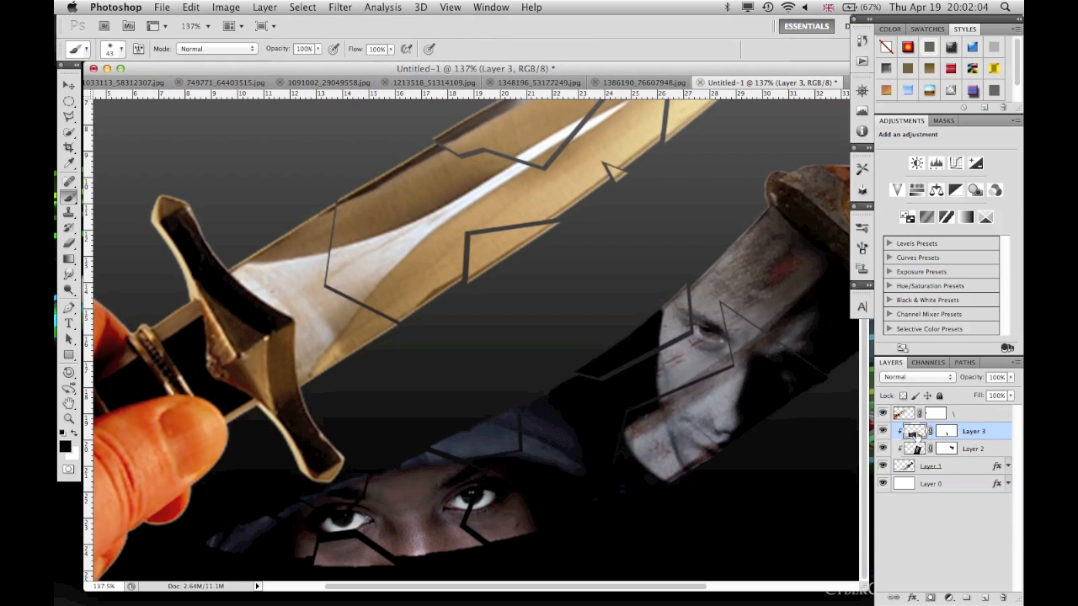
key(super+u)
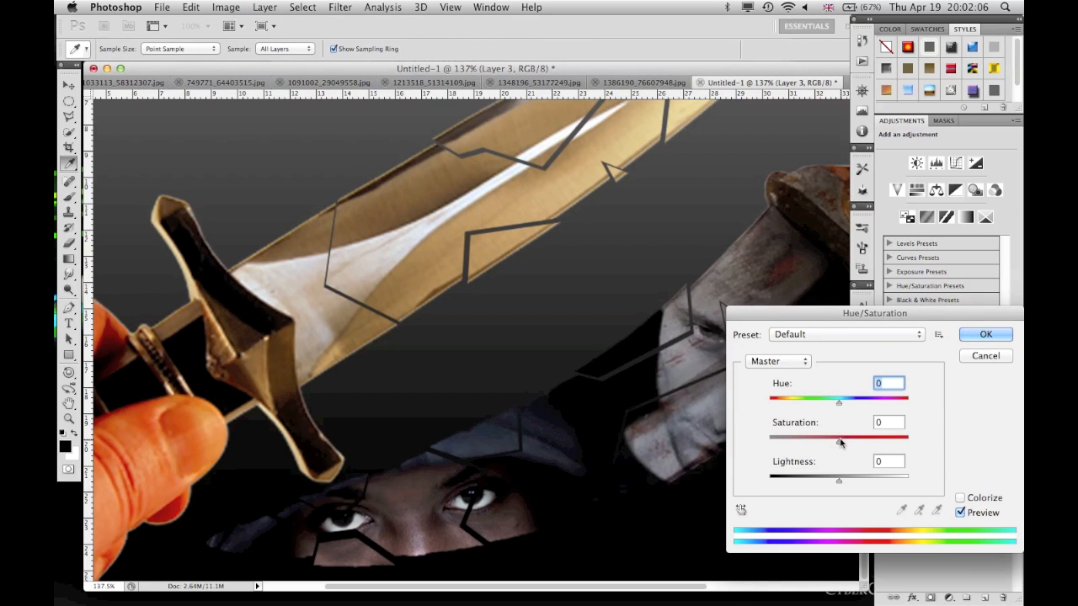
drag(820, 442, 769, 441)
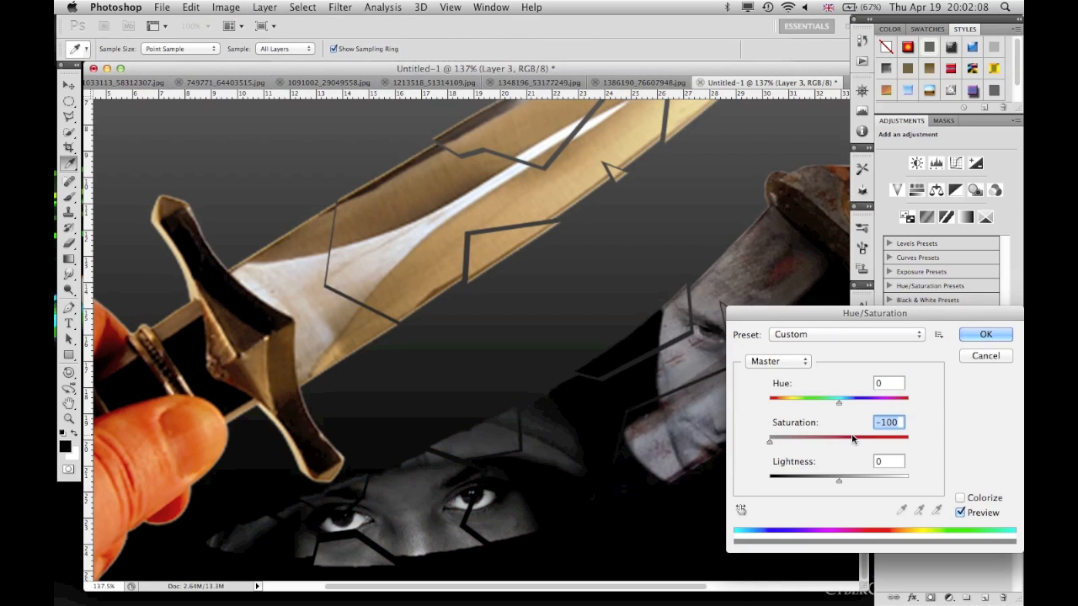
click(984, 335)
click(914, 377)
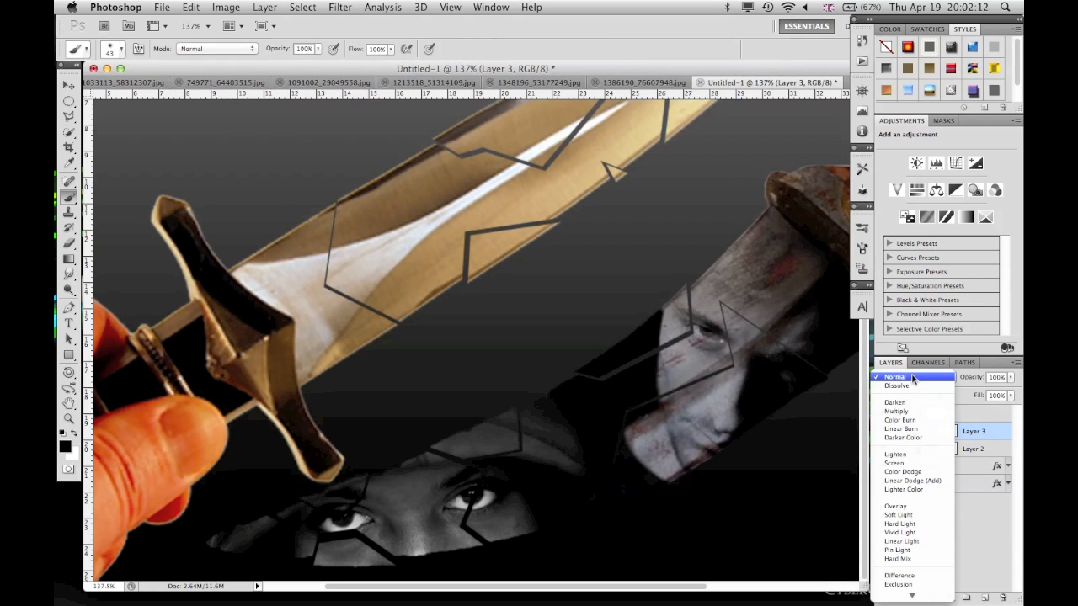
click(905, 524)
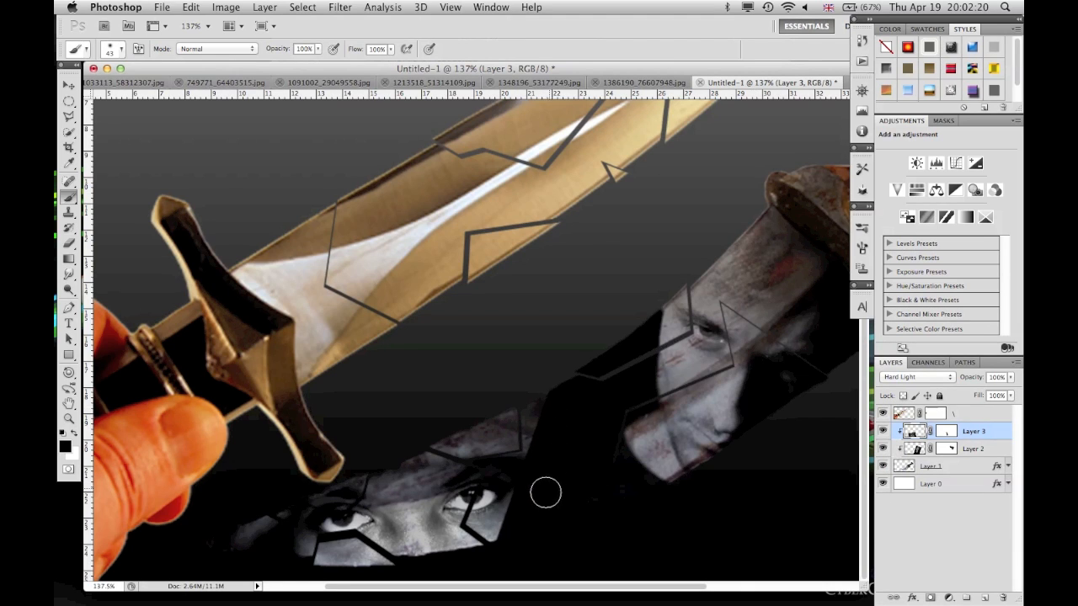
- Paint black on Layer 2's mask to hide its dark area overlapping the edge of the eyes image on the lower blade
click(882, 432)
click(882, 431)
click(883, 449)
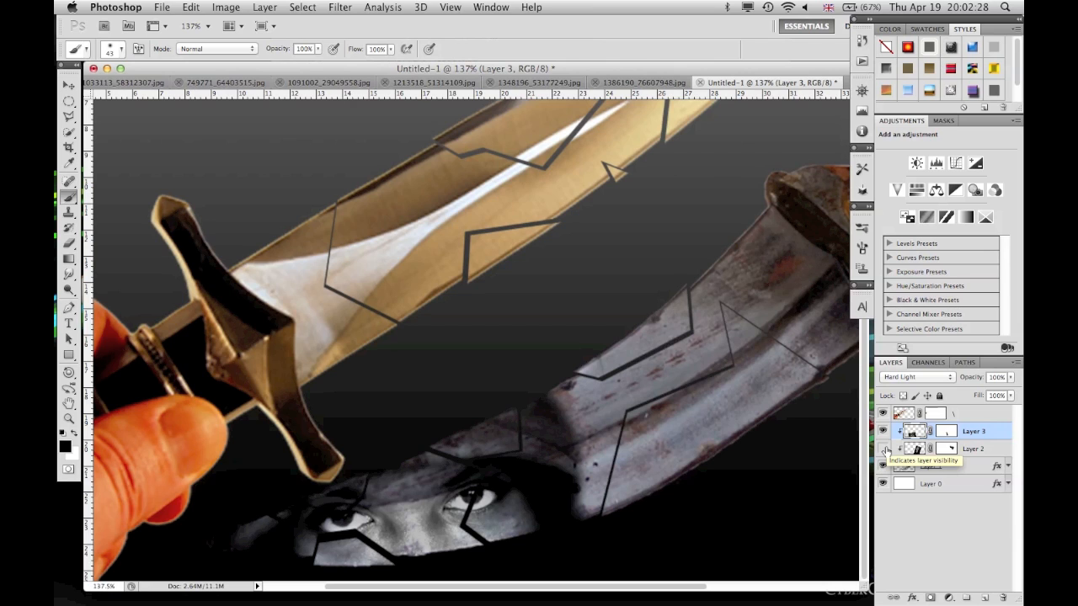
click(883, 449)
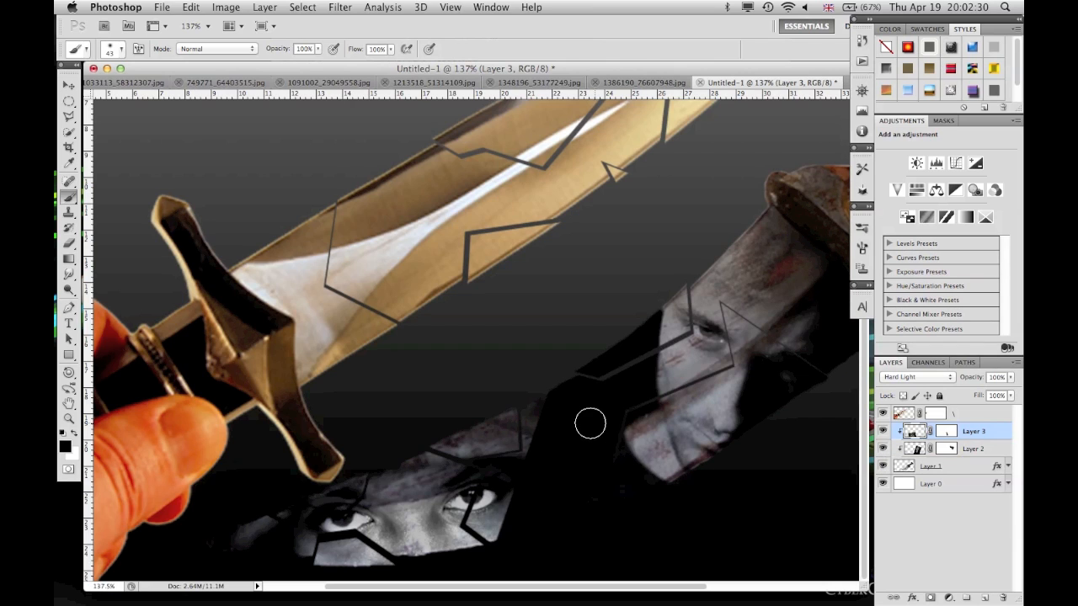
click(948, 449)
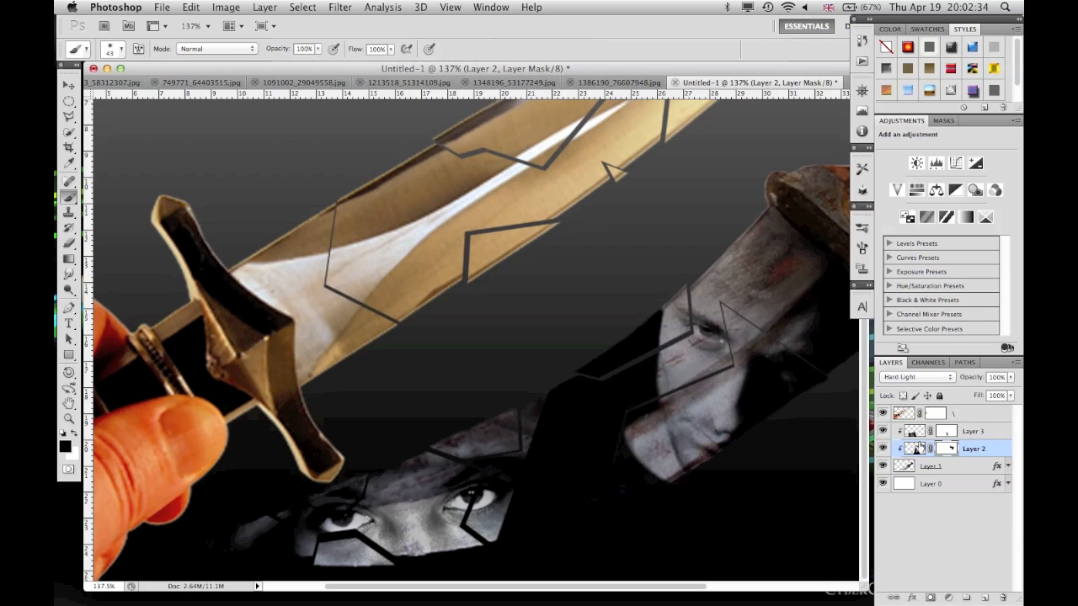
click(914, 449)
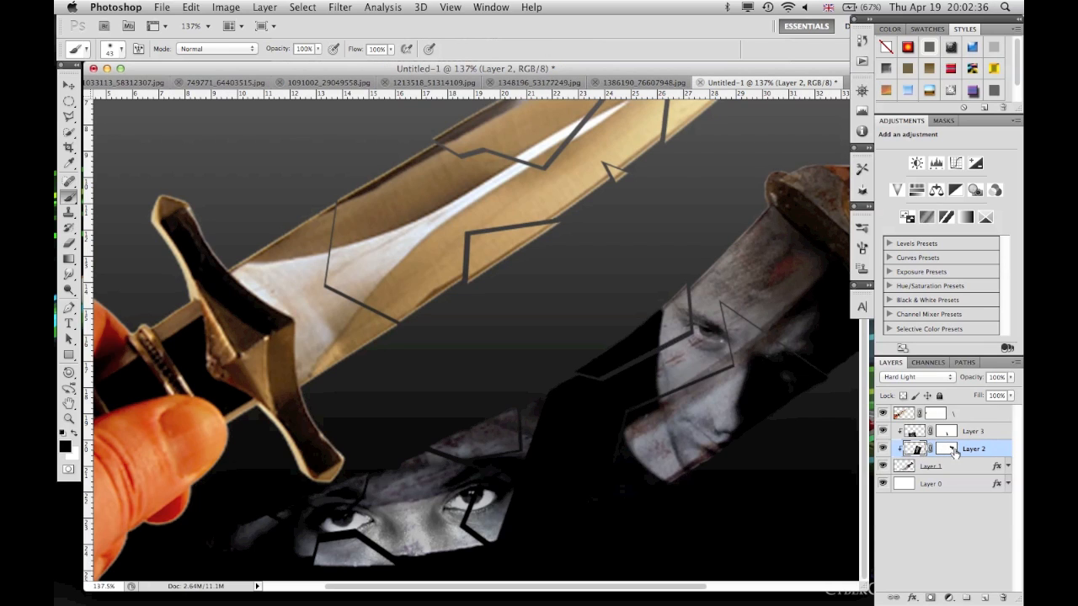
click(948, 449)
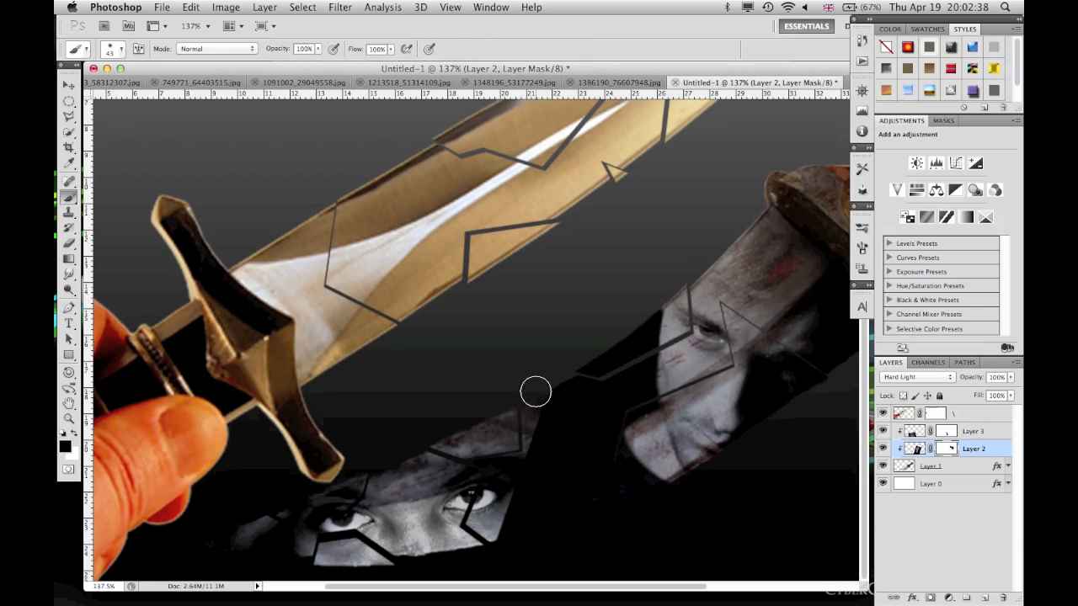
drag(544, 419, 582, 529)
mouse_move(527, 429)
mouse_down()
mouse_move(569, 521)
mouse_move(516, 452)
mouse_move(541, 536)
mouse_move(527, 491)
mouse_move(499, 535)
mouse_move(539, 481)
mouse_move(536, 515)
mouse_move(587, 527)
mouse_move(596, 514)
mouse_move(589, 478)
mouse_move(530, 368)
mouse_move(568, 449)
mouse_up()
key(super+z)
drag(531, 461, 503, 561)
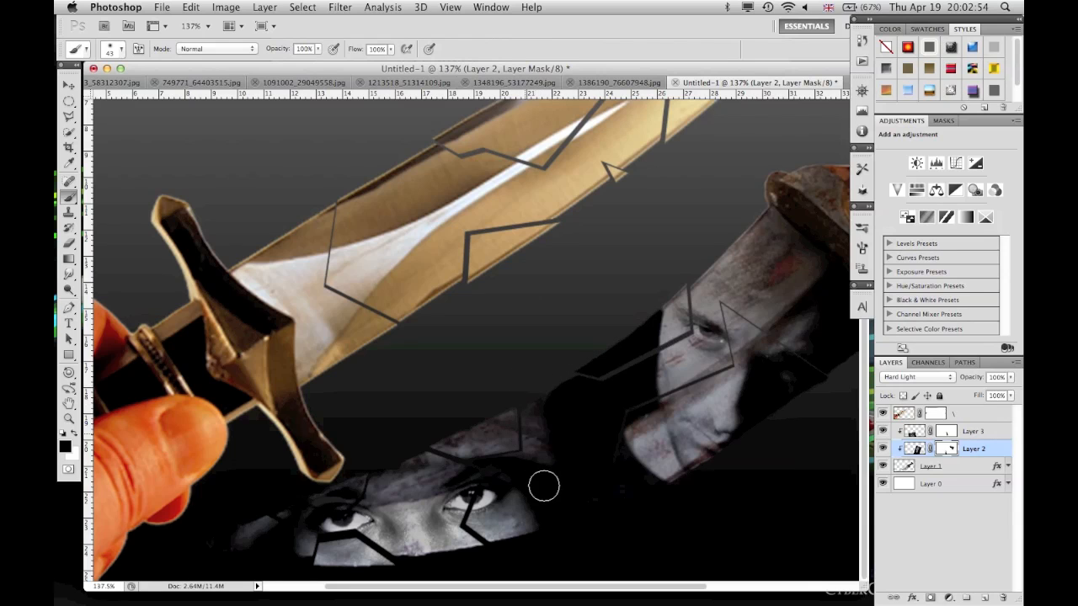
- Copy the photo from 1348196_53177249.jpg into the dagger composition as a layer and place it on top of the layer stack
scroll(505, 287, down, 5)
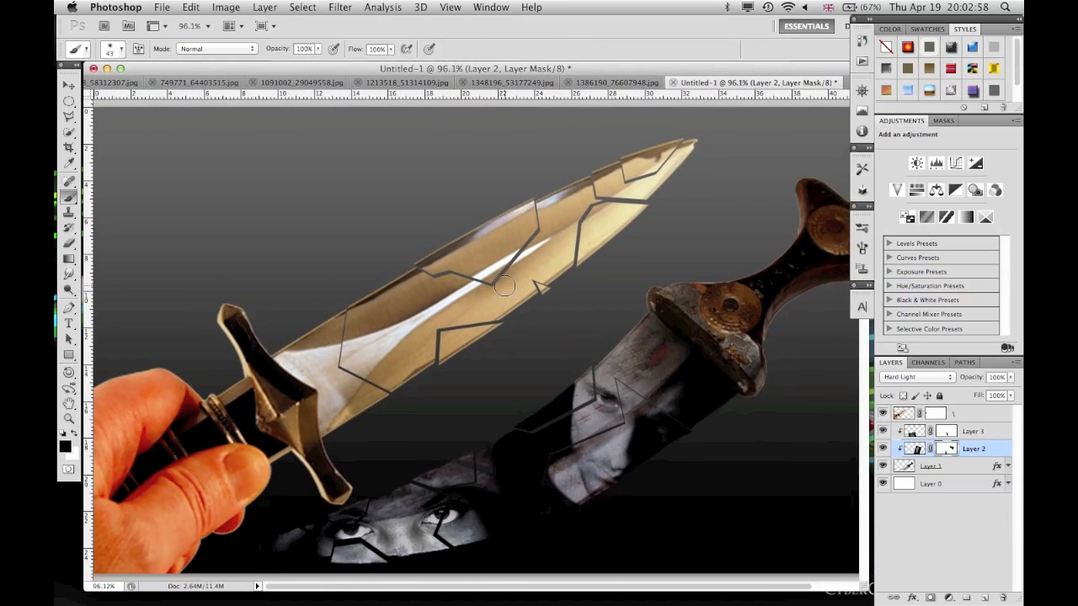
scroll(519, 418, down, 3)
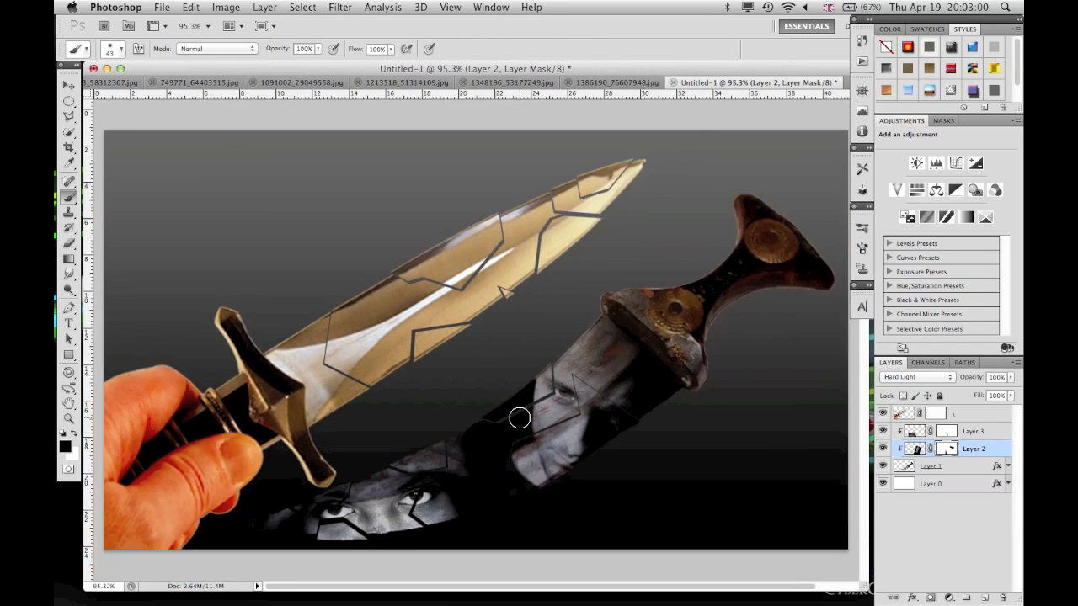
click(70, 85)
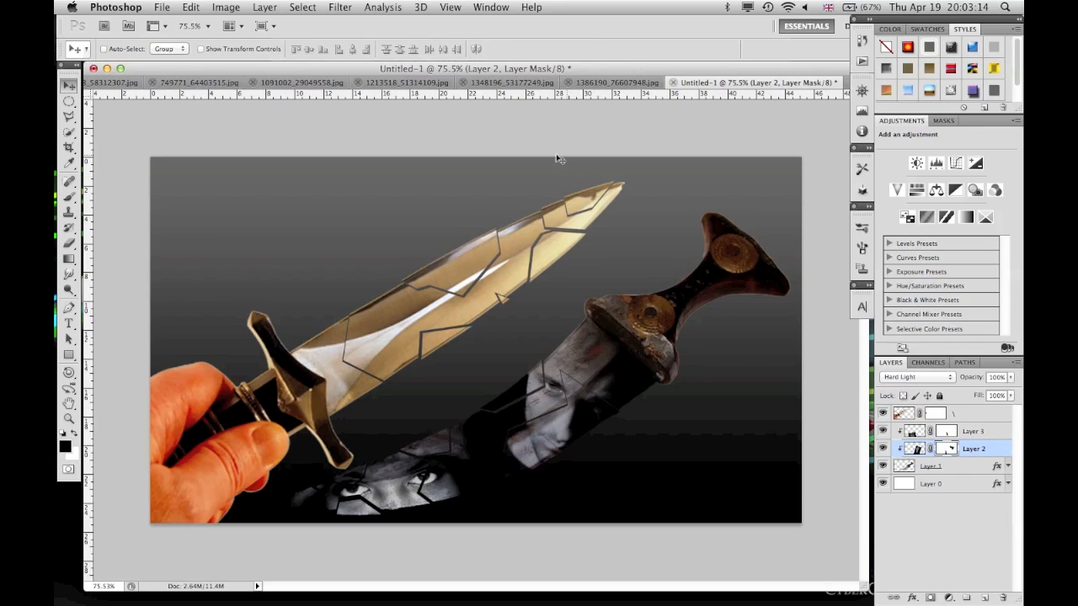
click(506, 83)
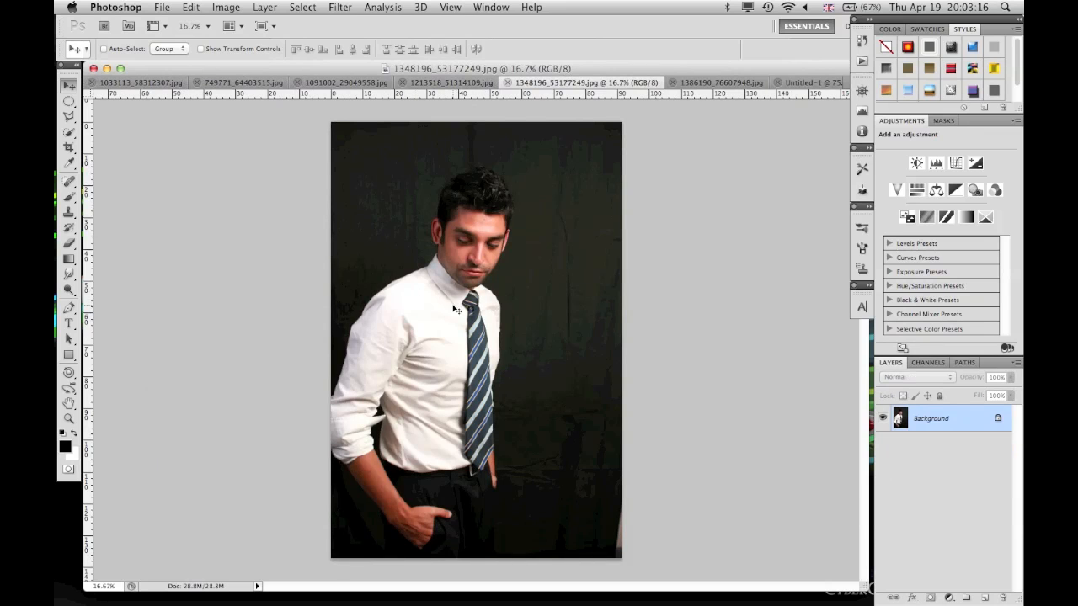
click(804, 82)
drag(803, 82, 474, 314)
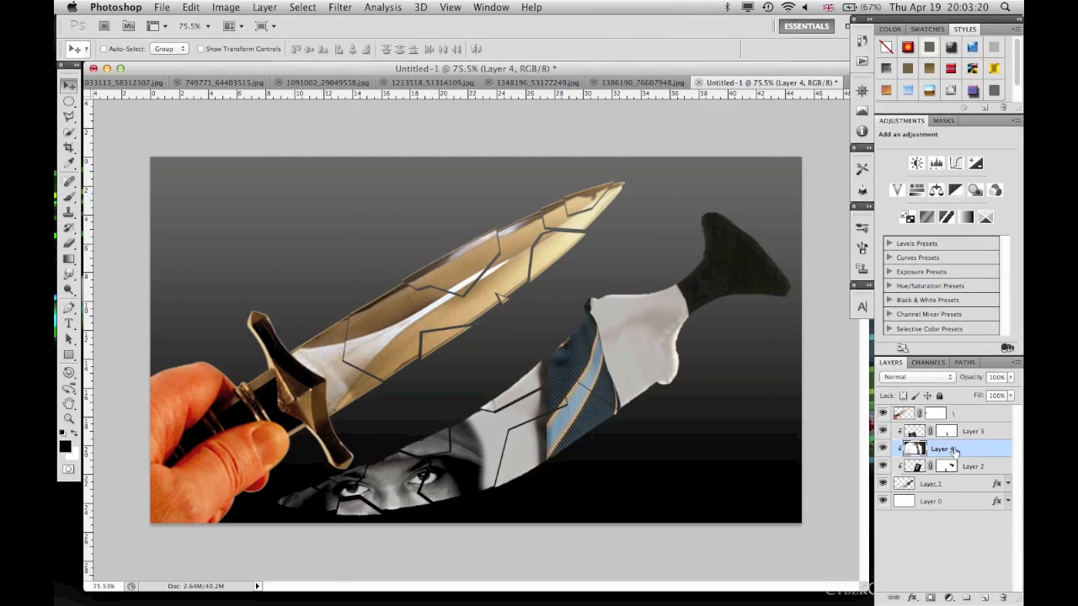
drag(968, 453, 966, 399)
drag(964, 409, 964, 413)
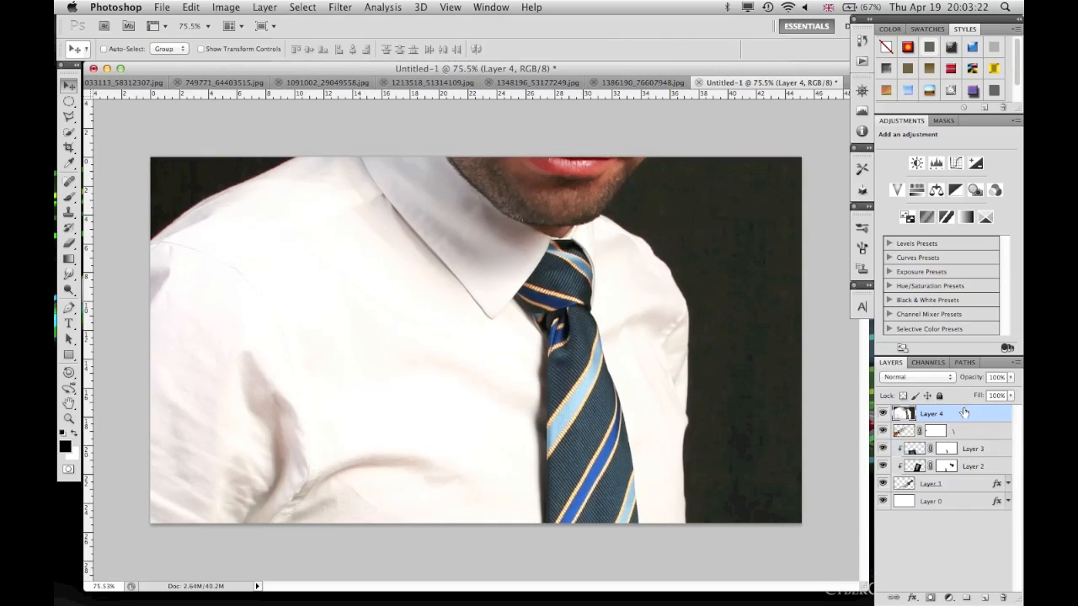
- Scale the photo of the man in the tie down proportionally and position it over the golden dagger's blade
key(super+t)
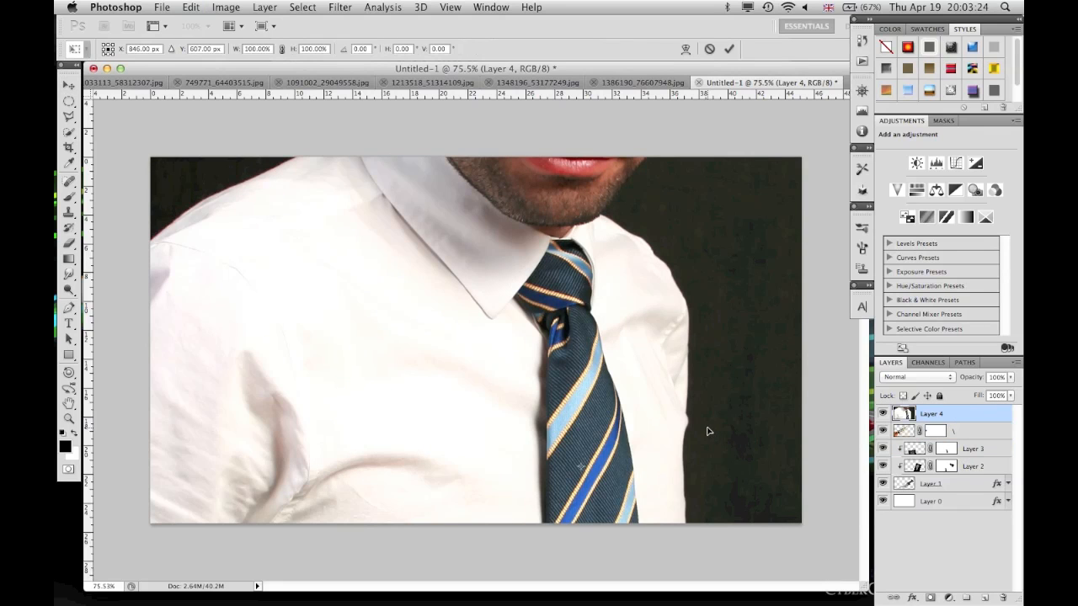
key(super+0)
drag(606, 196, 522, 319)
key(super+equal)
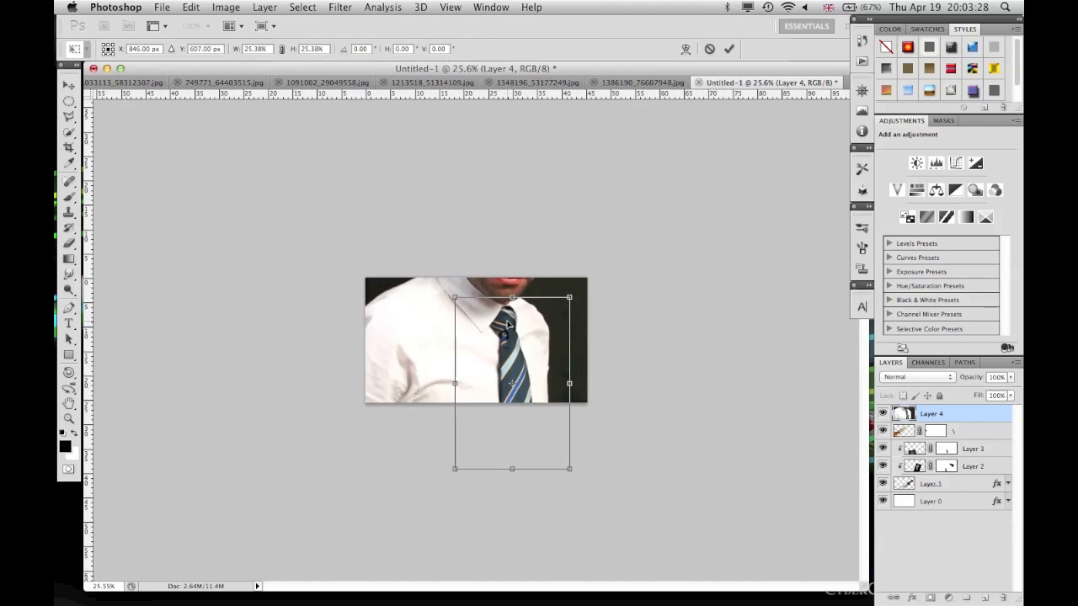
key(super+equal)
drag(567, 346, 534, 311)
drag(410, 533, 501, 414)
drag(570, 386, 448, 405)
click(729, 48)
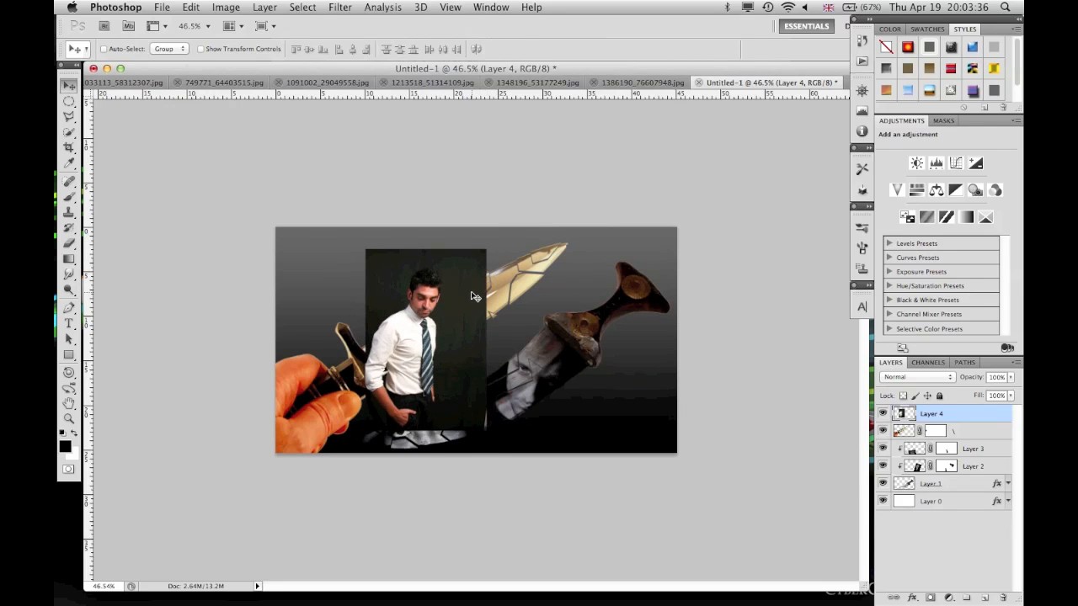
- Clip Layer 4 to the golden dagger layer directly beneath it with a clipping mask
scroll(472, 297, up, 3)
right_click(950, 415)
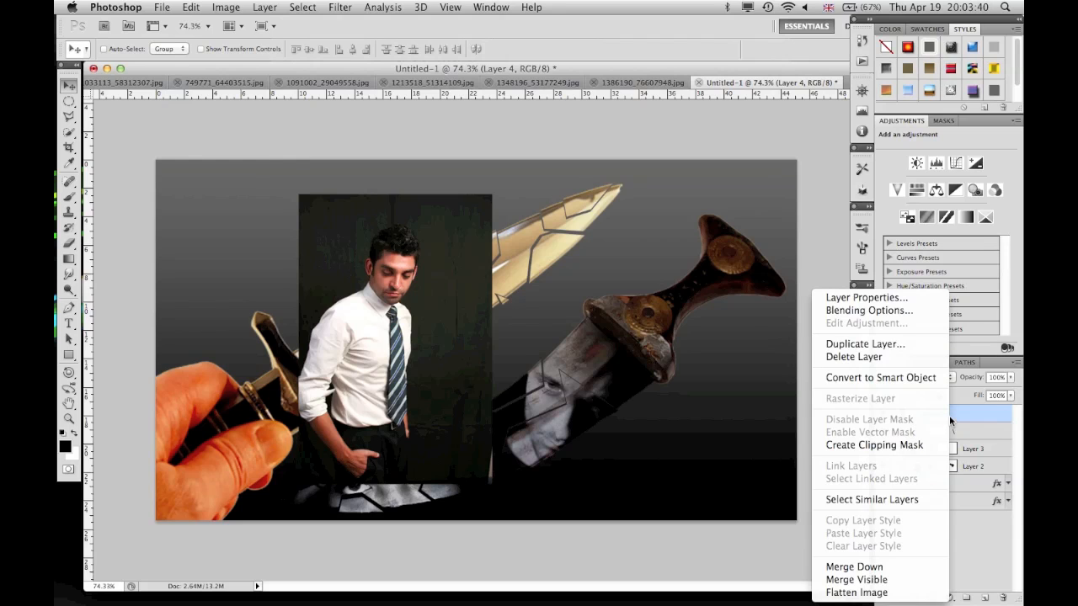
click(920, 446)
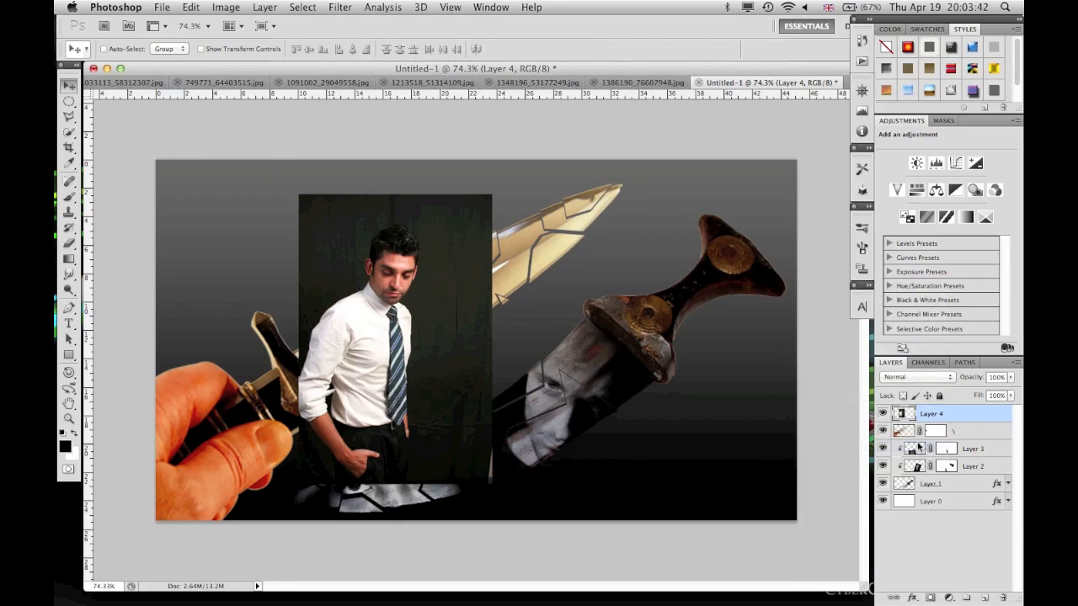
- Rotate the man's photo about 41° clockwise and position it along the golden blade with his head near the tip
mouse_move(431, 325)
mouse_down()
mouse_move(365, 360)
mouse_move(429, 351)
mouse_move(429, 328)
mouse_up()
key(ctrl+t)
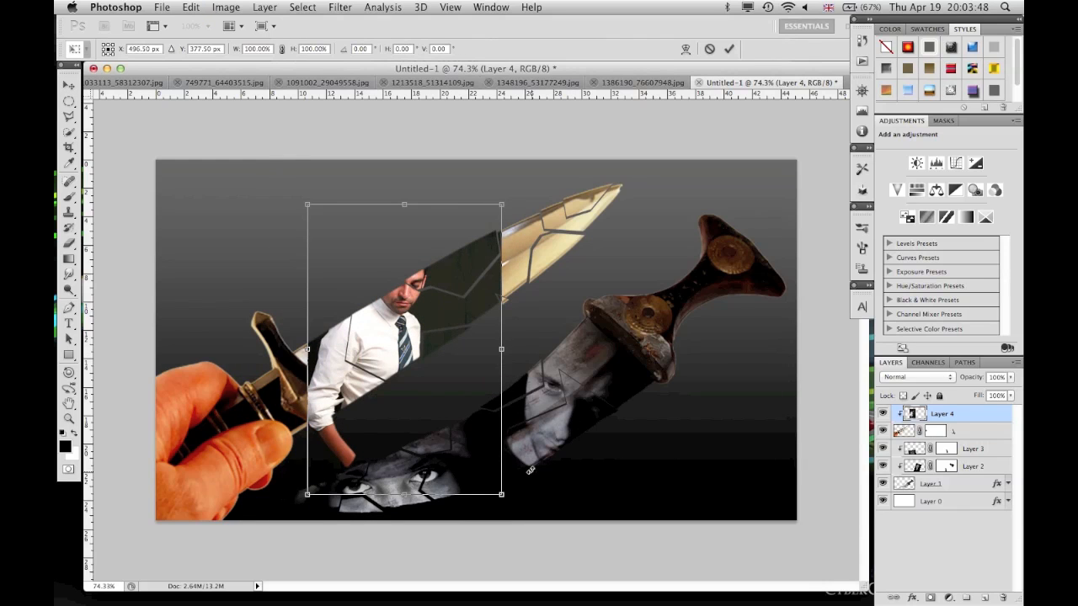
drag(530, 470, 640, 423)
drag(400, 359, 403, 426)
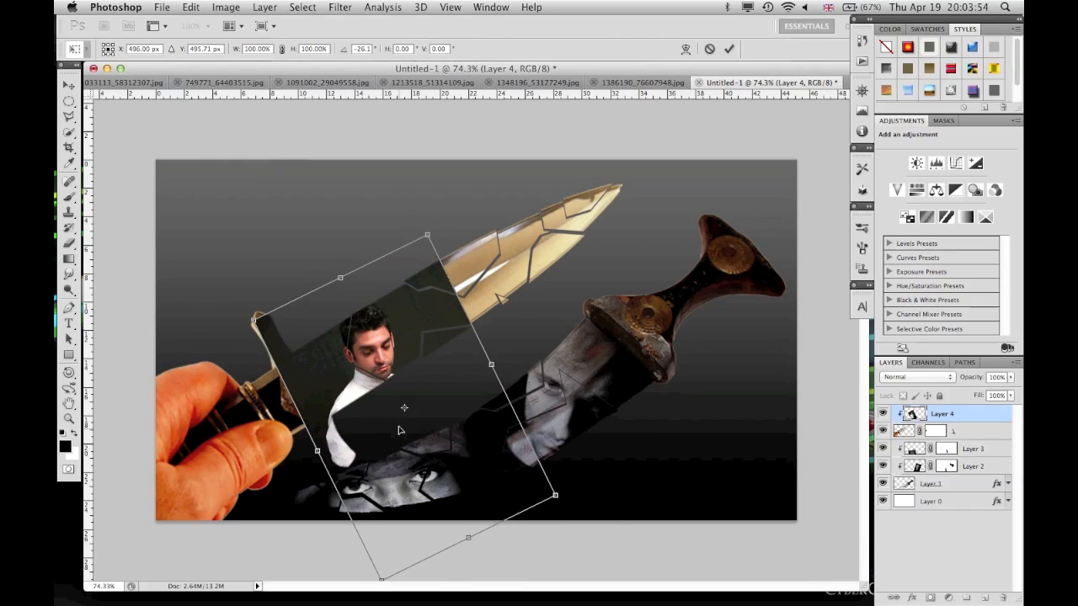
drag(411, 300, 590, 191)
drag(713, 310, 640, 446)
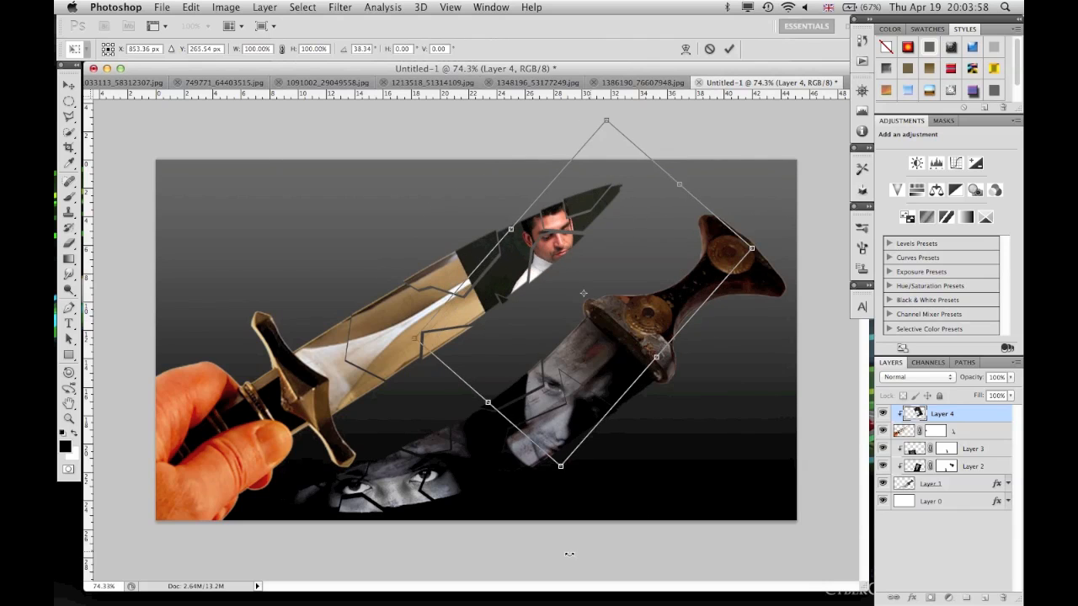
drag(626, 335, 548, 323)
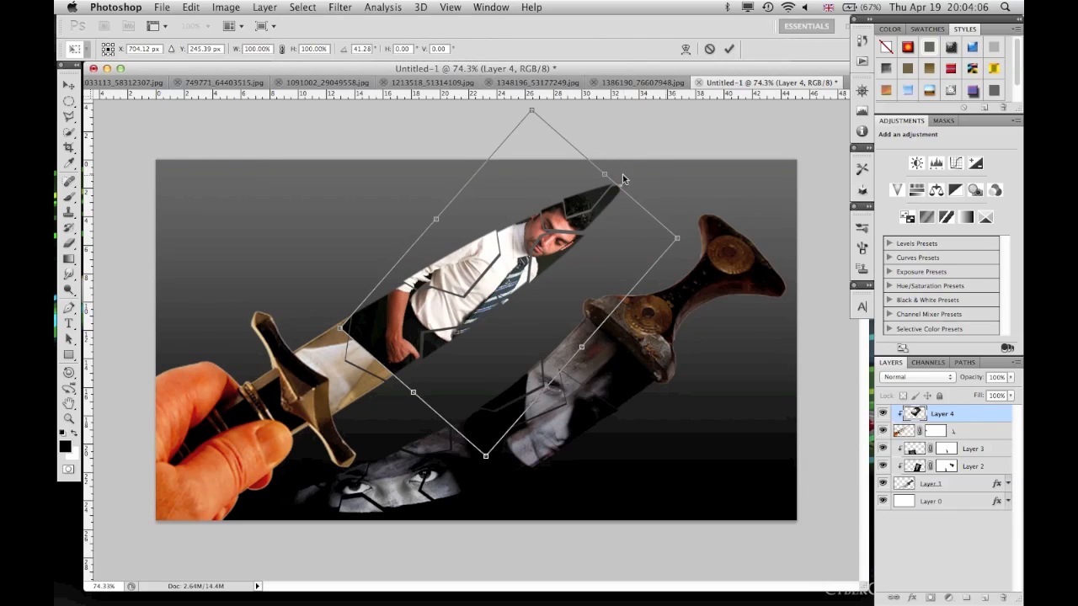
drag(561, 246, 567, 242)
click(730, 48)
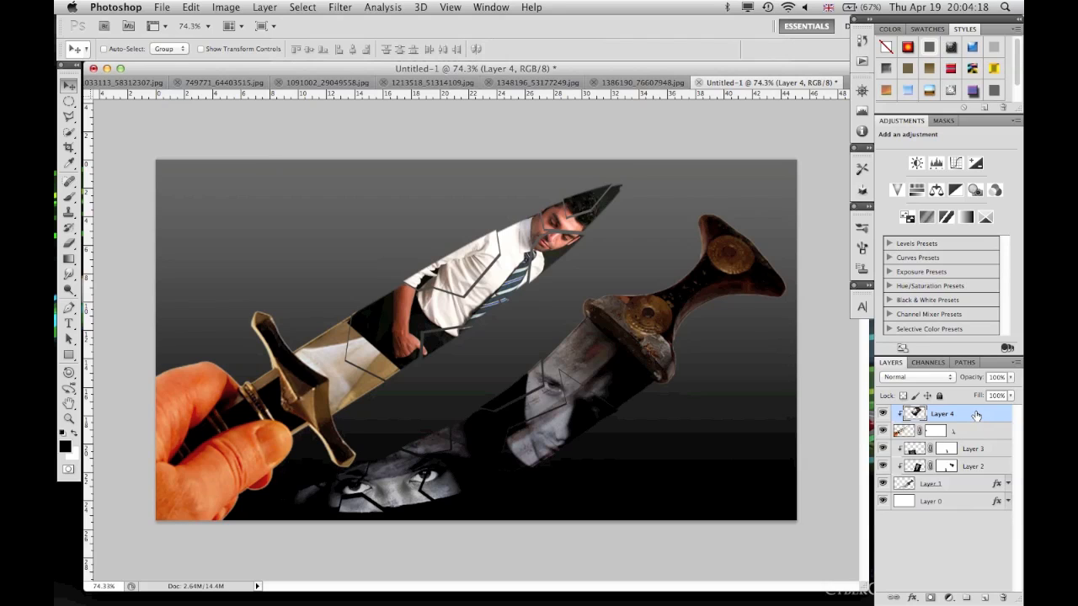
- Desaturate Layer 4 with Hue/Saturation at a saturation of -100 and set its blending mode to Hard Light
key(super+u)
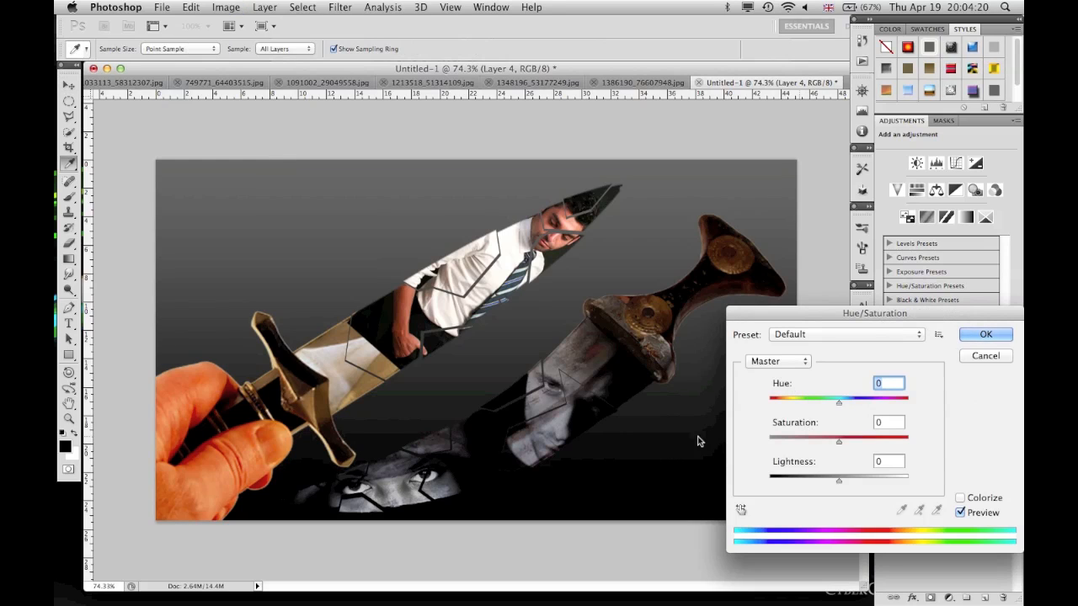
drag(839, 441, 734, 444)
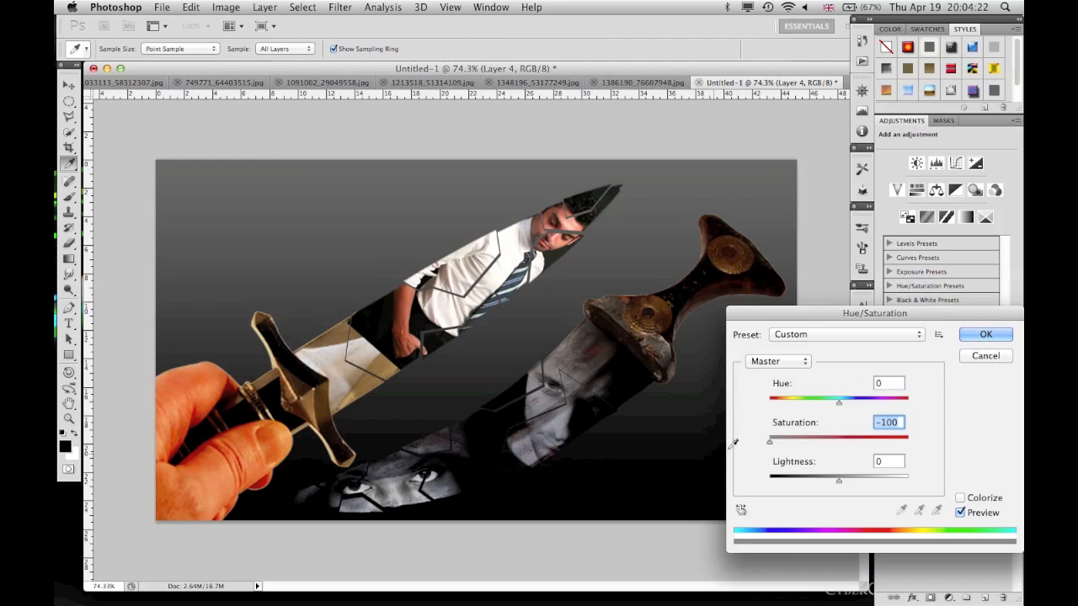
click(986, 335)
click(901, 379)
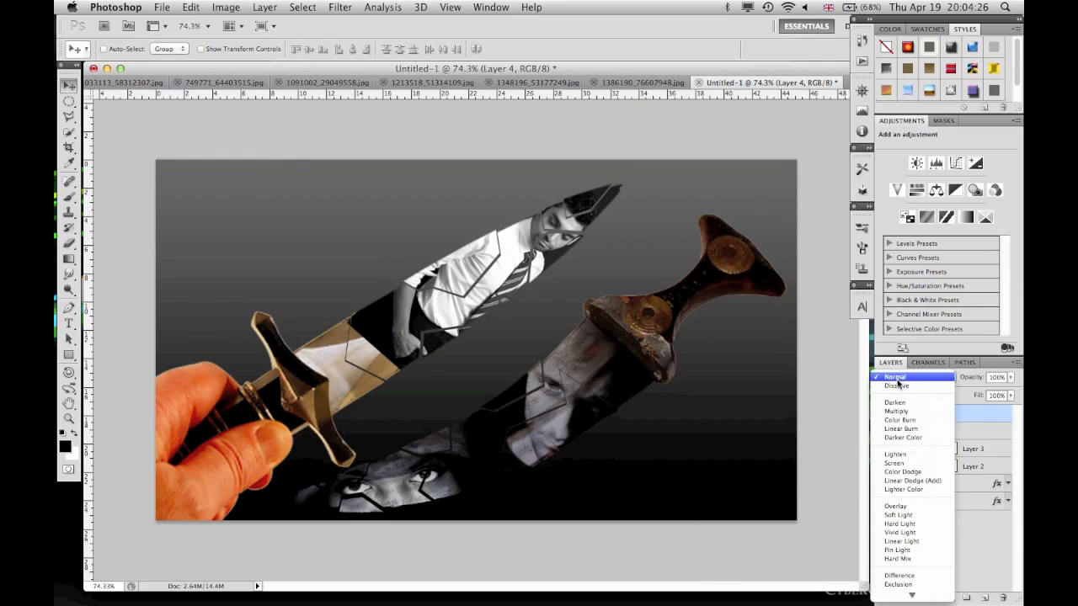
click(900, 524)
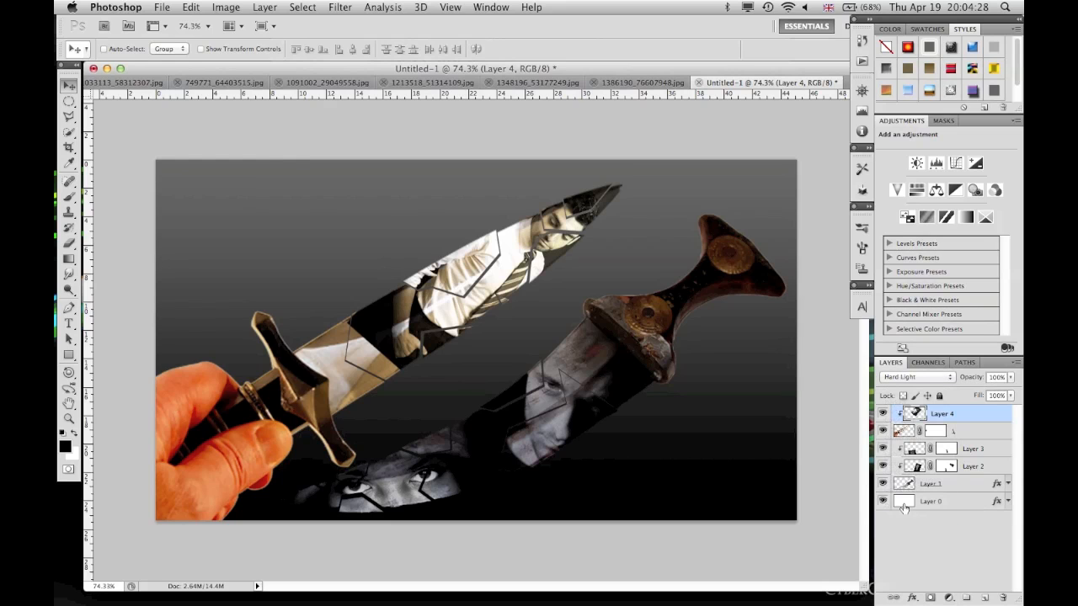
- Try Soft Light and Overlay as the blending mode of Layer 4
click(921, 377)
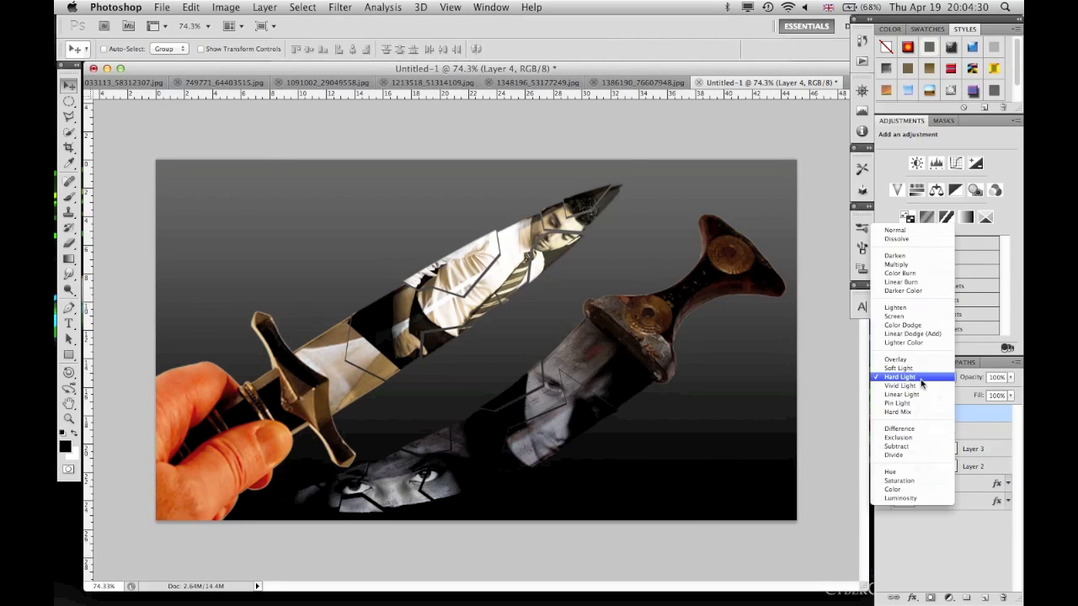
click(919, 369)
click(918, 372)
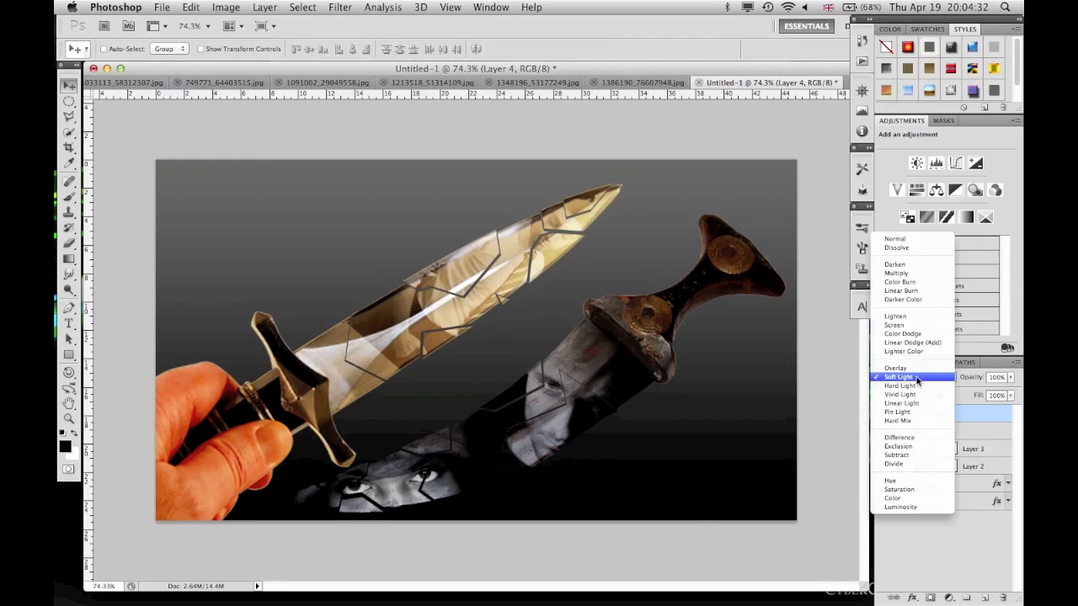
click(918, 367)
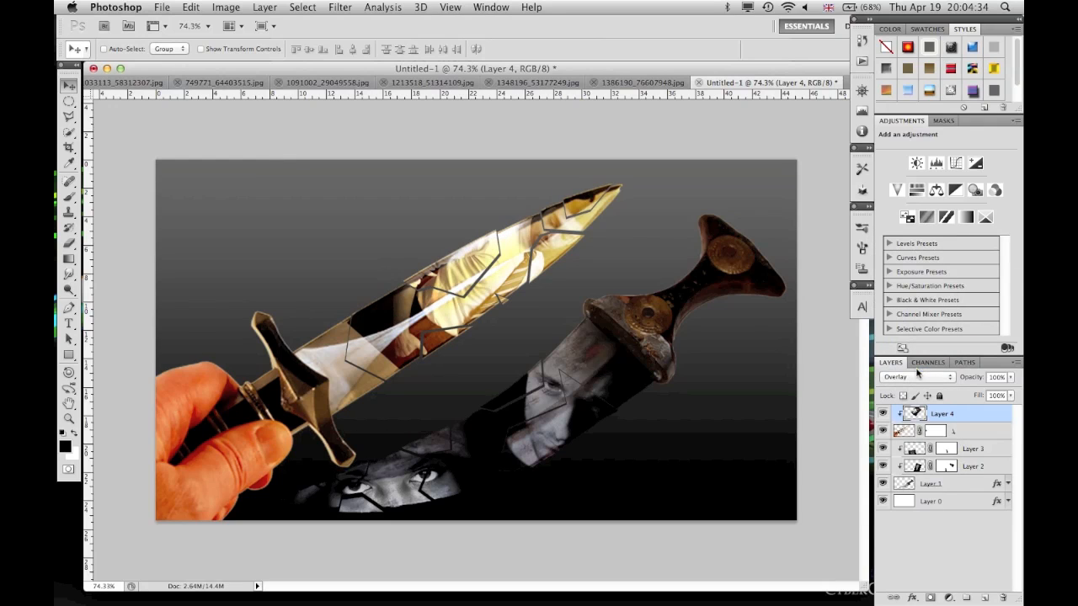
- Undo Layer 4's blending mode changes and desaturation, and set the full-colour layer's blending mode to Overlay
key(super+alt+z)
key(super+alt+z)
key(super+alt+z)
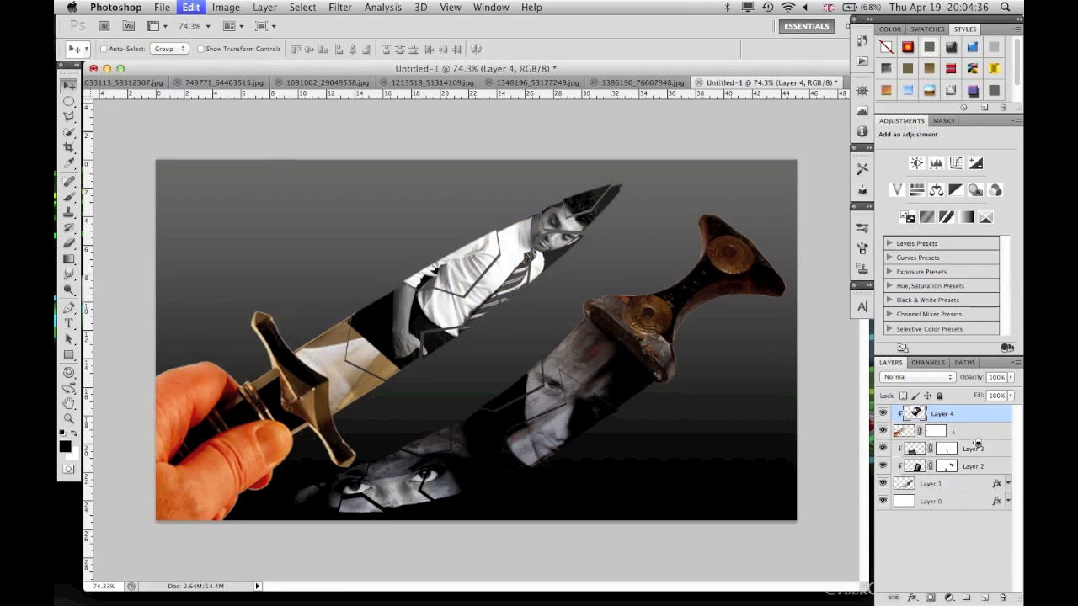
key(super+alt+z)
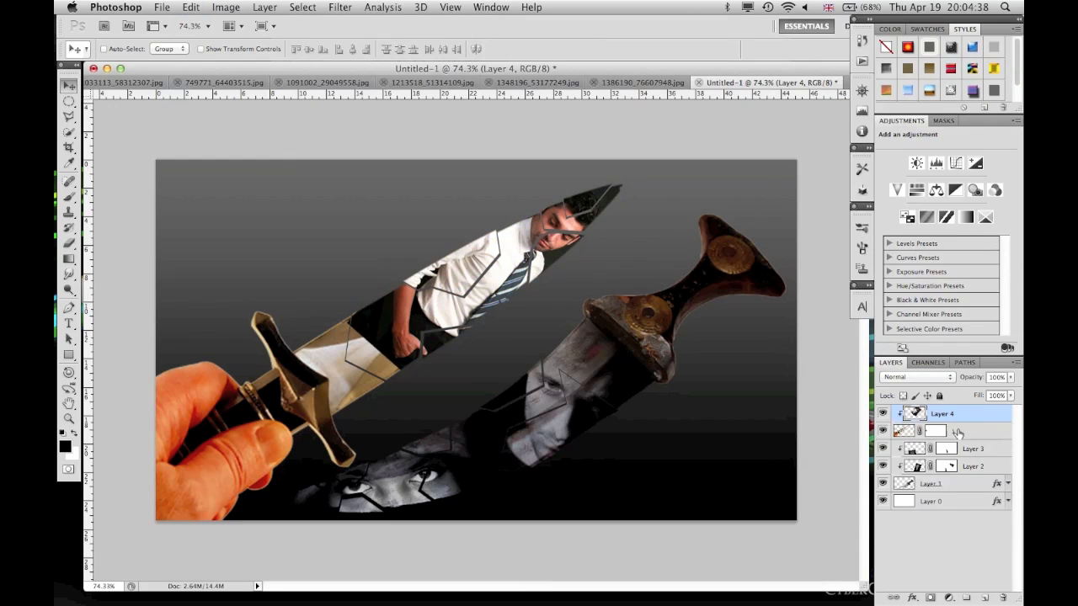
click(916, 377)
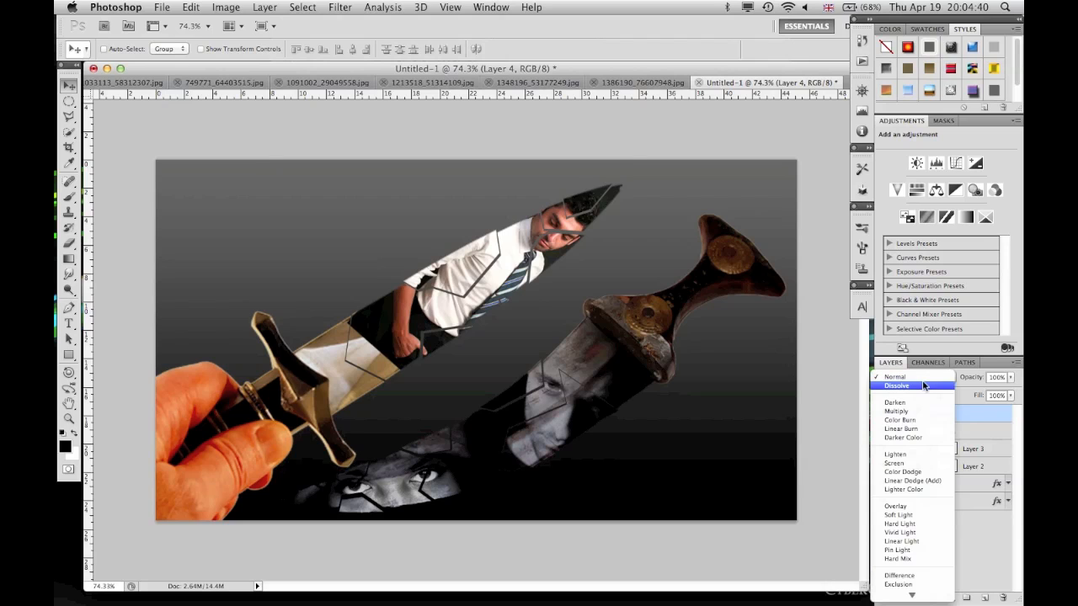
click(914, 509)
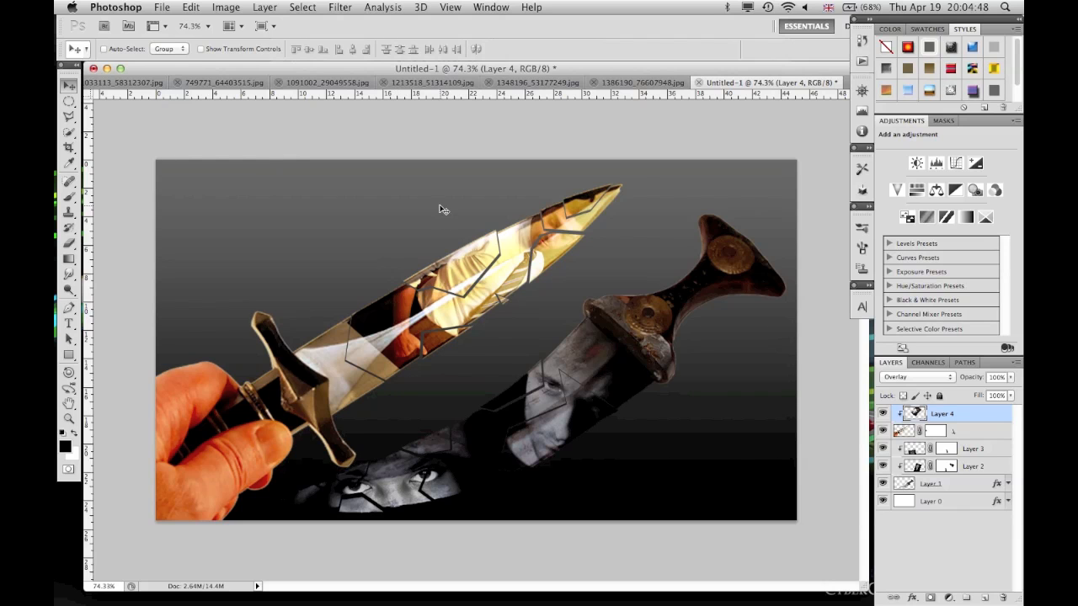
- Try Vivid Light as Layer 4's blending mode and return the layer to Overlay
scroll(439, 209, up, 5)
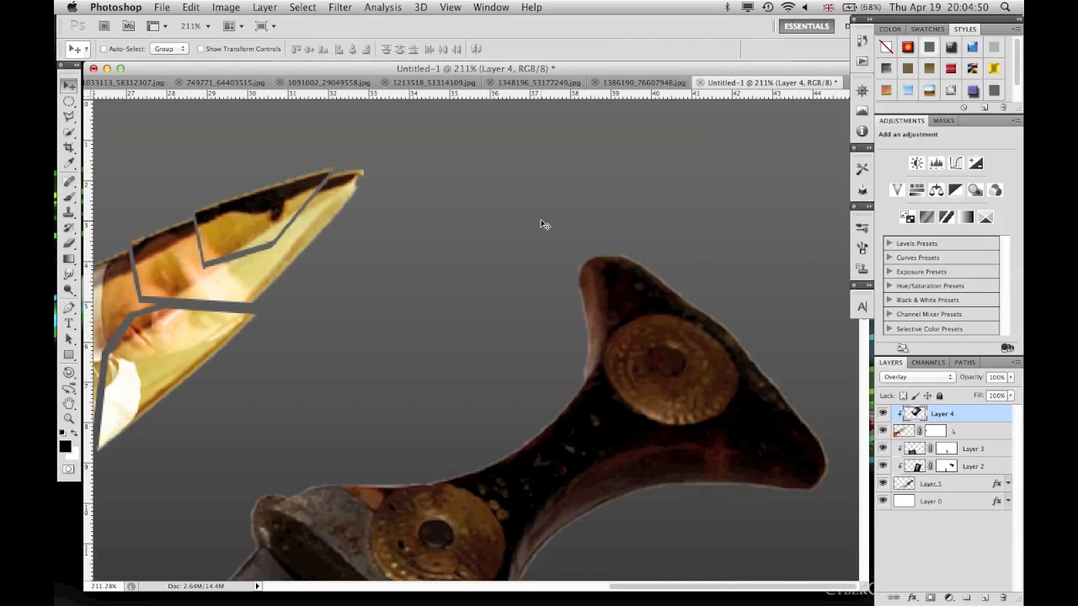
scroll(543, 224, left, 5)
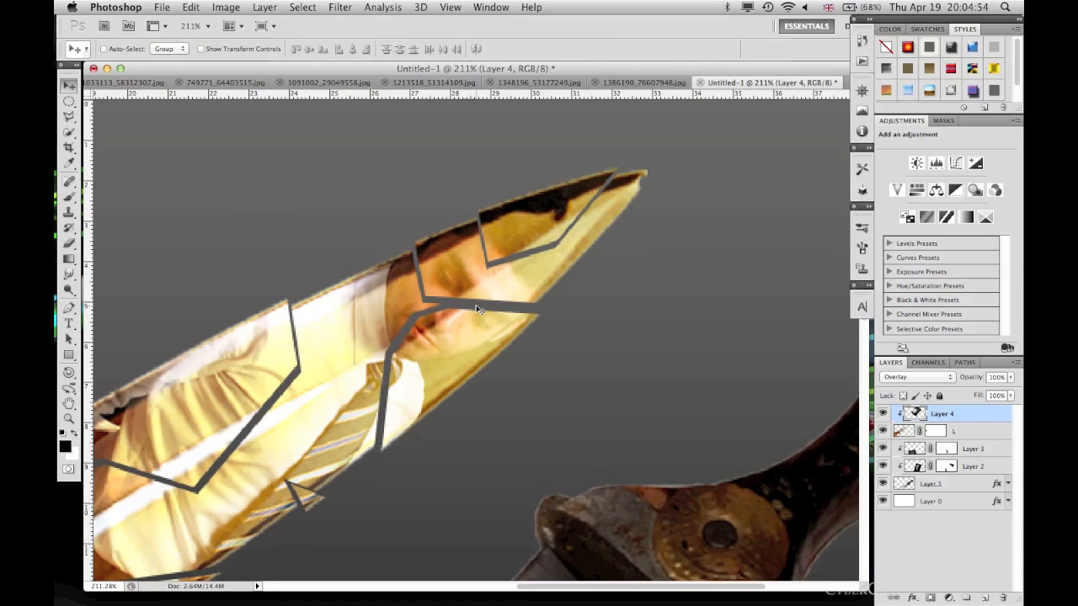
scroll(627, 438, down, 4)
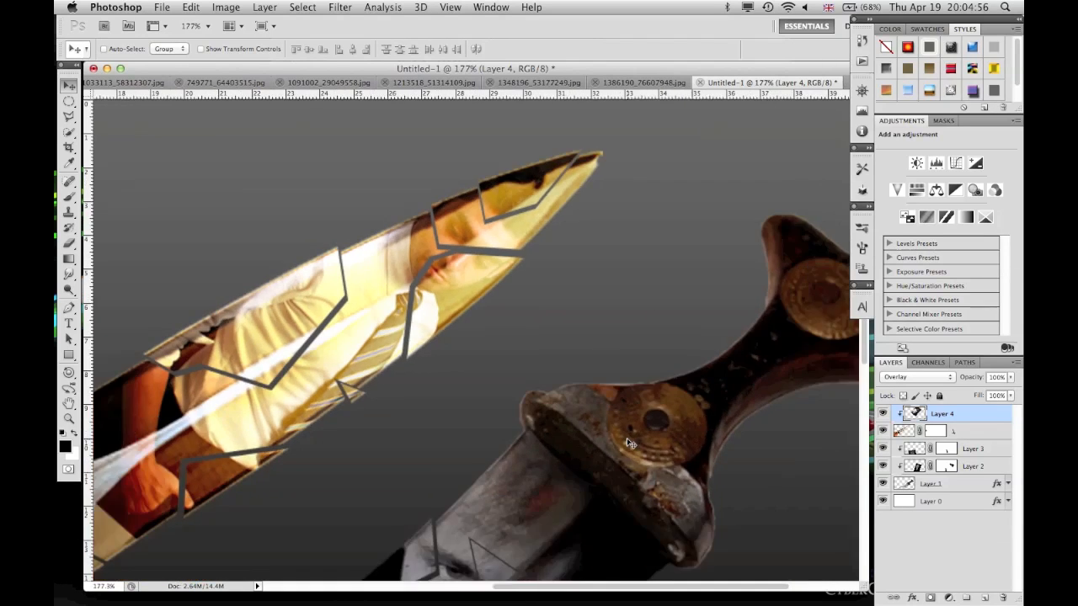
scroll(627, 438, down, 3)
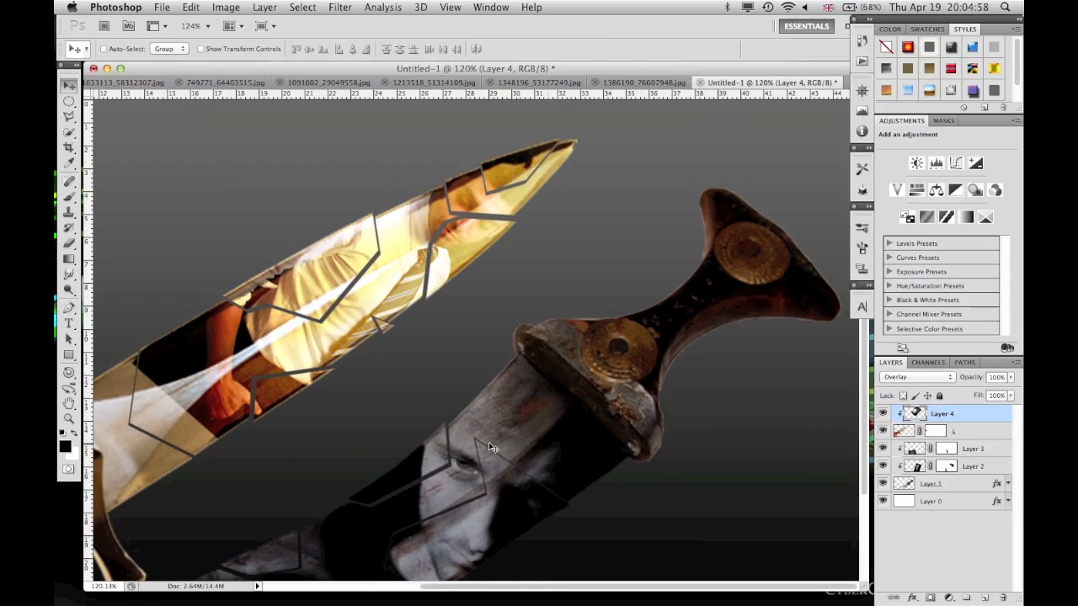
scroll(493, 448, down, 1)
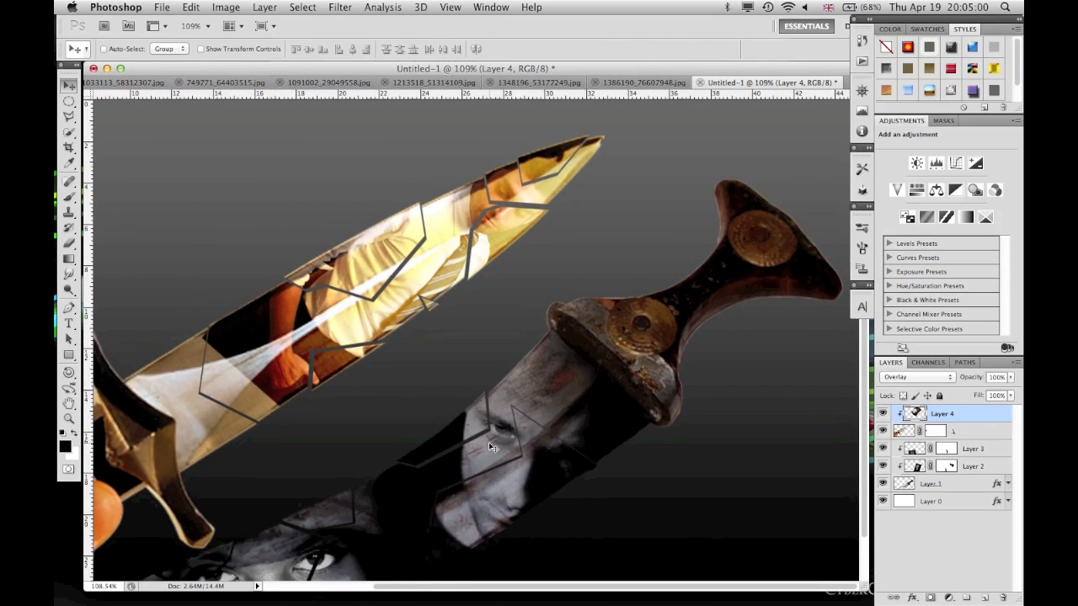
click(917, 377)
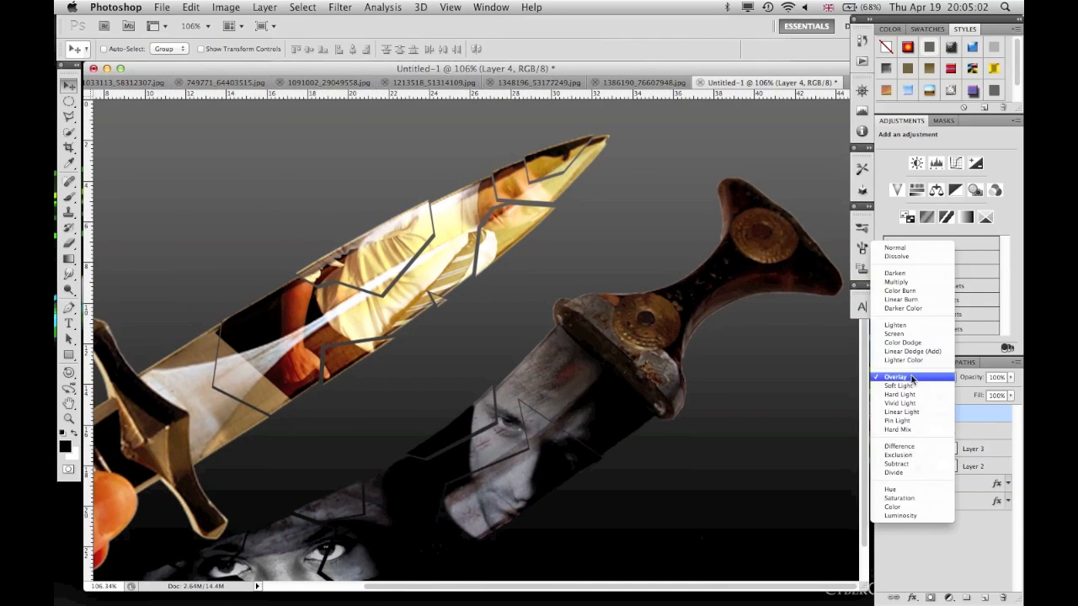
click(917, 405)
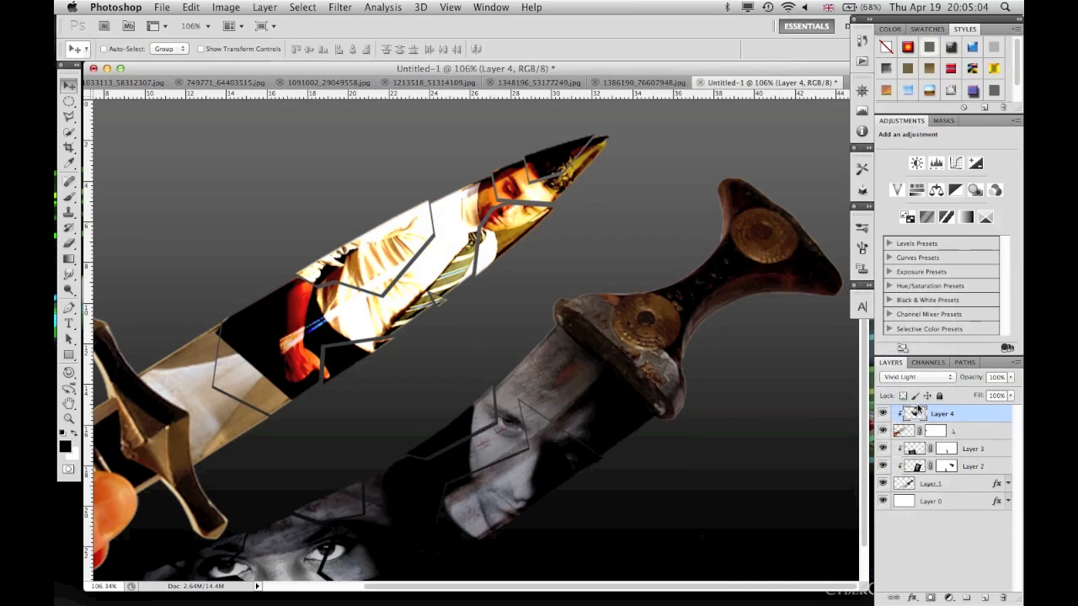
click(902, 379)
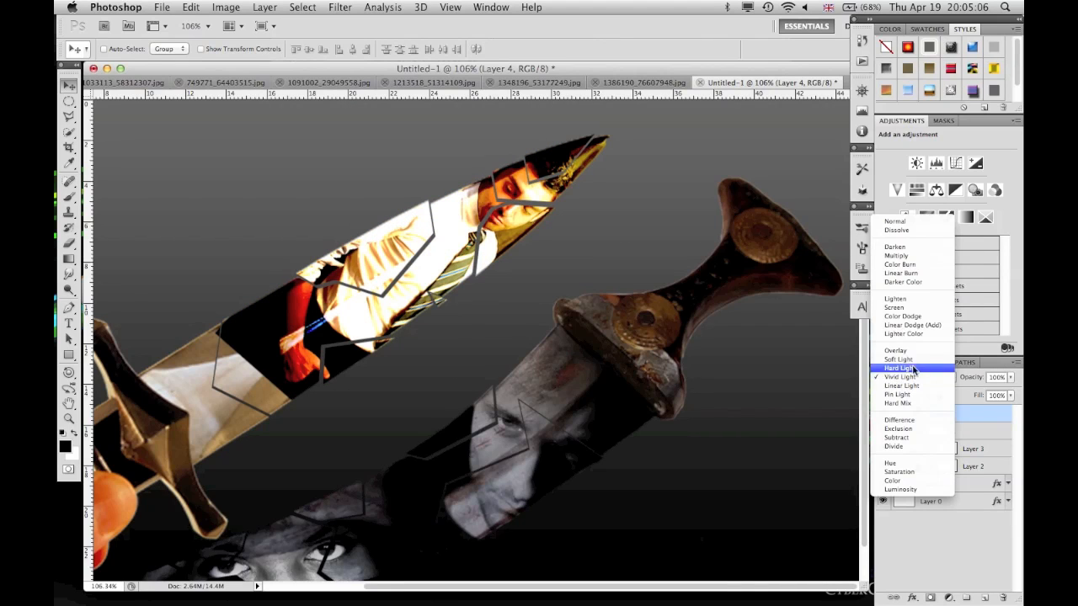
click(910, 352)
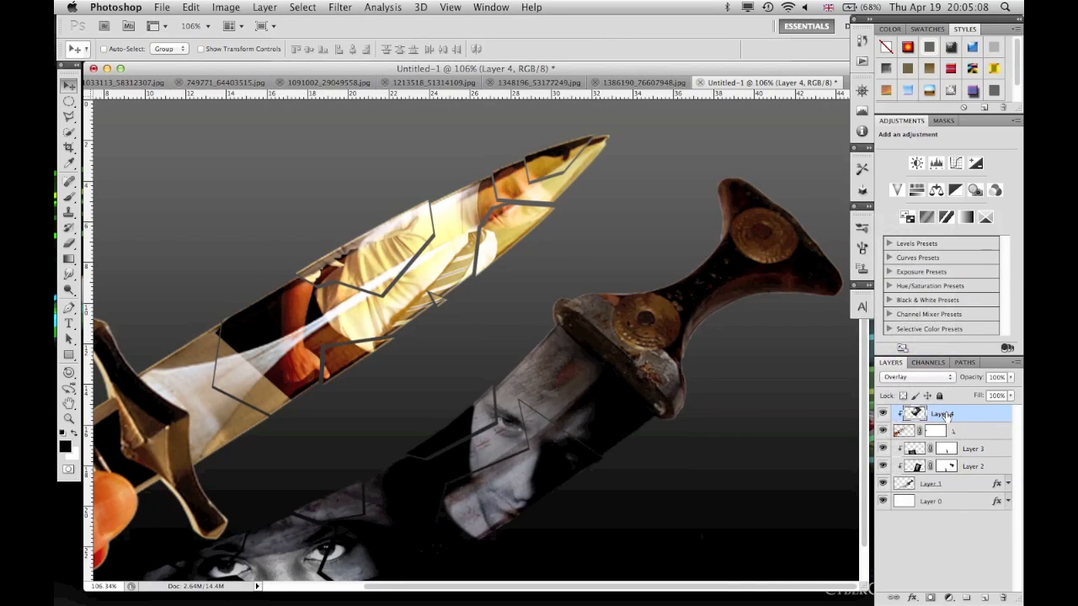
- Reduce Layer 4's saturation to -40 with Hue/Saturation
key(super+u)
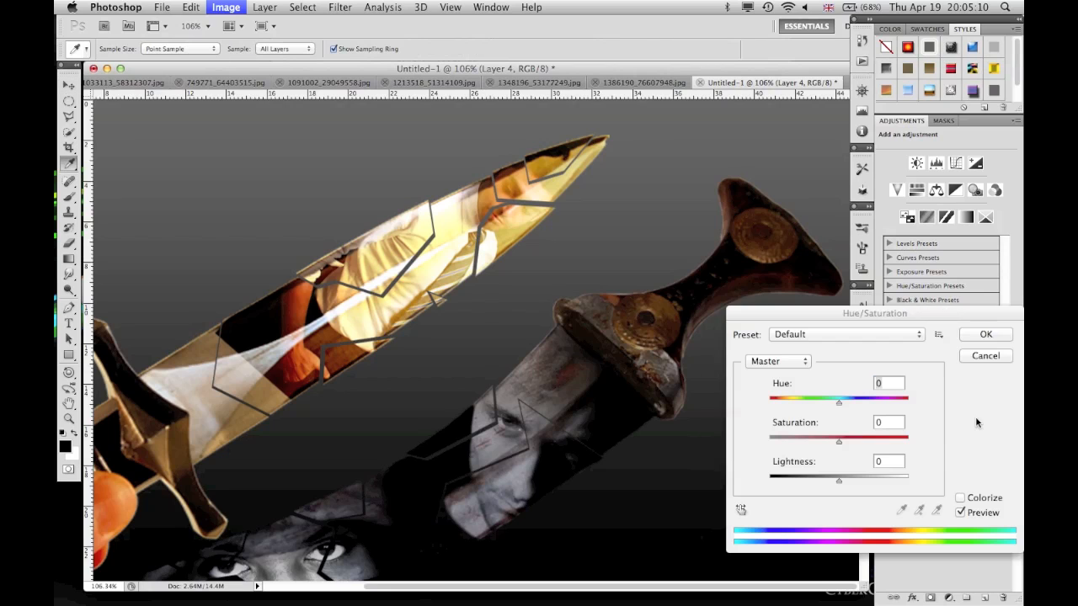
drag(839, 439, 813, 443)
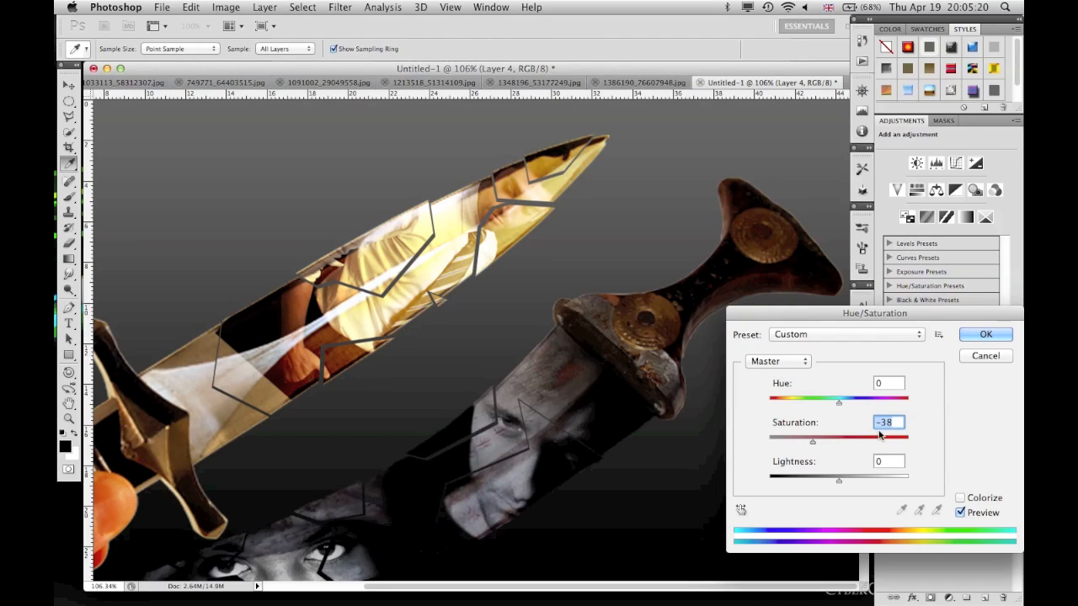
text(-40)
key(Return)
key(v)
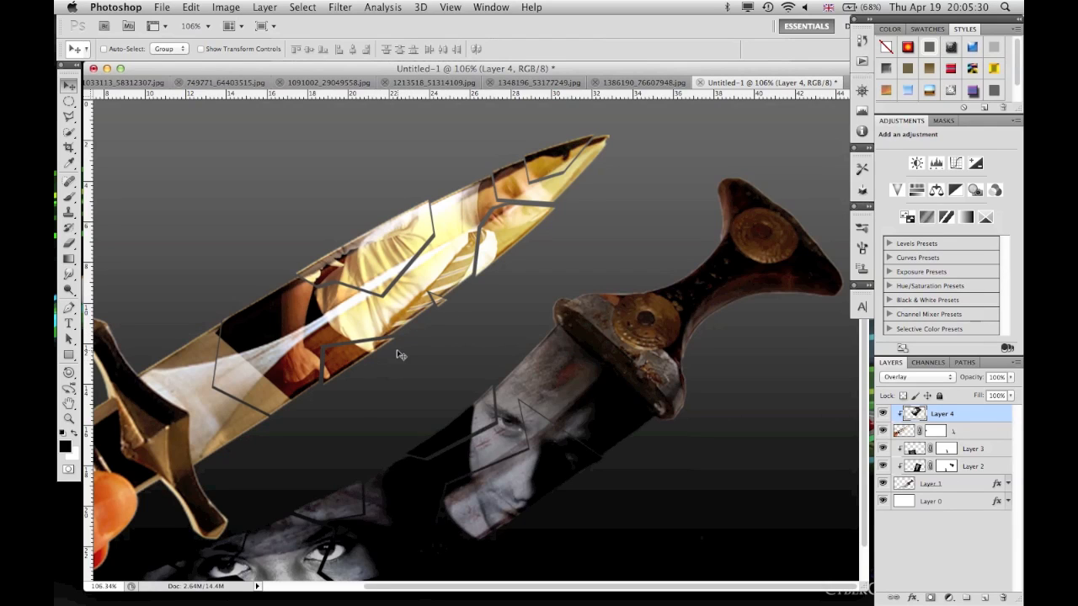
key(super+t)
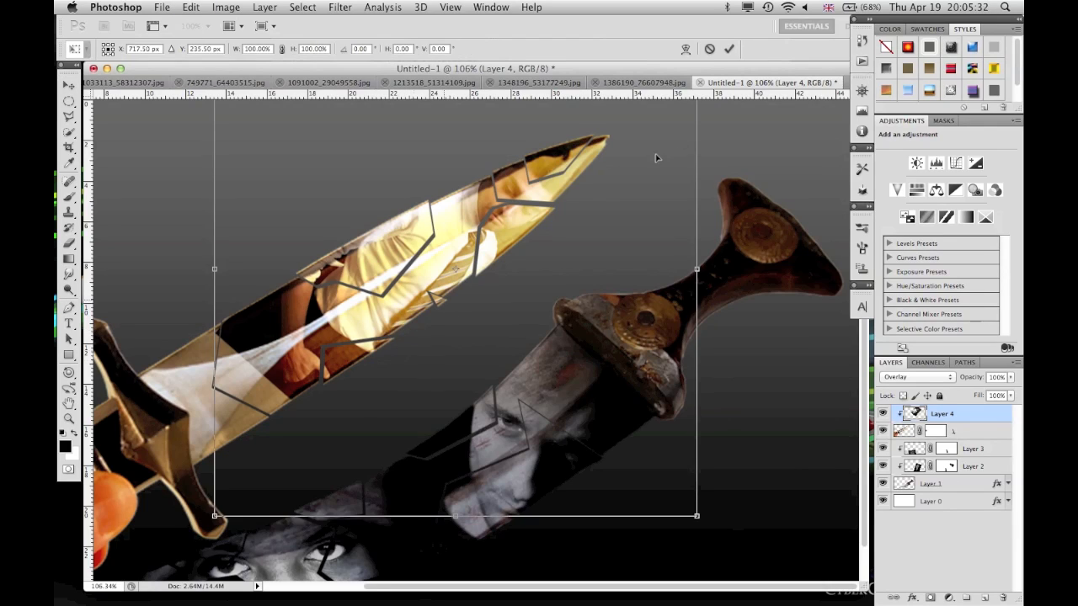
click(729, 48)
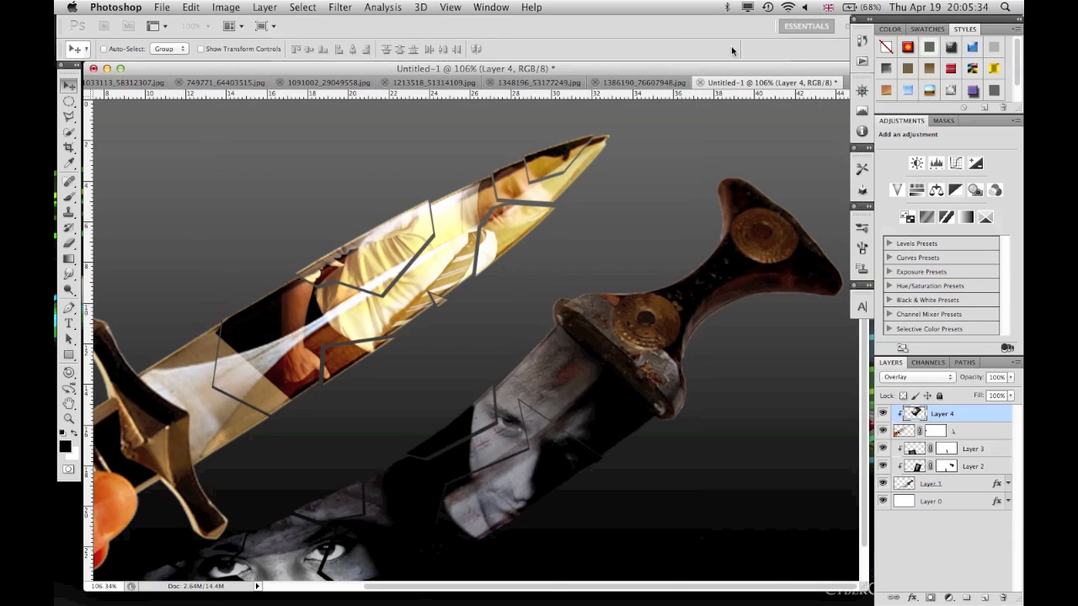
- Copy the photo of the man in sunglasses from 1091002_29049558.jpg into Untitled-1 as a clipped layer above Layer 4
click(226, 82)
click(438, 83)
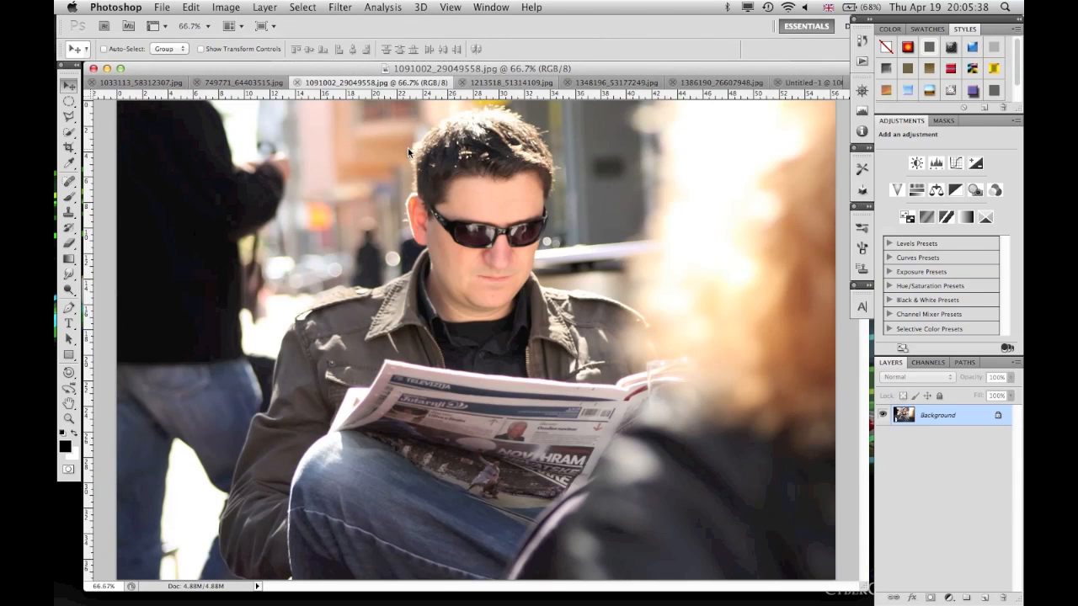
click(811, 83)
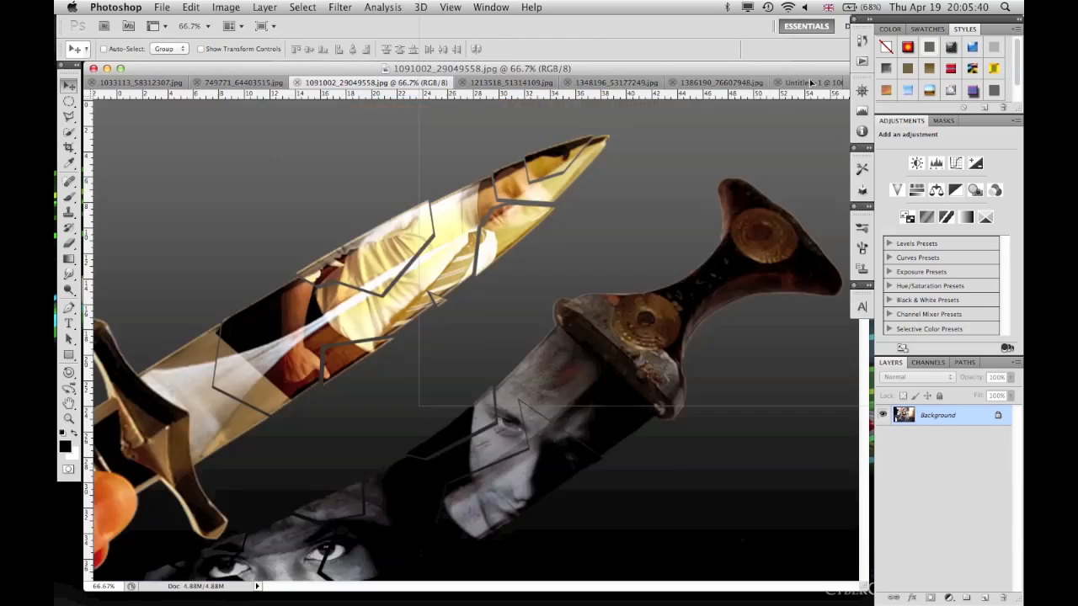
drag(524, 267, 505, 371)
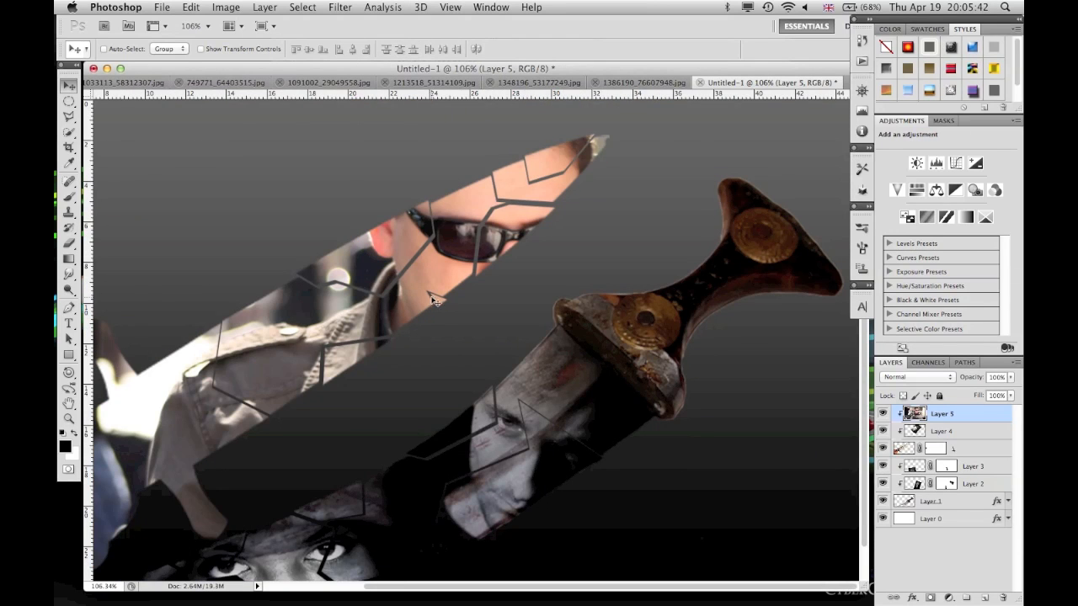
- Scale the sunglasses photo proportionally to about 39% and position the man's face over the golden blade's lower part near the guard
scroll(637, 385, down, 5)
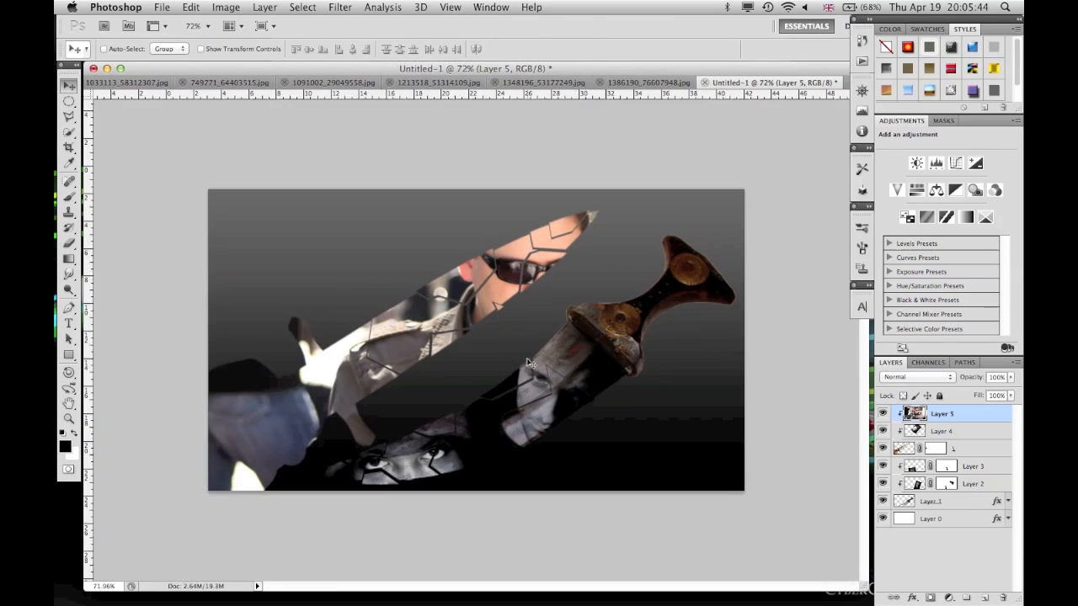
key(ctrl+t)
scroll(708, 317, down, 5)
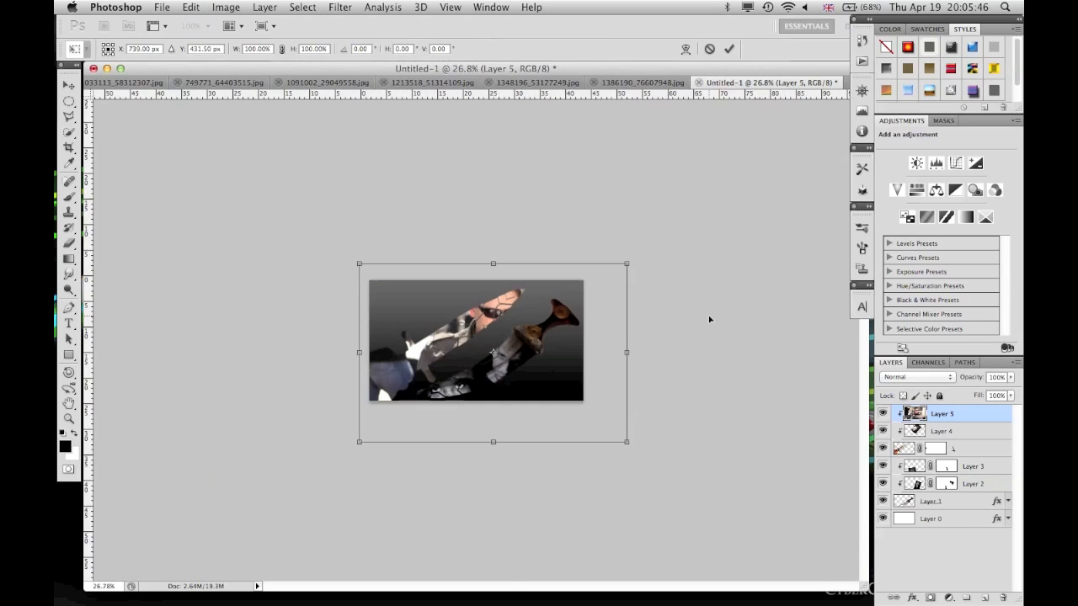
drag(592, 418, 467, 334)
scroll(467, 334, up, 4)
scroll(469, 332, up, 3)
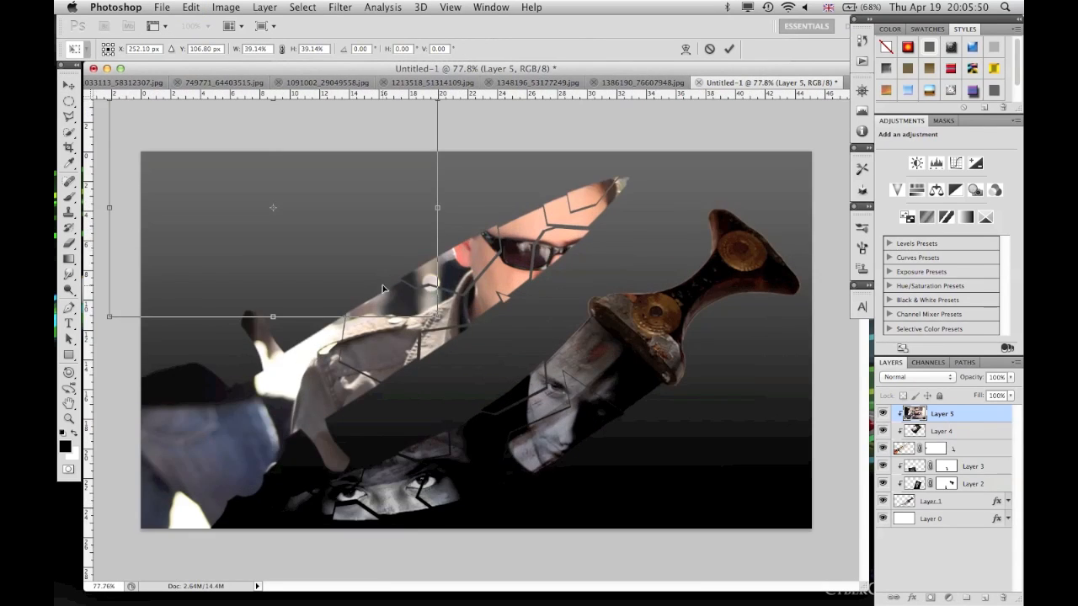
drag(371, 265, 465, 452)
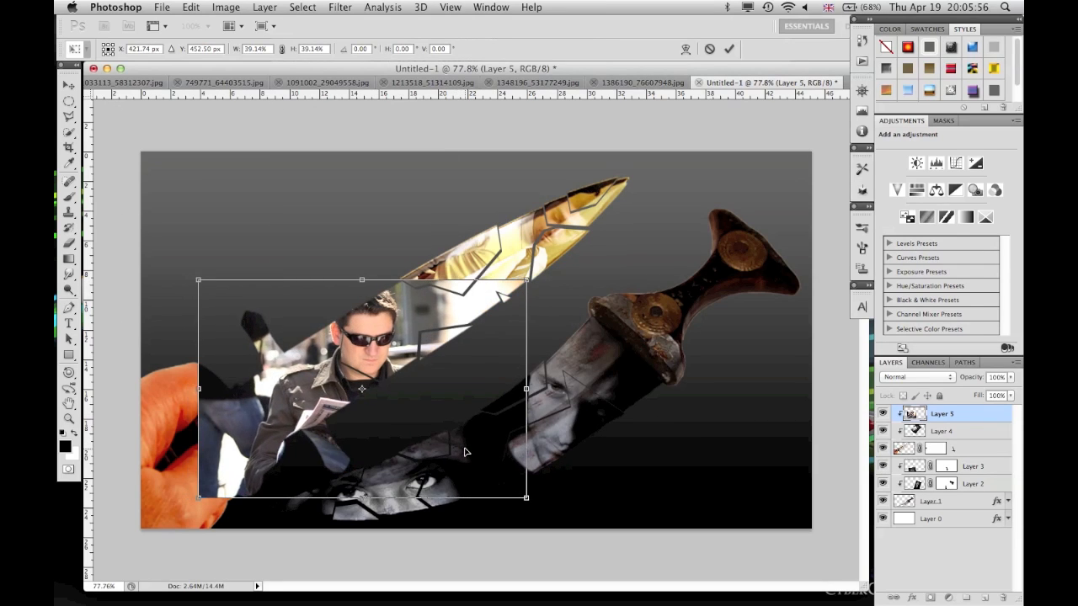
click(729, 49)
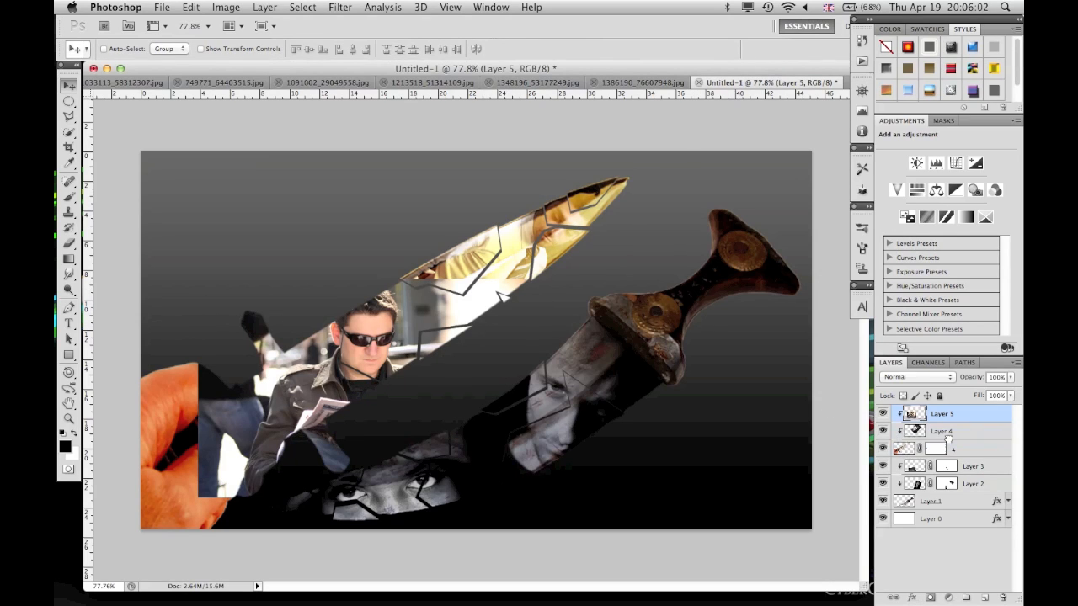
- Try Layer 5 beneath Layer 4 in the layer stack and move it back above Layer 4
drag(949, 437, 949, 444)
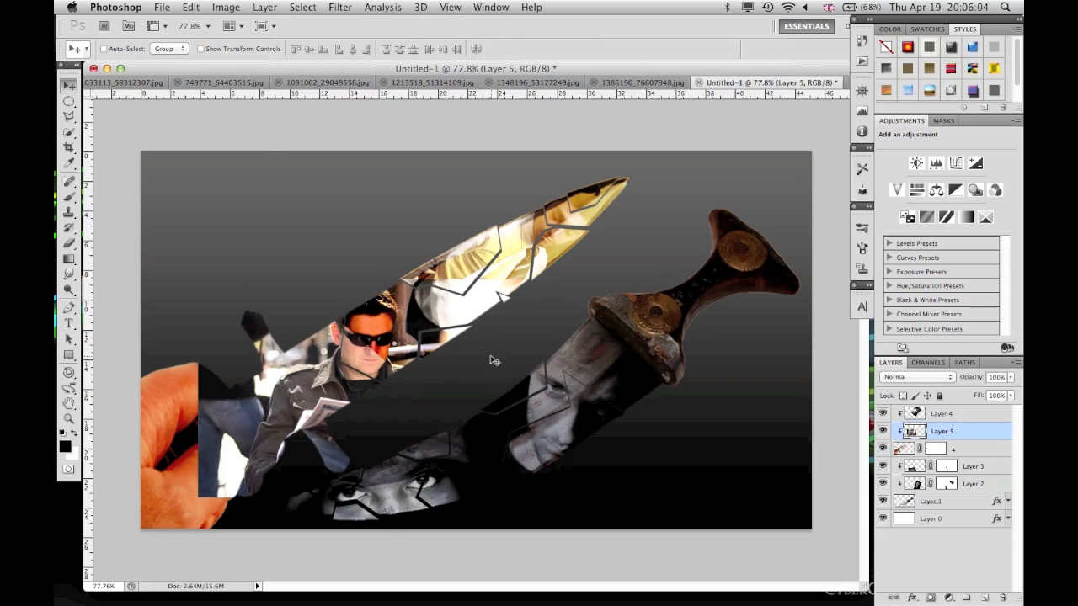
scroll(473, 341, up, 2)
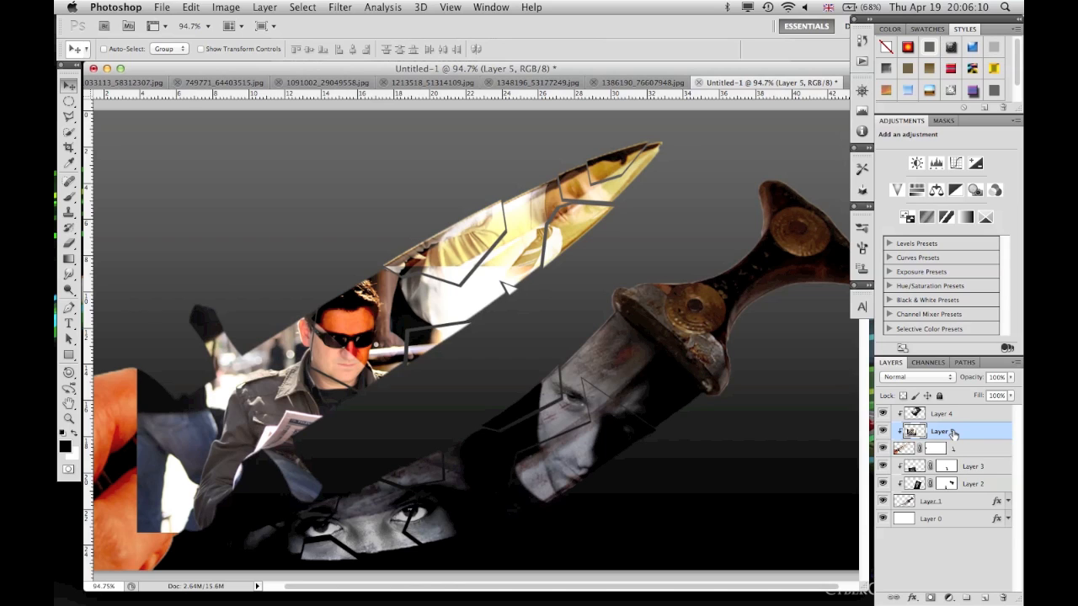
drag(964, 432, 962, 406)
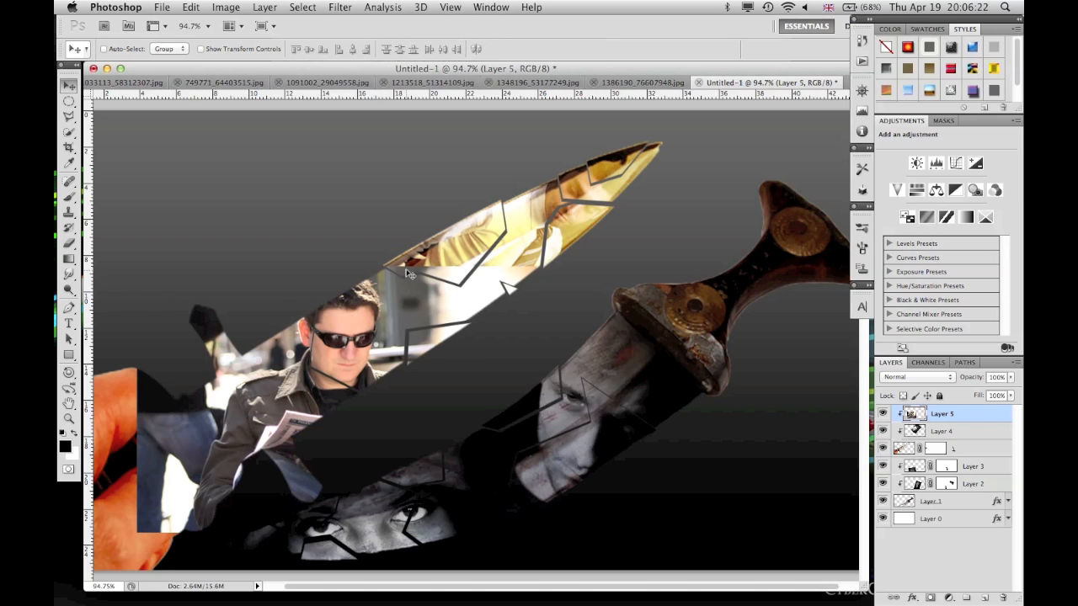
- Add a layer mask to Layer 5 and paint out with a black brush the photo's upper area overlapping the man in the tie
scroll(408, 274, up, 4)
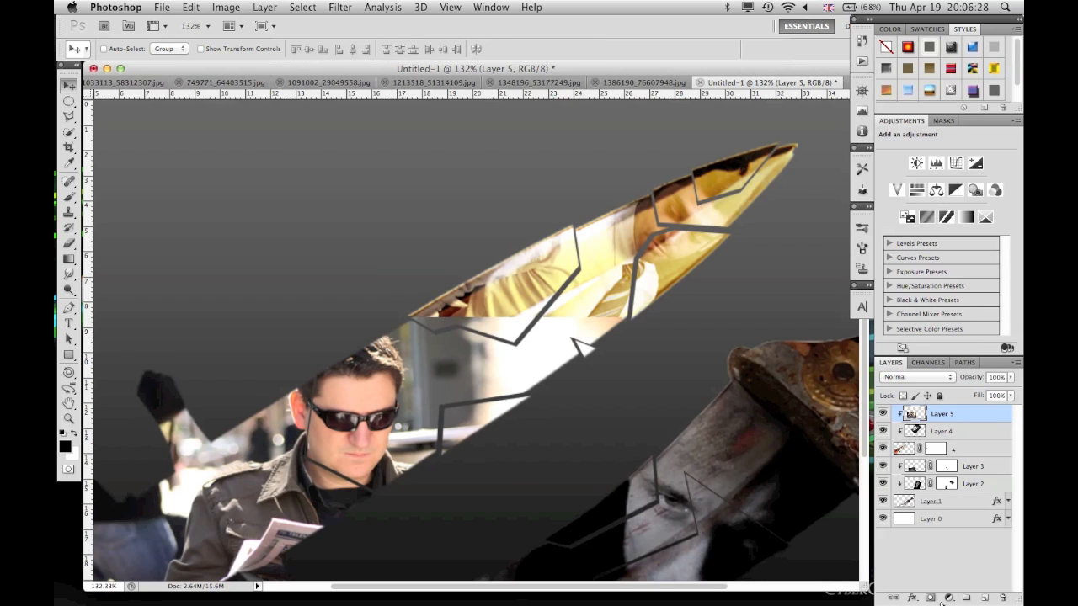
click(931, 598)
click(72, 197)
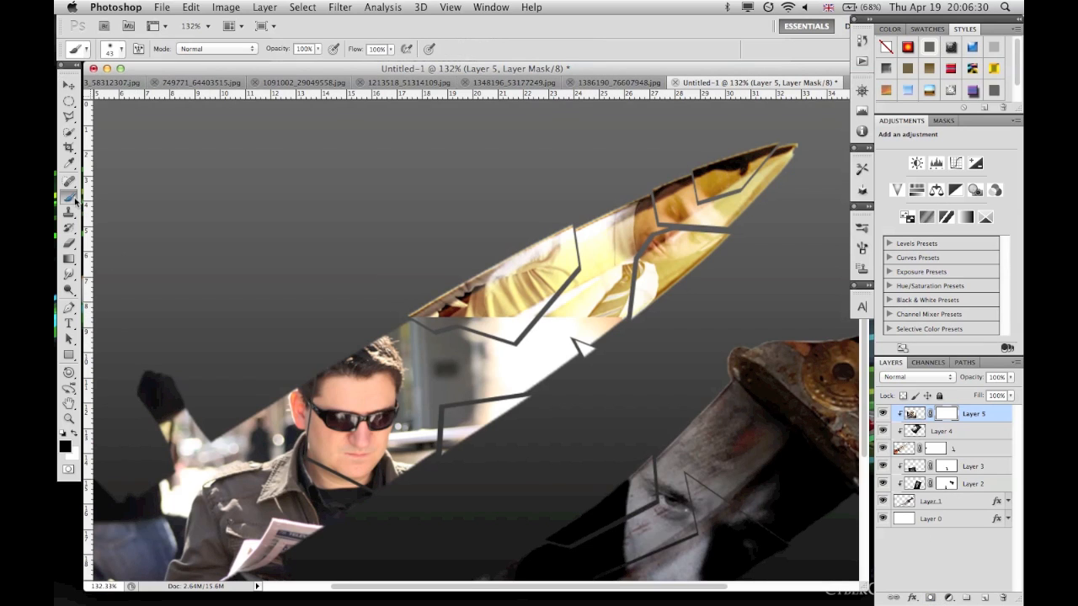
mouse_move(619, 320)
mouse_down()
mouse_move(571, 372)
mouse_move(575, 336)
mouse_move(604, 356)
mouse_move(577, 379)
mouse_move(557, 311)
mouse_move(564, 328)
mouse_move(580, 331)
mouse_move(532, 322)
mouse_move(569, 382)
mouse_move(510, 317)
mouse_move(418, 317)
mouse_move(397, 297)
mouse_move(420, 318)
mouse_move(520, 358)
mouse_move(539, 389)
mouse_move(532, 417)
mouse_move(501, 368)
mouse_move(456, 340)
mouse_move(414, 332)
mouse_move(393, 300)
mouse_up()
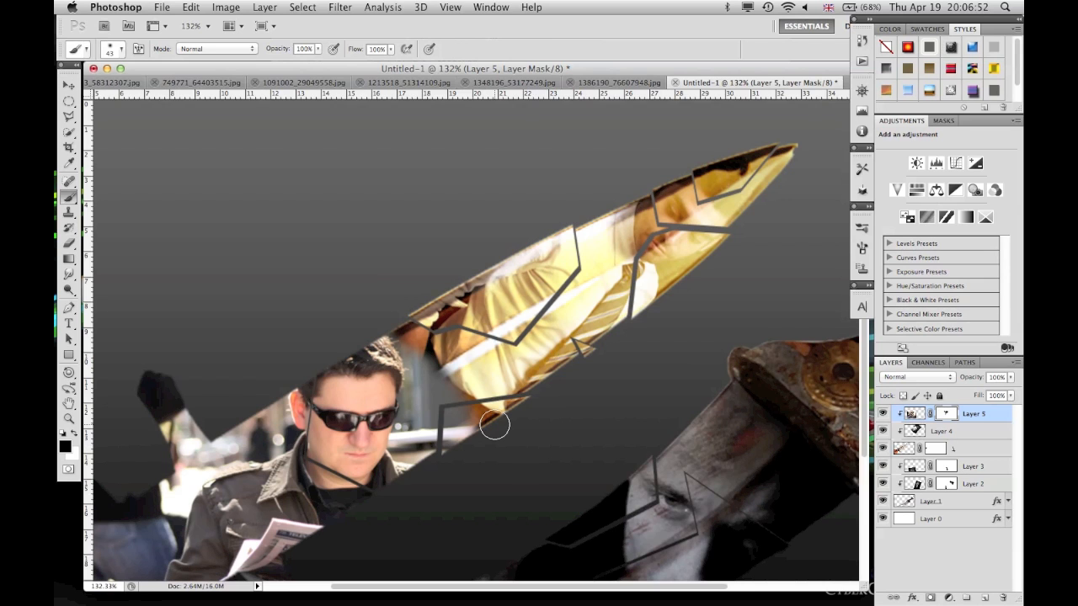
- Set the blending mode of Layer 5, the sunglasses photo, to Overlay
scroll(494, 425, down, 5)
scroll(495, 425, up, 5)
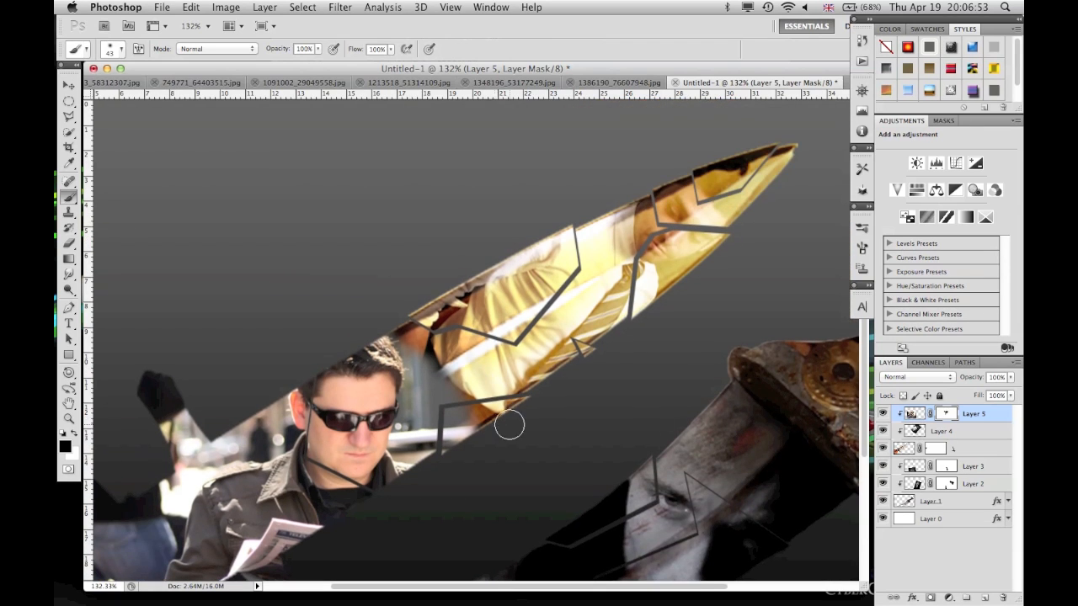
click(896, 379)
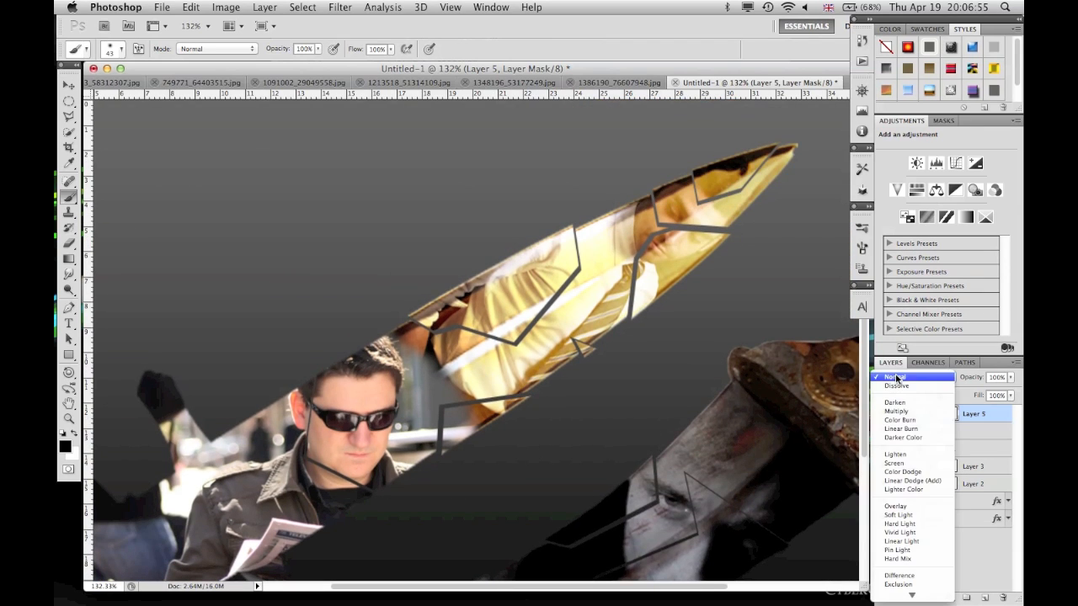
click(900, 507)
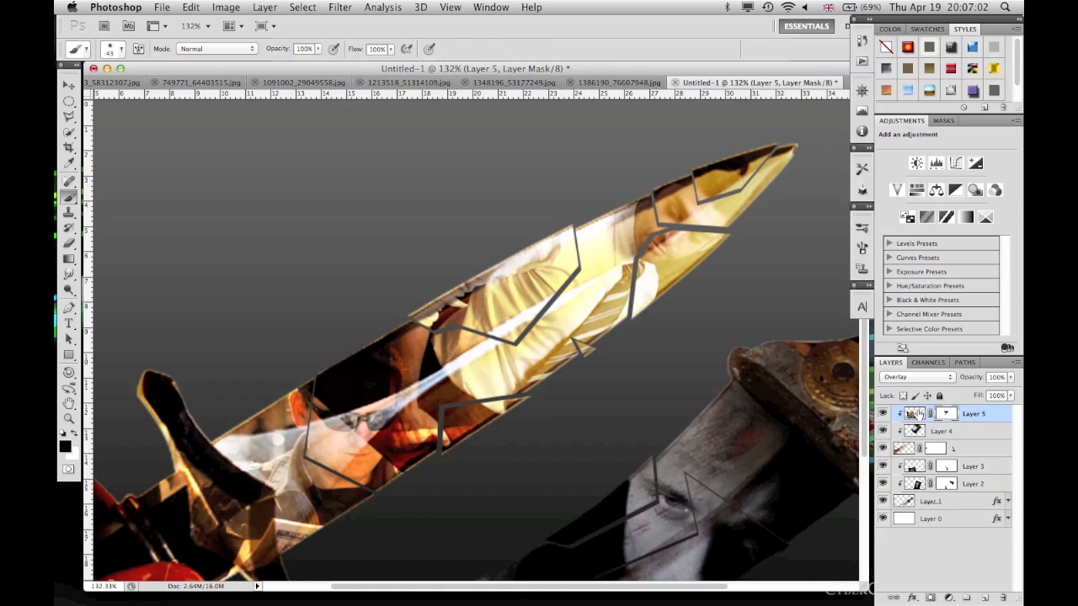
super+click(921, 416)
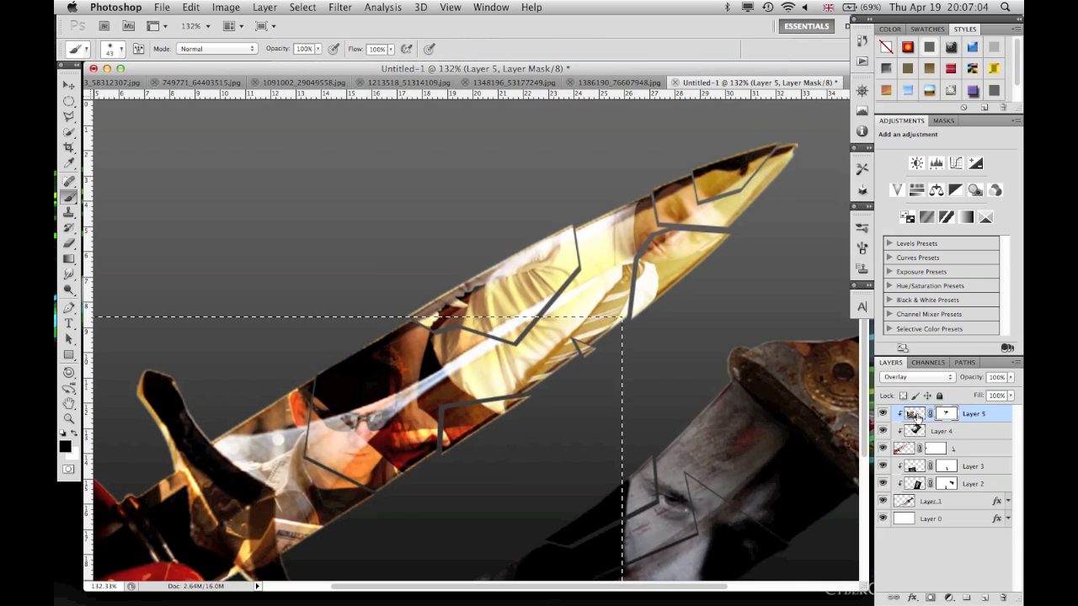
click(917, 416)
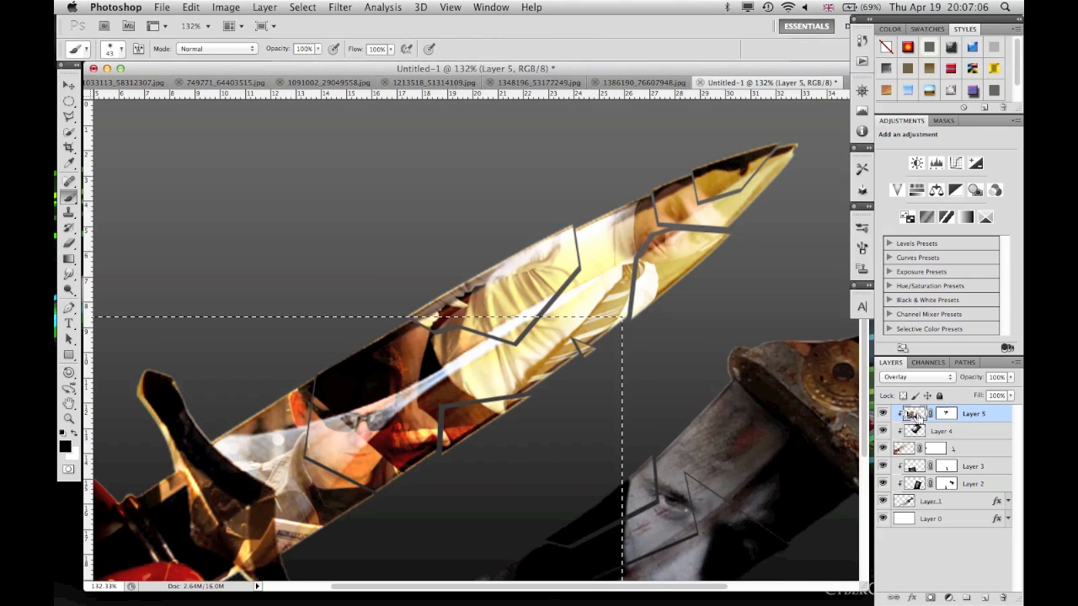
key(super+d)
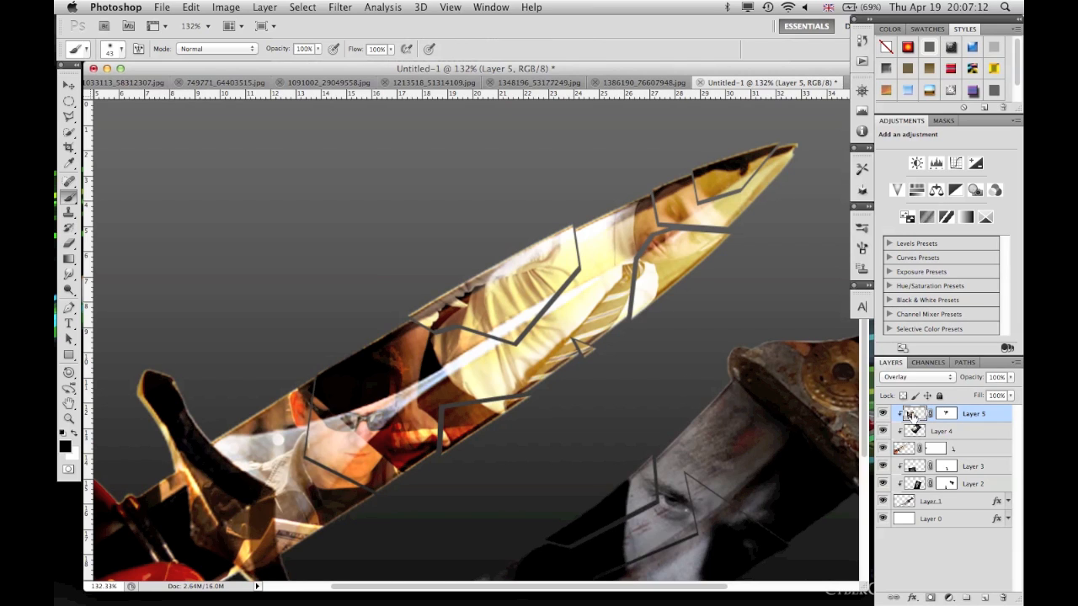
super+click(912, 415)
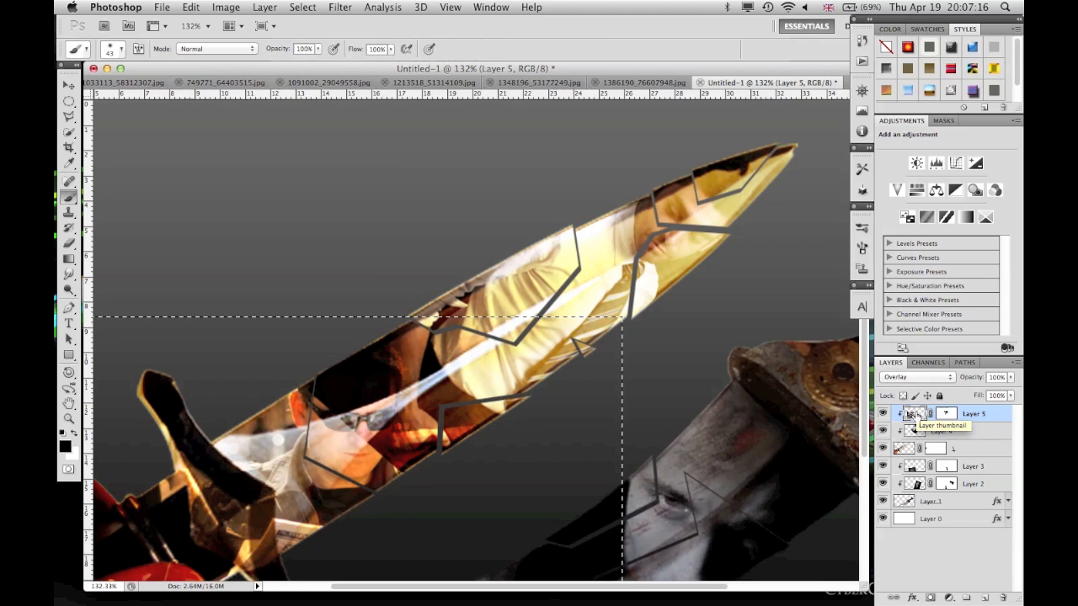
click(947, 414)
key(super+d)
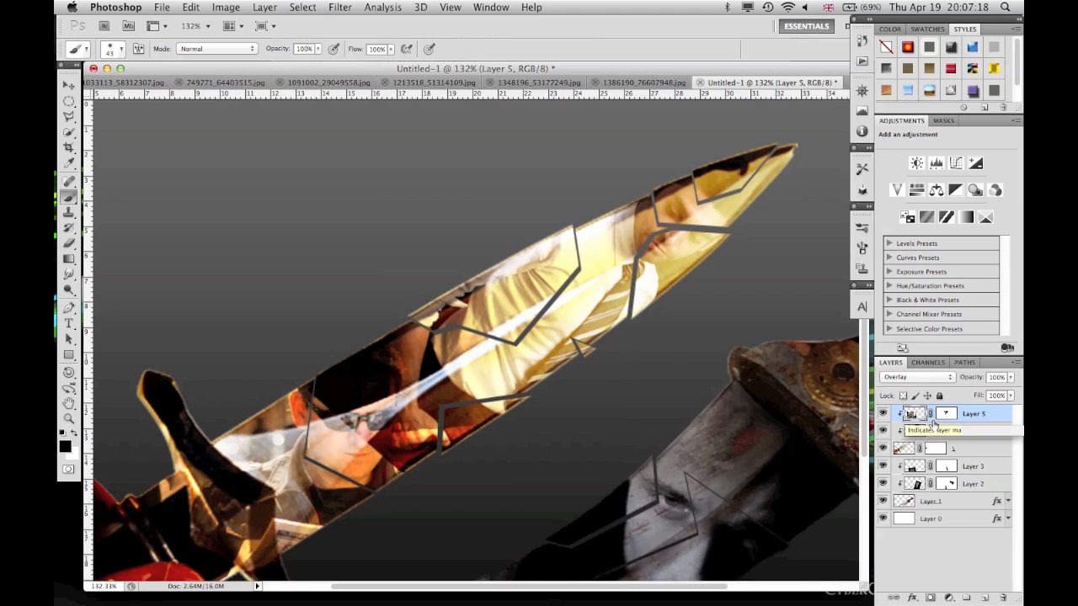
- Try to add a mask to Layer 4 from a selection loaded from Layer 5's layer mask
super+click(947, 415)
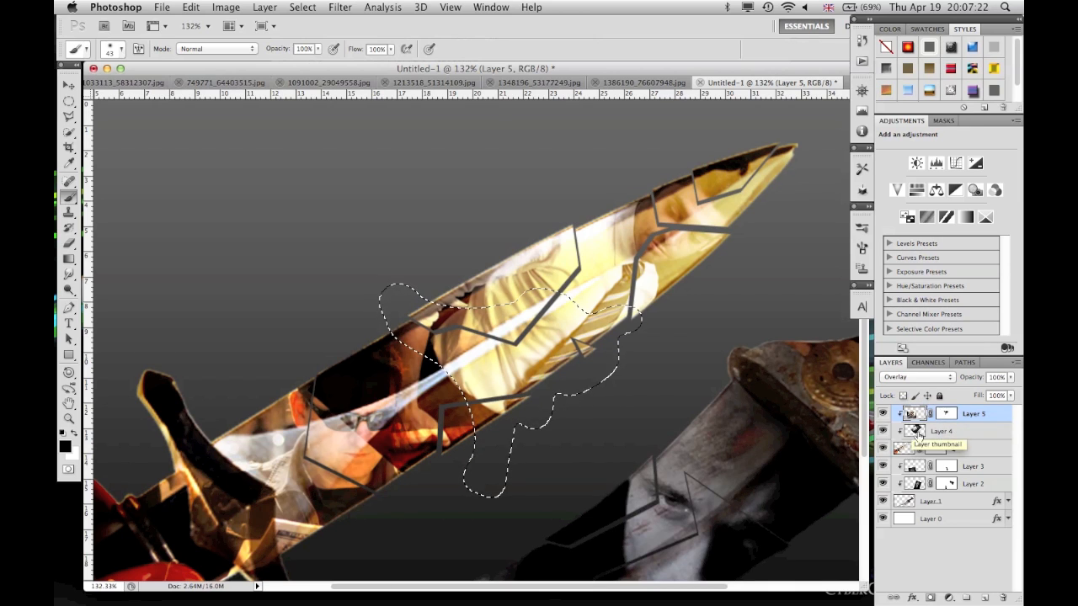
click(950, 430)
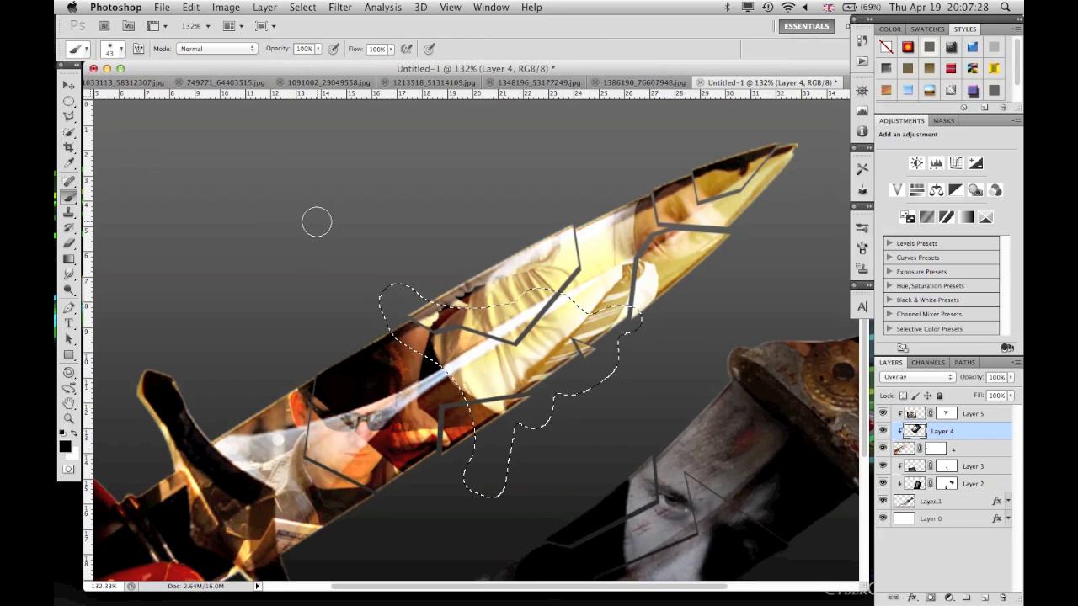
click(931, 598)
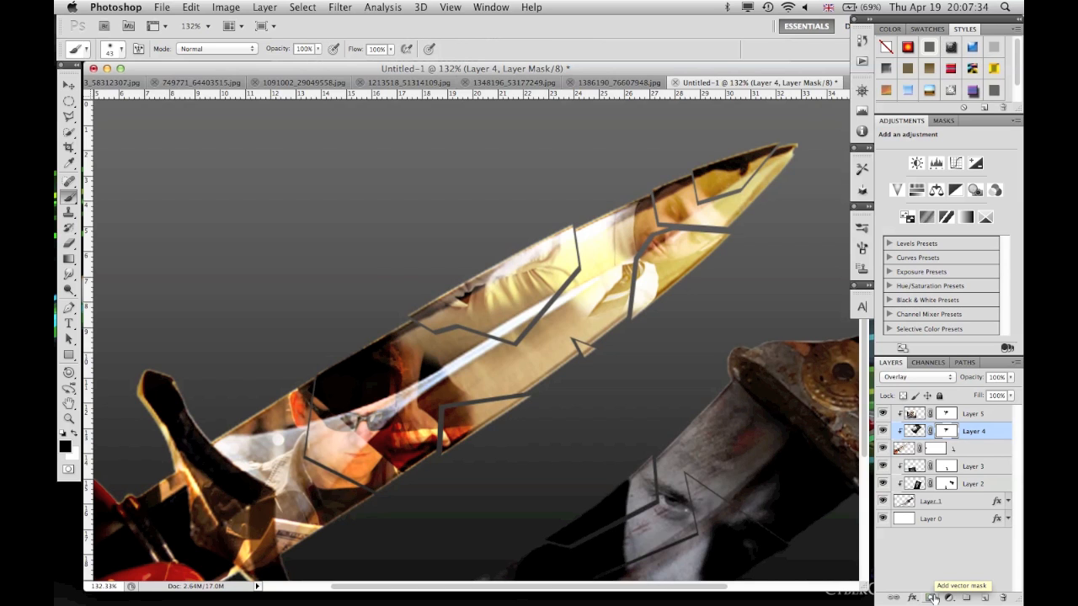
key(super+z)
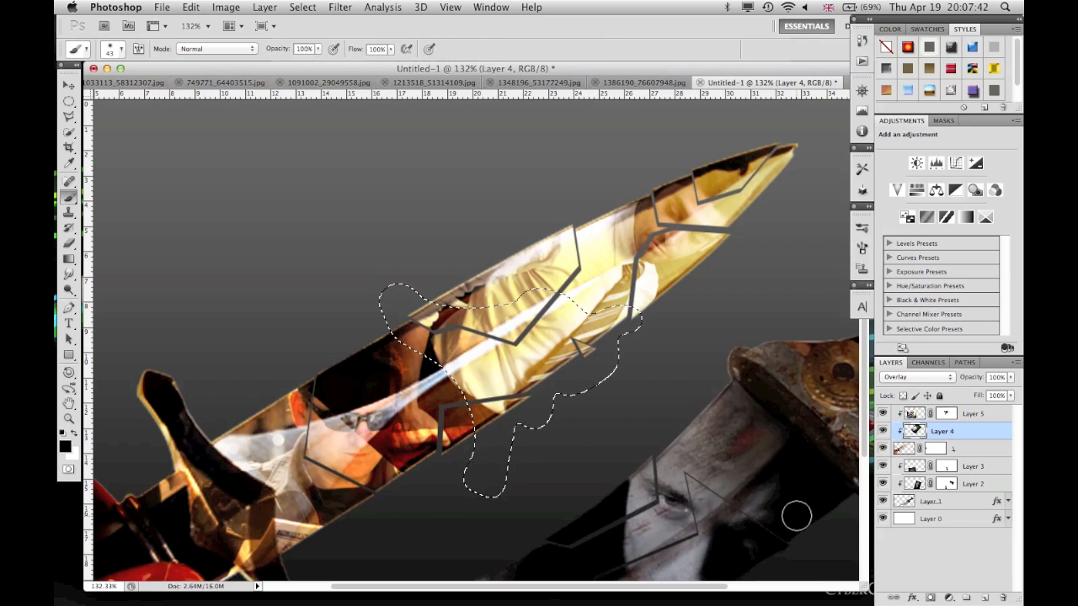
key(super+d)
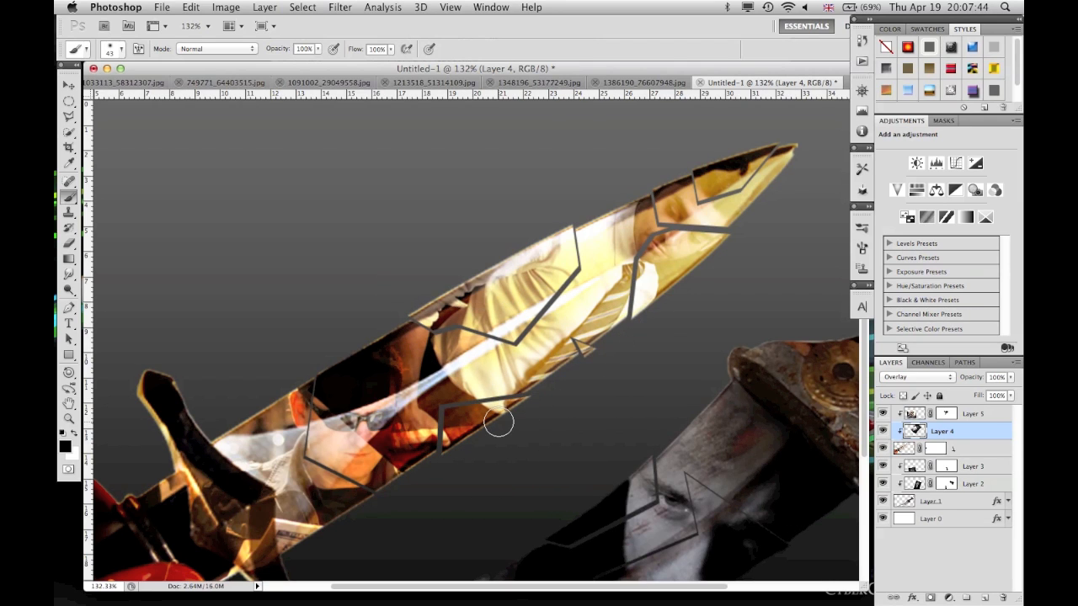
- Add a layer mask to Layer 4 and paint out in black its photo where it overlaps the man in sunglasses
click(929, 598)
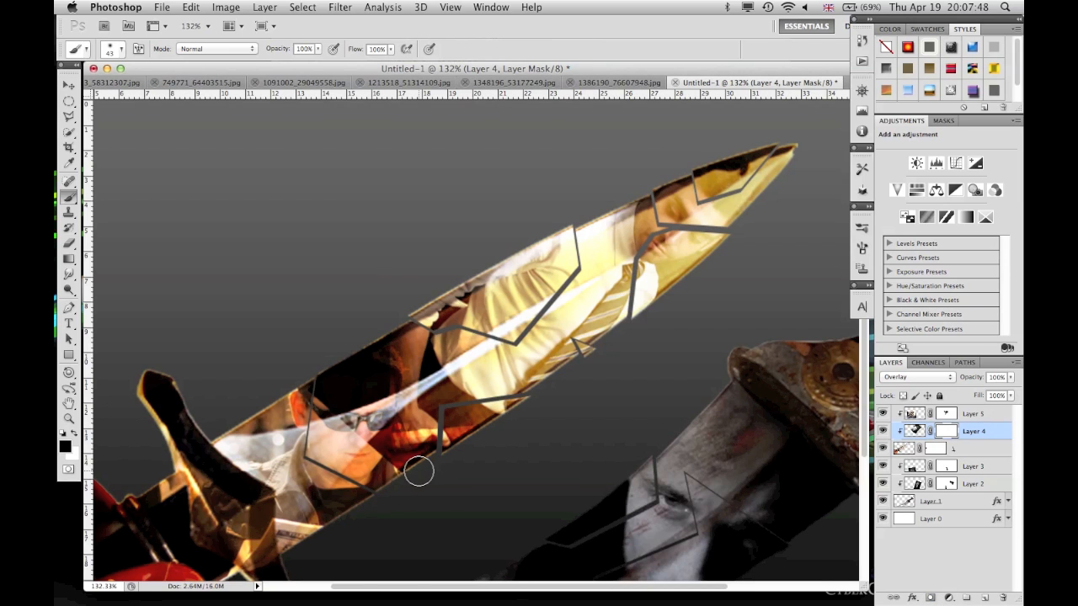
mouse_move(418, 473)
mouse_down()
mouse_move(326, 408)
mouse_move(301, 374)
mouse_move(419, 469)
mouse_move(309, 356)
mouse_move(478, 484)
mouse_move(288, 314)
mouse_move(458, 472)
mouse_move(481, 479)
mouse_move(334, 308)
mouse_move(493, 469)
mouse_move(397, 370)
mouse_move(382, 334)
mouse_move(392, 329)
mouse_move(405, 357)
mouse_move(483, 423)
mouse_up()
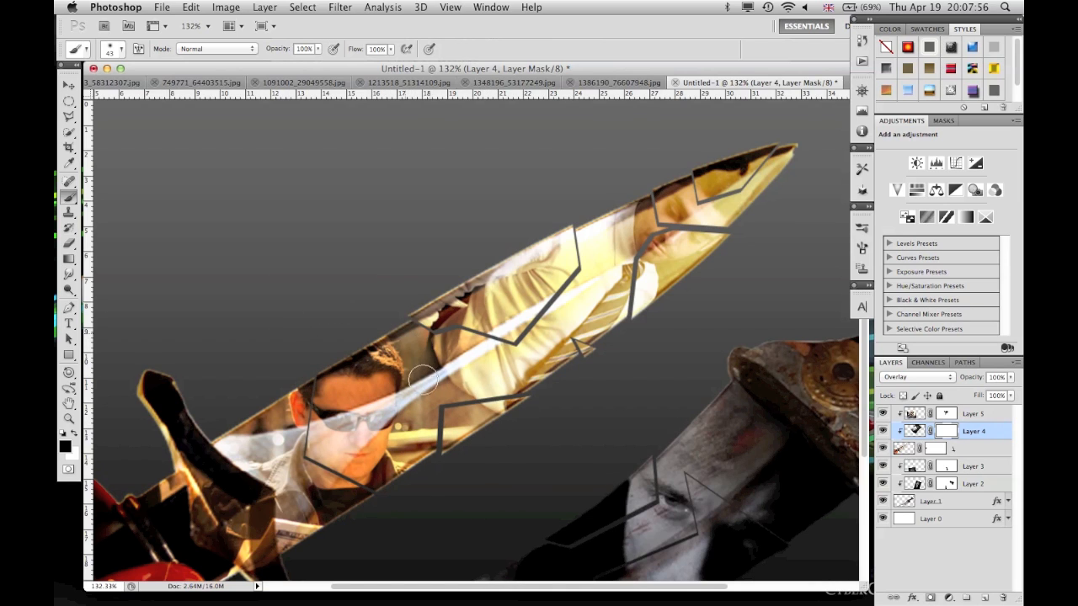
mouse_move(523, 475)
mouse_down()
mouse_move(652, 426)
mouse_move(458, 376)
mouse_move(523, 338)
mouse_up()
- Outline the central part of the golden dagger's guard with a polygonal lasso selection along the blade's edge
scroll(183, 357, down, 5)
scroll(184, 357, left, 5)
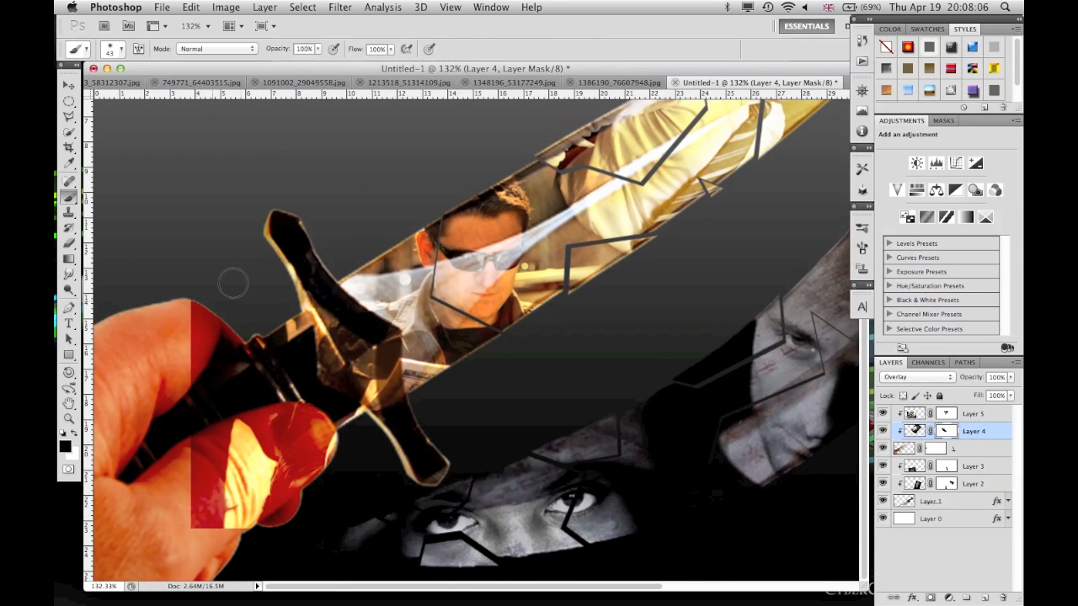
scroll(316, 259, up, 1)
scroll(315, 259, up, 3)
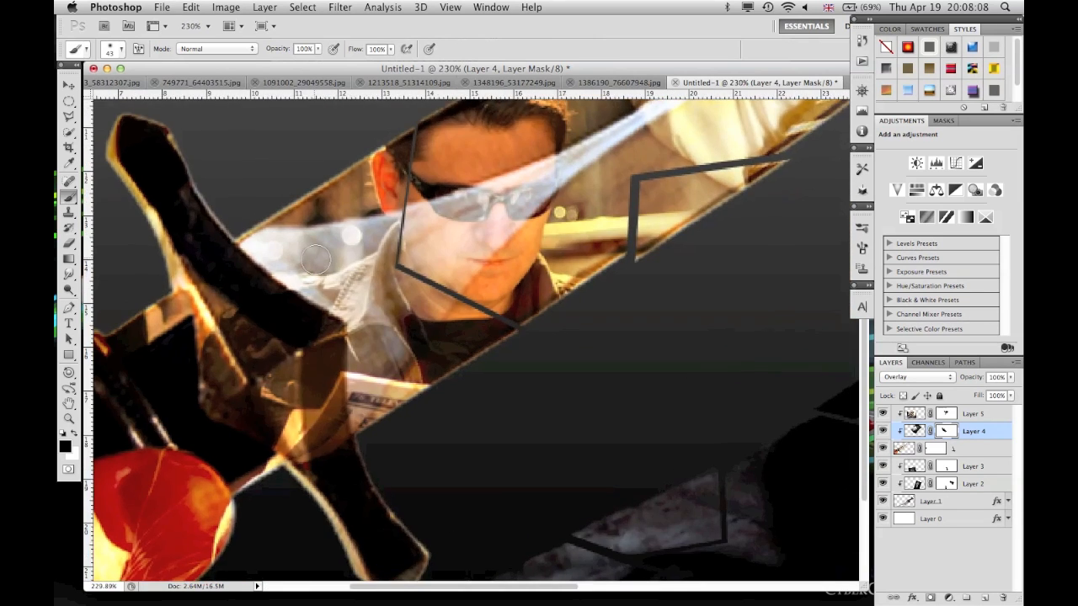
click(71, 118)
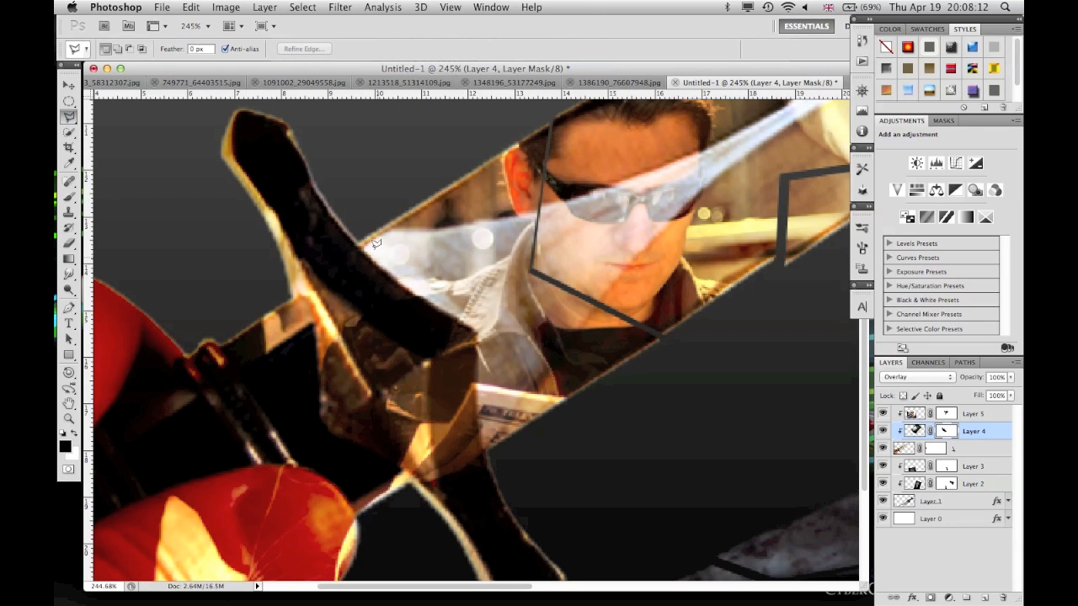
click(349, 226)
scroll(353, 227, up, 1)
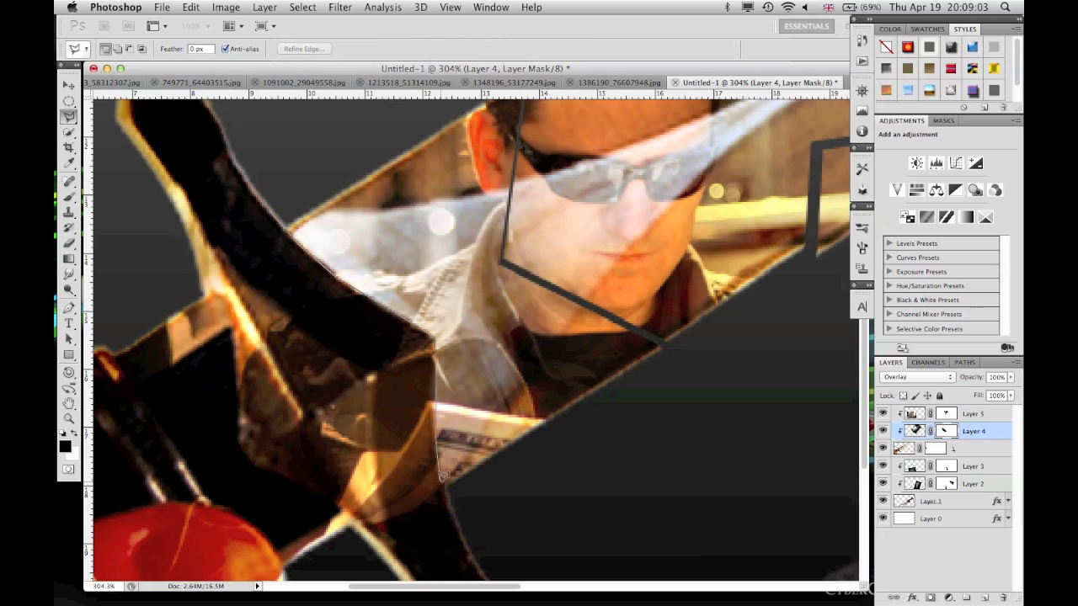
click(445, 477)
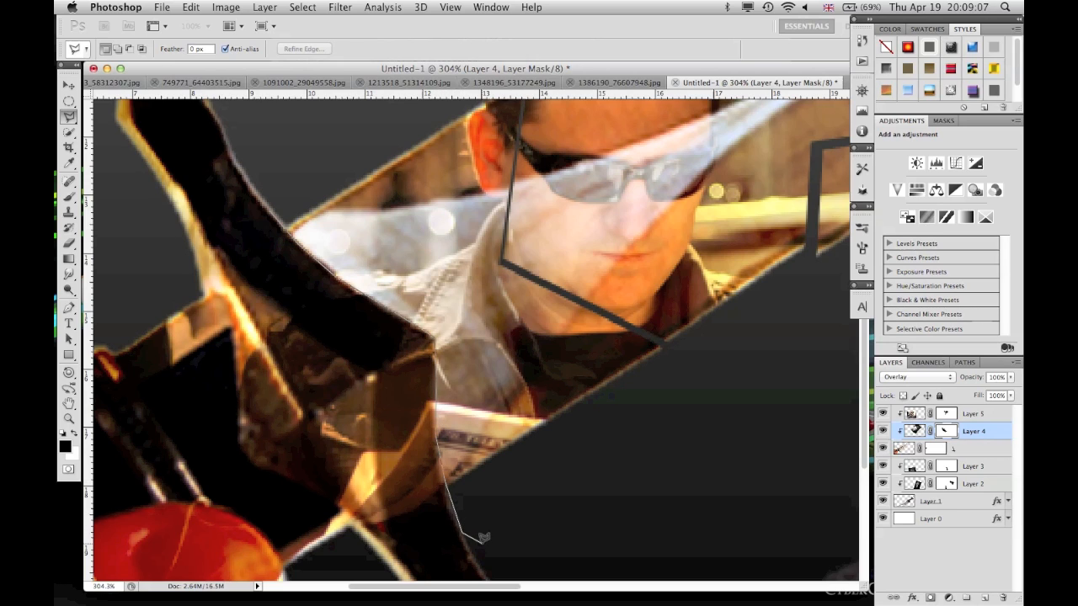
click(313, 580)
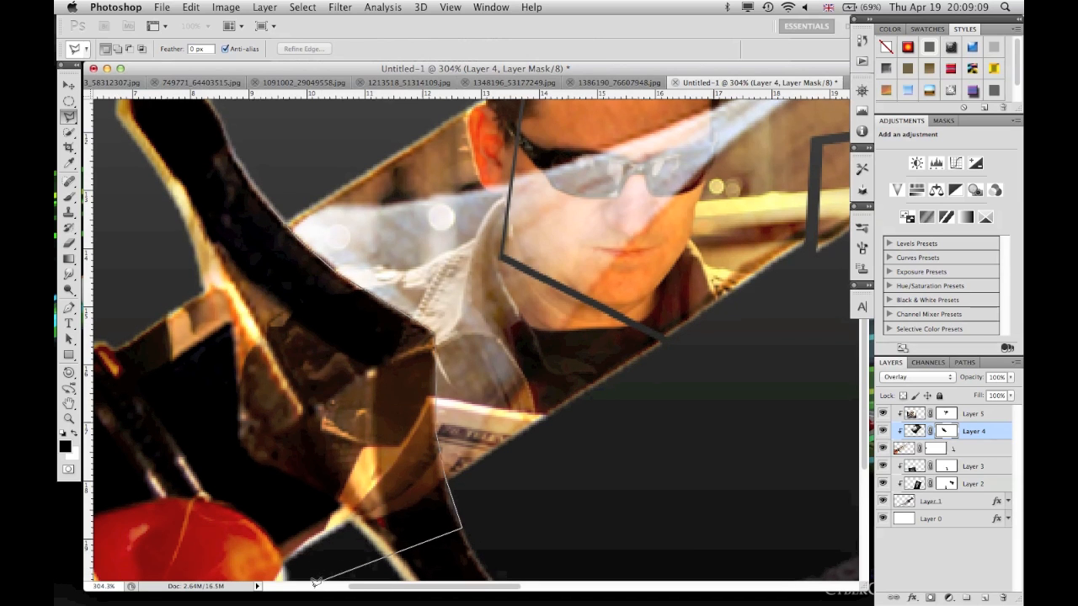
double_click(136, 327)
- Clear the selected guard area from Layer 5's sunglasses photo and deselect it
scroll(430, 380, down, 2)
scroll(444, 373, down, 2)
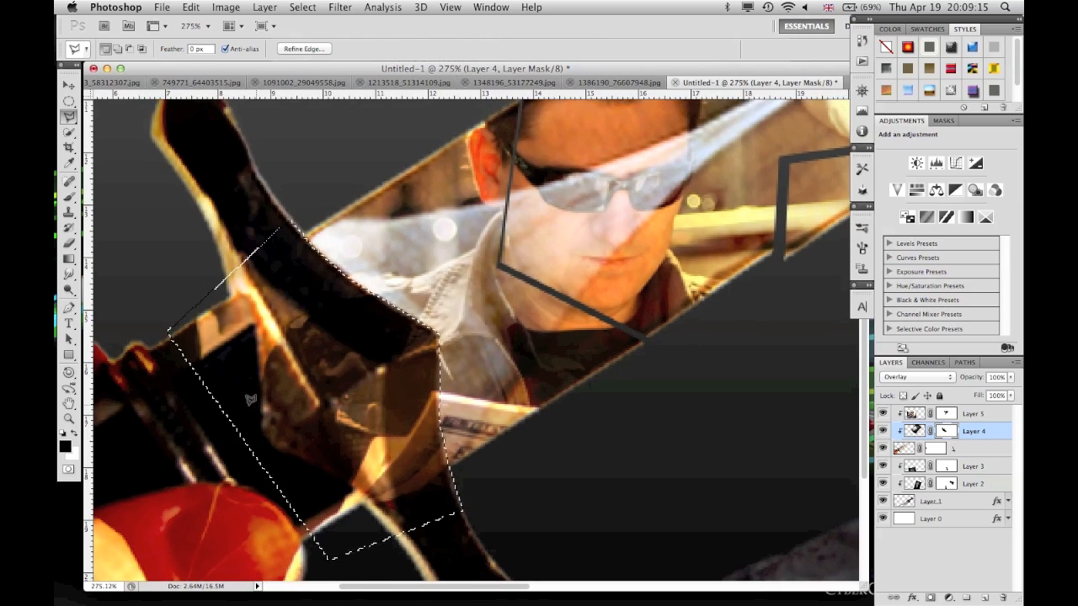
scroll(413, 377, down, 2)
scroll(414, 378, down, 1)
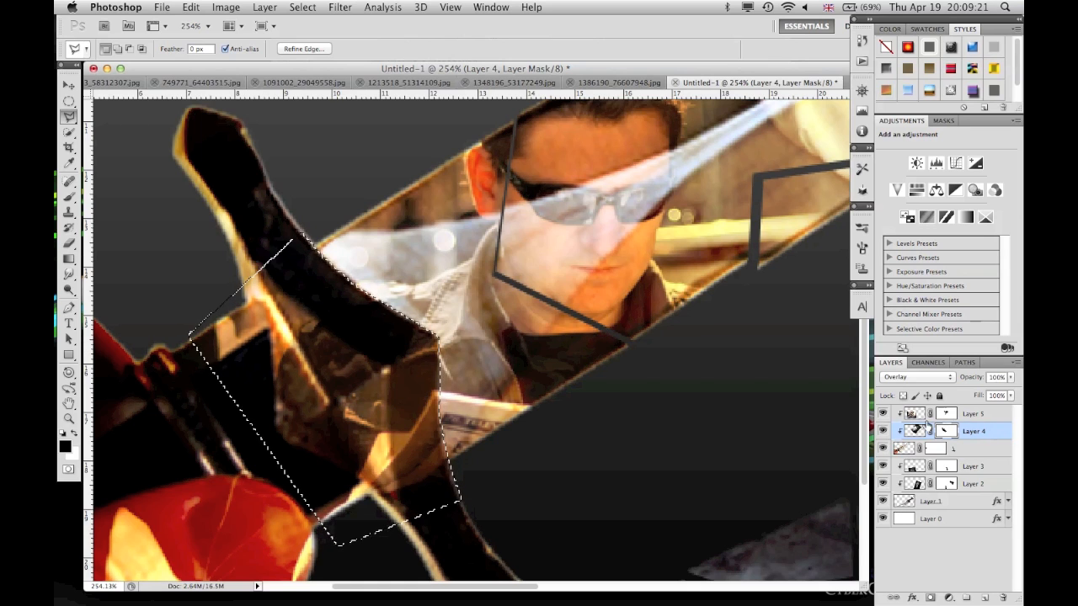
click(937, 414)
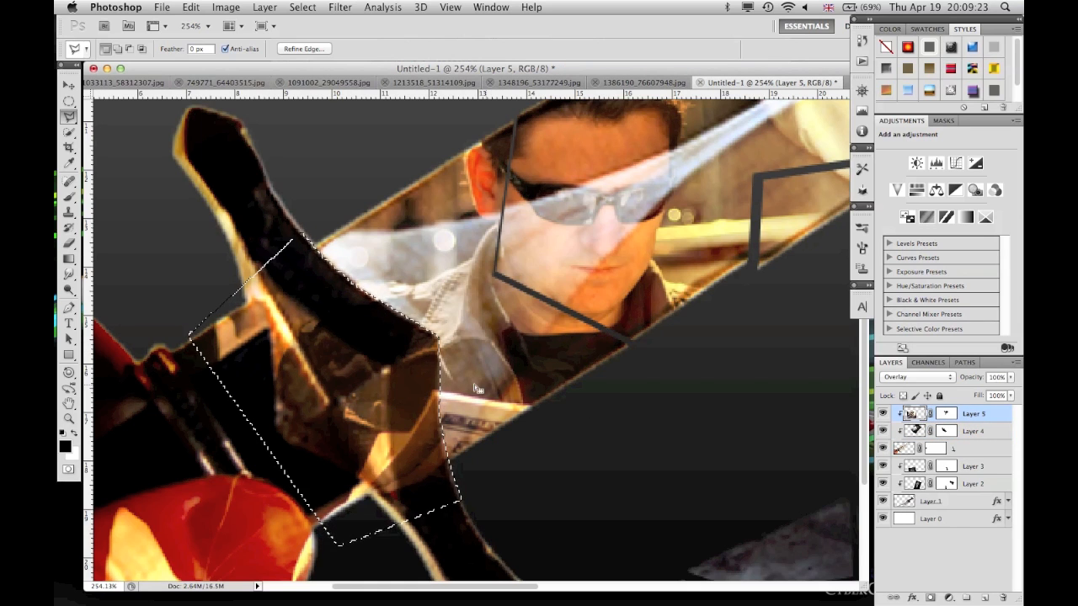
key(Delete)
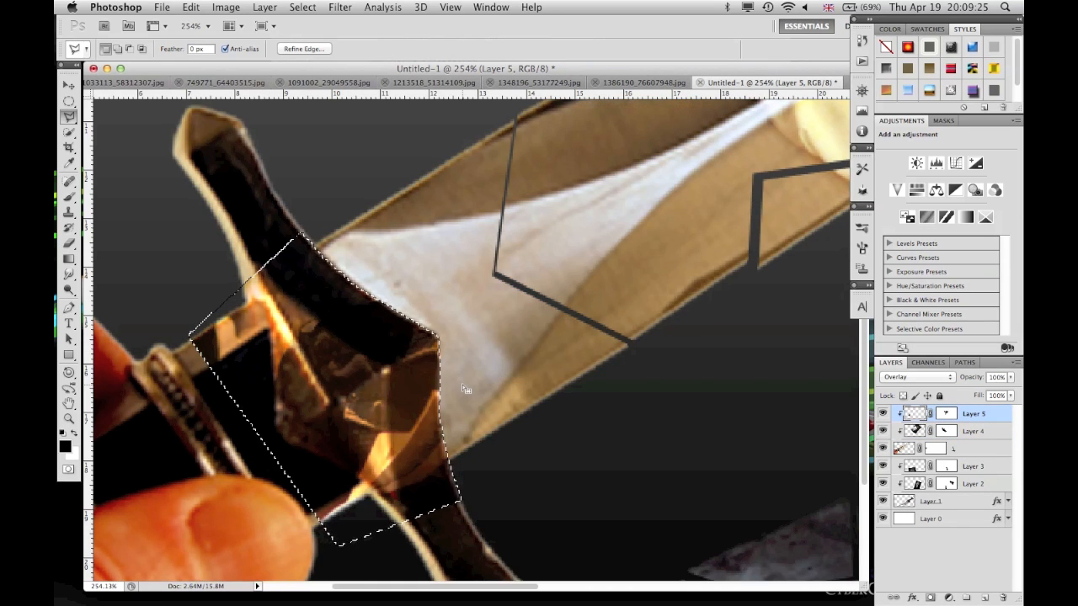
key(super+z)
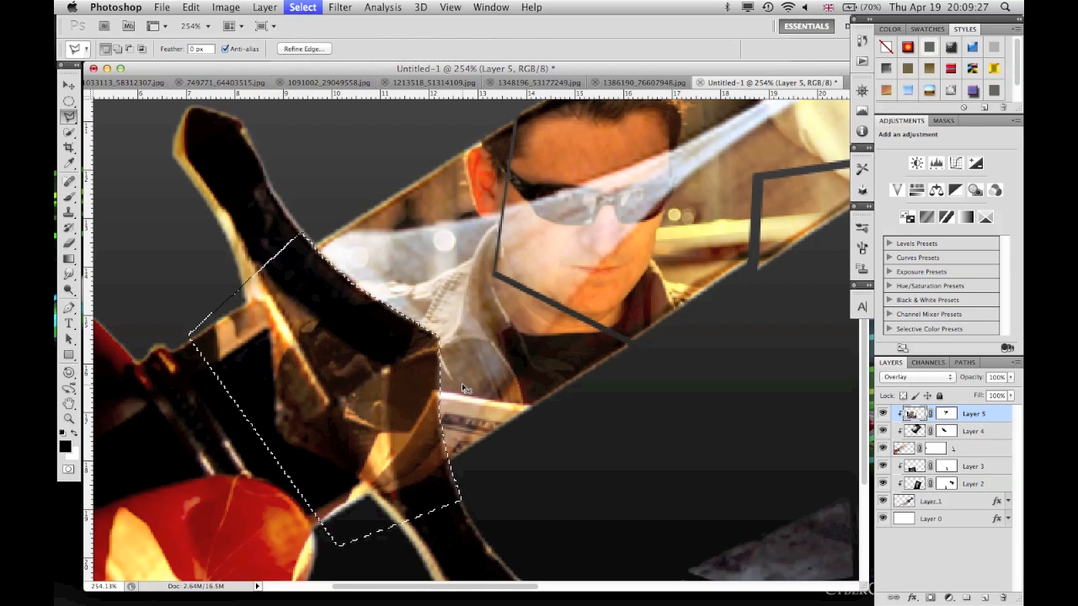
key(Delete)
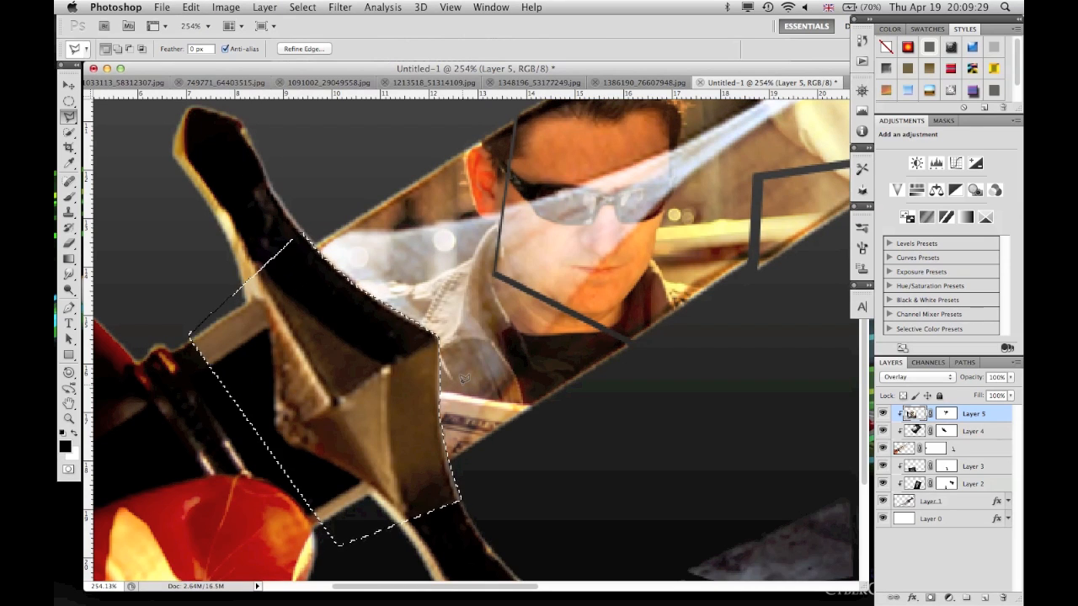
key(super+d)
- Erase the remaining parts of Layer 5's photo from the golden dagger's guard ends, the handle and the hand
scroll(407, 463, down, 5)
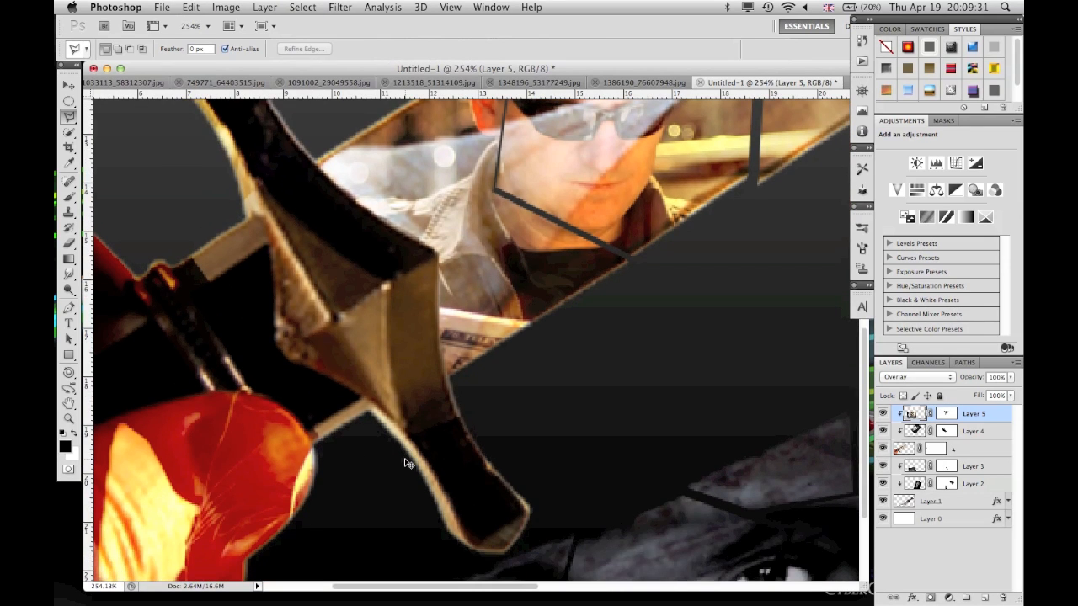
scroll(357, 434, down, 3)
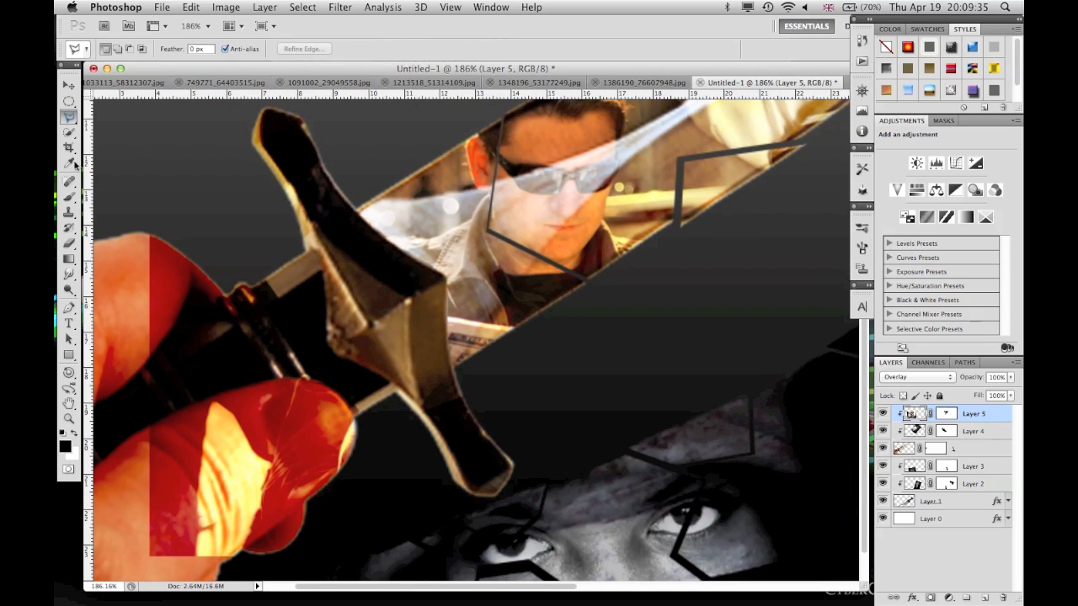
click(69, 244)
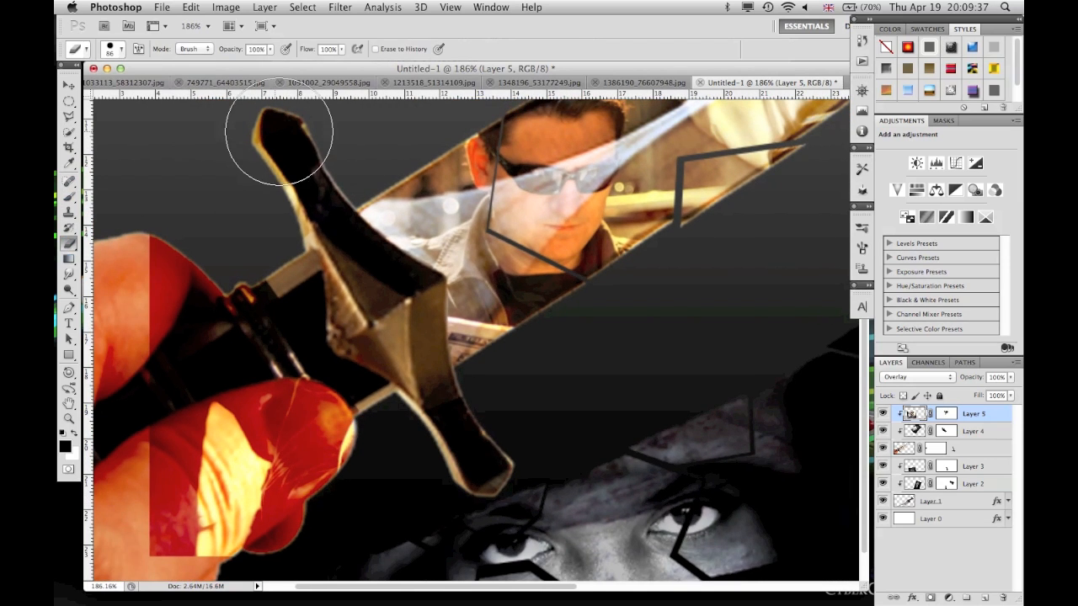
scroll(314, 177, down, 2)
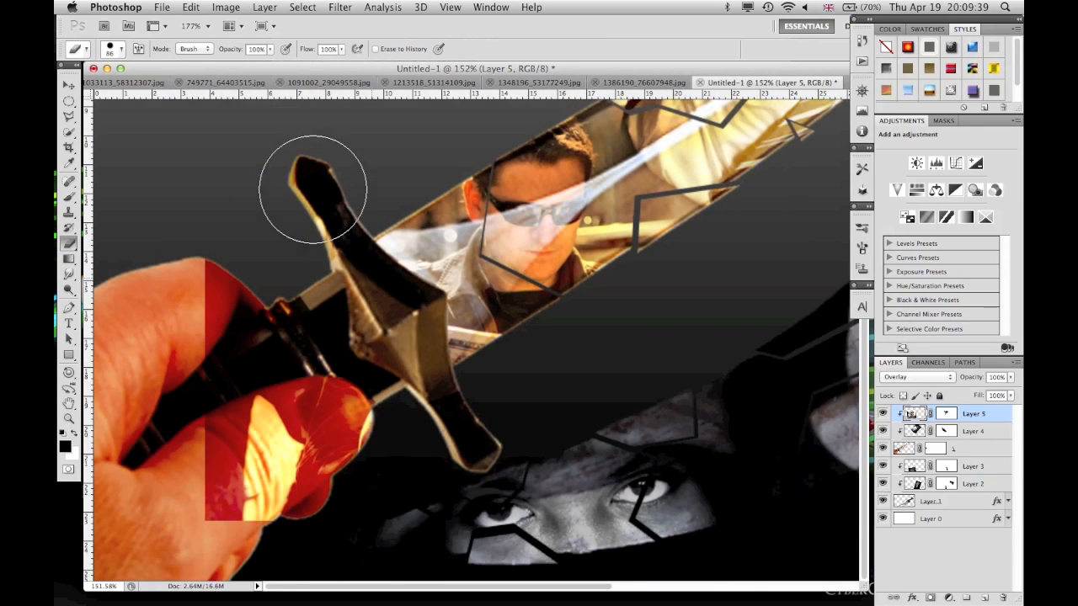
mouse_move(371, 286)
mouse_down()
mouse_move(308, 205)
mouse_move(264, 240)
mouse_move(312, 241)
mouse_move(313, 384)
mouse_move(278, 585)
mouse_move(239, 563)
mouse_up()
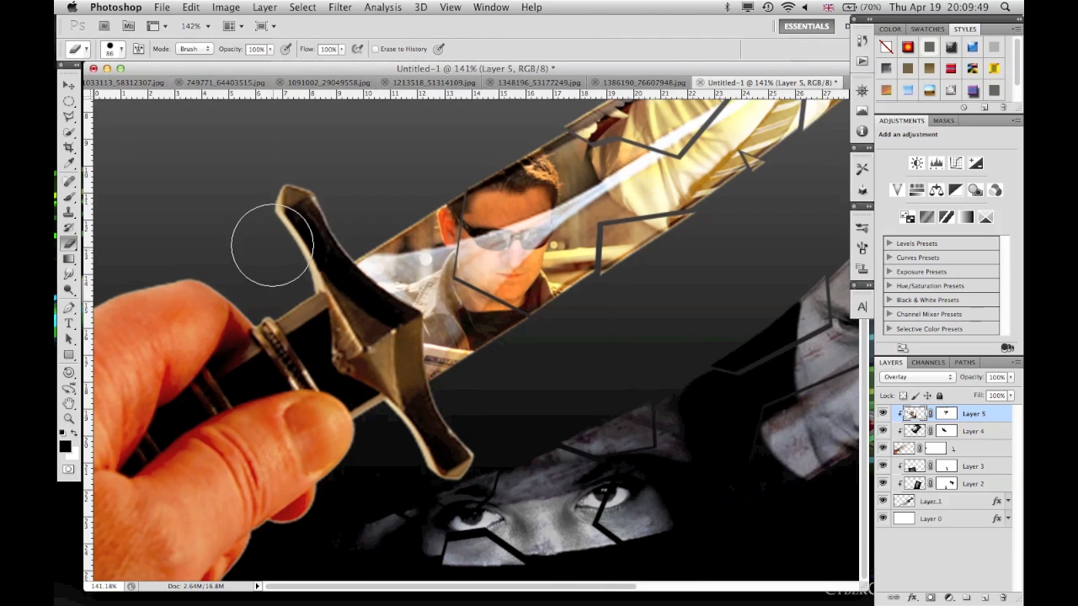
- Duplicate the golden dagger layer
scroll(264, 245, down, 2)
scroll(263, 244, down, 3)
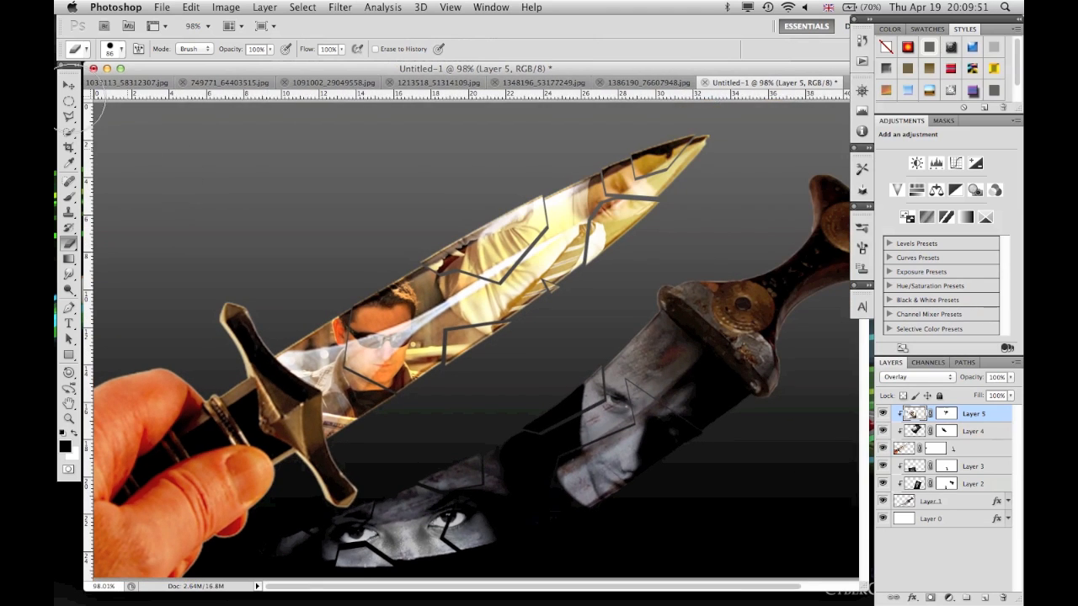
click(68, 87)
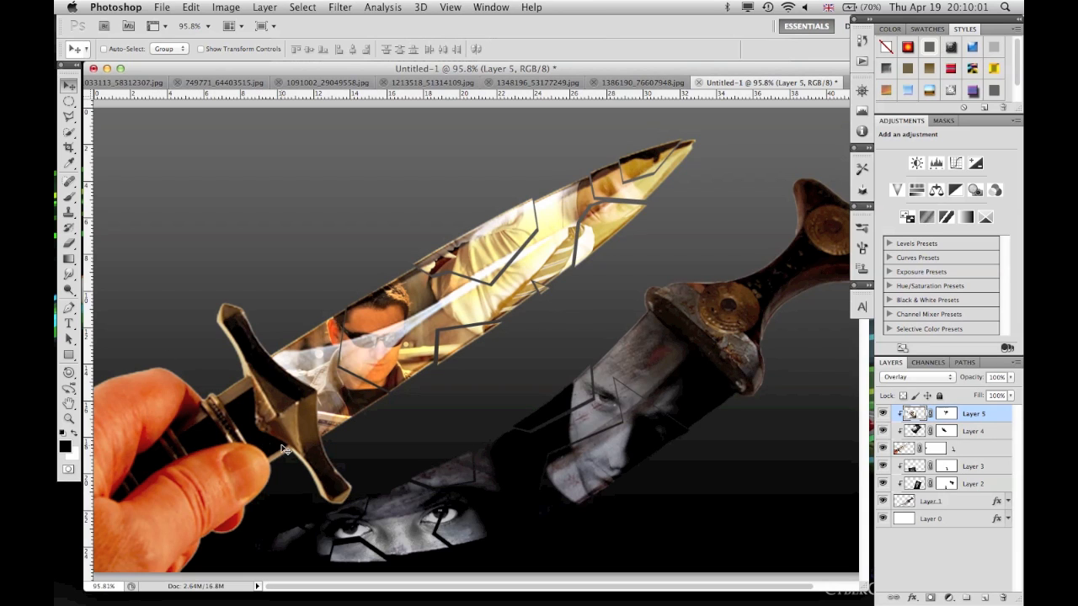
click(984, 449)
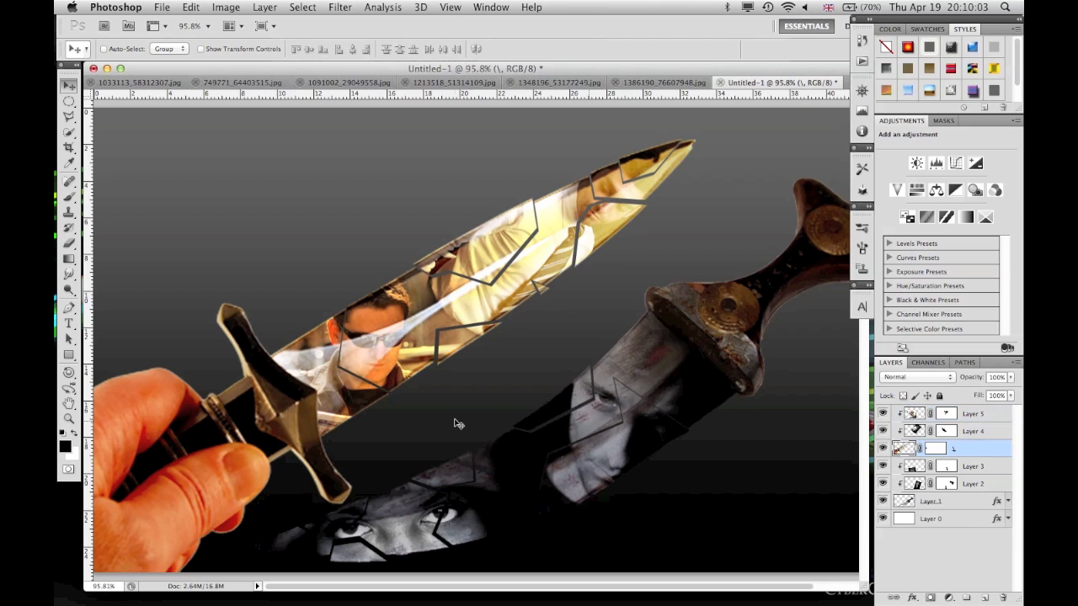
scroll(276, 373, up, 5)
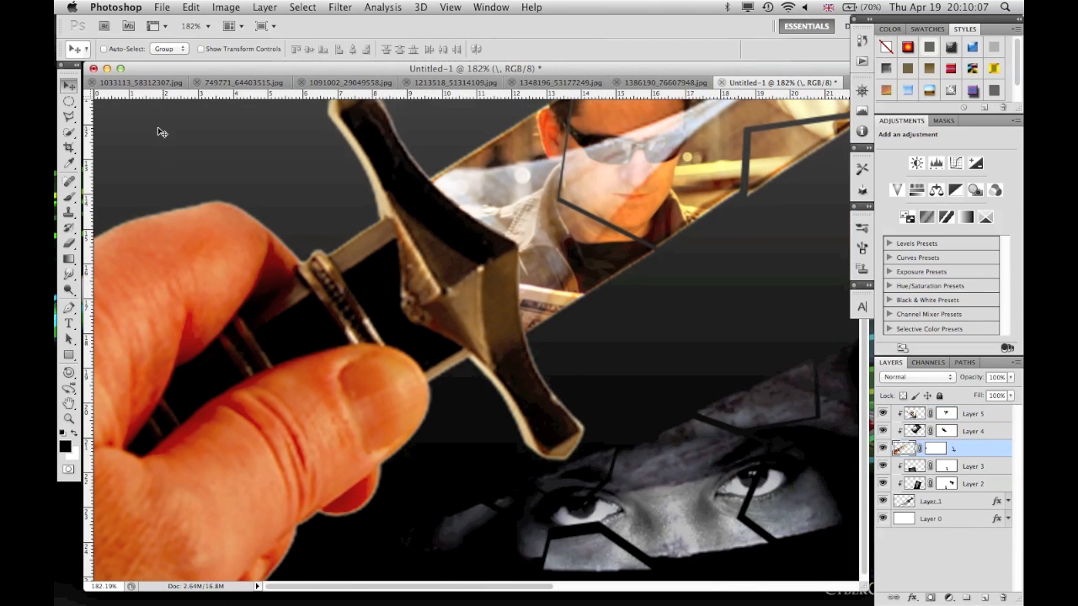
click(67, 133)
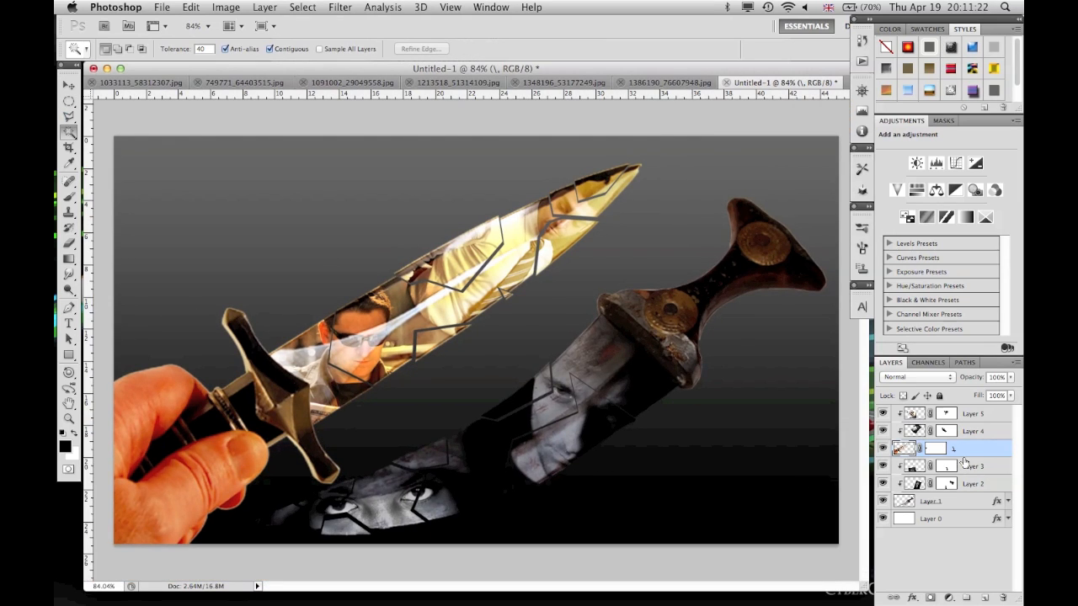
key(super+j)
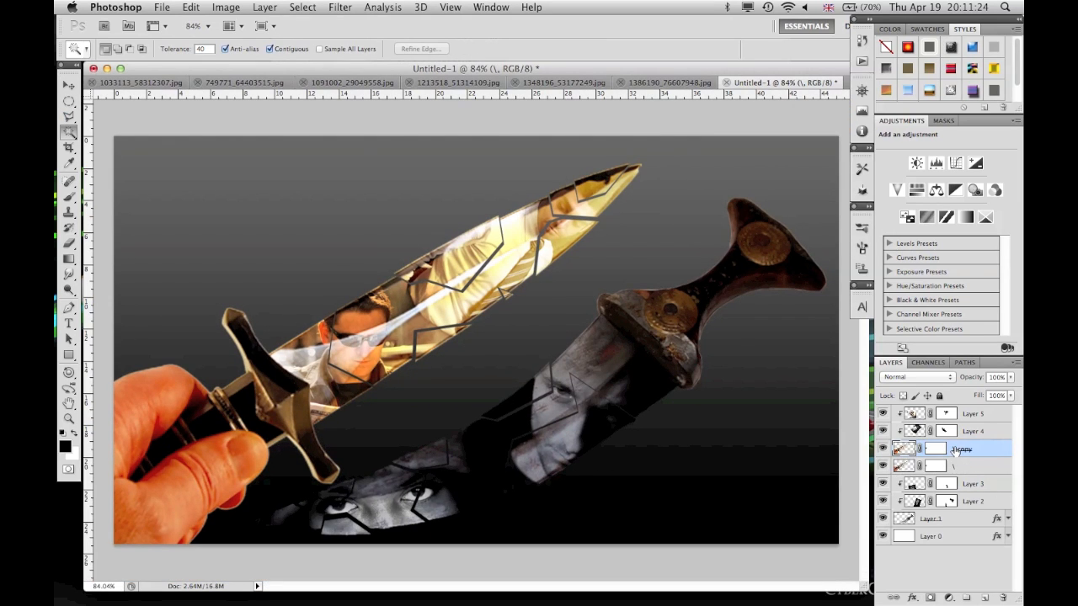
- Try to move the duplicated golden dagger layer above Layer 5, and undo the move
double_click(963, 450)
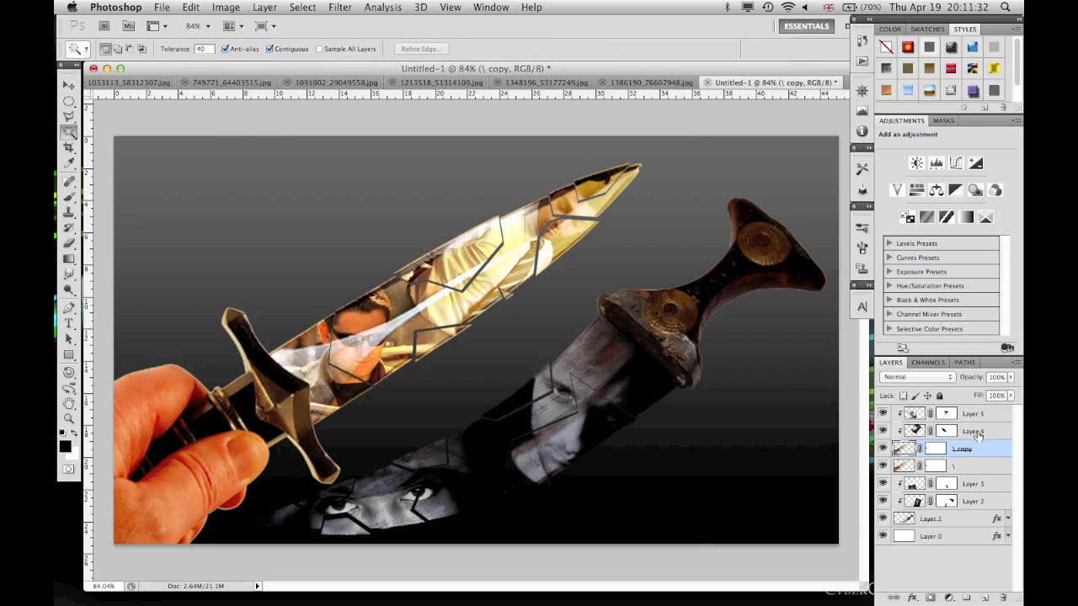
drag(983, 452, 977, 413)
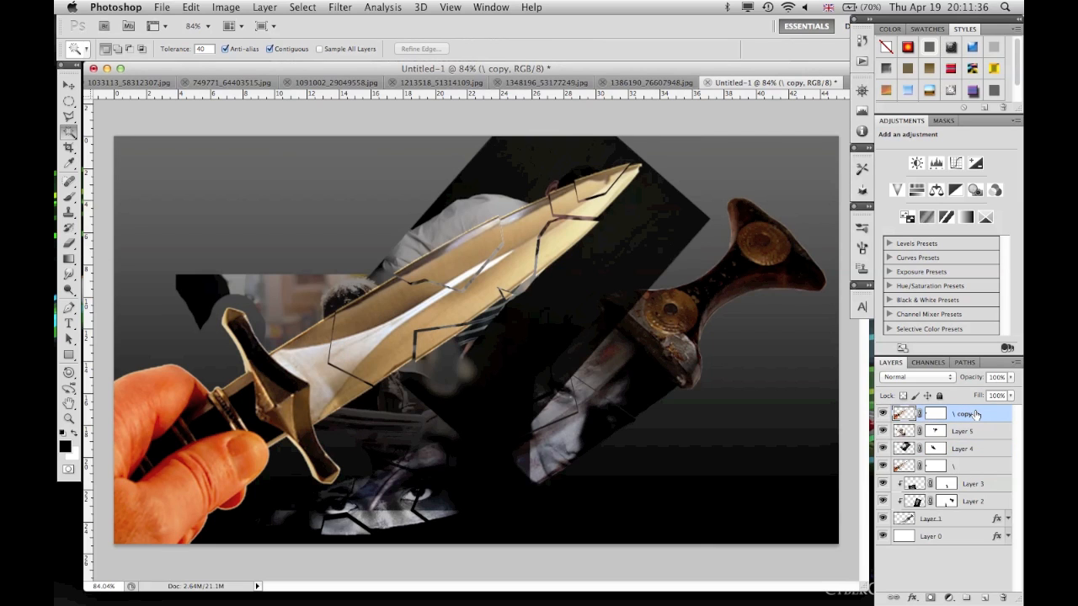
key(super+z)
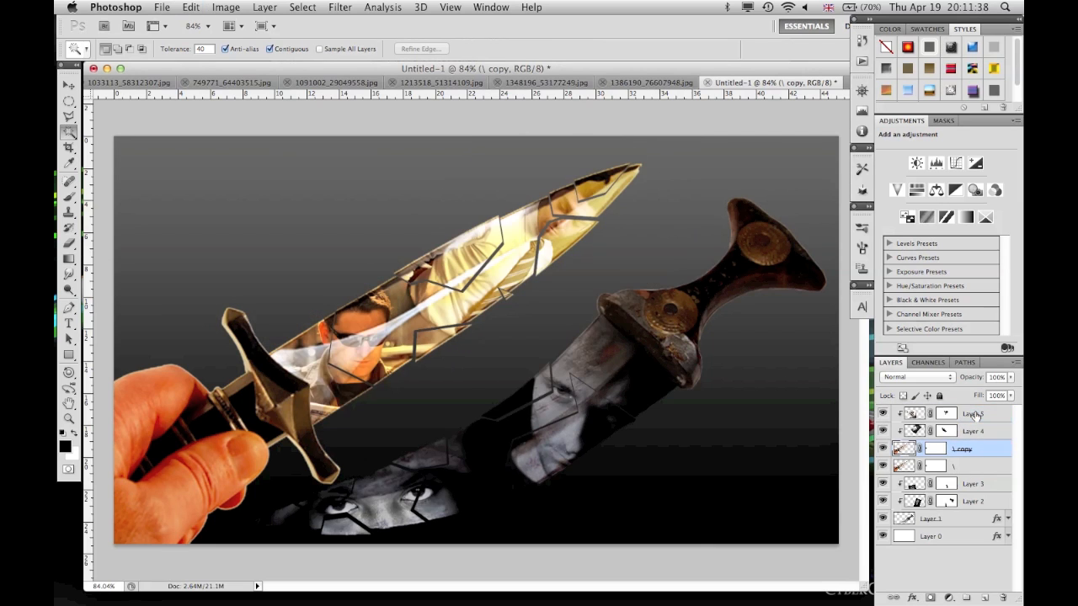
- Paint out the tip half of the original golden dagger's blade in black on its layer mask with a soft 156 px brush
click(968, 465)
click(881, 465)
click(882, 466)
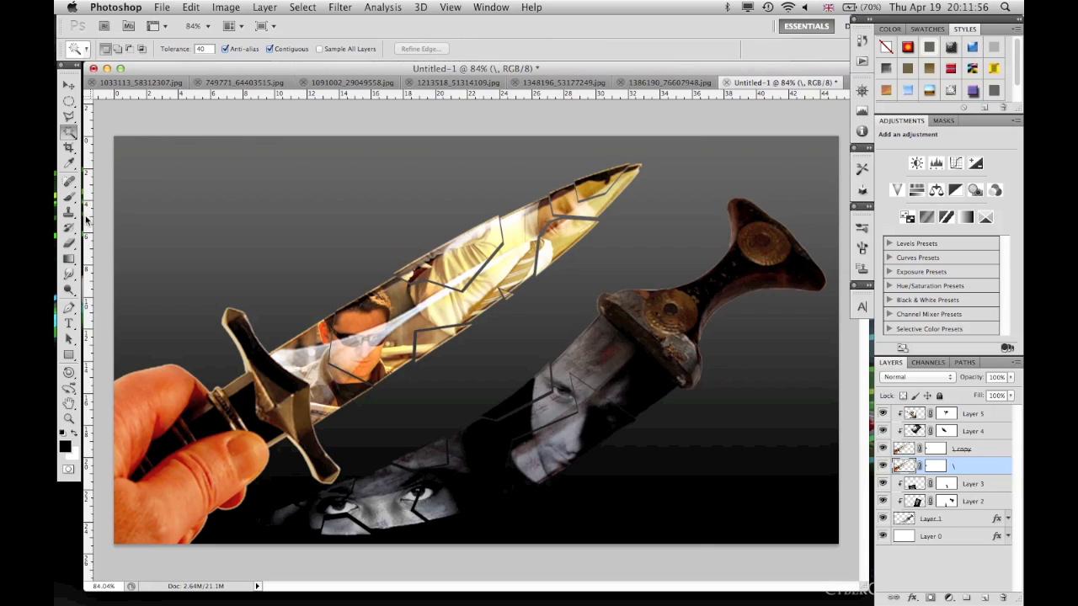
click(70, 245)
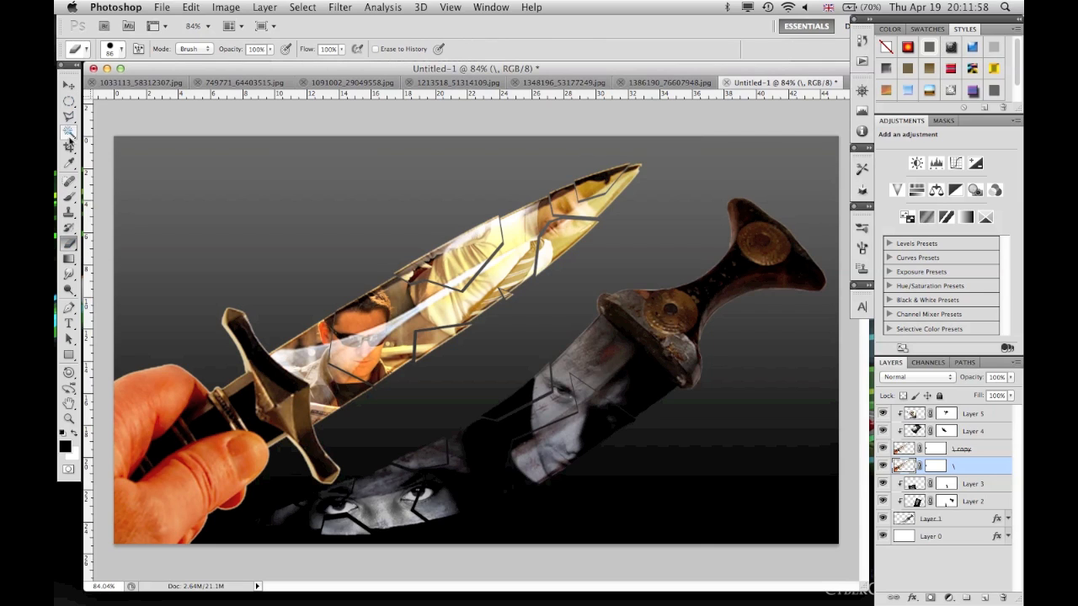
click(937, 468)
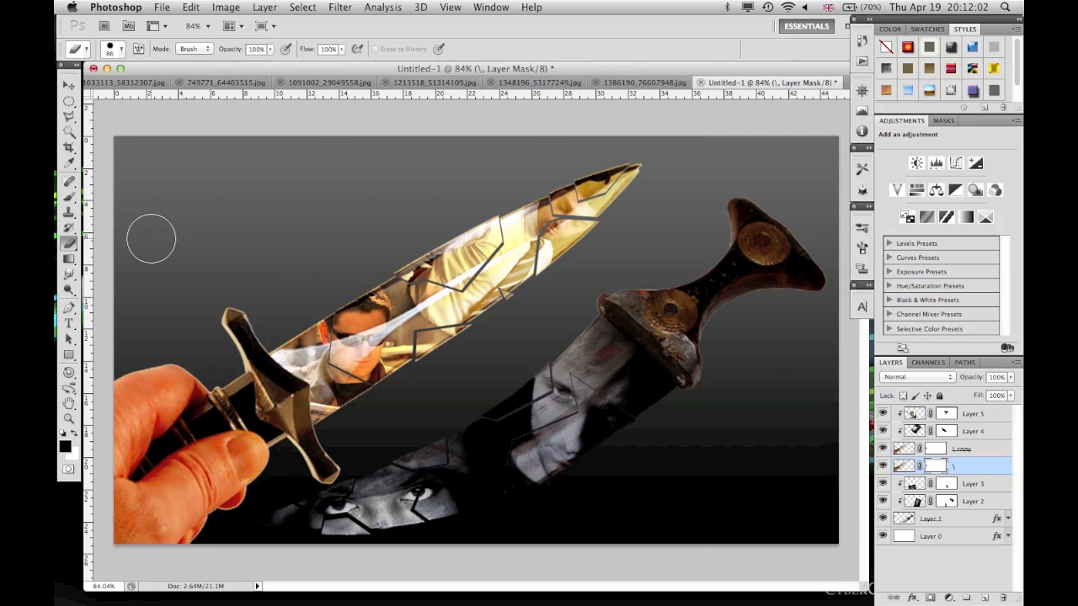
click(70, 196)
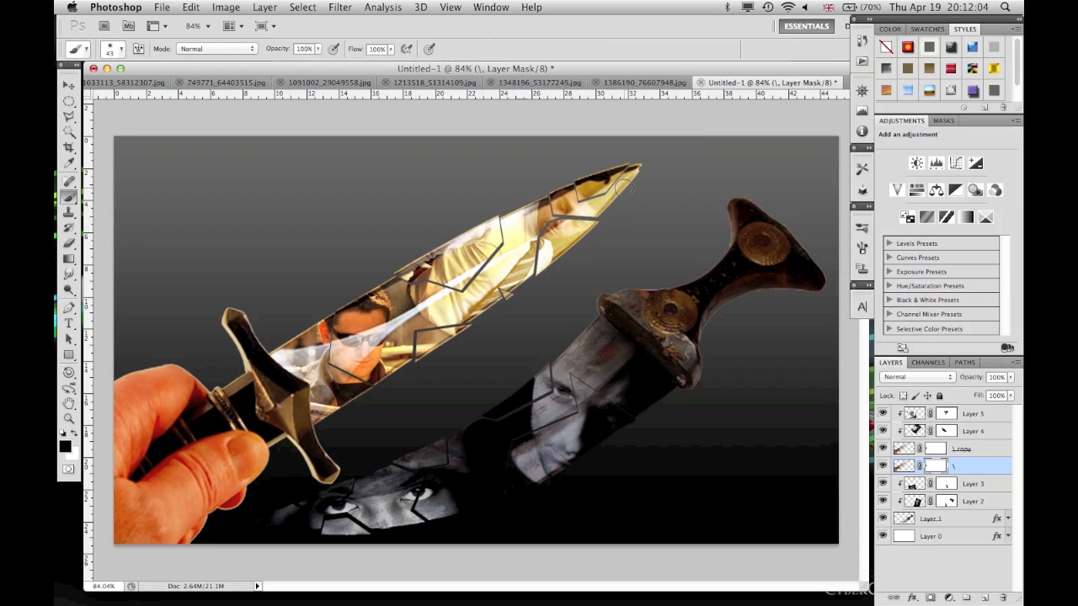
click(110, 48)
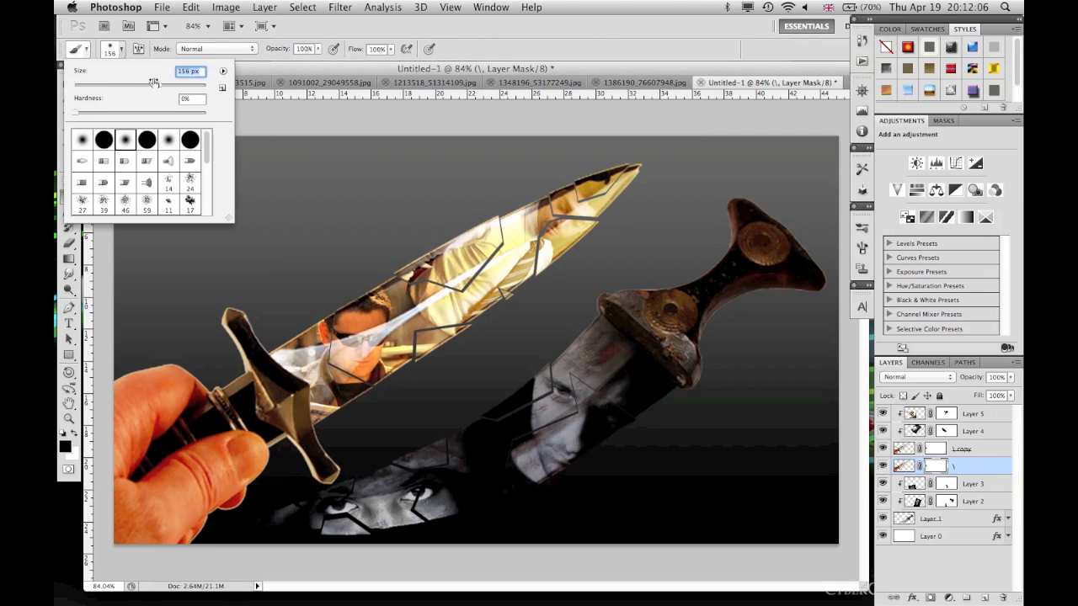
key(Return)
mouse_move(594, 199)
mouse_down()
mouse_move(550, 233)
mouse_move(509, 235)
mouse_up()
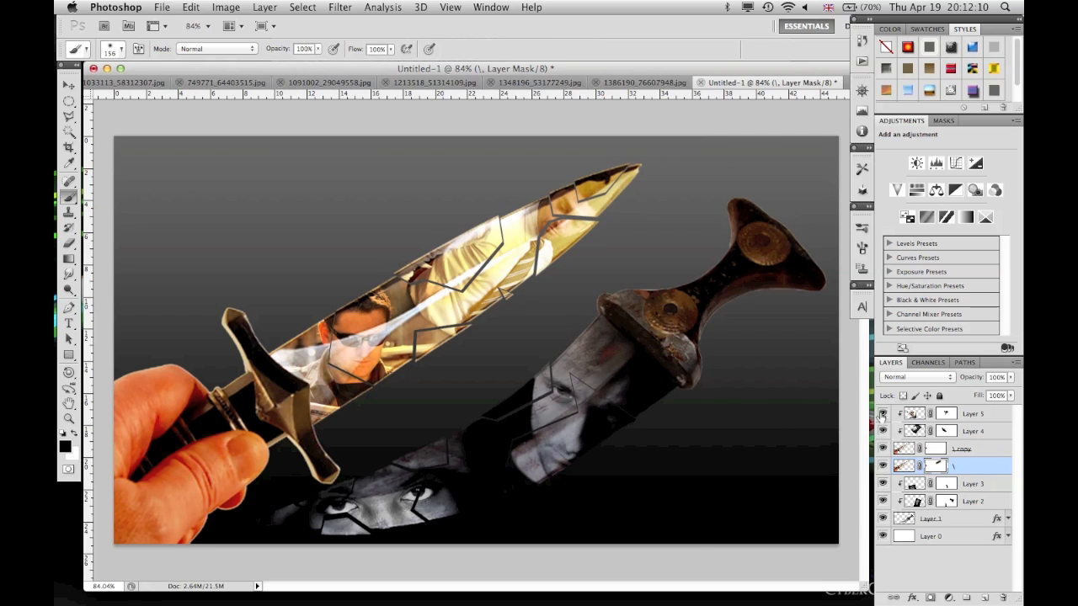
- Hide Layer 5, Layer 4 and the dagger copy, and mask out the rest of the original dagger's blade down to the guard
drag(882, 419, 883, 434)
click(882, 448)
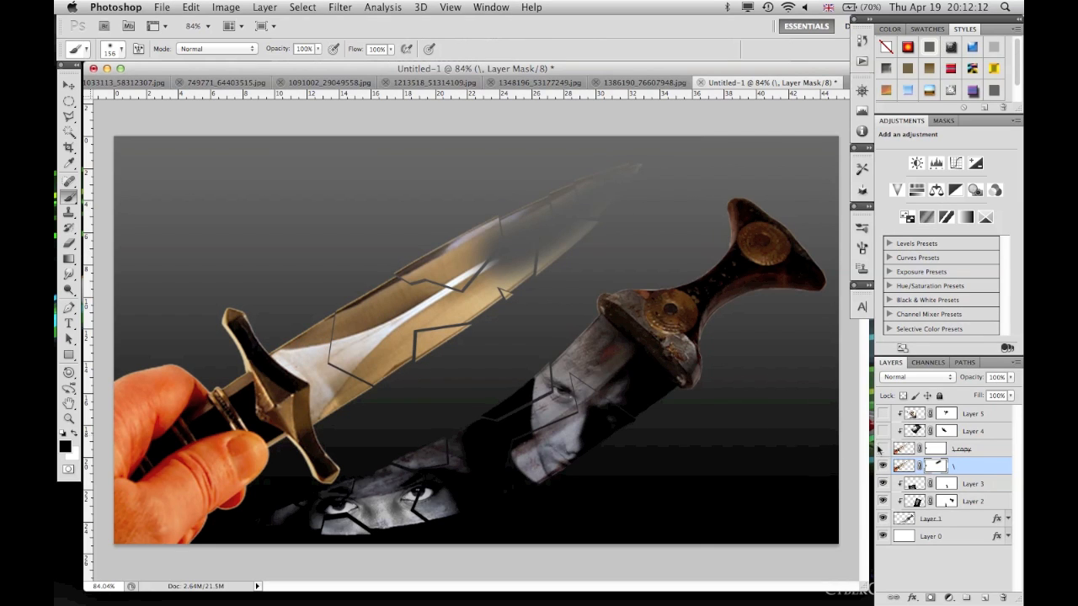
mouse_move(520, 238)
mouse_down()
mouse_move(494, 225)
mouse_move(411, 350)
mouse_move(356, 378)
mouse_move(351, 397)
mouse_move(414, 325)
mouse_move(388, 300)
mouse_move(298, 315)
mouse_move(301, 337)
mouse_move(357, 387)
mouse_up()
- Reduce the brush to 22 px and paint the layer mask black along the blade side of the golden dagger's guard
scroll(356, 388, up, 2)
scroll(357, 388, up, 7)
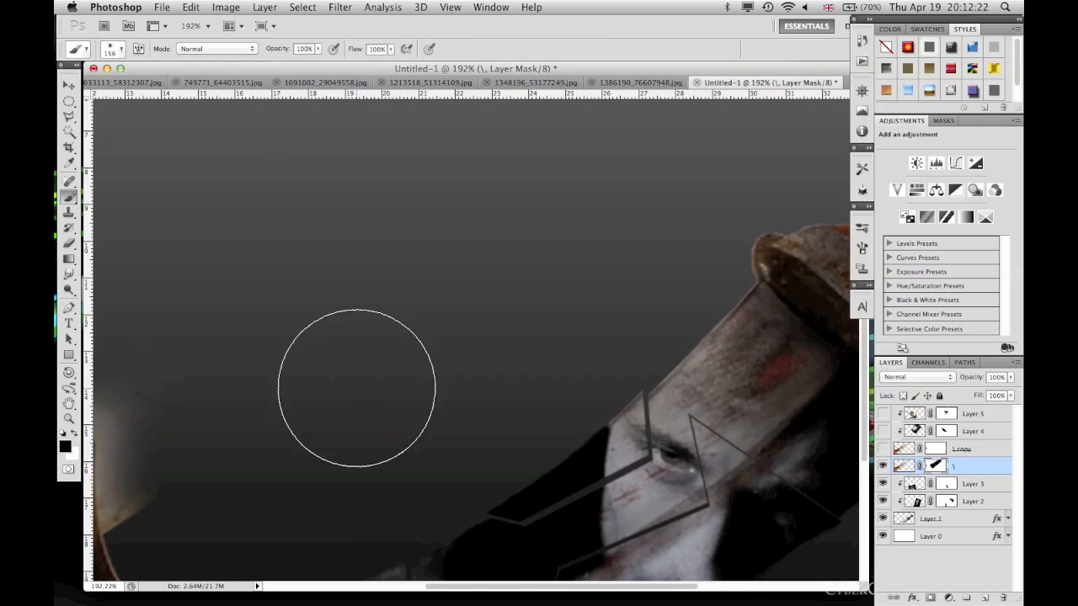
scroll(356, 388, left, 5)
scroll(356, 388, down, 5)
scroll(356, 388, up, 1)
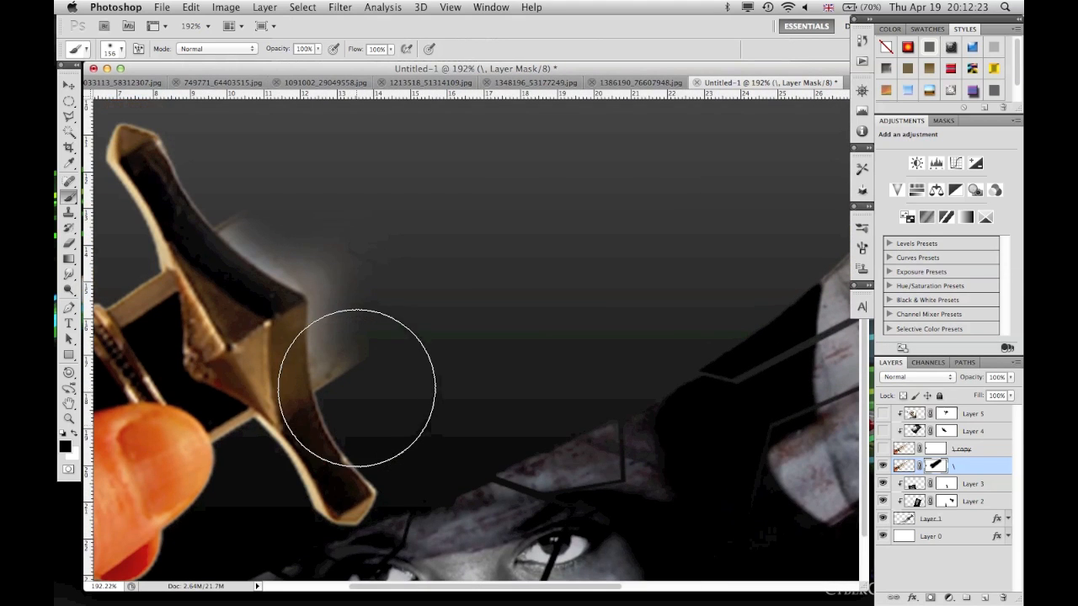
click(119, 48)
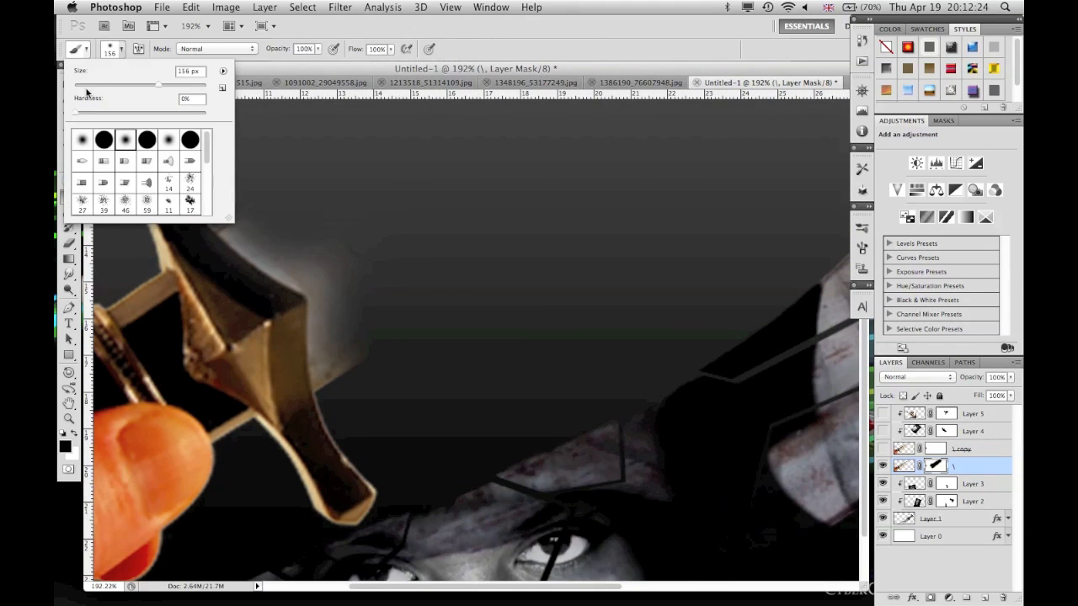
click(122, 48)
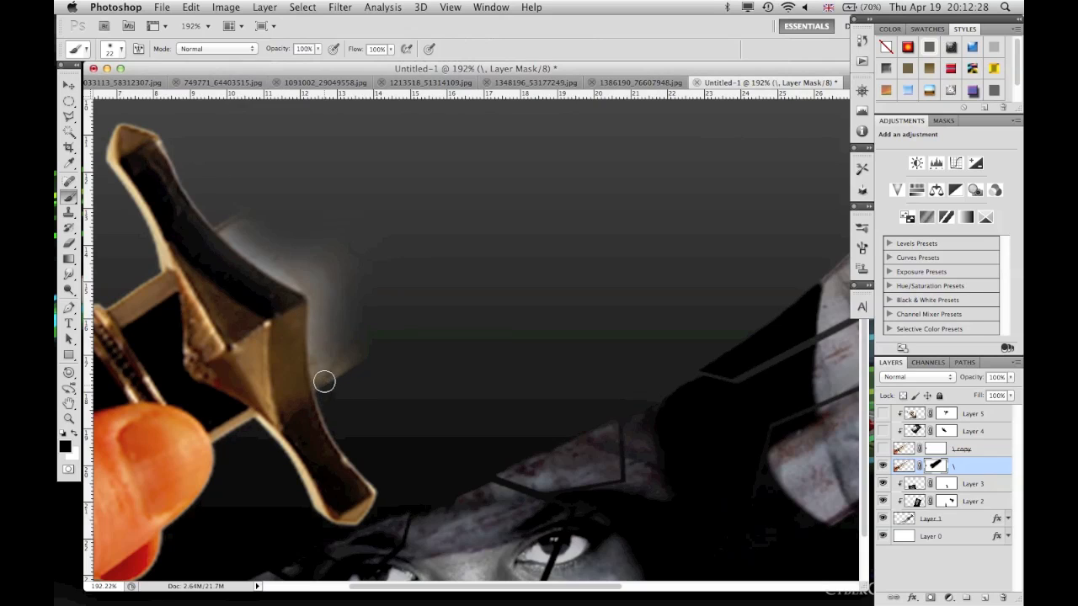
mouse_move(319, 367)
mouse_down()
mouse_move(316, 321)
mouse_move(375, 254)
mouse_up()
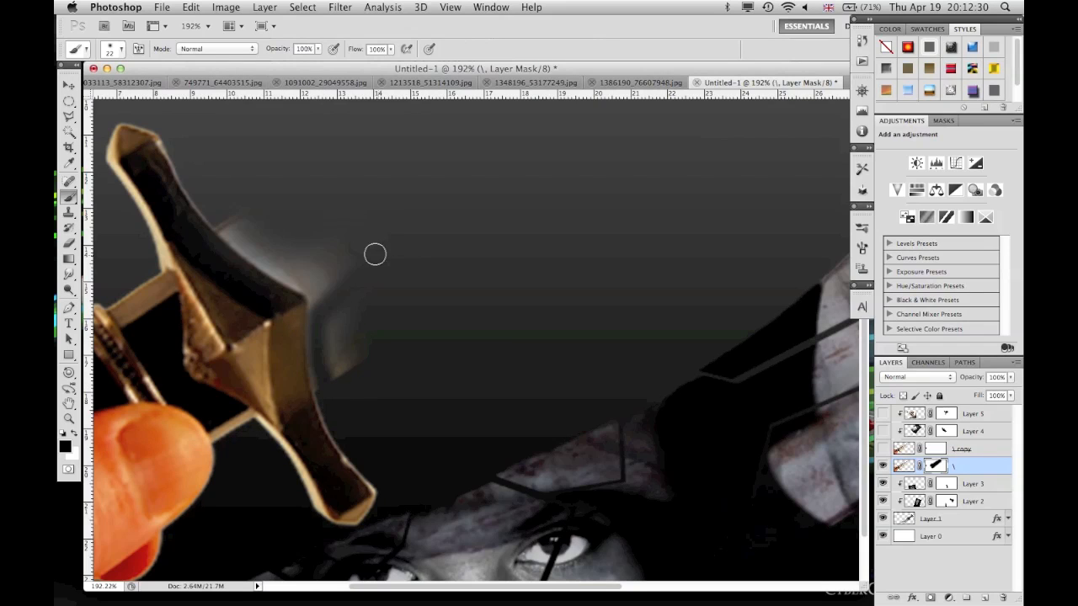
- Try the Eraser on the layer mask over the leftover blade beside the guard, and undo the stroke
click(69, 244)
scroll(404, 327, down, 3)
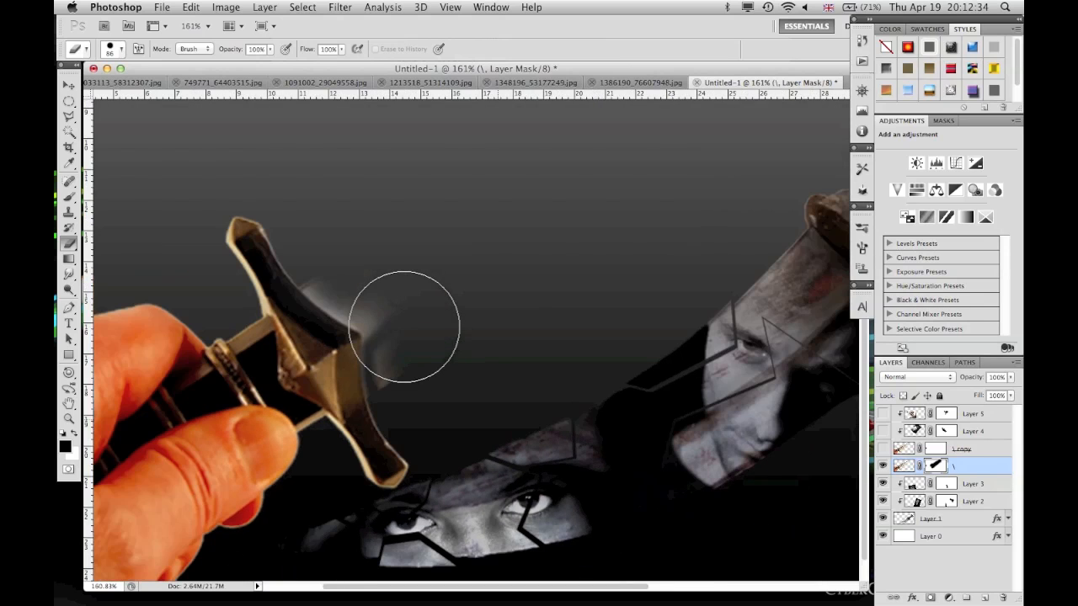
drag(407, 373, 410, 312)
key(super+z)
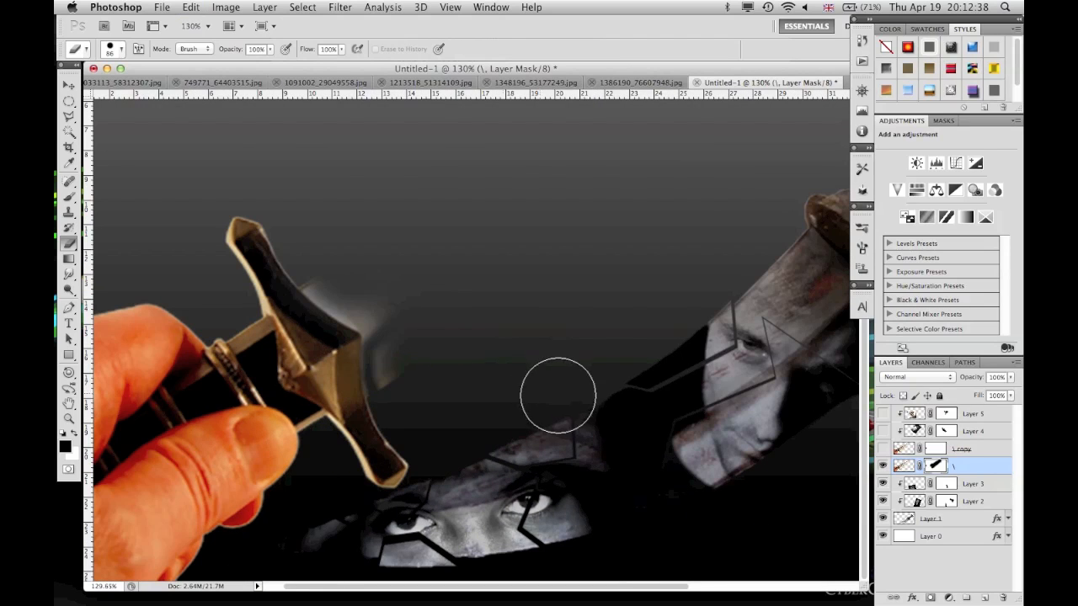
- Mask out the remaining blade traces along the golden dagger's guard with a soft 37 px black brush
click(71, 198)
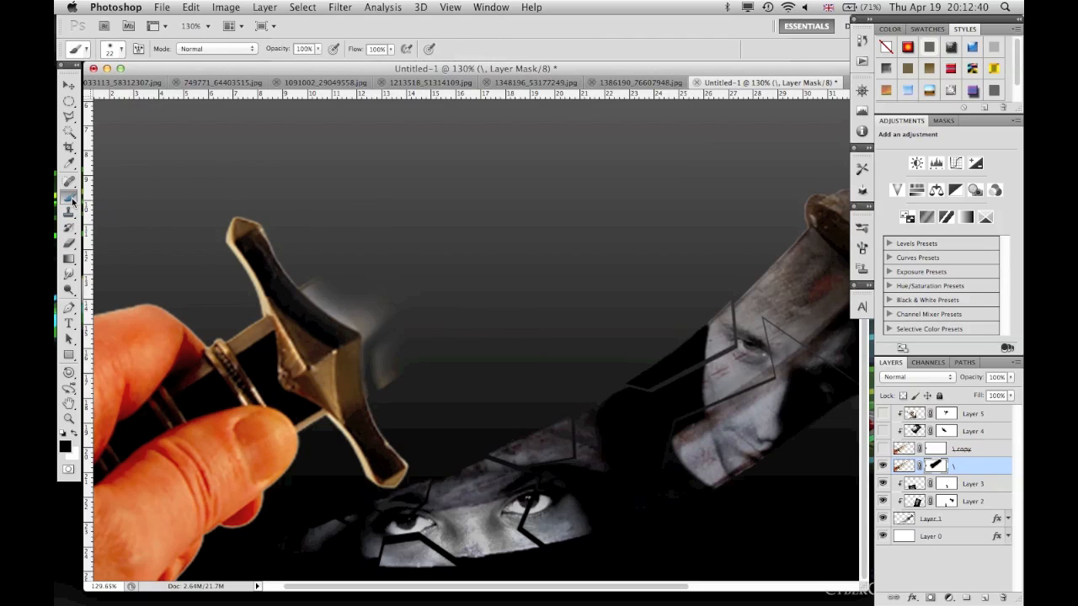
click(120, 56)
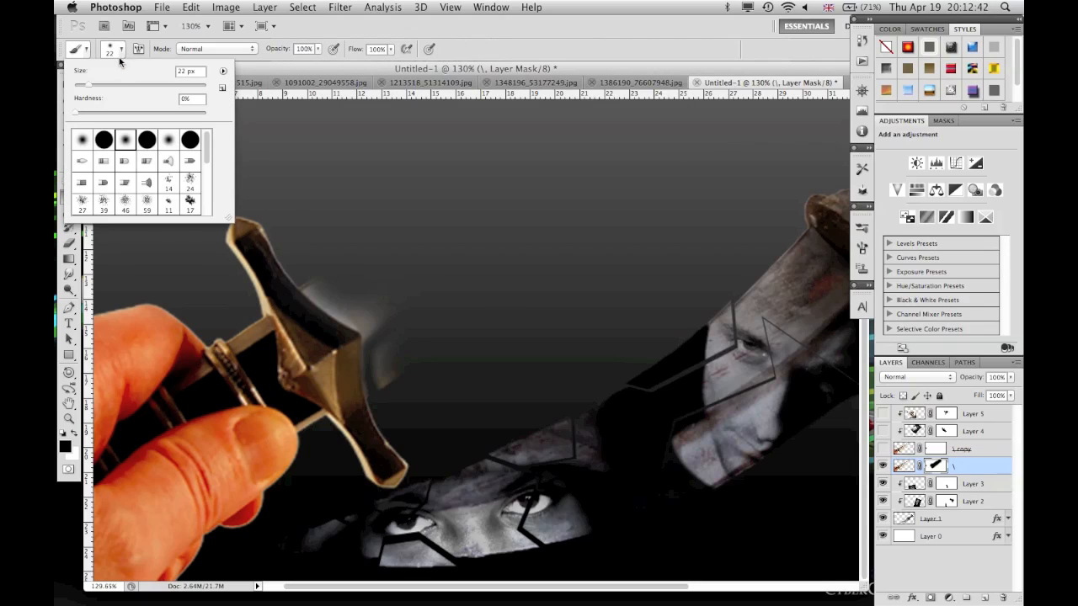
click(114, 52)
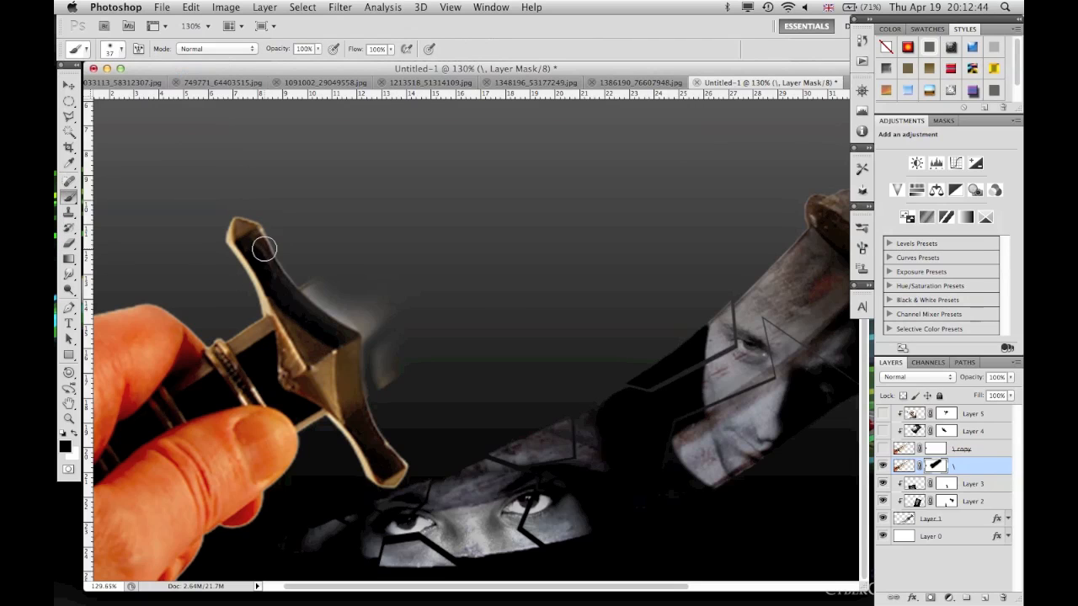
scroll(263, 247, up, 3)
mouse_move(314, 295)
mouse_down()
mouse_move(335, 443)
mouse_move(303, 395)
mouse_move(302, 299)
mouse_move(287, 260)
mouse_up()
mouse_move(187, 235)
mouse_down()
mouse_move(294, 315)
mouse_move(193, 238)
mouse_move(284, 306)
mouse_move(304, 335)
mouse_move(298, 414)
mouse_move(311, 436)
mouse_up()
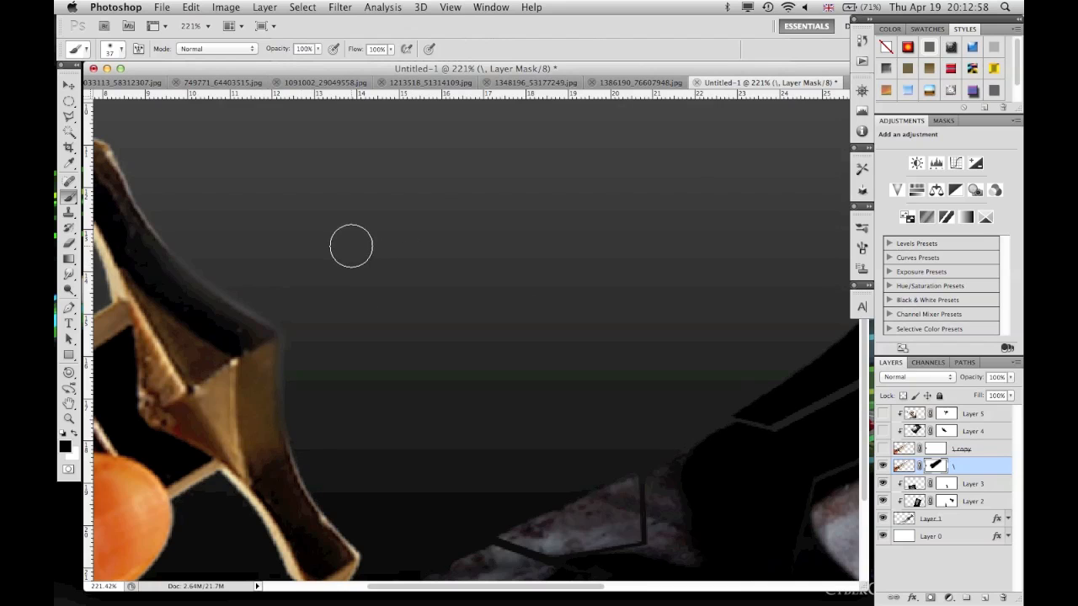
scroll(197, 243, down, 1)
scroll(220, 284, down, 1)
scroll(221, 284, down, 1)
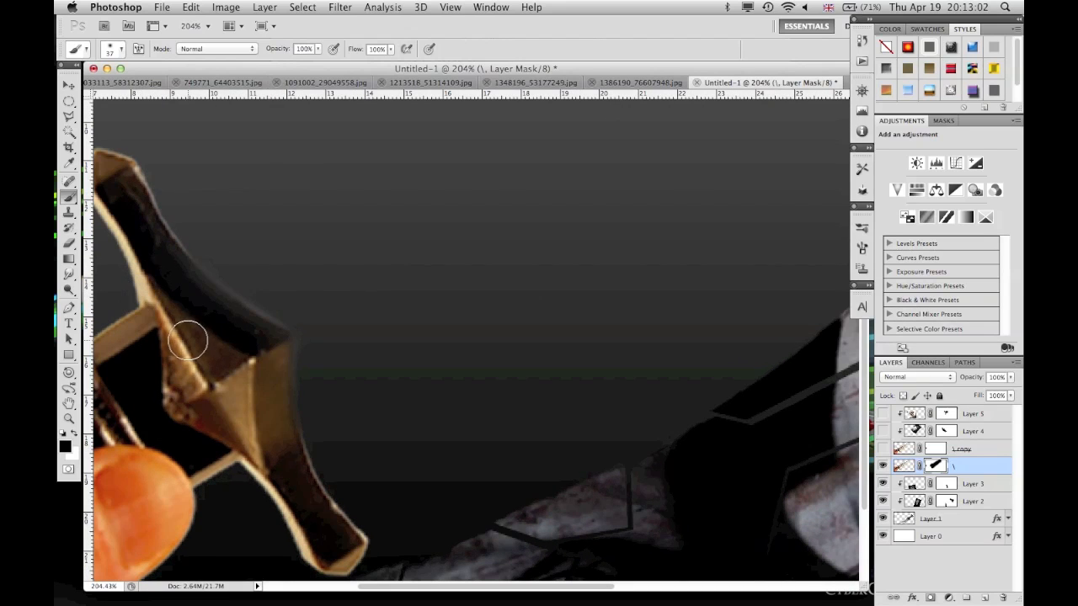
- Open the layer style settings of the original golden dagger layer and enable the Satin effect
scroll(269, 358, down, 10)
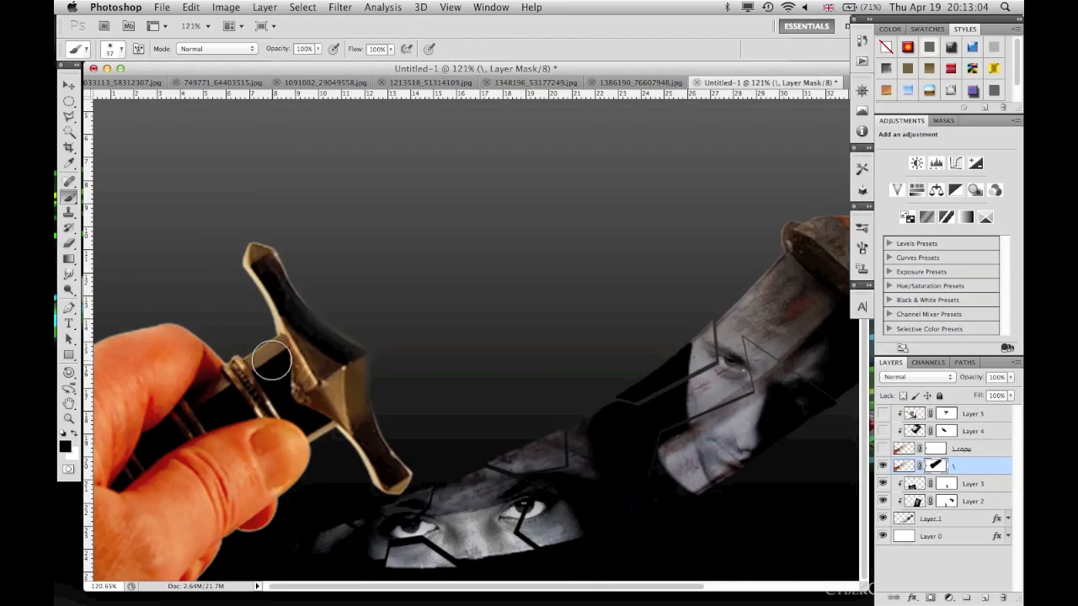
scroll(272, 360, down, 4)
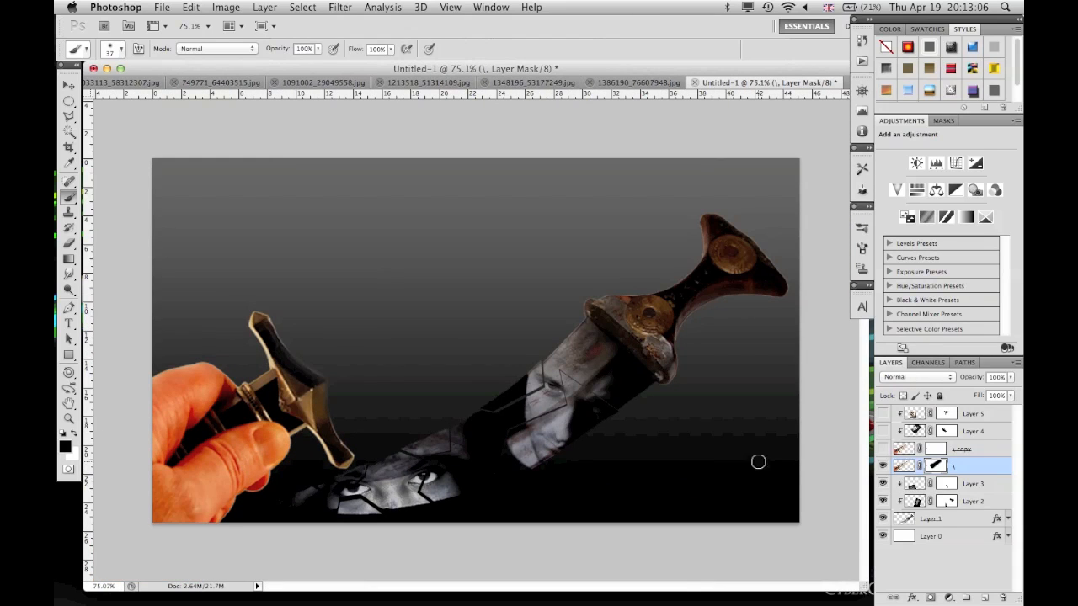
double_click(982, 475)
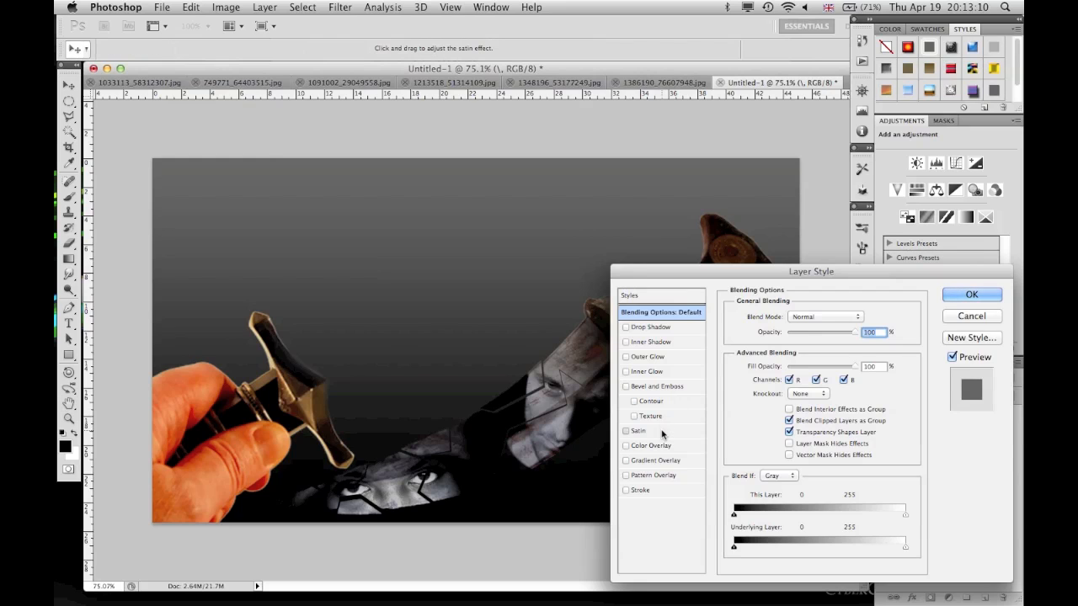
click(662, 433)
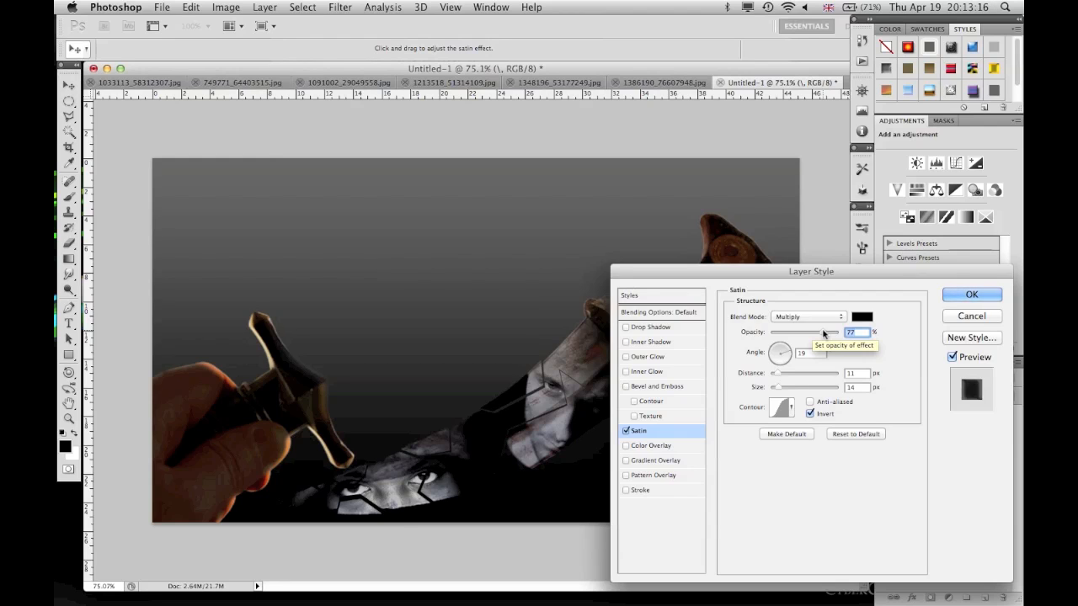
- Set the Satin effect's opacity to 100% on the golden dagger's hand and guard layer
drag(802, 334, 884, 337)
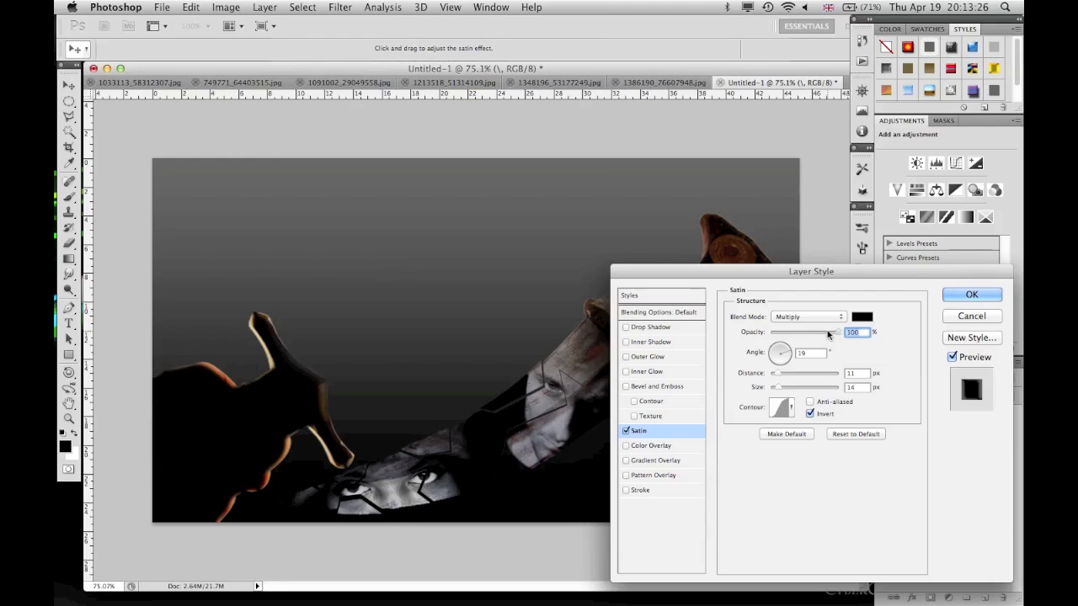
click(828, 334)
text(0)
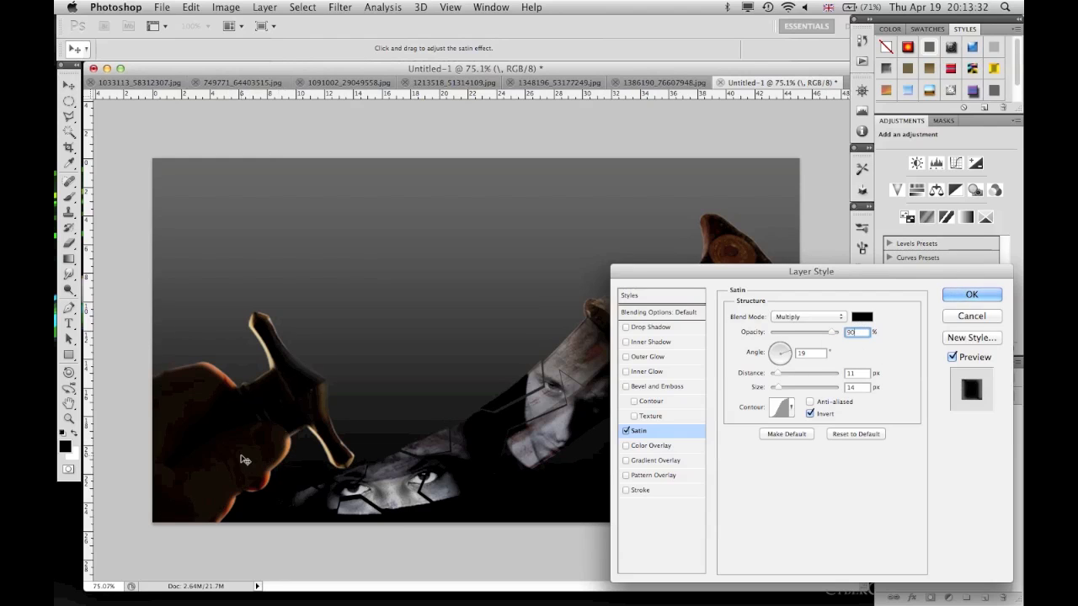
key(BackSpace)
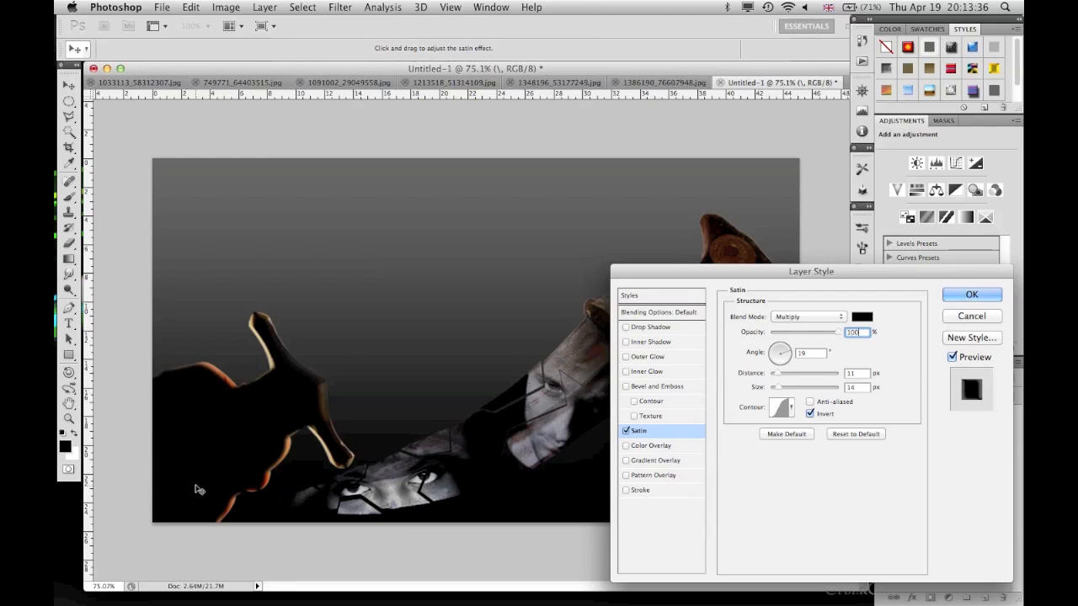
- Change the Satin colour to the near-black 0f0f0f and apply the layer style
click(862, 316)
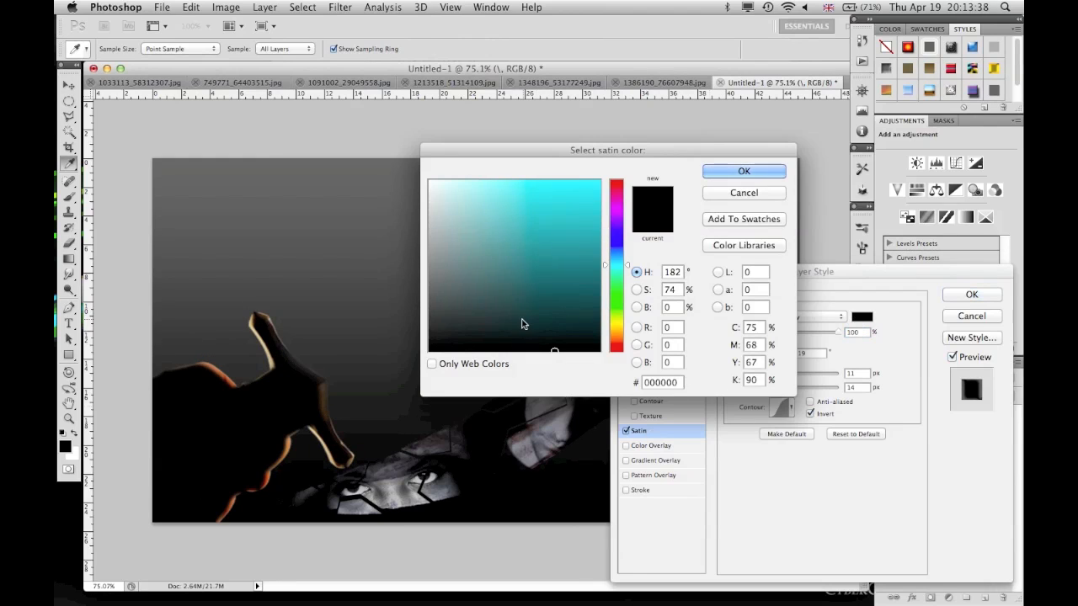
mouse_move(413, 349)
mouse_down()
mouse_move(399, 312)
mouse_move(447, 329)
mouse_move(404, 334)
mouse_move(422, 339)
mouse_up()
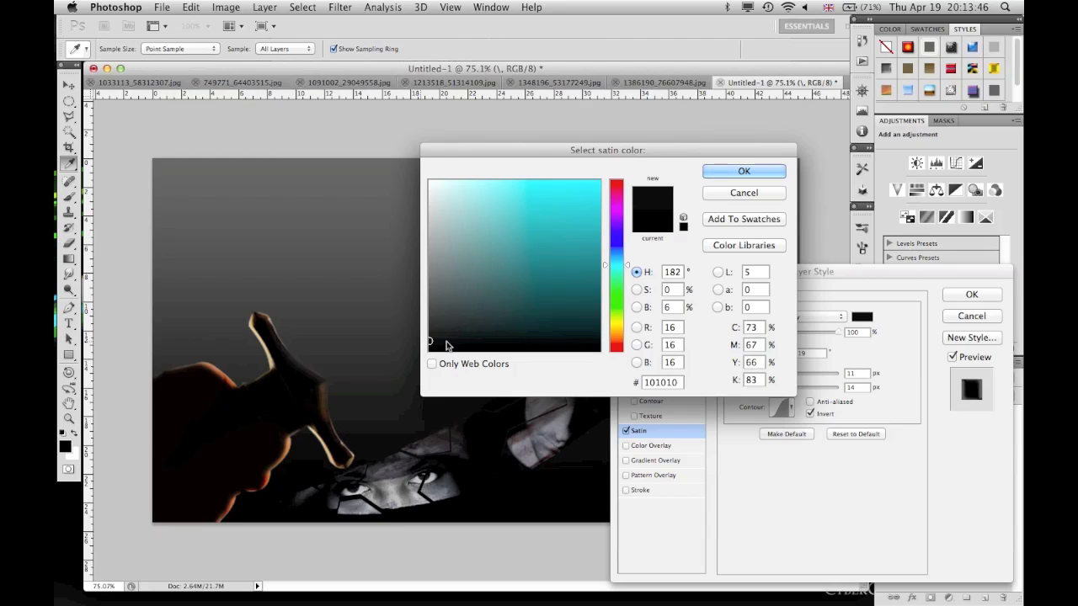
mouse_move(430, 335)
mouse_down()
mouse_move(402, 378)
mouse_move(395, 344)
mouse_up()
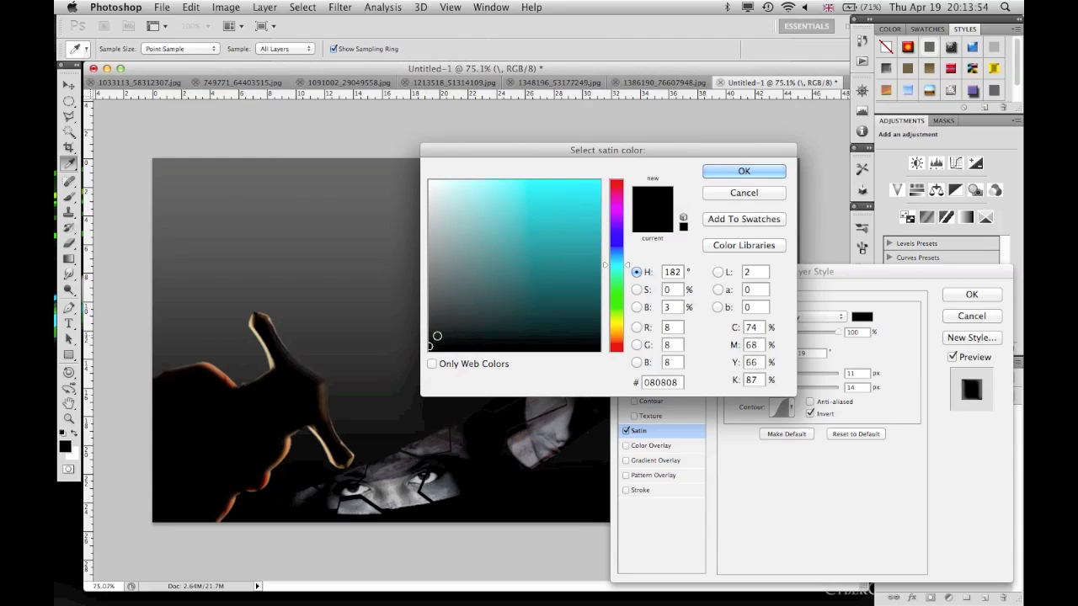
mouse_move(438, 340)
mouse_down()
mouse_move(417, 331)
mouse_move(409, 341)
mouse_up()
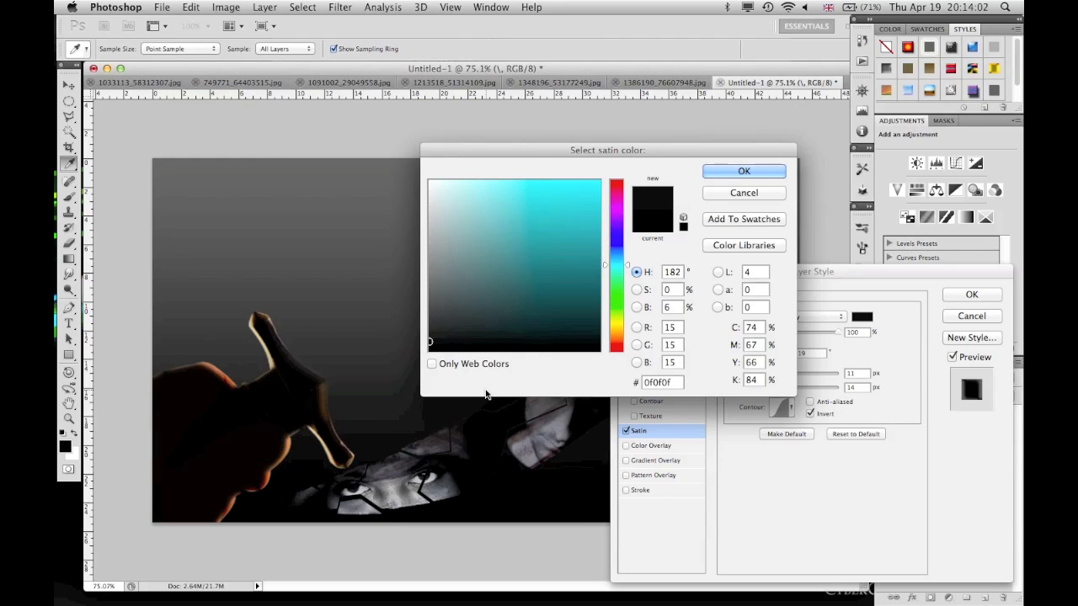
click(745, 170)
click(971, 294)
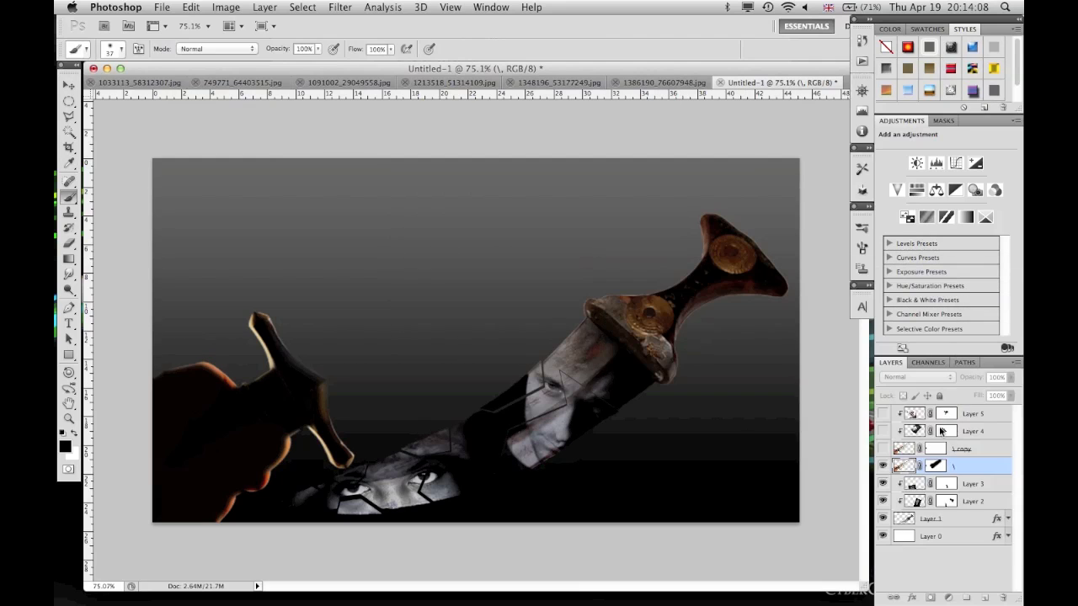
- Show the golden blade copy and its clipped portraits, Layers 4 and 5, and move the hand and guard layer above them
click(1009, 467)
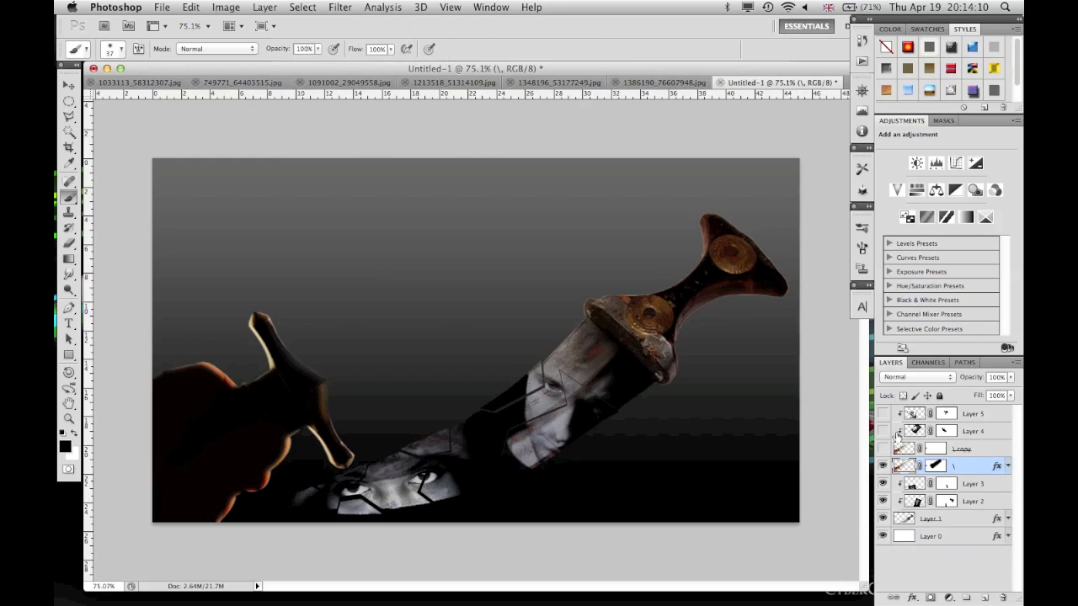
drag(882, 449, 882, 413)
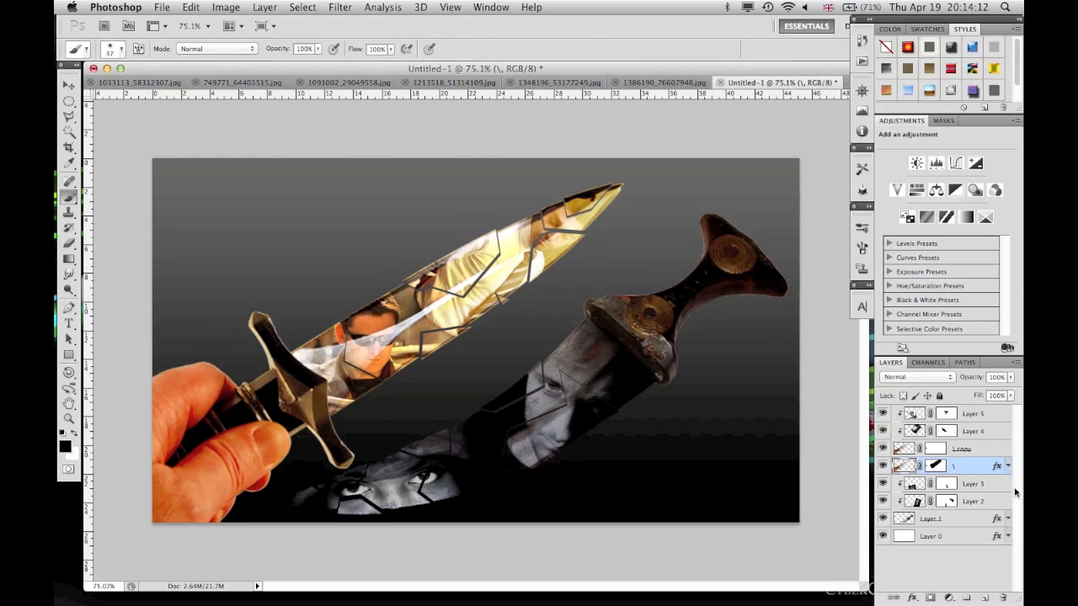
drag(978, 474, 973, 413)
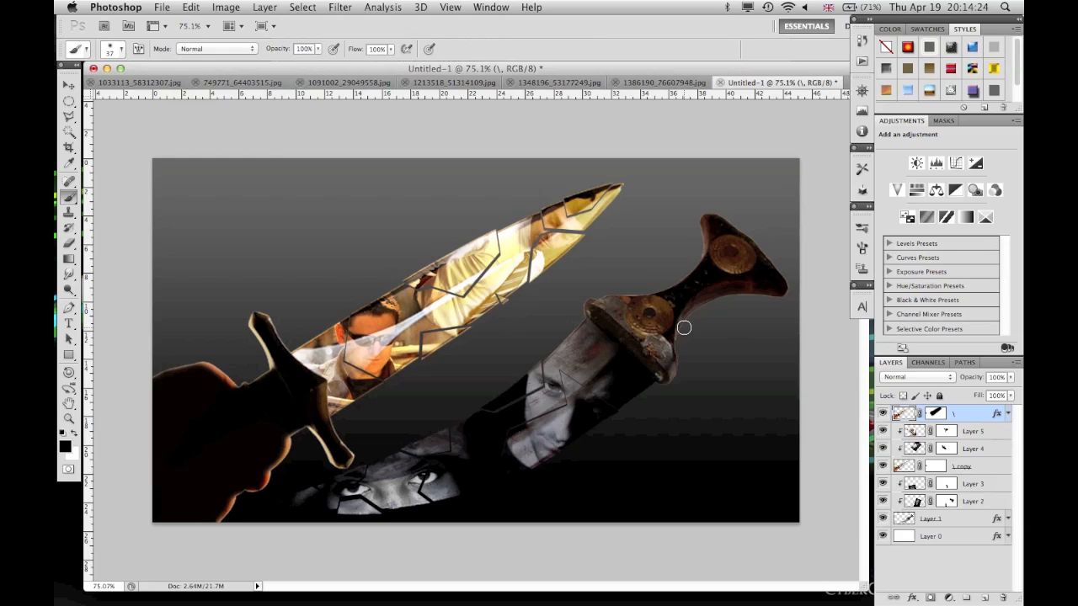
- Duplicate the curved dagger's Layer 1 and select the original layer beneath the copy
scroll(713, 302, up, 8)
scroll(713, 302, right, 8)
scroll(712, 302, down, 3)
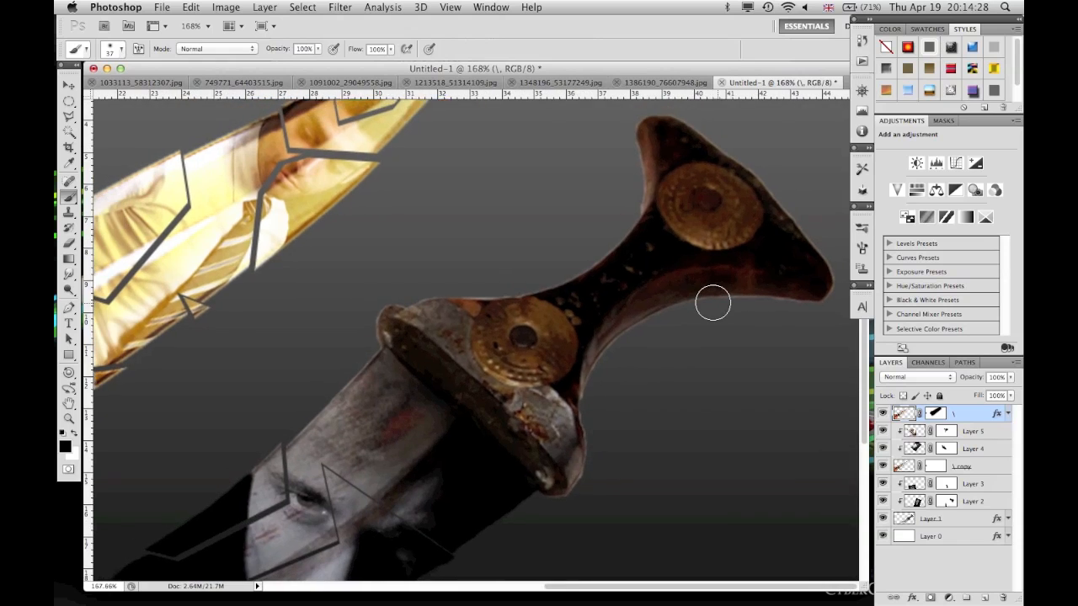
click(962, 520)
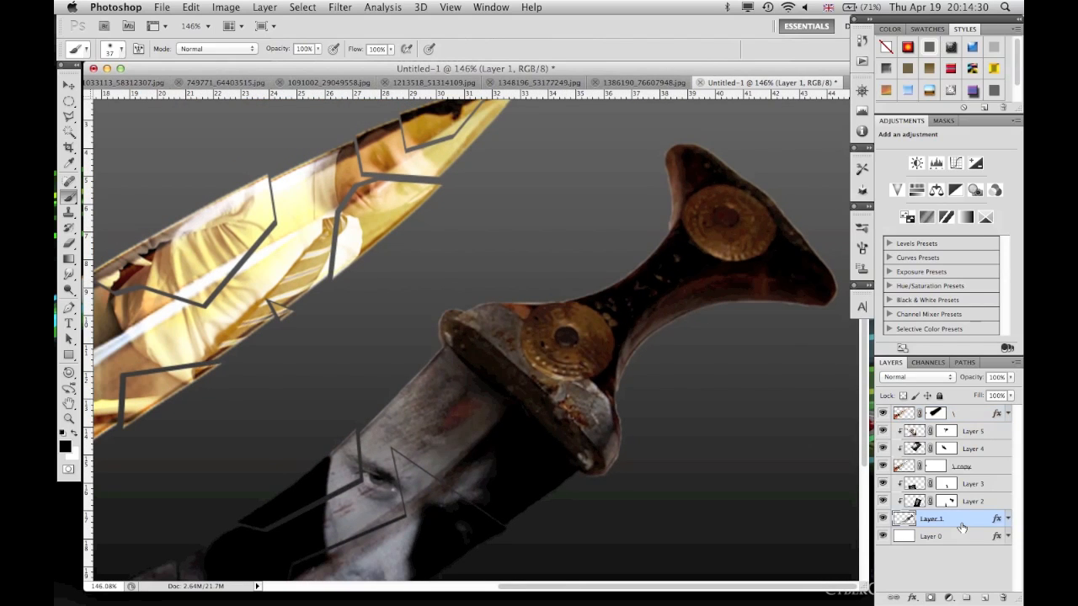
key(super+j)
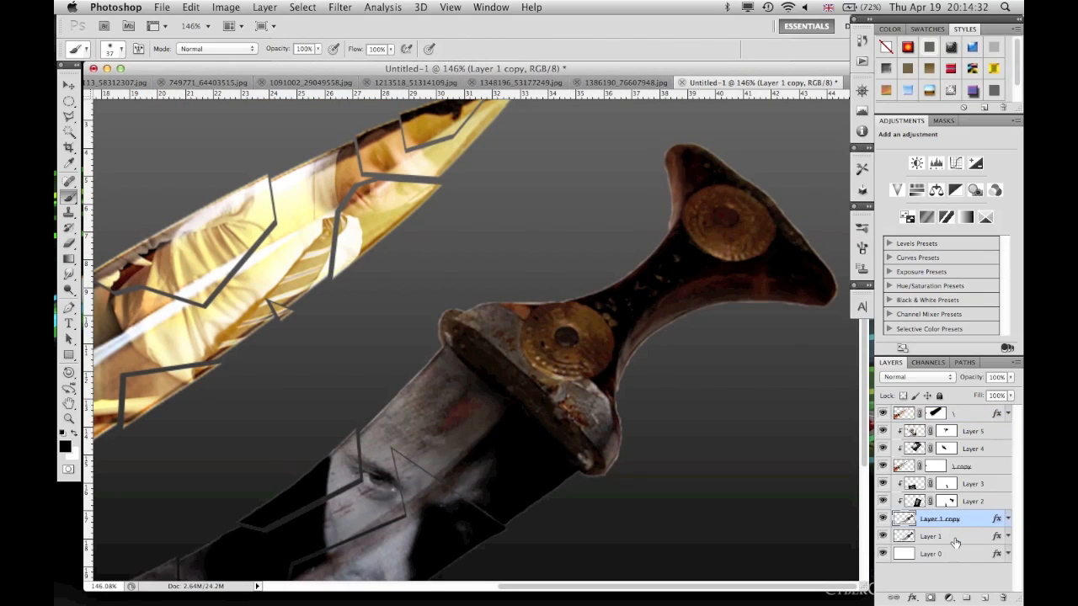
click(956, 539)
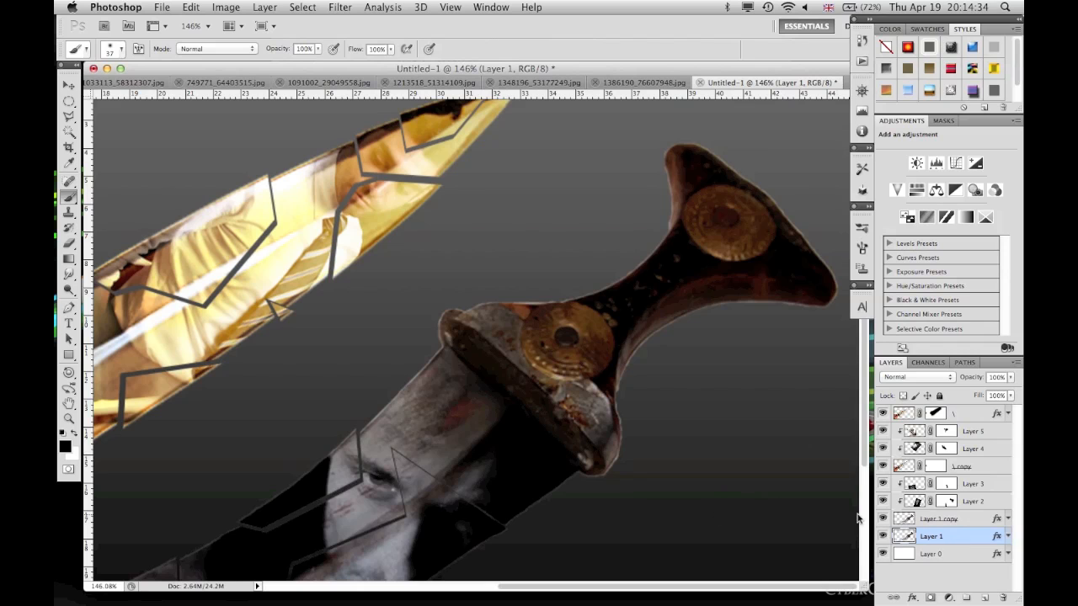
- Hide Layer 2, Layer 3 and Layer 1 copy, and add a layer mask to Layer 1
click(883, 501)
click(882, 483)
click(883, 518)
scroll(712, 477, down, 2)
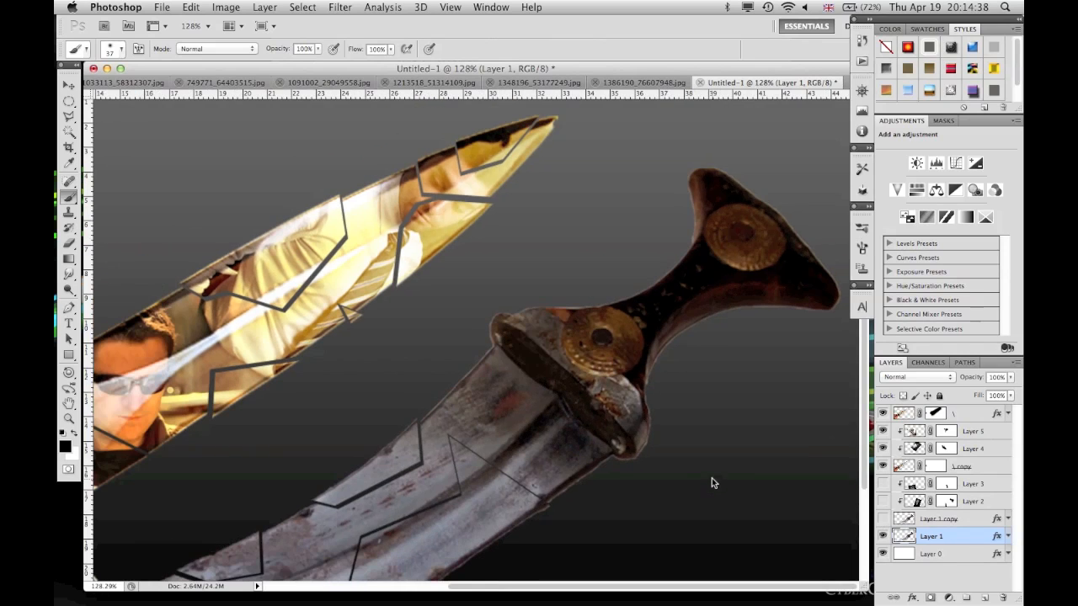
scroll(711, 478, down, 3)
scroll(711, 478, left, 2)
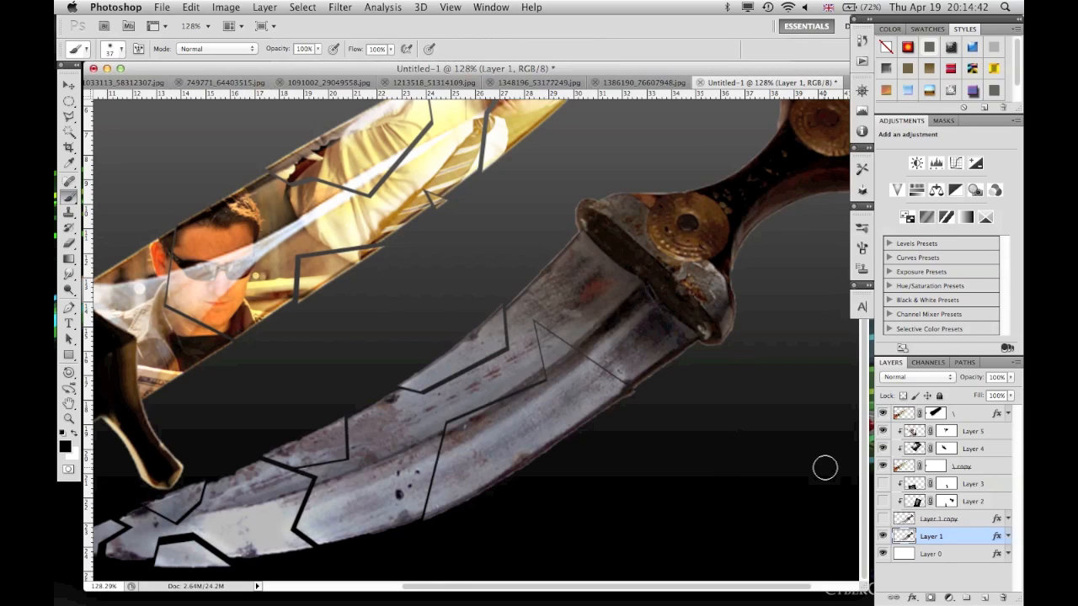
click(931, 598)
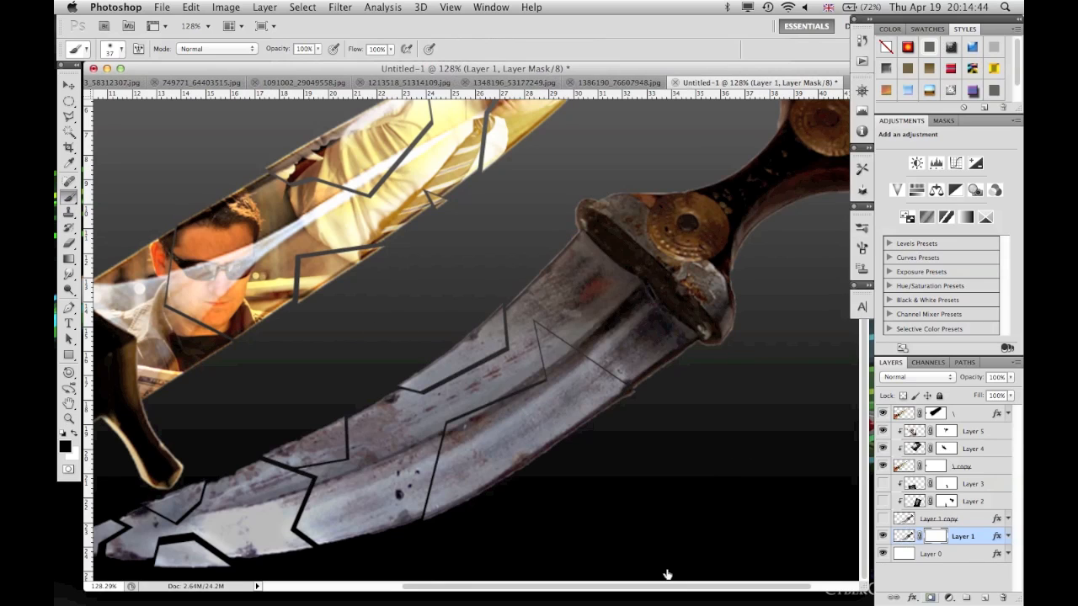
- Set the soft brush to 97 px and paint the Layer 1 mask black over the curved dagger's blade
scroll(264, 547, down, 2)
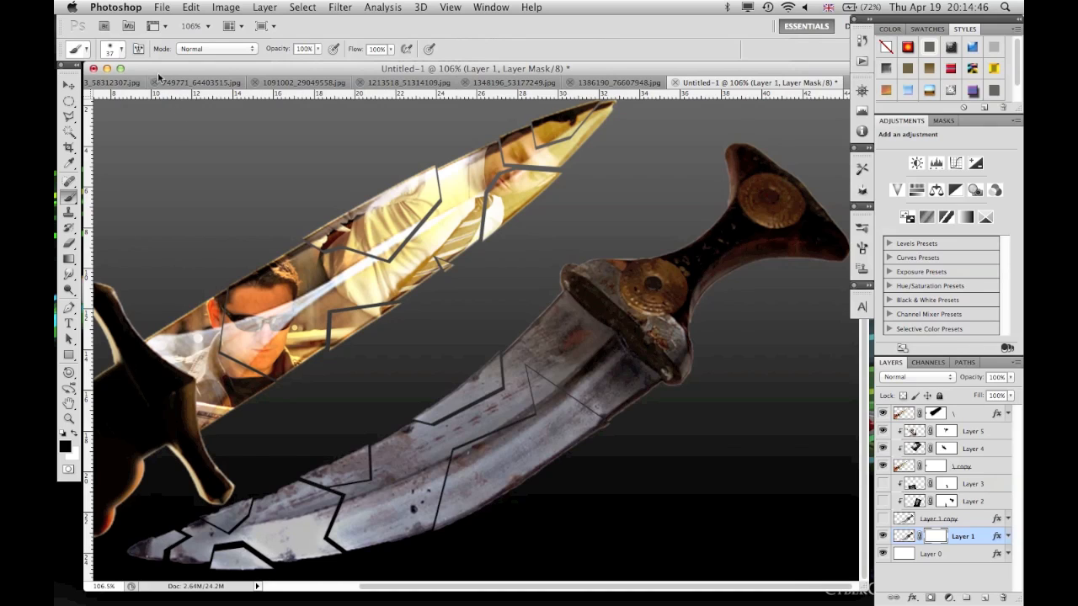
click(115, 49)
click(187, 71)
text(97)
key(Return)
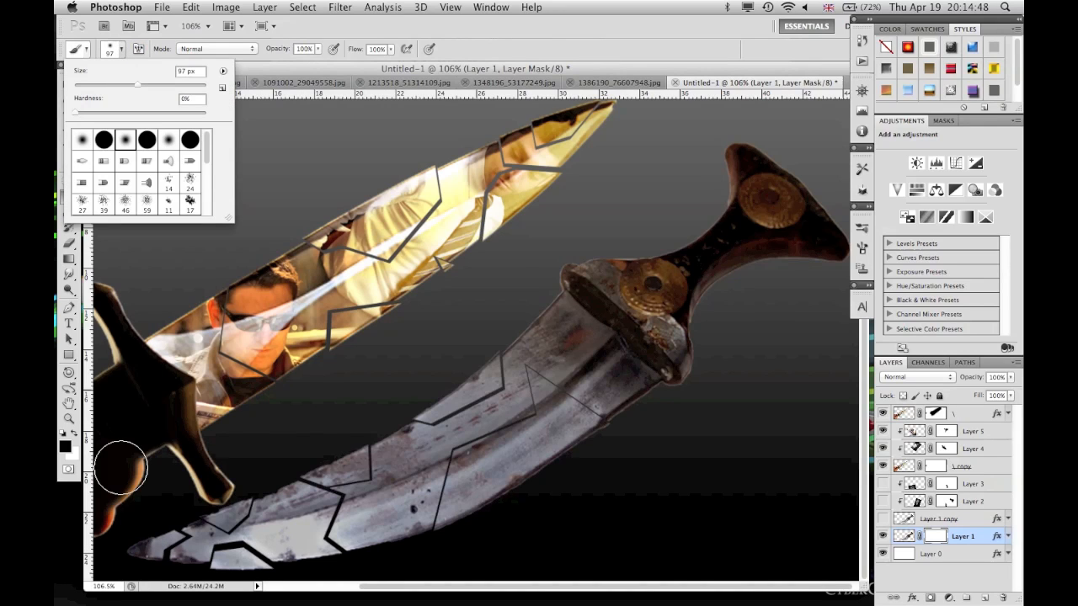
click(116, 558)
mouse_move(226, 543)
mouse_down()
mouse_move(286, 529)
mouse_move(177, 542)
mouse_move(376, 474)
mouse_move(122, 557)
mouse_move(406, 454)
mouse_move(160, 603)
mouse_move(419, 509)
mouse_move(177, 603)
mouse_move(489, 467)
mouse_move(487, 485)
mouse_move(397, 545)
mouse_move(564, 432)
mouse_move(346, 484)
mouse_move(356, 459)
mouse_move(496, 373)
mouse_move(399, 433)
mouse_move(528, 369)
mouse_move(460, 461)
mouse_move(583, 405)
mouse_move(565, 462)
mouse_move(624, 400)
mouse_move(504, 311)
mouse_up()
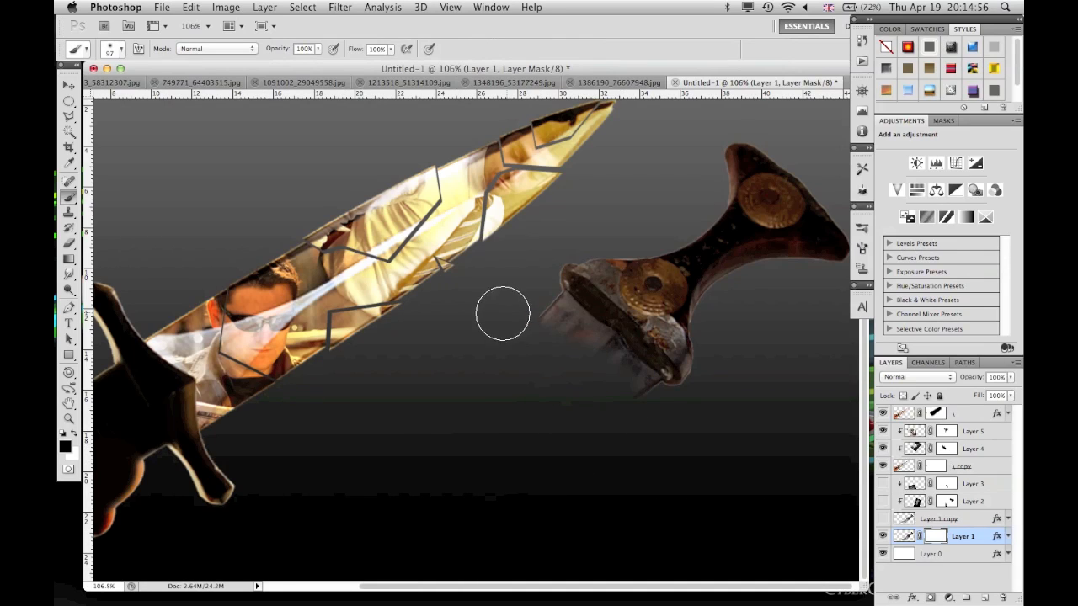
- Reduce the brush to 39 px and mask out the blade remnants along the edge of the curved dagger's guard
scroll(630, 414, up, 5)
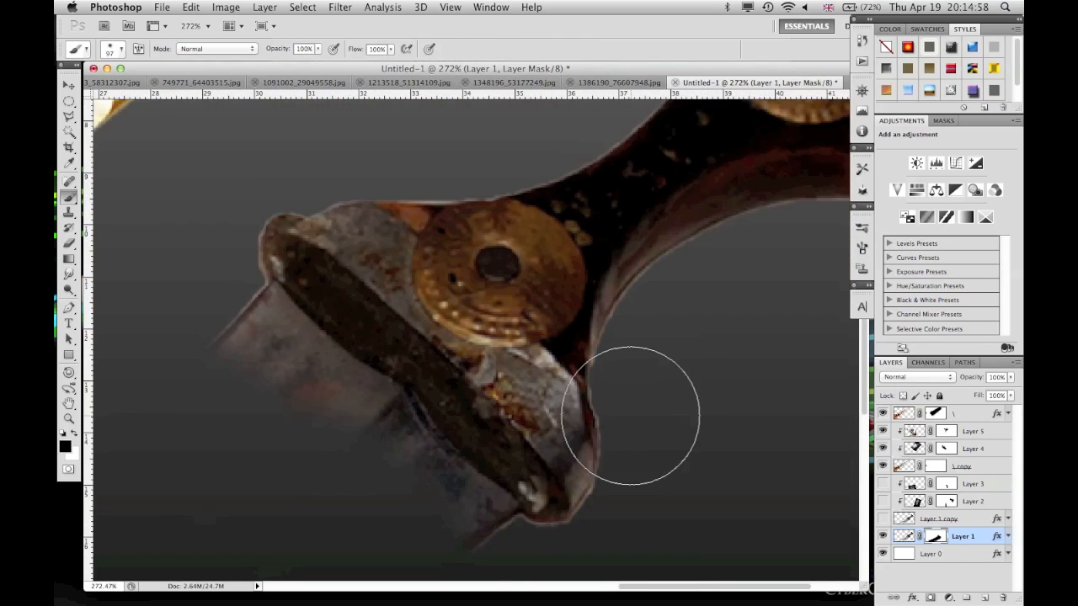
scroll(630, 413, down, 5)
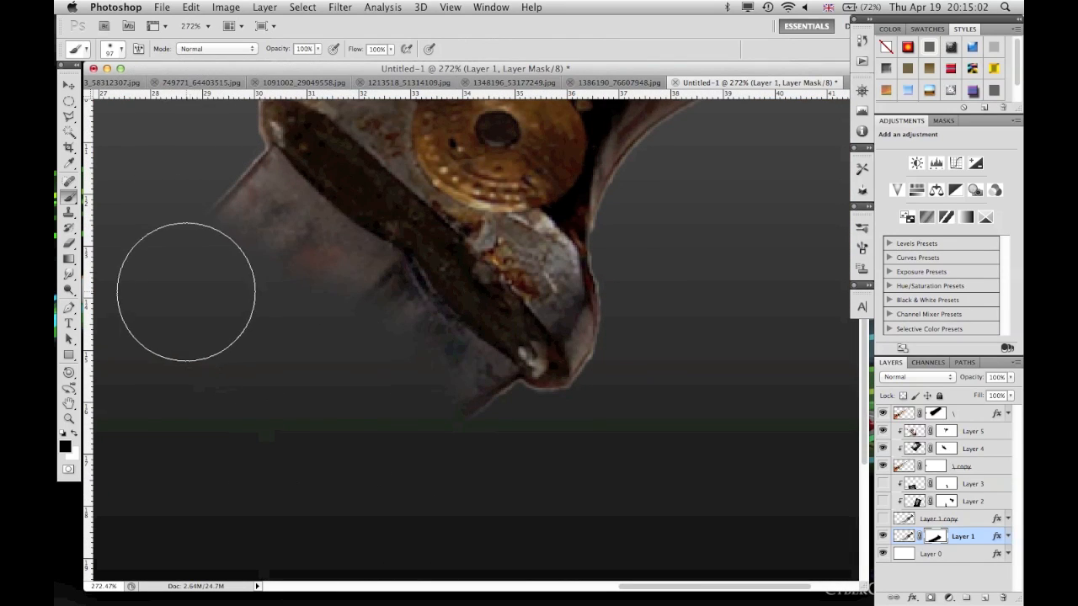
scroll(184, 283, down, 1)
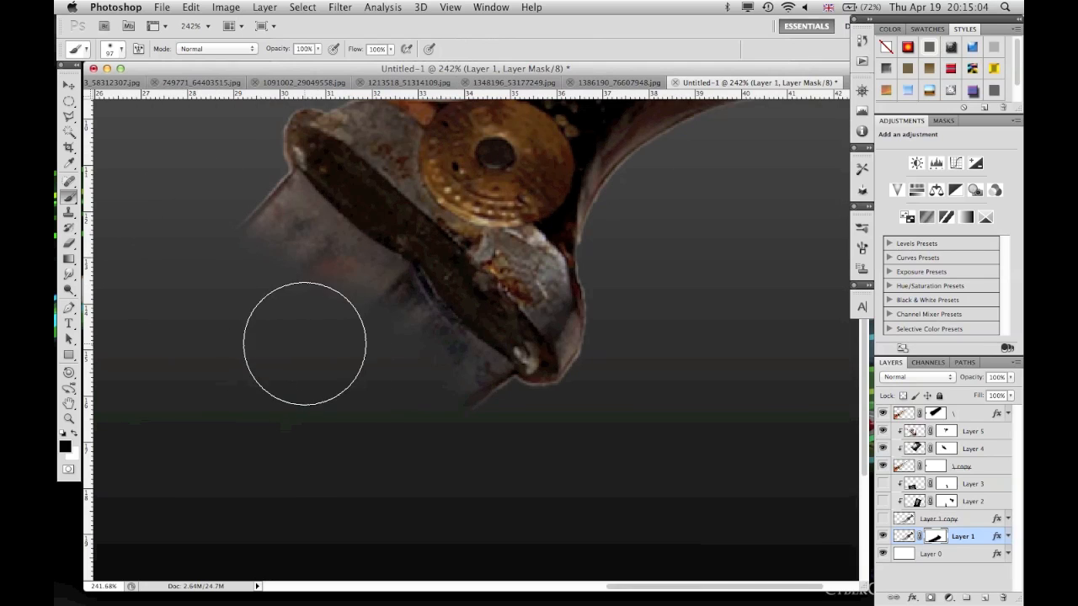
scroll(277, 337, down, 1)
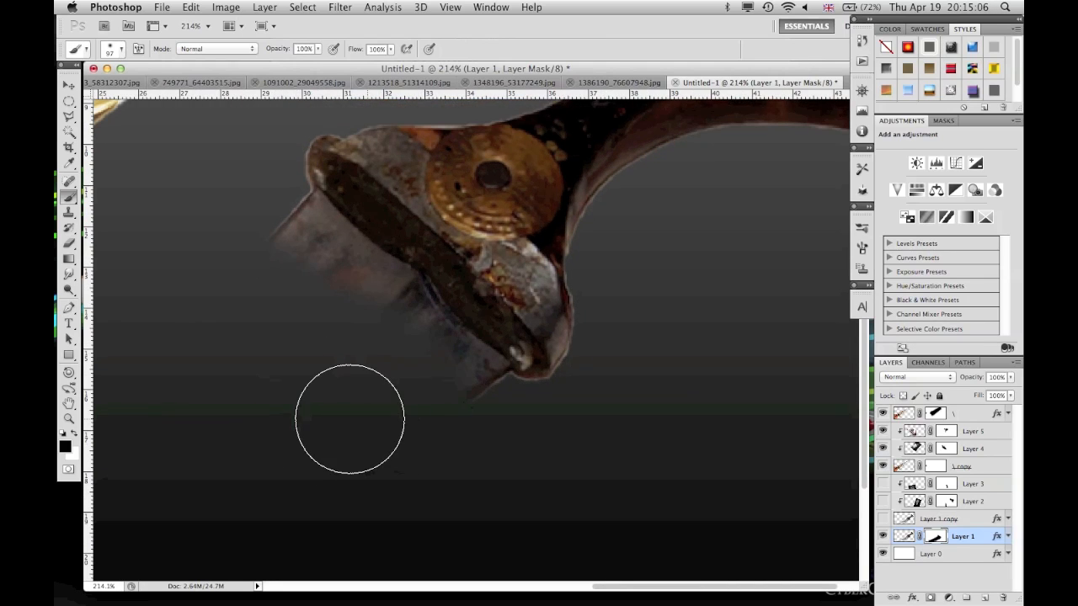
scroll(349, 419, down, 7)
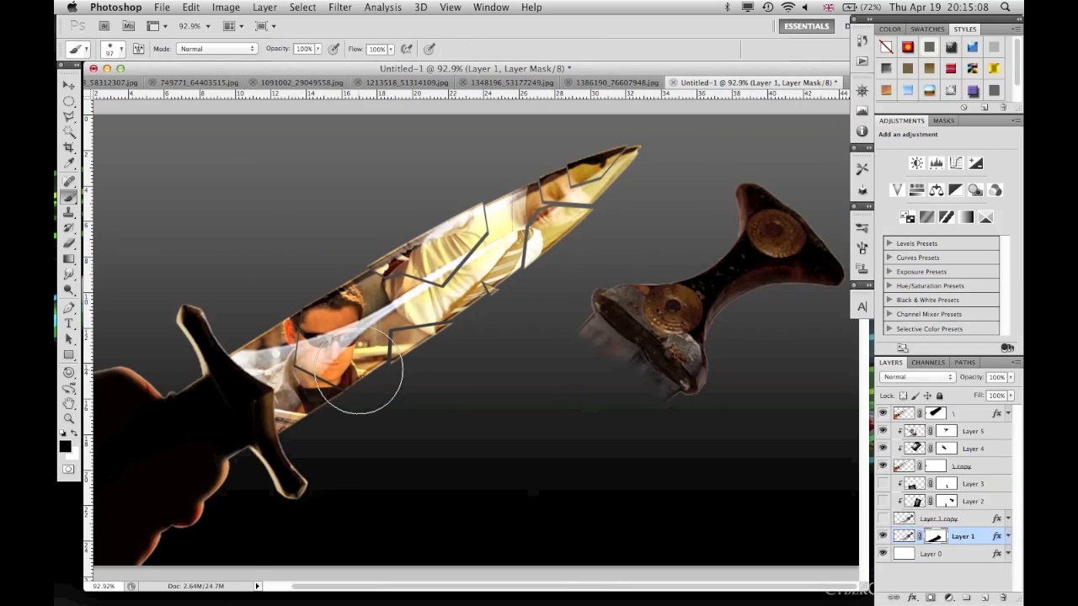
click(115, 49)
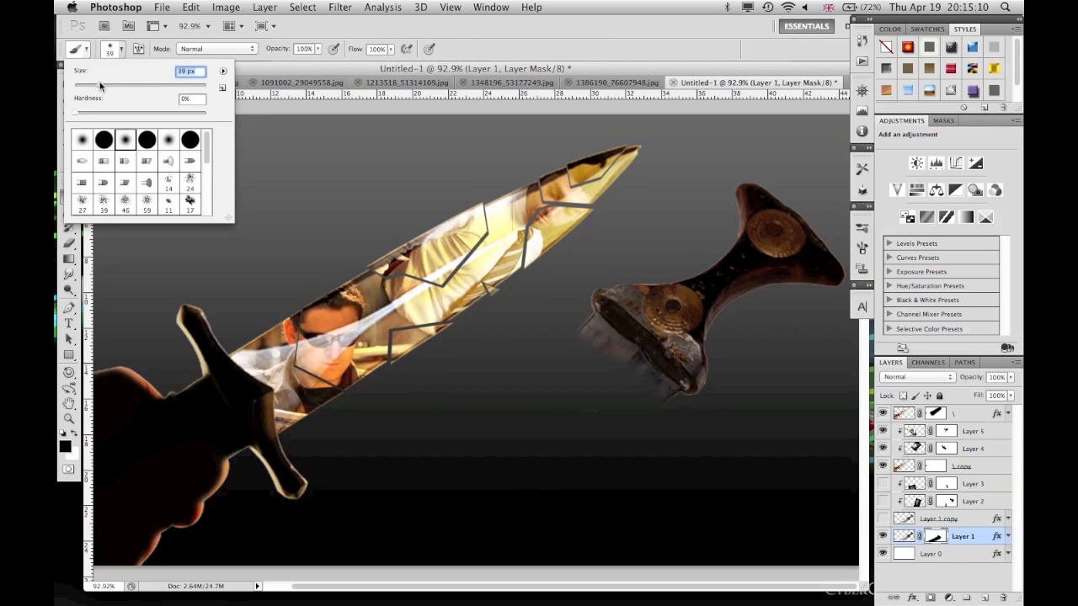
click(119, 58)
scroll(618, 363, up, 5)
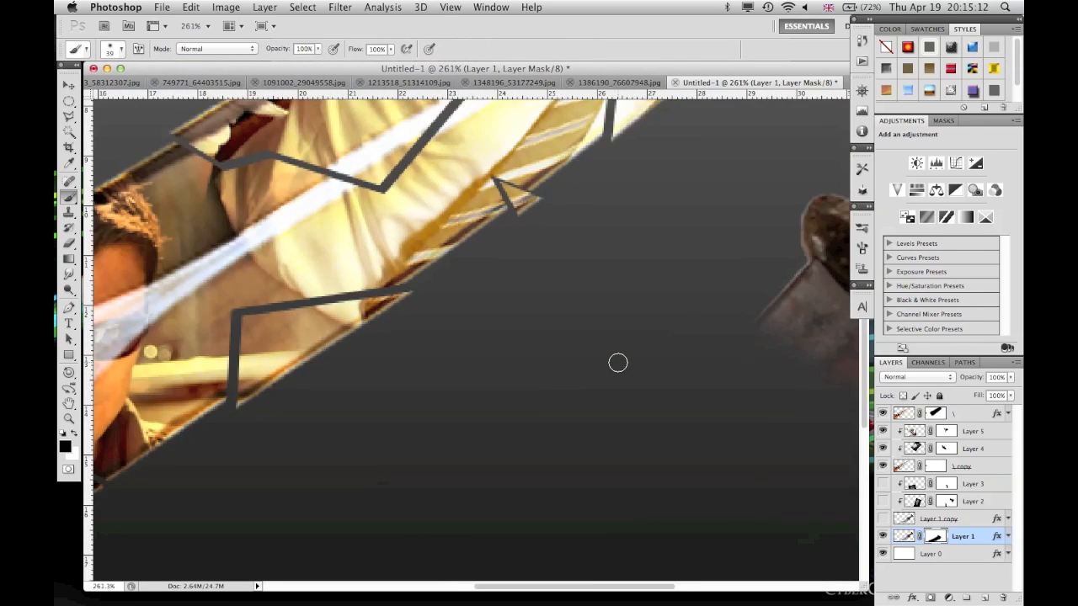
scroll(618, 363, right, 5)
scroll(618, 363, down, 2)
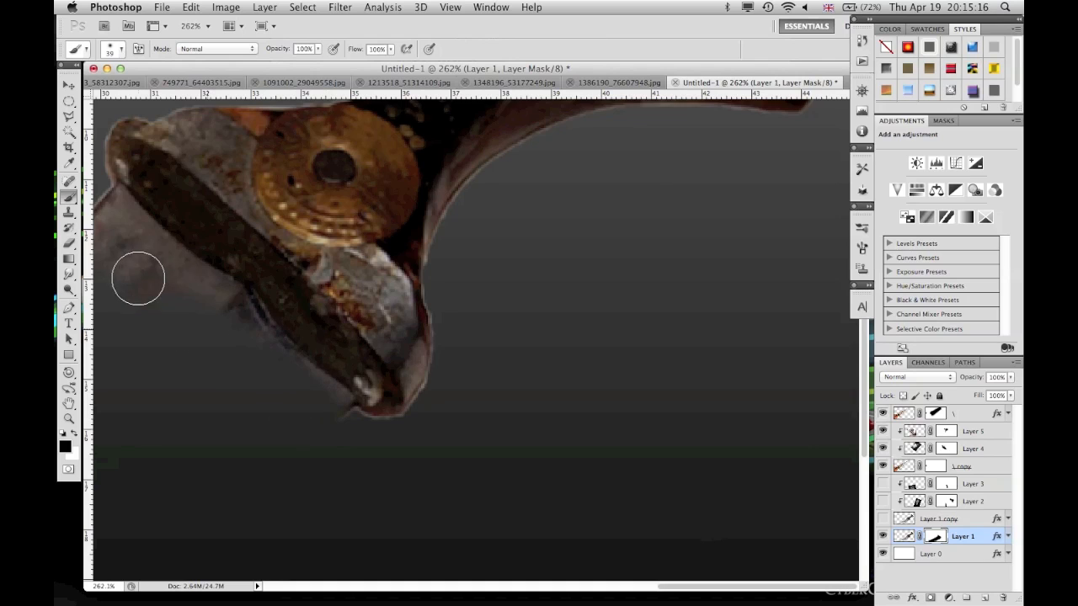
scroll(115, 260, left, 5)
scroll(115, 260, up, 3)
mouse_move(175, 298)
mouse_down()
mouse_move(226, 356)
mouse_move(197, 274)
mouse_move(209, 267)
mouse_move(232, 295)
mouse_move(222, 274)
mouse_move(299, 363)
mouse_move(267, 320)
mouse_move(387, 433)
mouse_move(458, 481)
mouse_up()
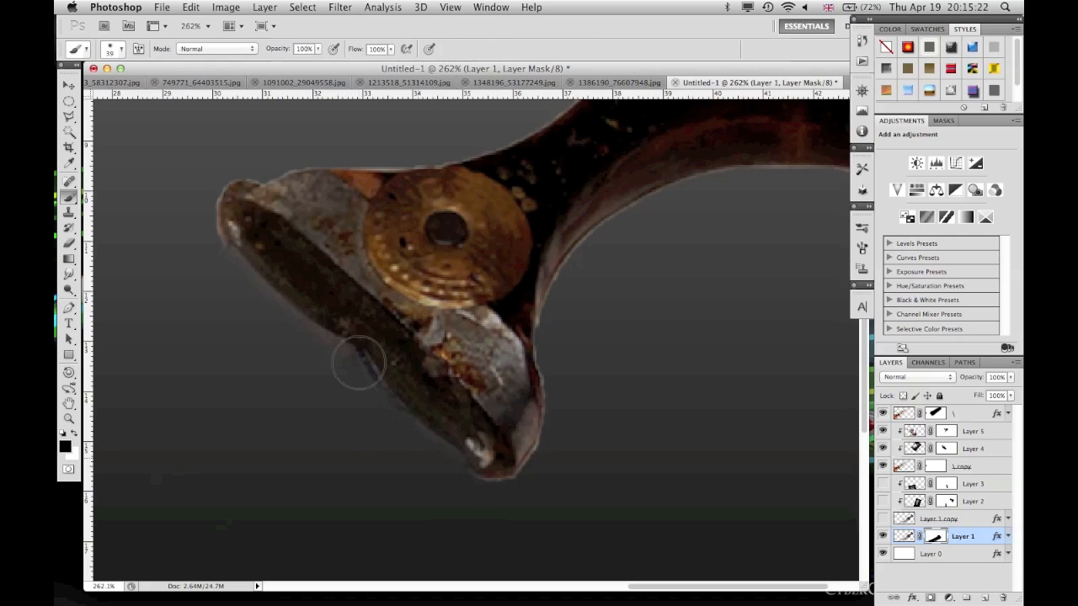
mouse_move(289, 348)
mouse_down()
mouse_move(324, 360)
mouse_move(406, 459)
mouse_move(438, 473)
mouse_up()
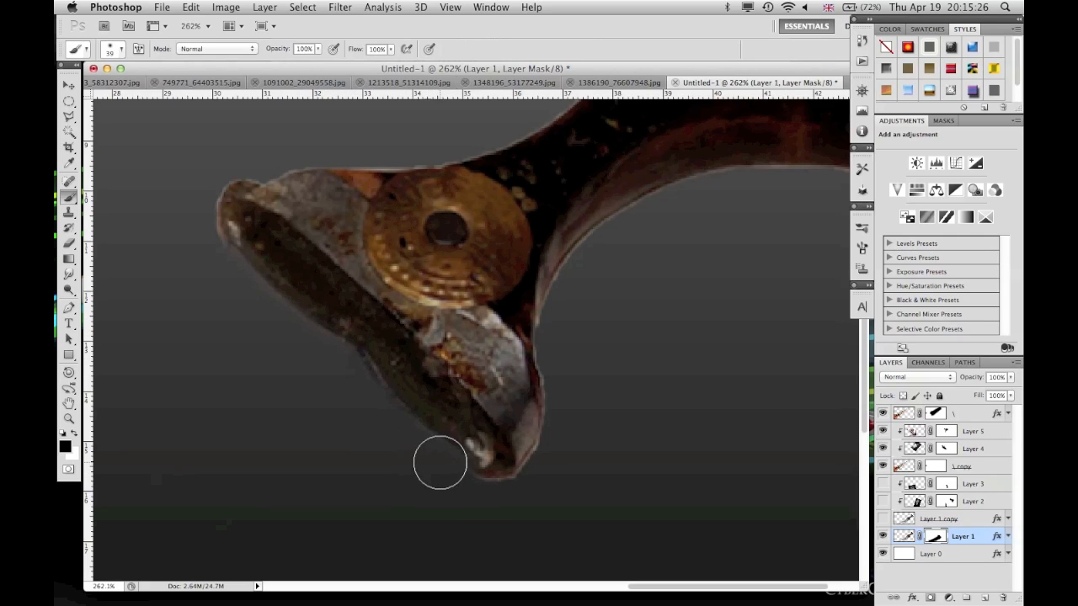
- Set the Satin colour of the curved dagger's handle on Layer 1 to 0f0f0f
scroll(438, 473, down, 2)
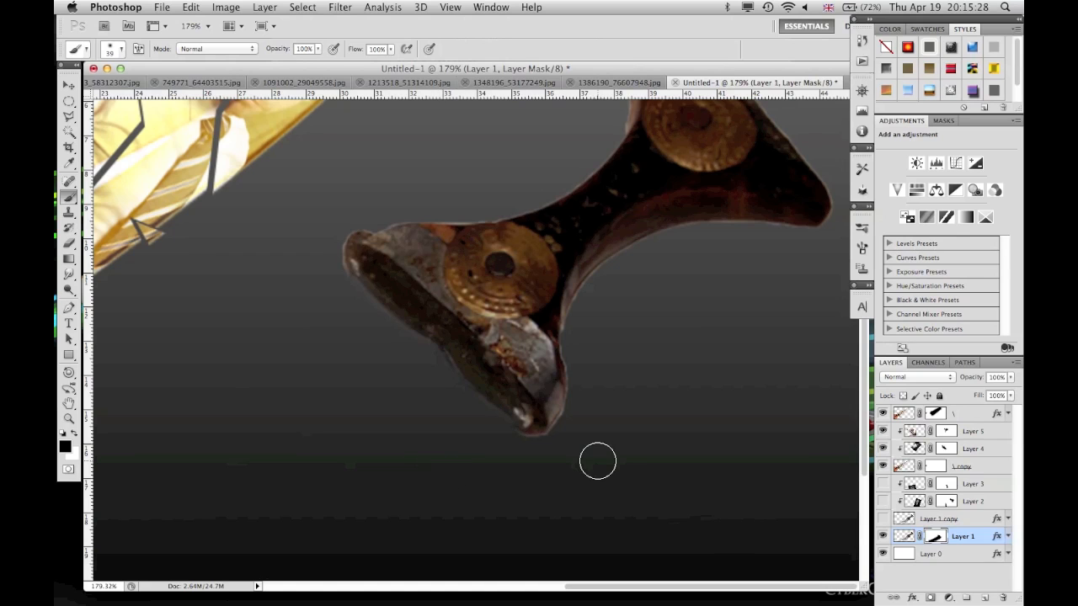
scroll(598, 461, down, 2)
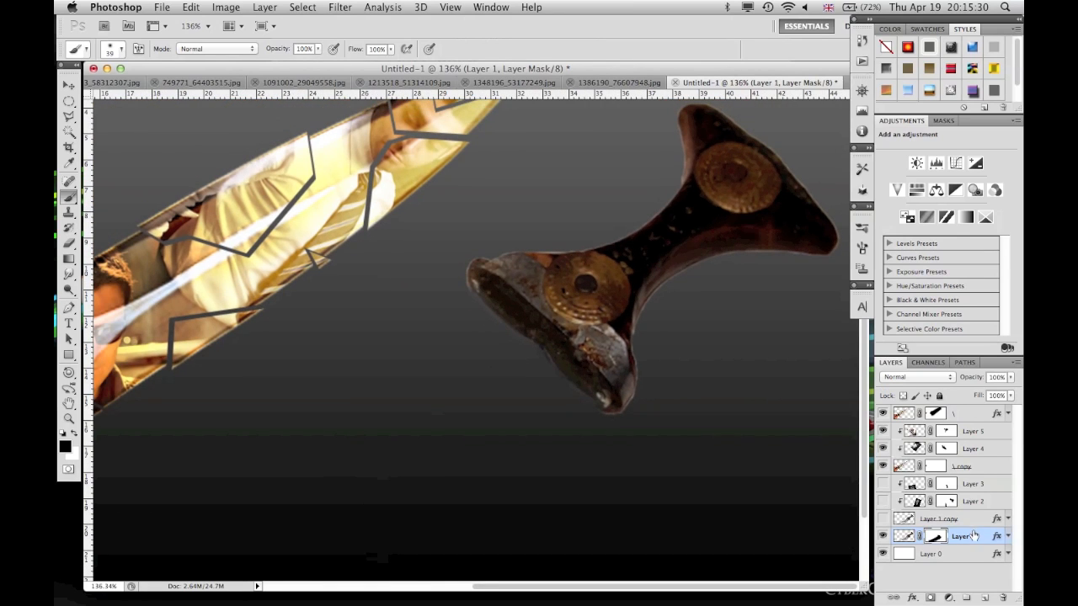
double_click(976, 540)
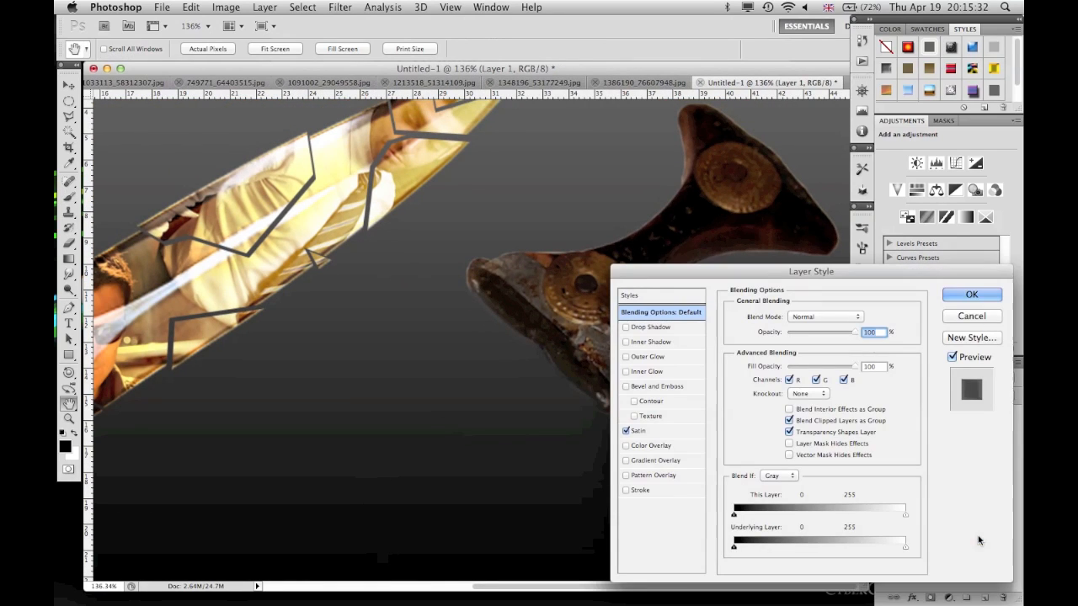
click(638, 430)
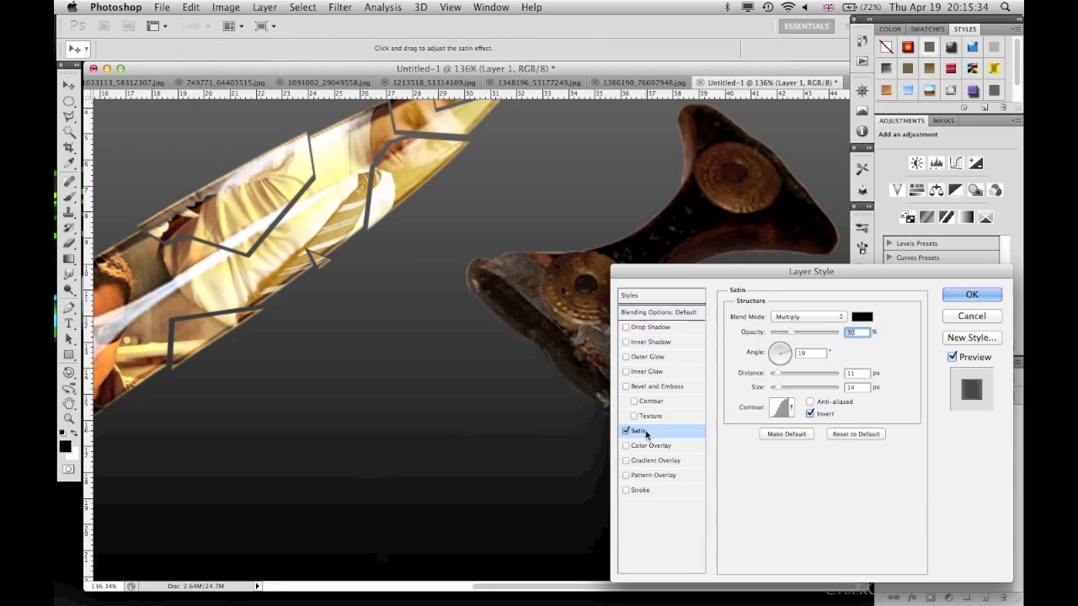
click(864, 318)
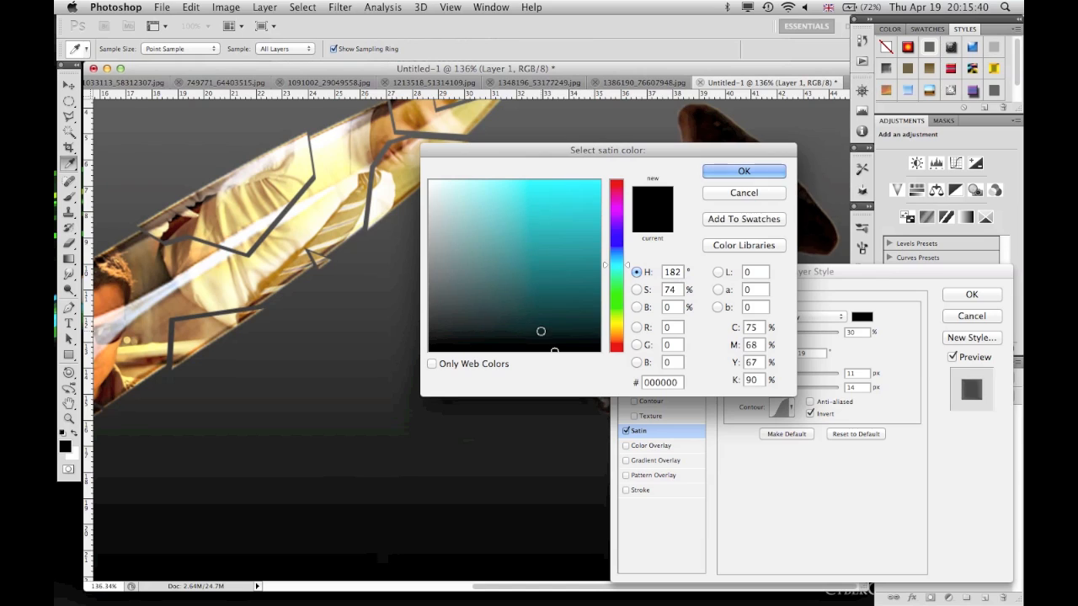
click(643, 383)
text(0f)
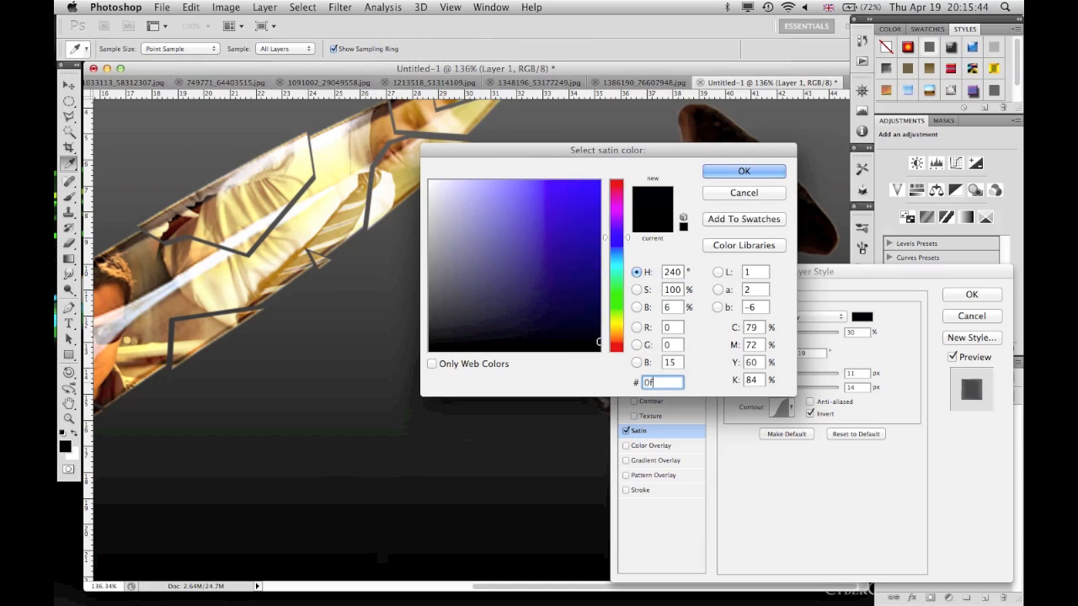
text(0f0f)
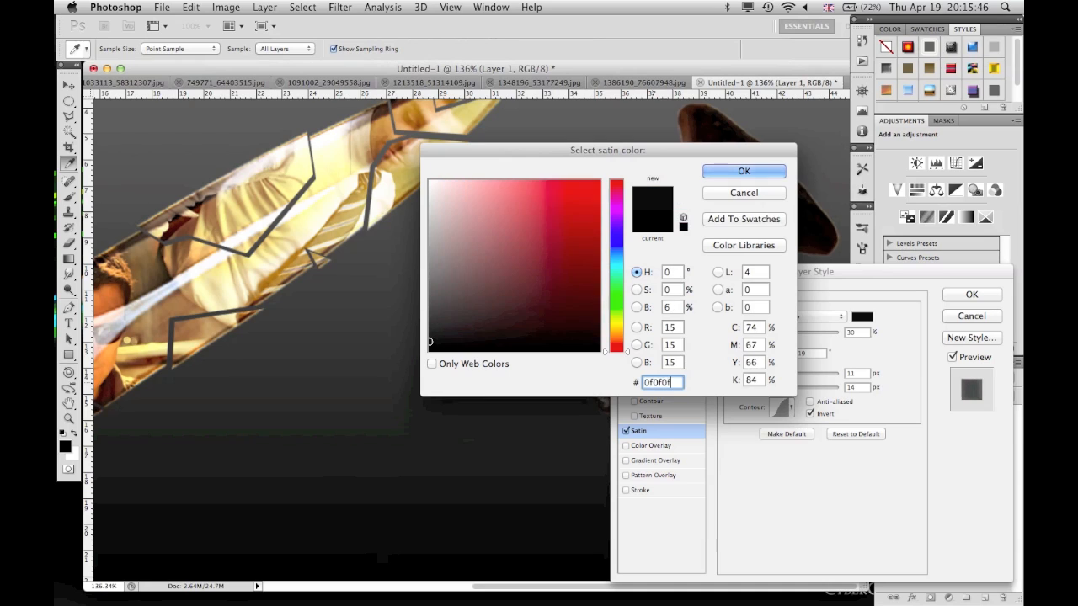
key(Return)
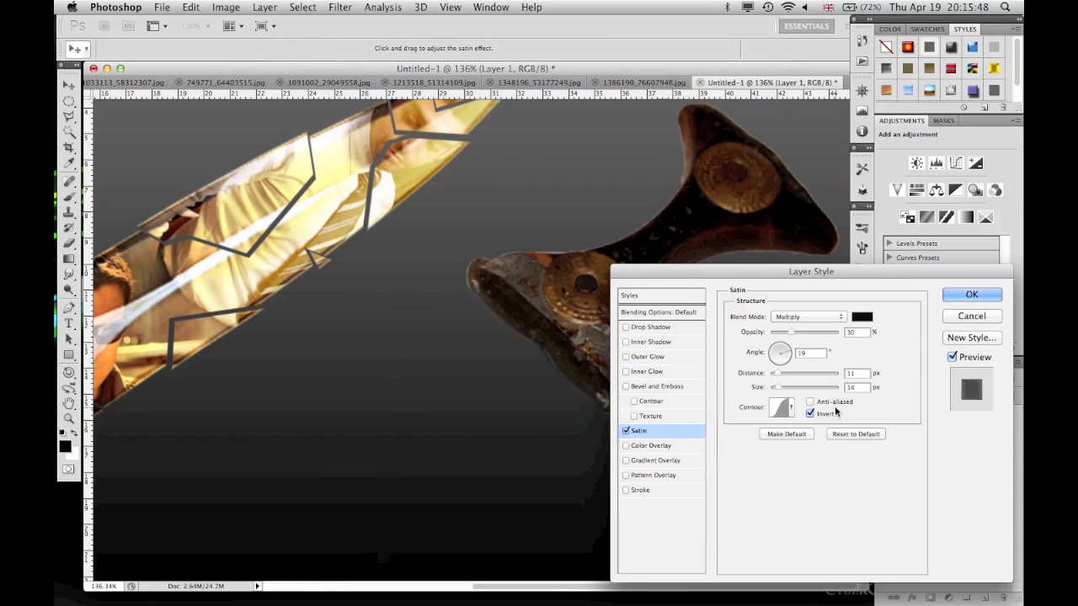
- Raise Layer 1's Satin opacity to 100% and apply the layer style
double_click(855, 332)
text(90)
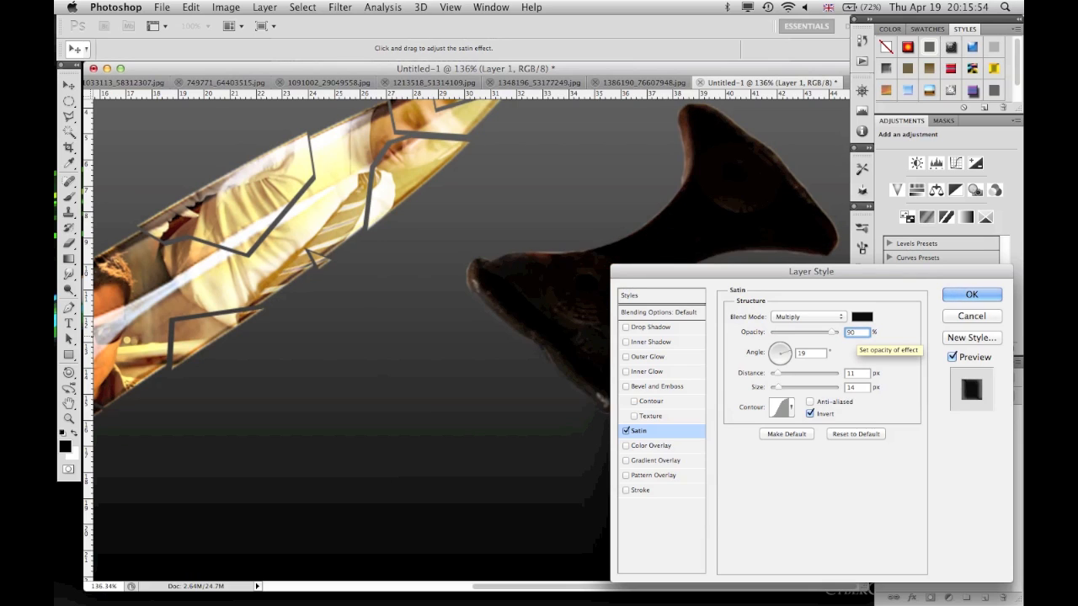
key(BackSpace)
key(BackSpace)
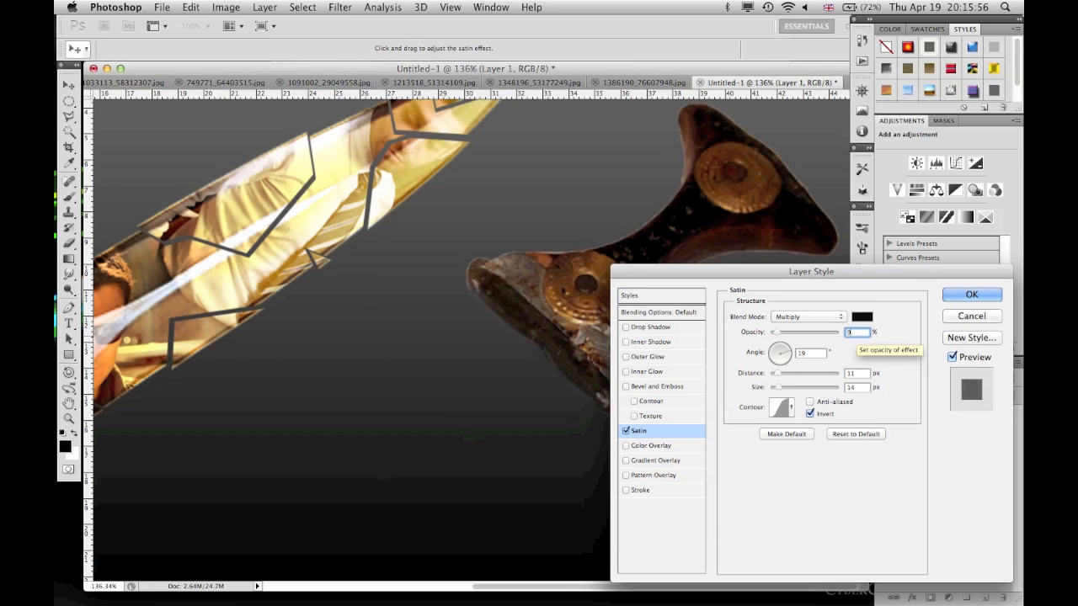
text(10)
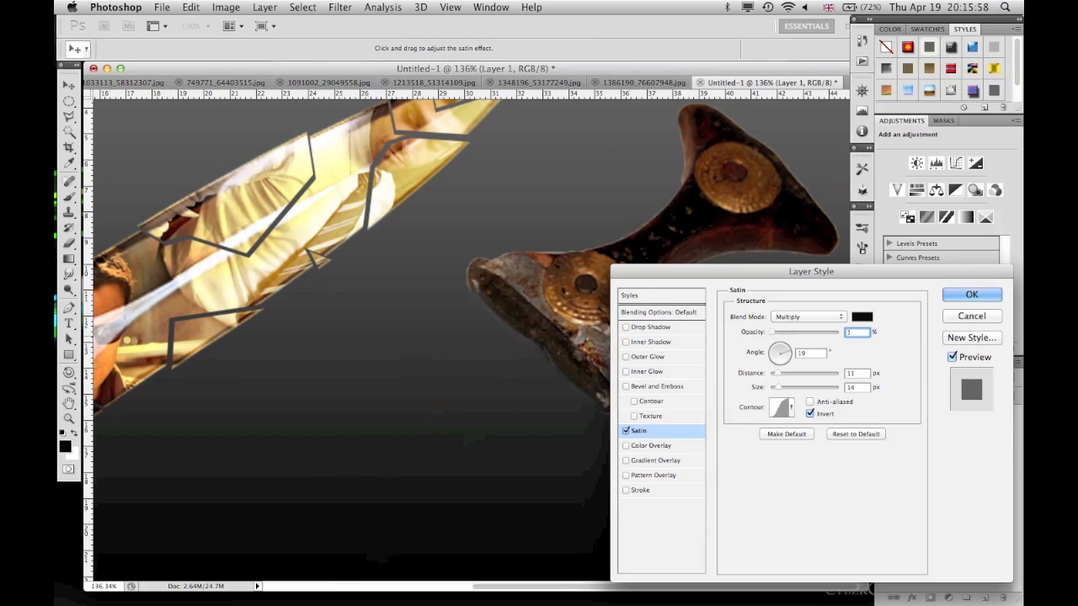
text(0)
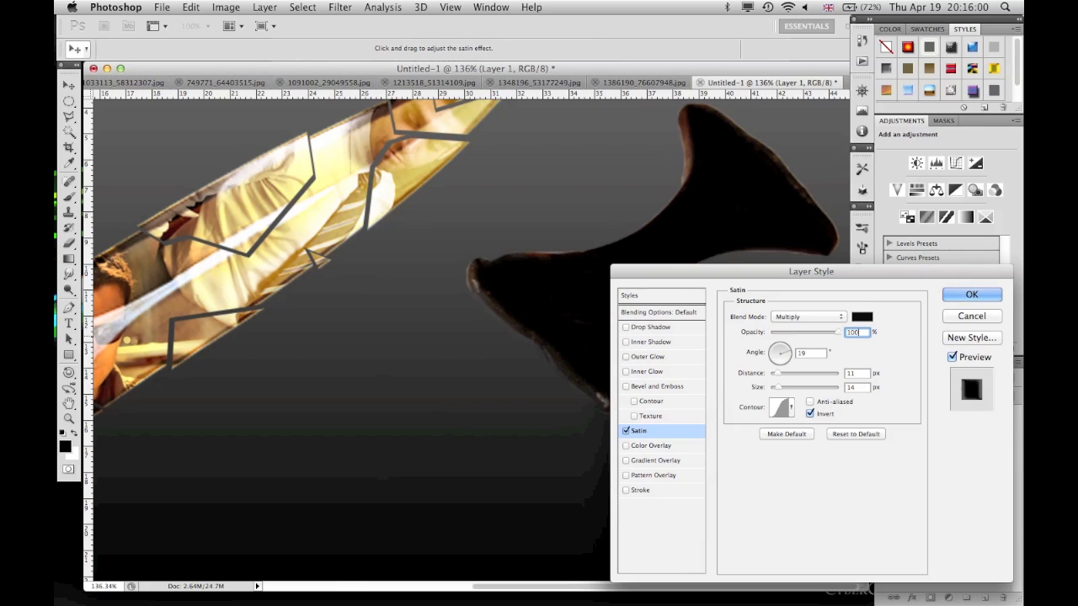
key(Return)
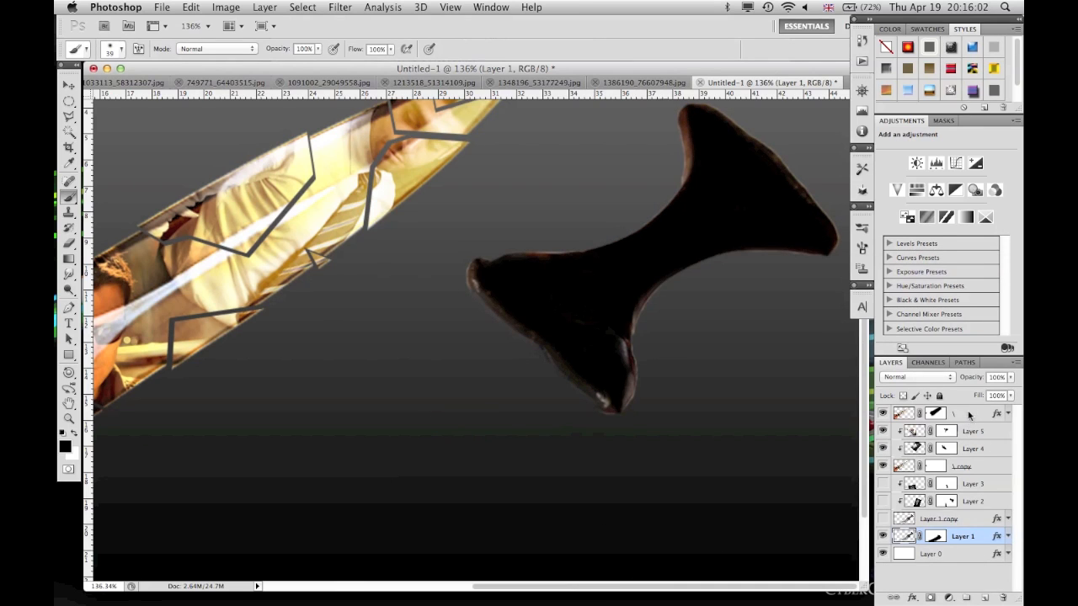
- Review the Satin settings of the straight dagger's handle layer and the layer style of Layer 1
double_click(968, 417)
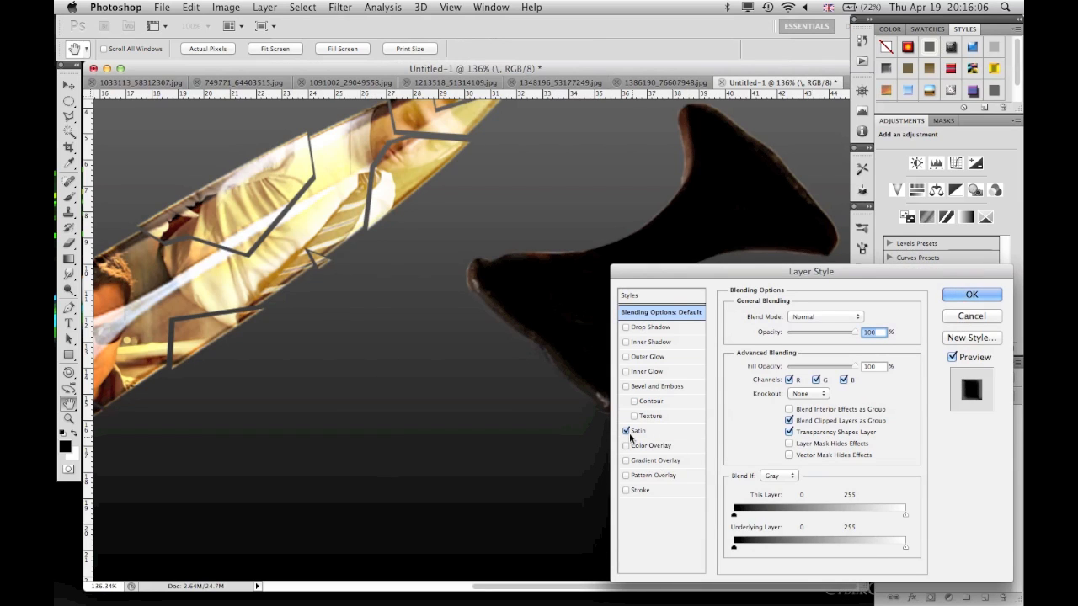
click(633, 432)
click(986, 316)
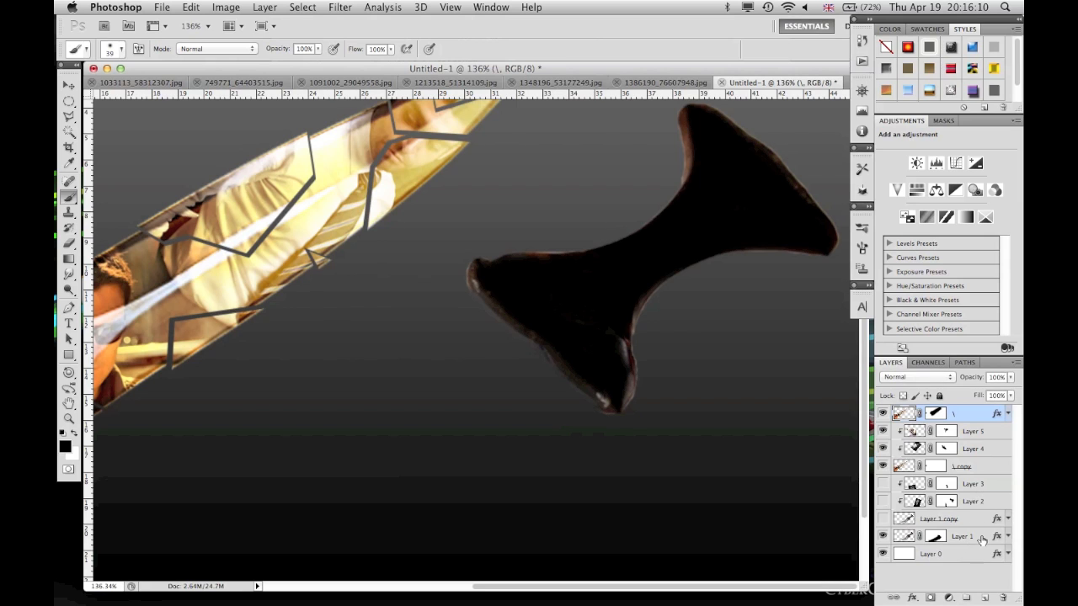
double_click(982, 541)
drag(764, 272, 693, 265)
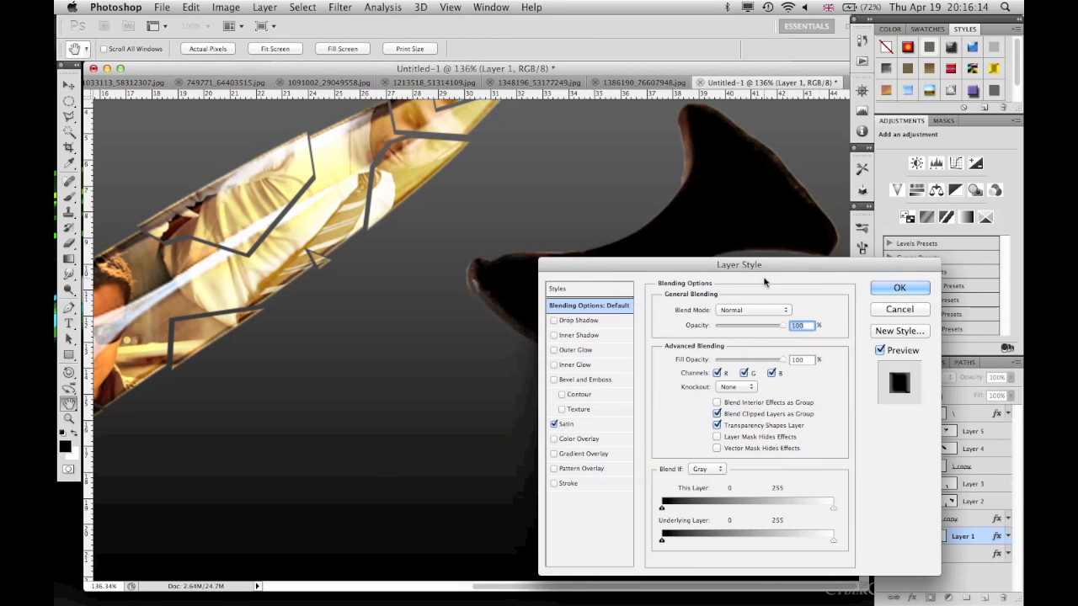
click(900, 287)
- Move Layer 1 above Layer 3 and show Layer 3, Layer 2 and Layer 1 copy again
drag(977, 544, 958, 478)
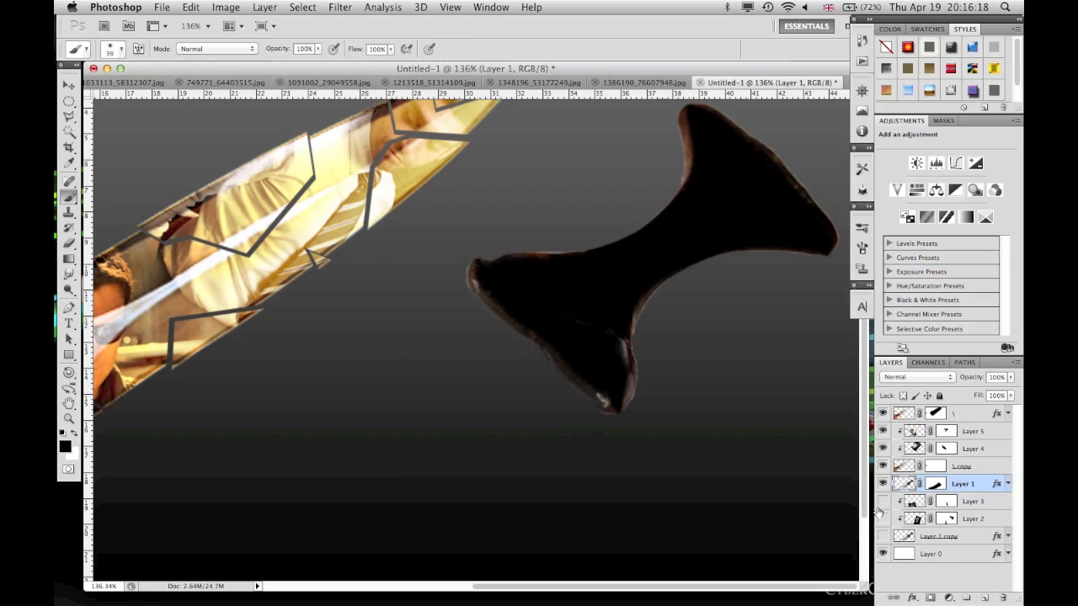
drag(885, 503, 884, 519)
click(883, 537)
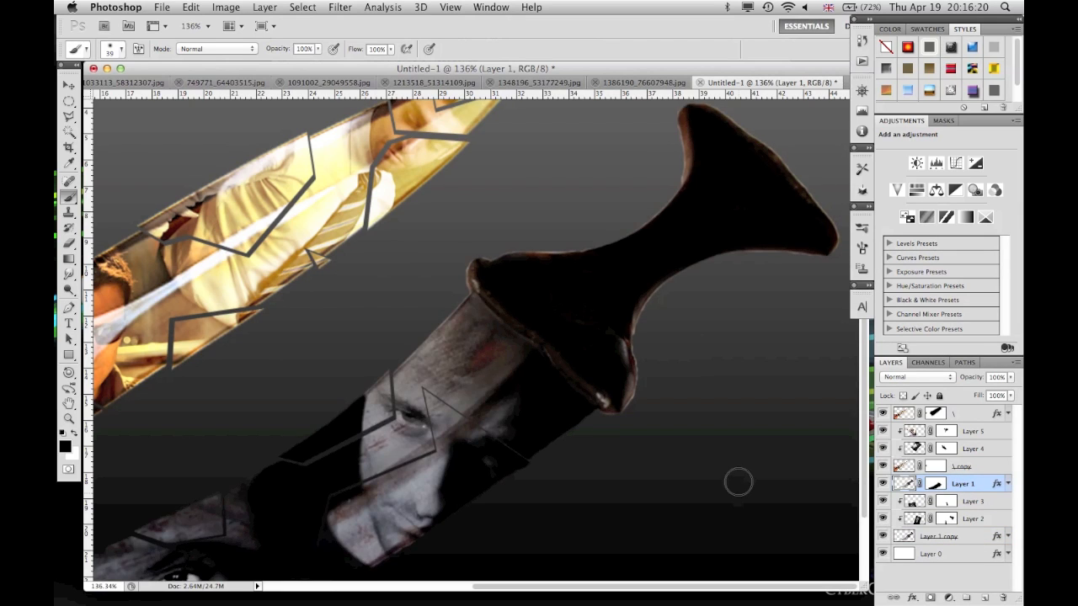
key(super+0)
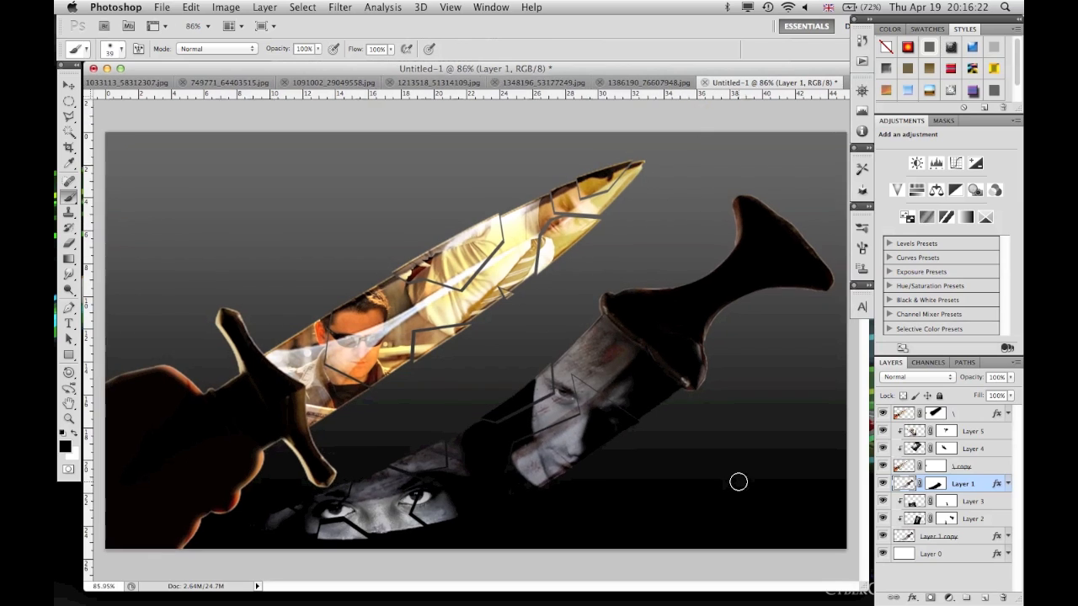
key(super+minus)
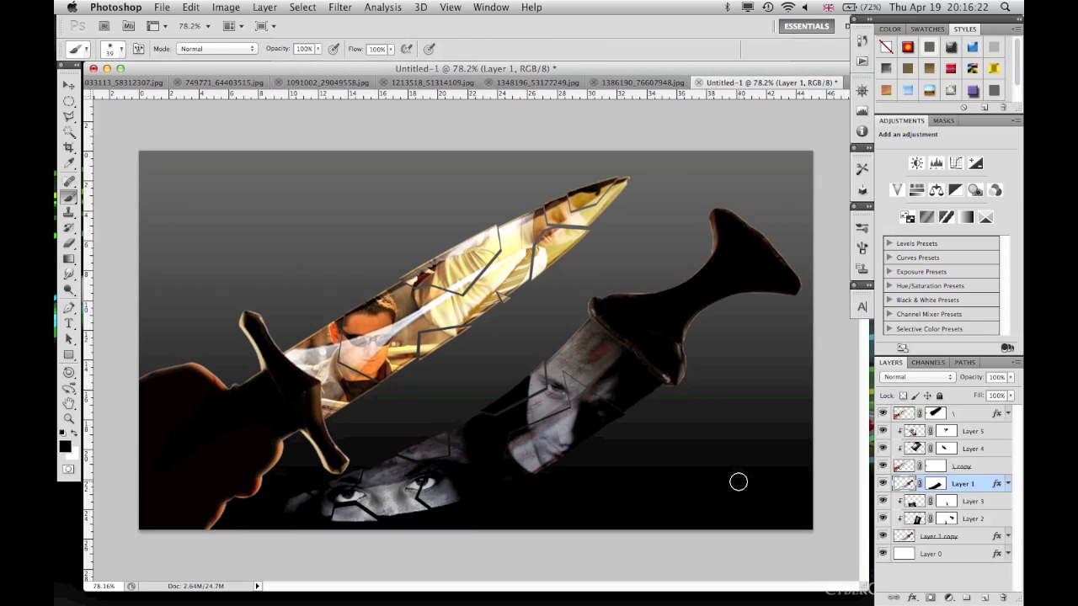
- Start a text line above the background layer, near the canvas's upper-left corner, and set its font to Vampiress
click(69, 85)
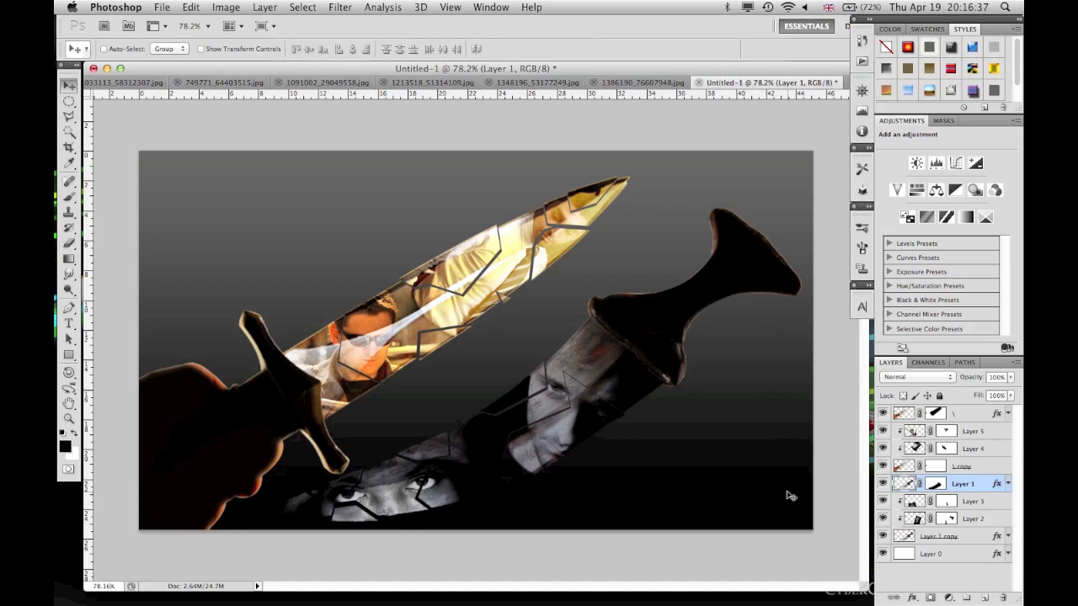
click(953, 556)
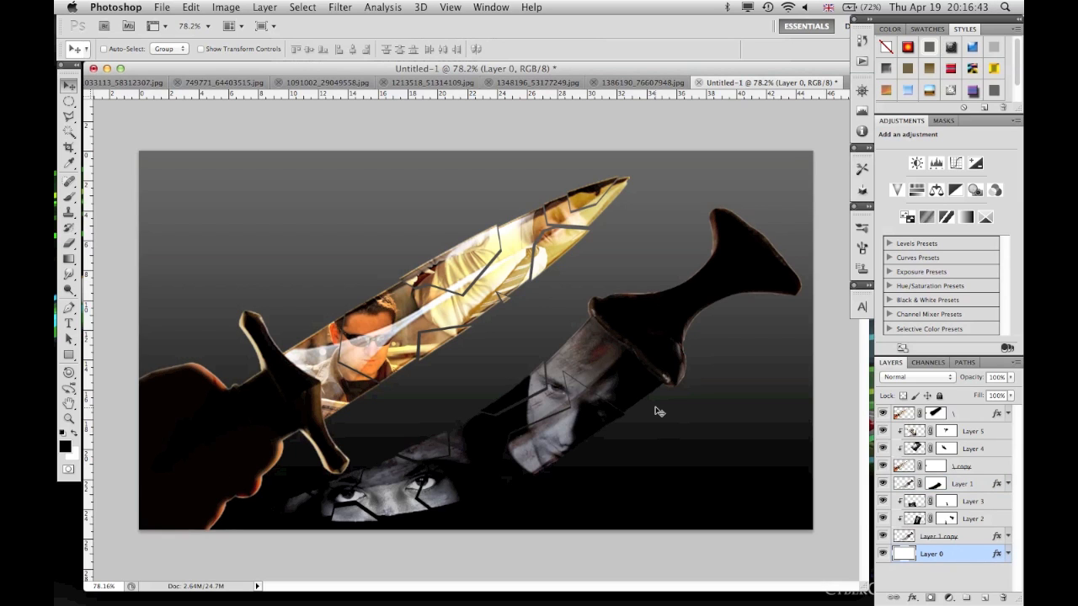
key(super+t)
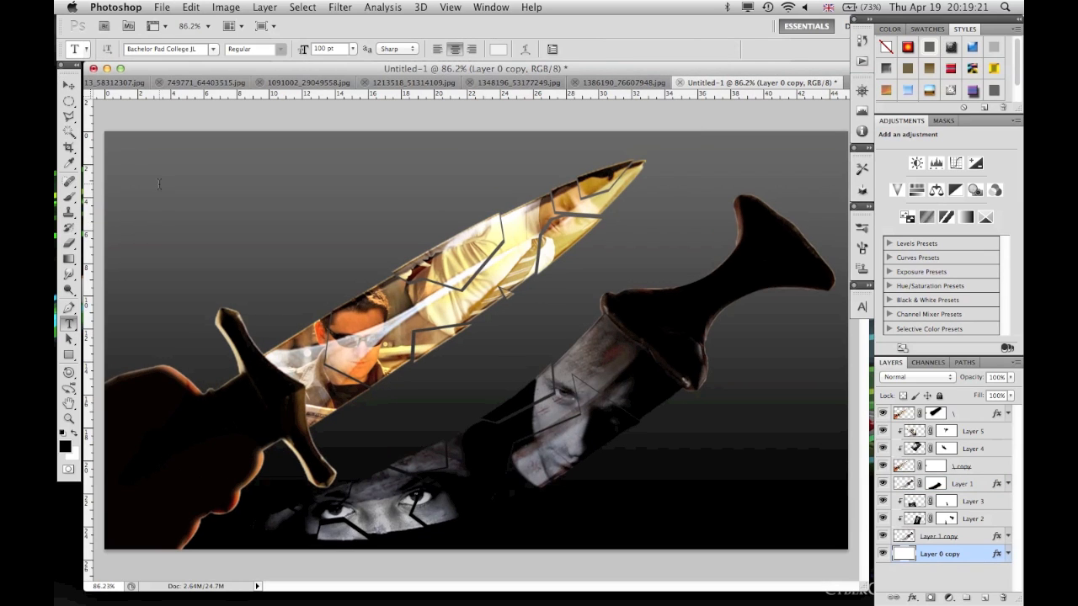
click(174, 175)
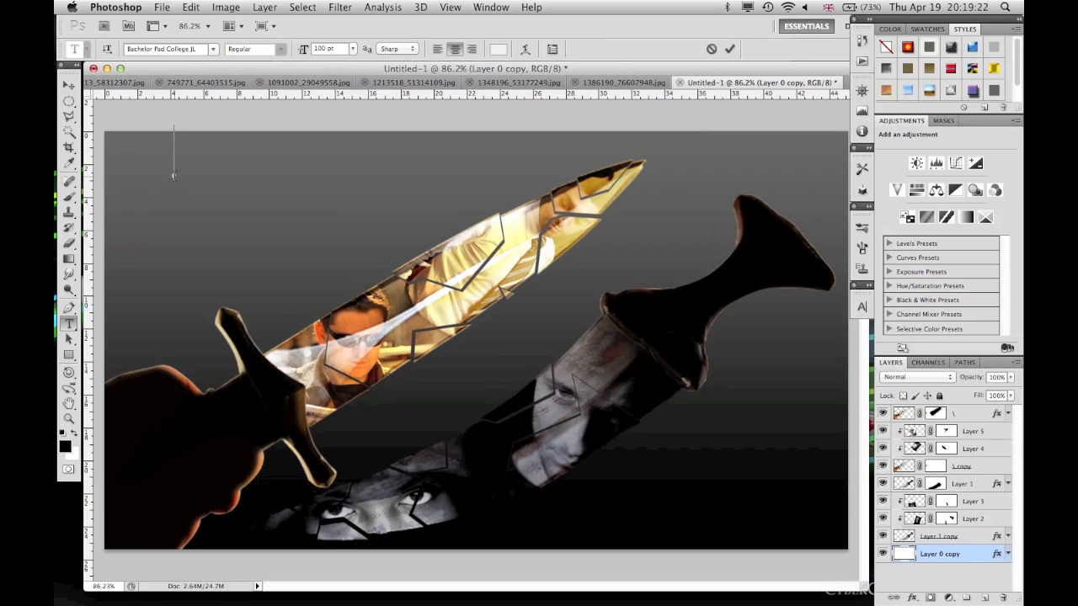
click(214, 50)
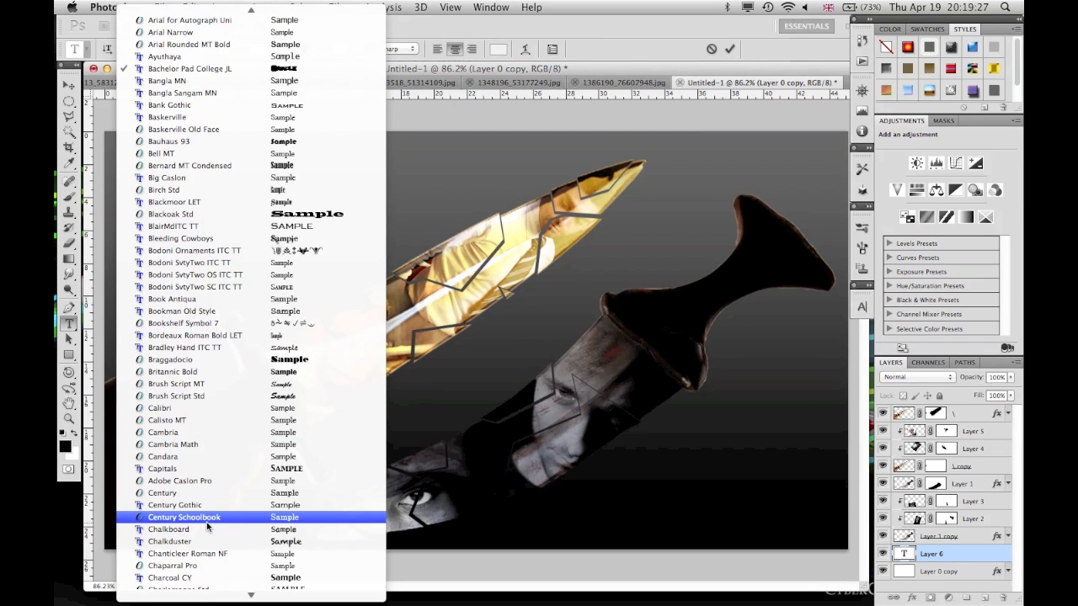
text(calv)
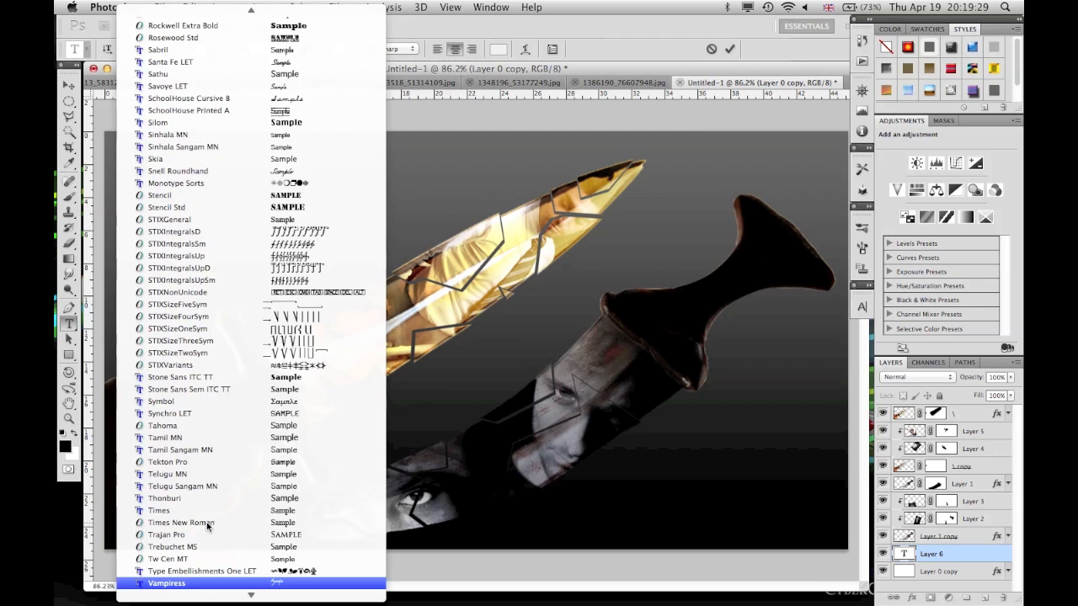
key(Return)
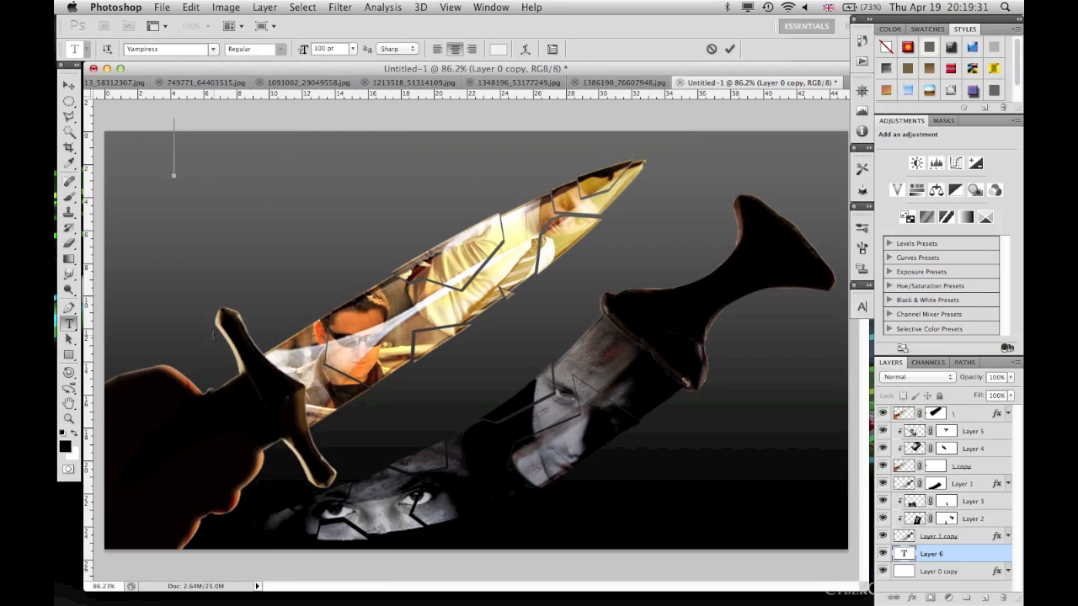
- Enter the title "DAGGER WARS" and move it fully inside the canvas's upper-left corner
text(DA)
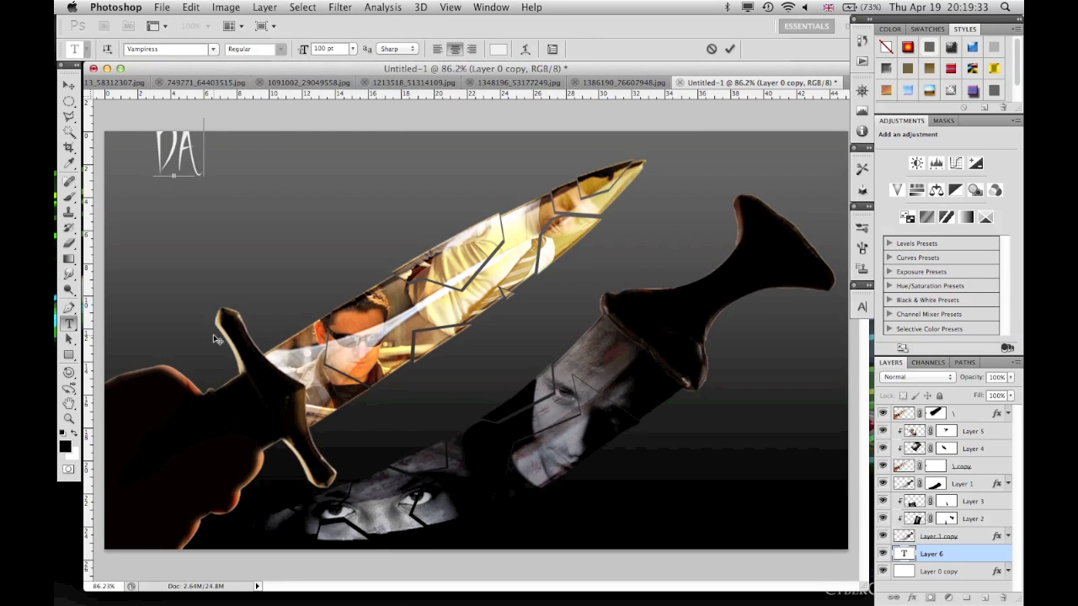
text(GGER WARS)
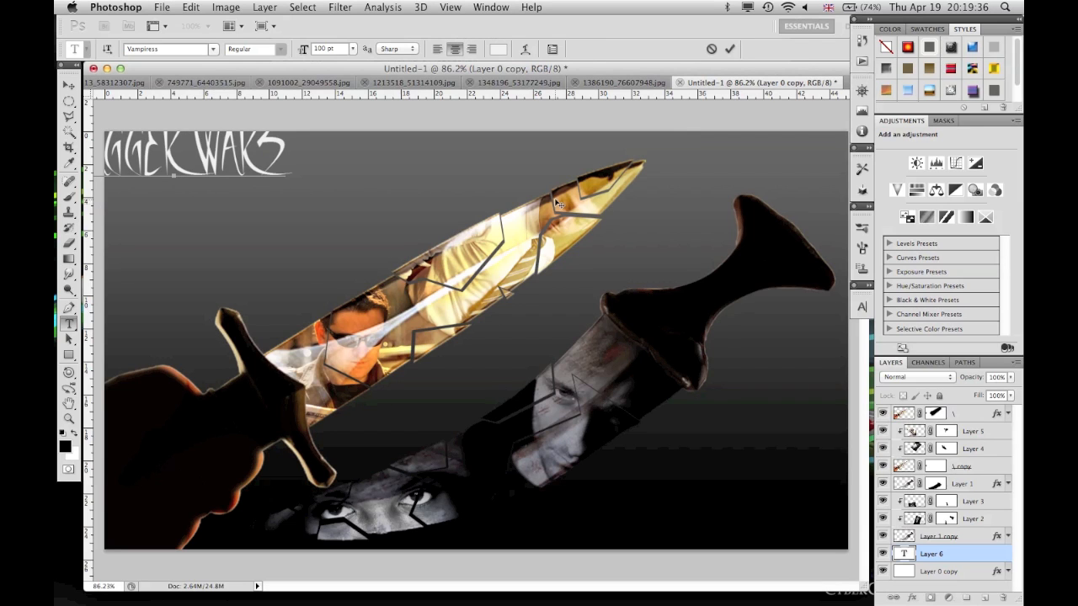
click(730, 49)
key(v)
drag(155, 148, 211, 172)
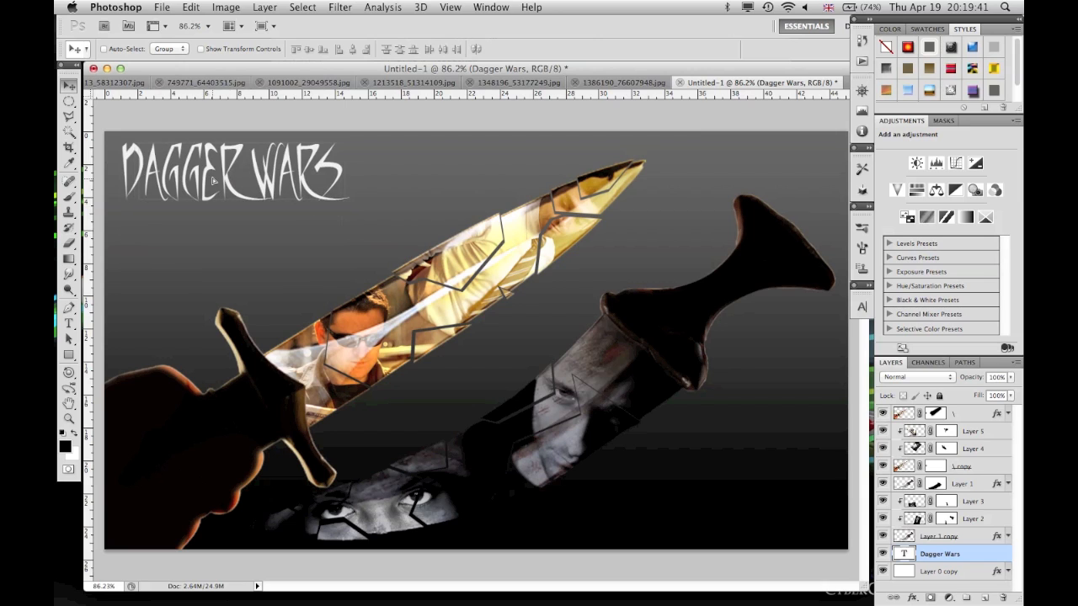
- Scale the Dagger Wars title up proportionally to about 143%
key(super+t)
drag(350, 203, 451, 232)
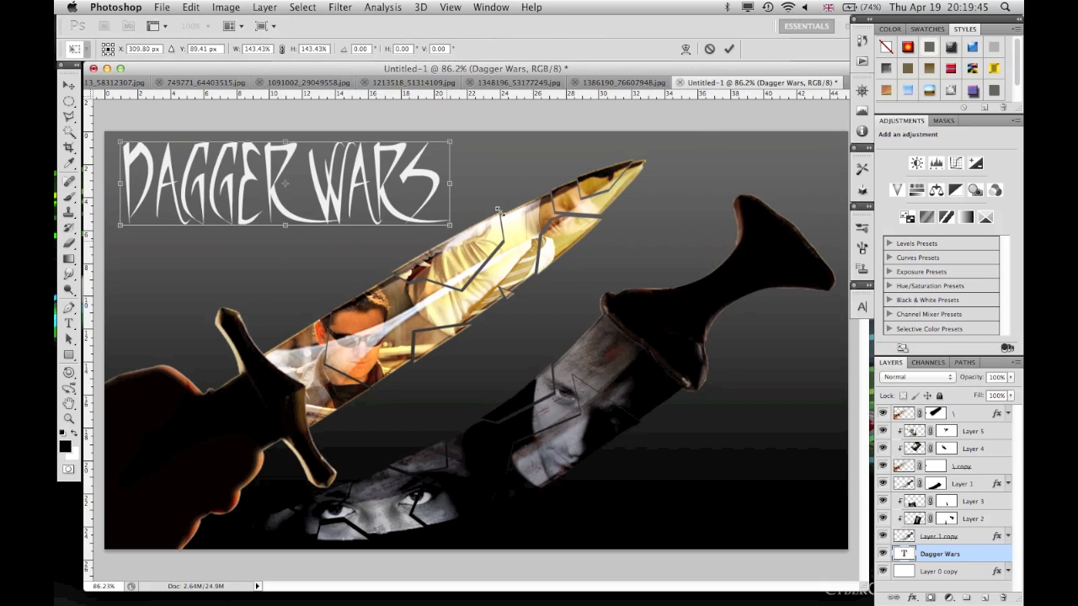
click(728, 48)
- Give the Dagger Wars title layer a Bevel and Emboss with direction Down and a grey Color Overlay
double_click(969, 558)
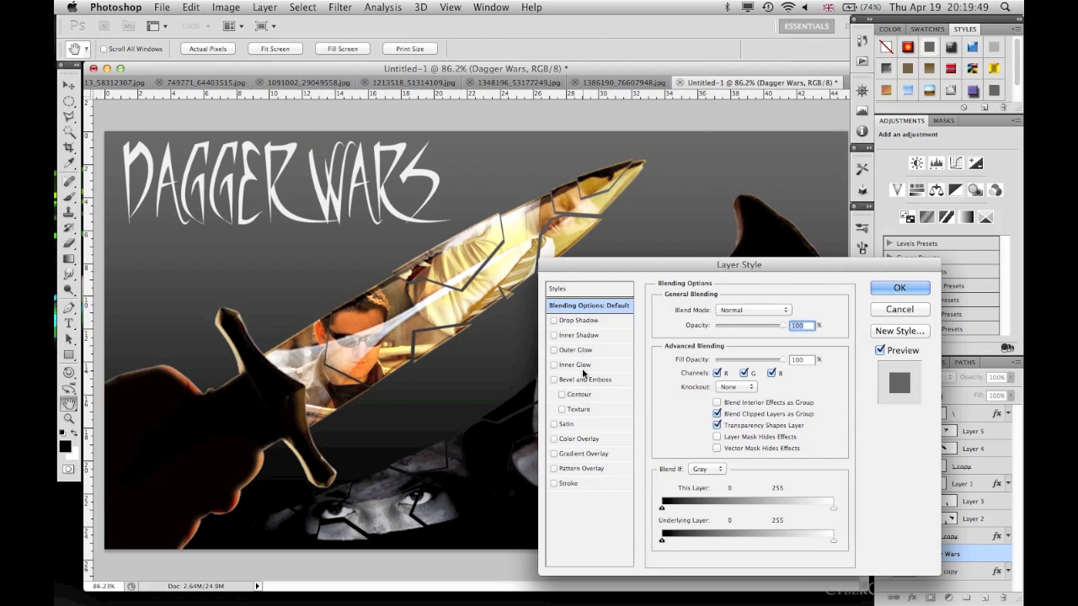
click(584, 379)
click(745, 359)
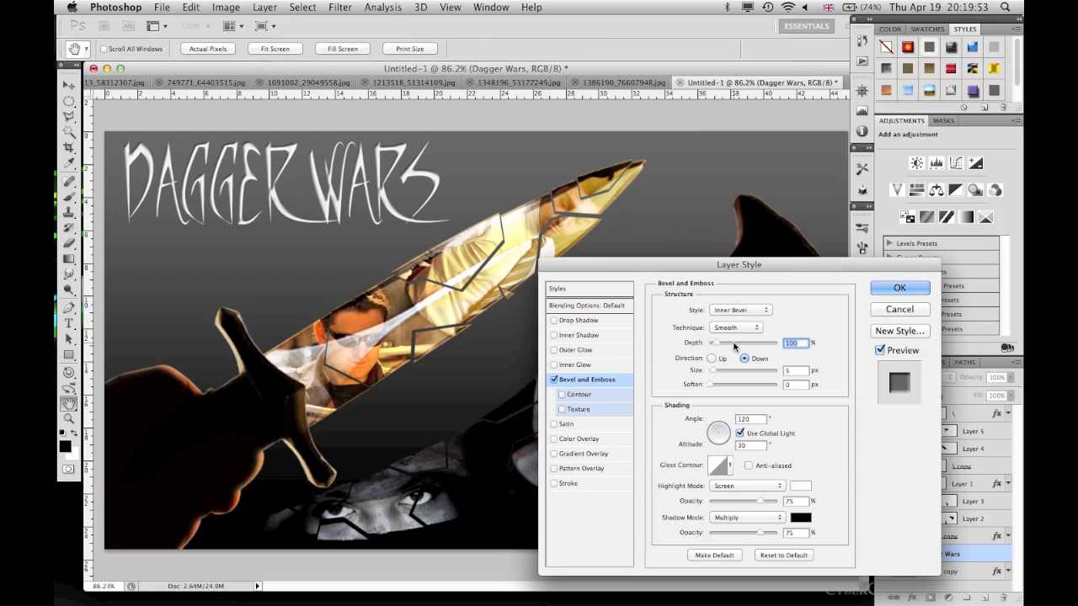
click(580, 439)
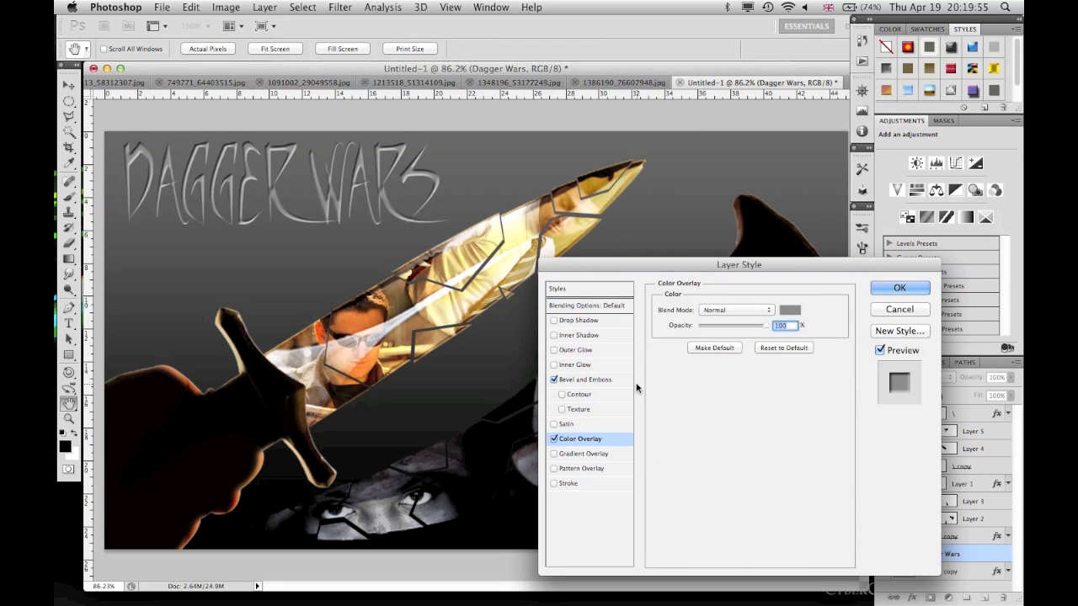
- Set the title's Bevel and Emboss to angle 90°, altitude 40° and size 10 px, and apply the layer style
click(602, 379)
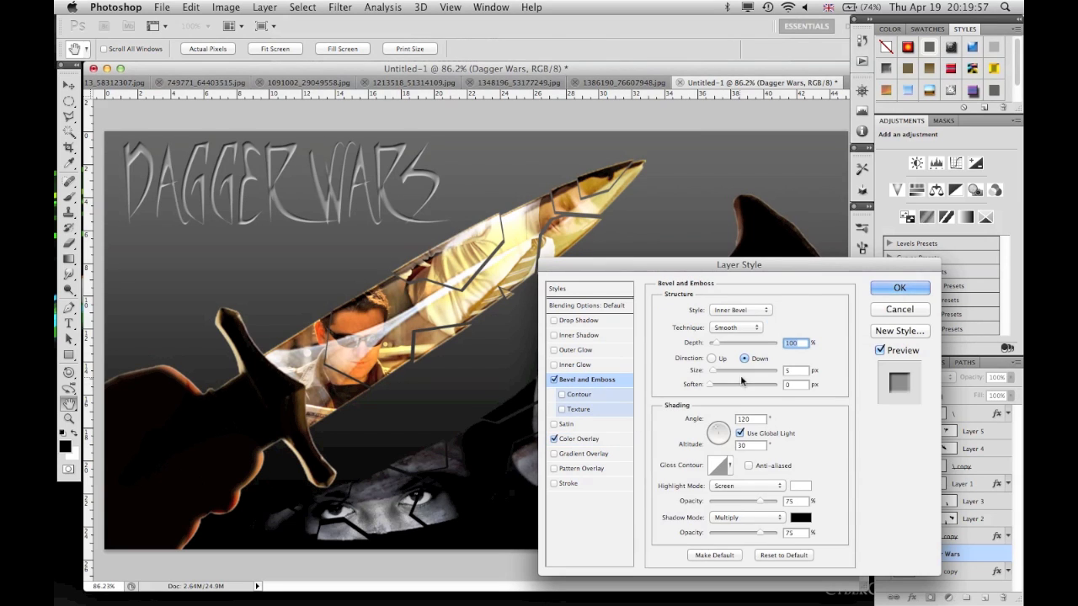
double_click(747, 418)
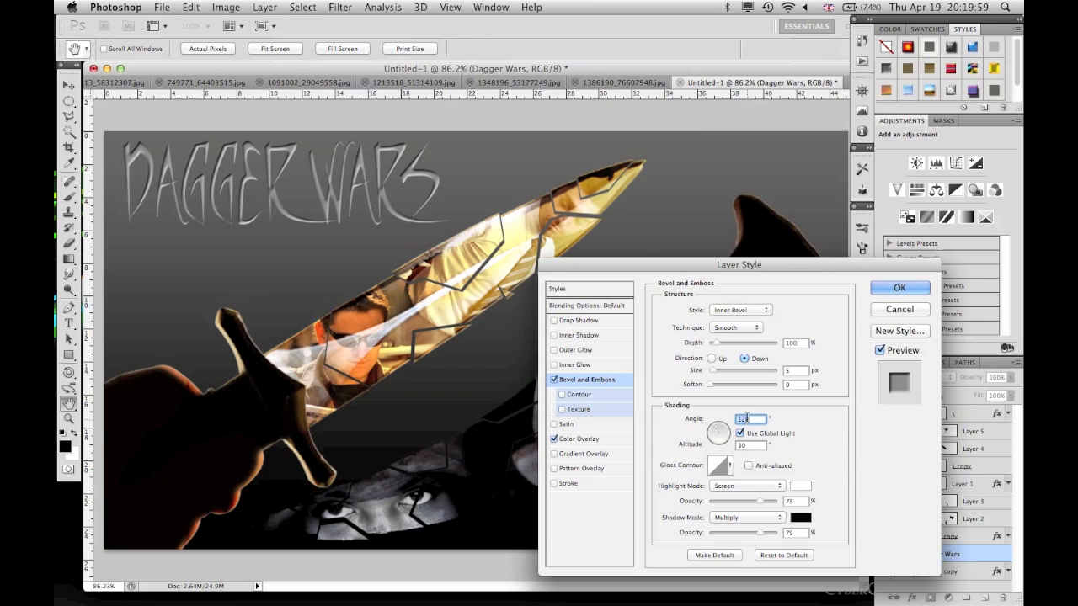
text(90)
key(Tab)
text(40)
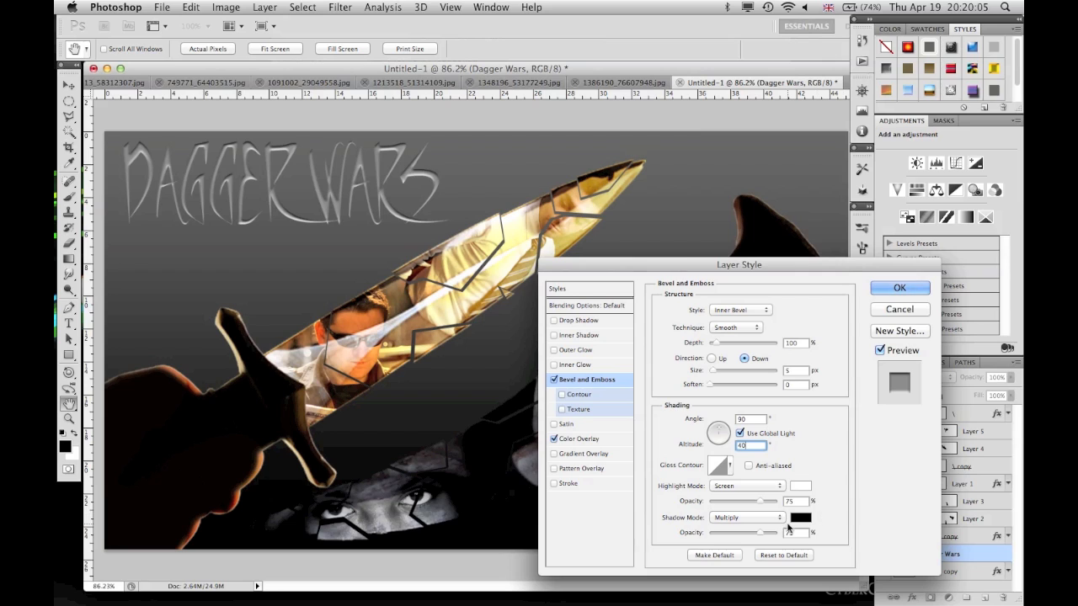
double_click(795, 370)
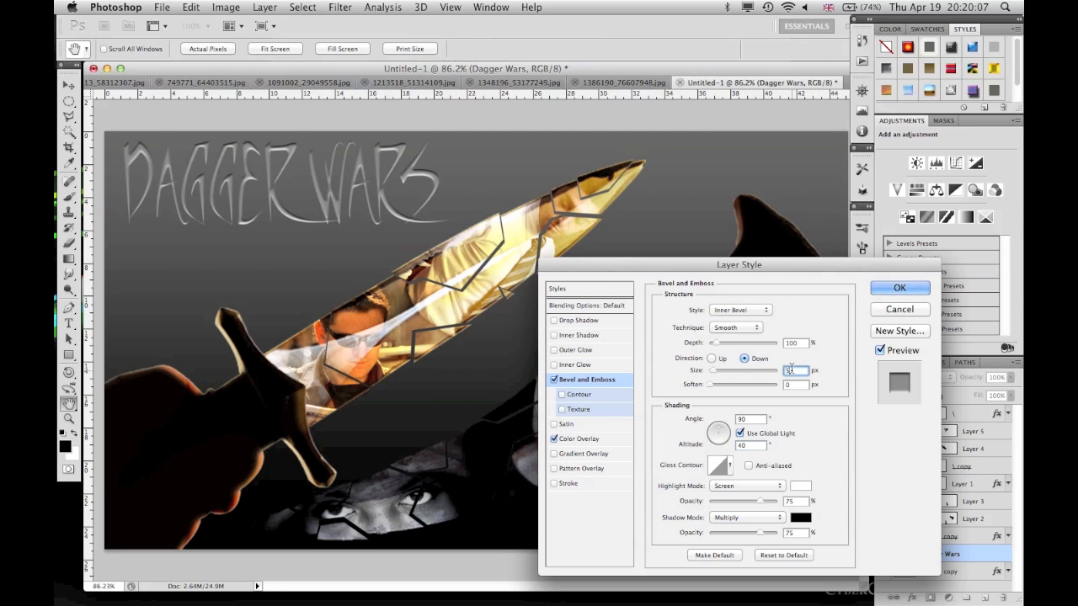
text(10)
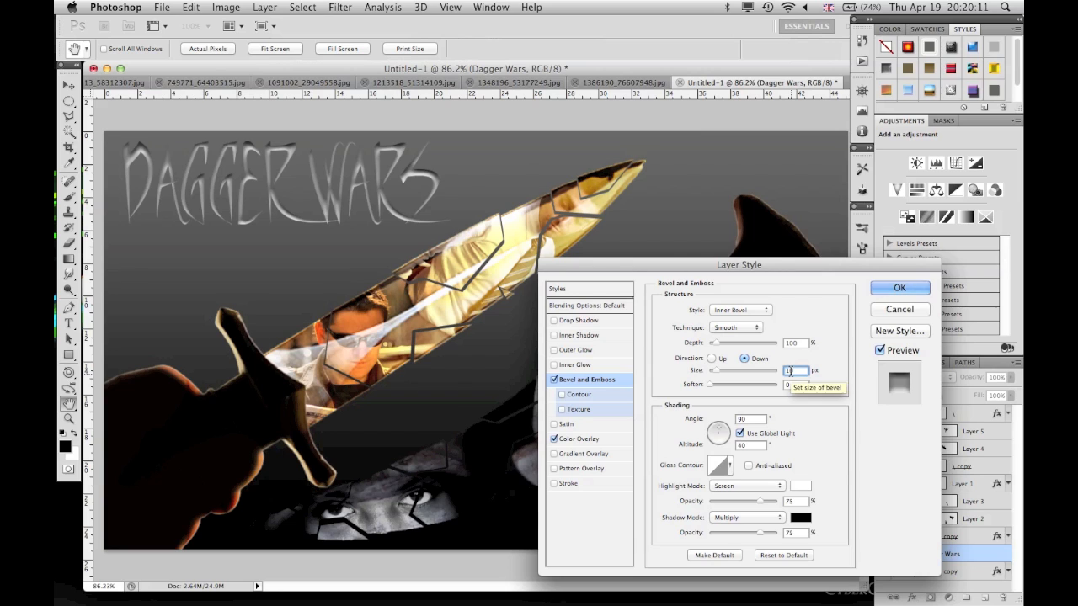
click(901, 287)
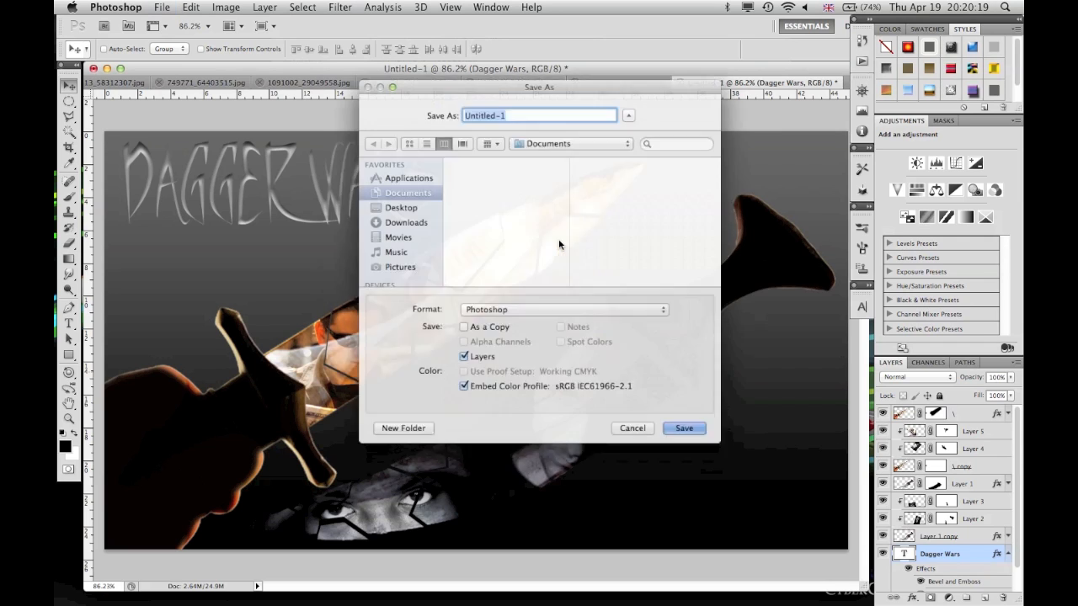
- Save the document to the Desktop in Photoshop format as Dagger Wars.psd
click(407, 201)
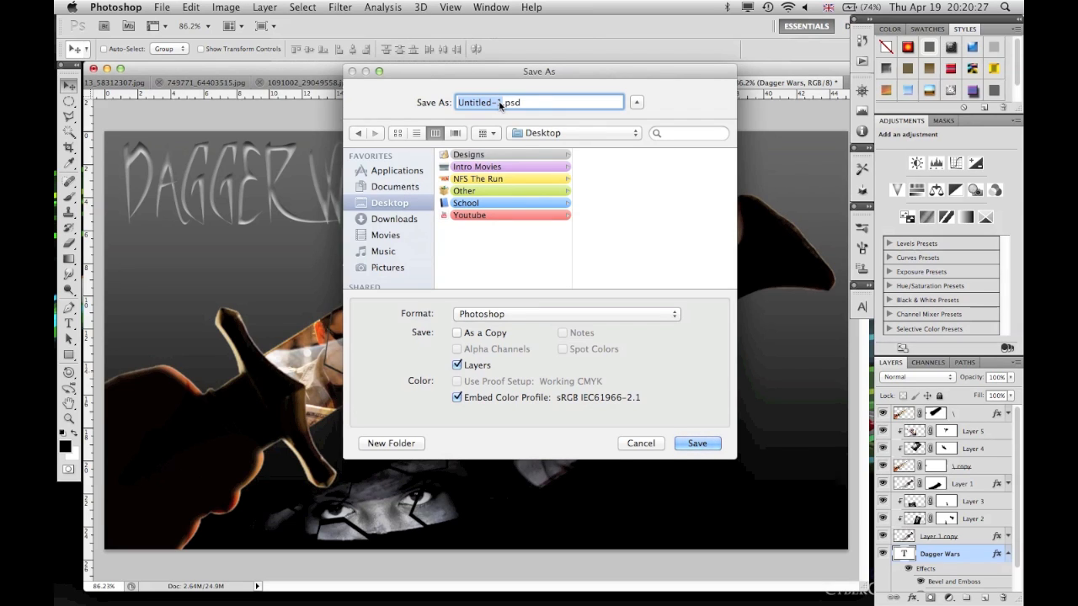
drag(390, 203, 427, 92)
text(agD)
key(BackSpace)
key(BackSpace)
key(BackSpace)
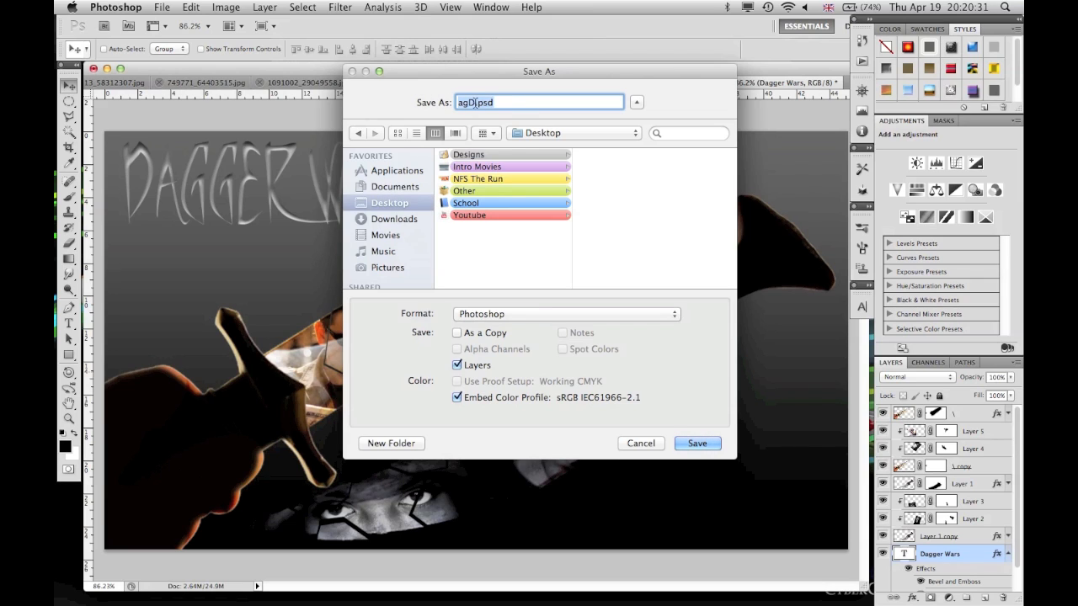
text(Dagger Wars)
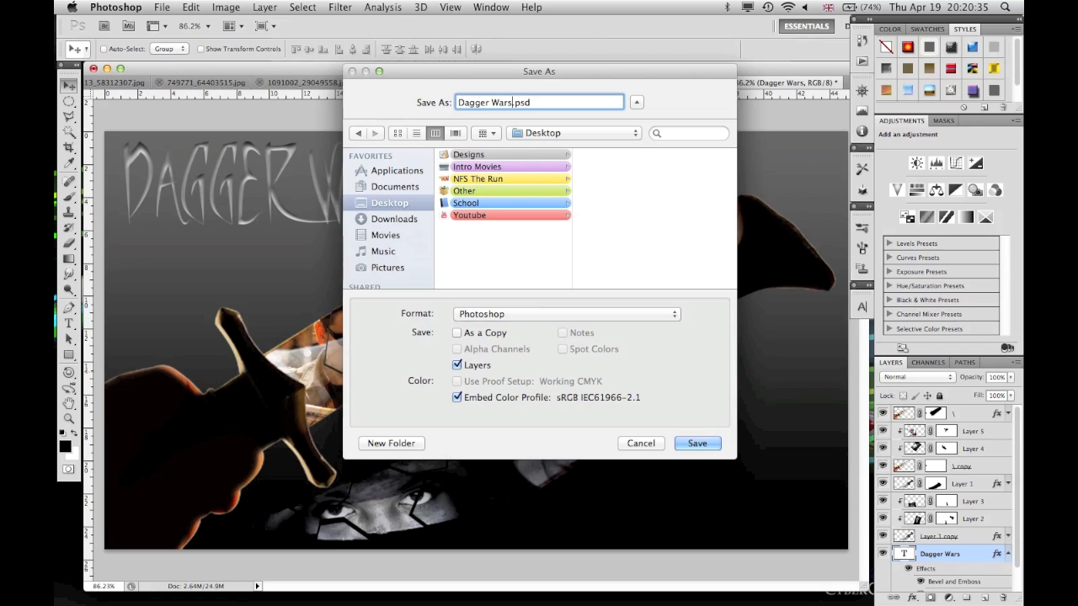
key(Return)
key(Return)
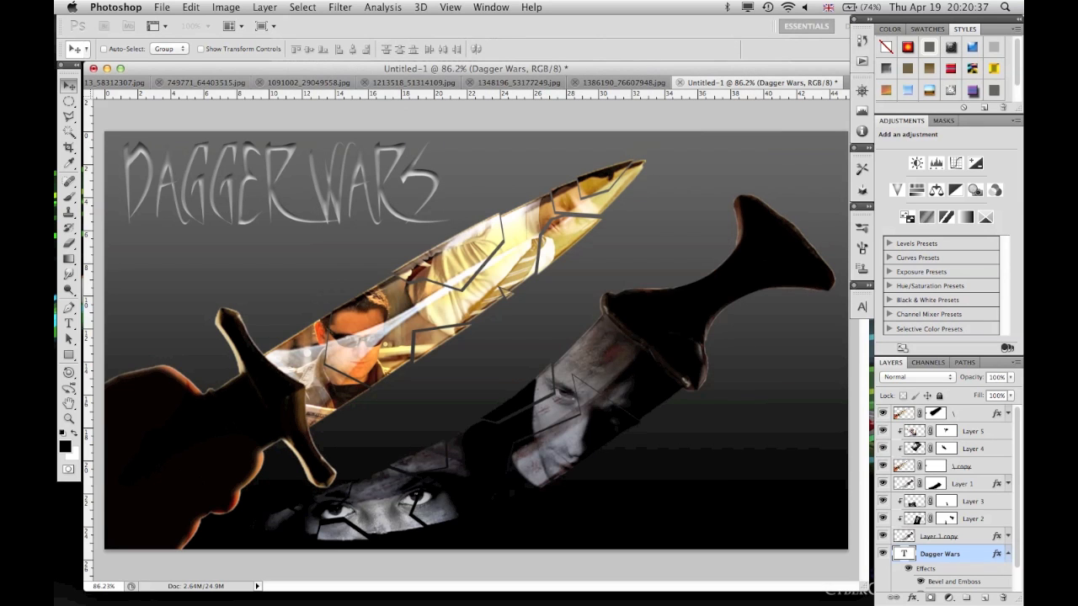
- Switch to Finder, close the Downloads window and set Dagger Wars.psd as the desktop picture
key(super+h)
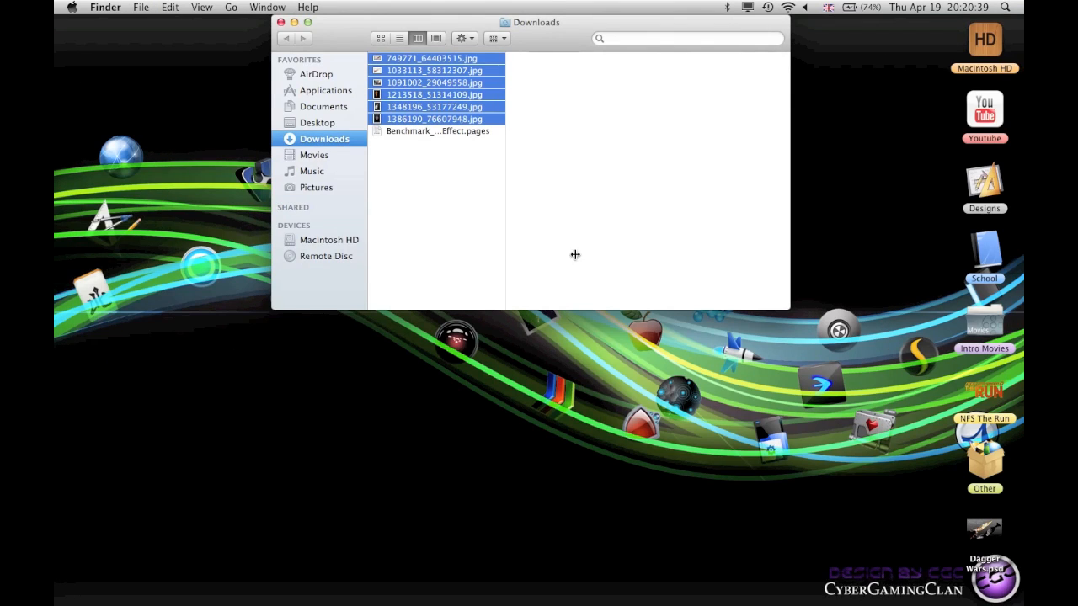
click(281, 21)
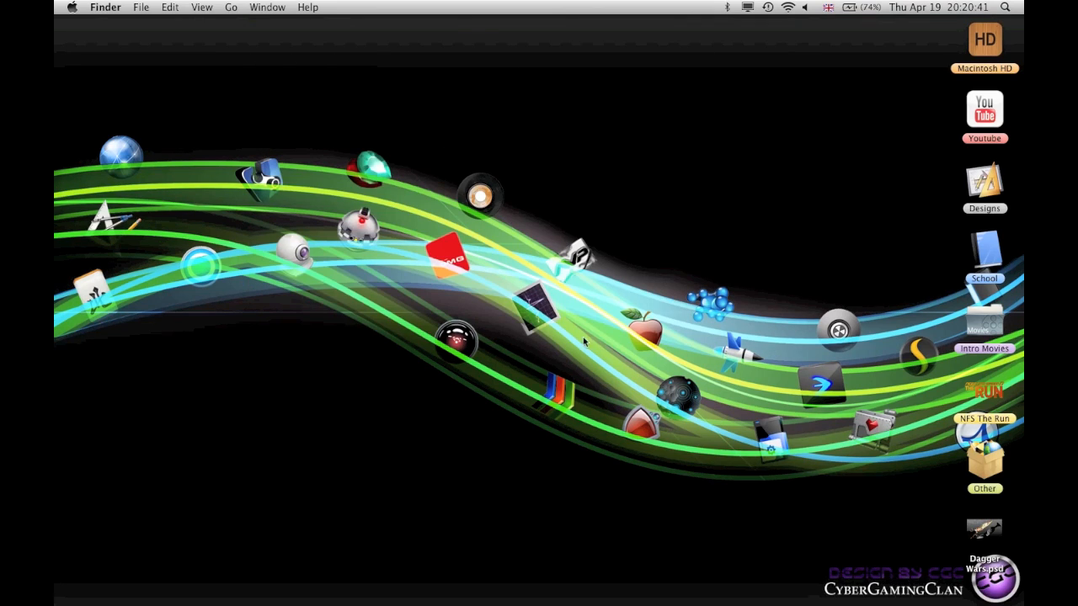
click(990, 536)
right_click(987, 539)
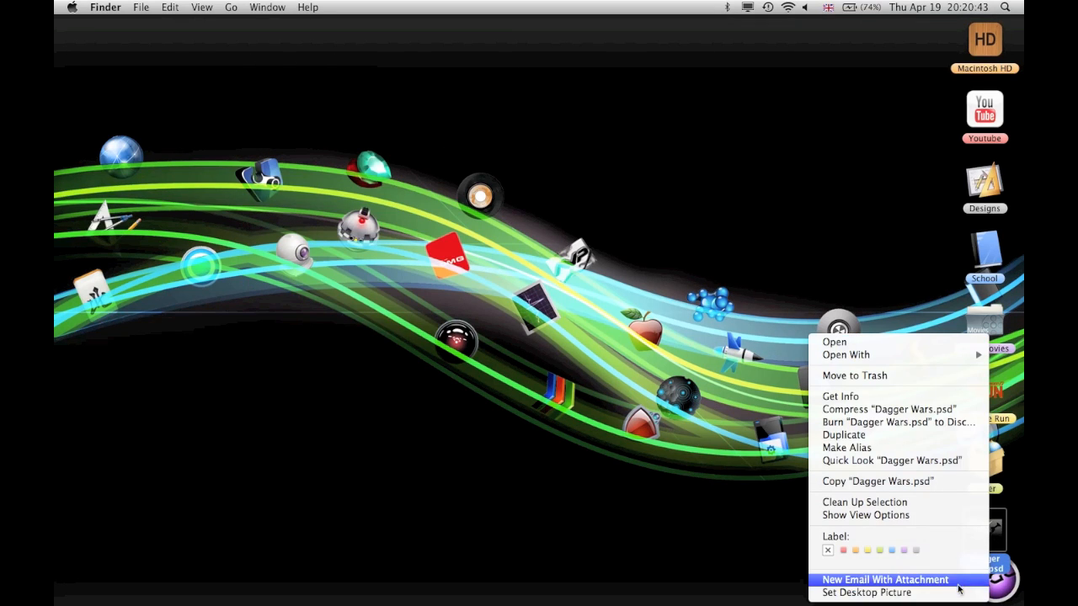
click(840, 559)
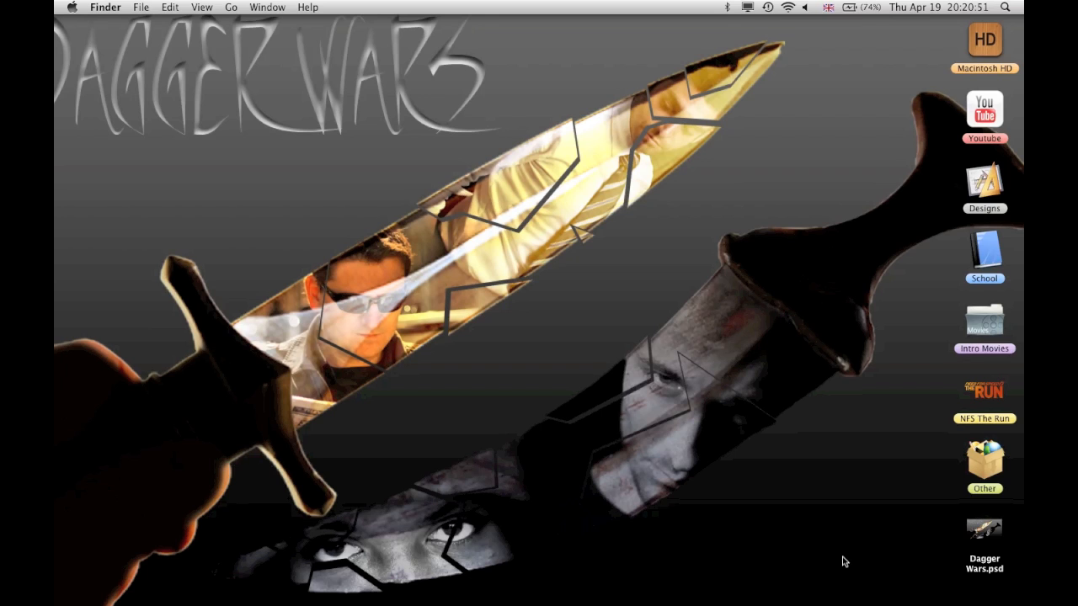
- Open the desktop picture settings in System Preferences, set Dagger Wars to Fit to Screen and close the window
mouse_move(55, 566)
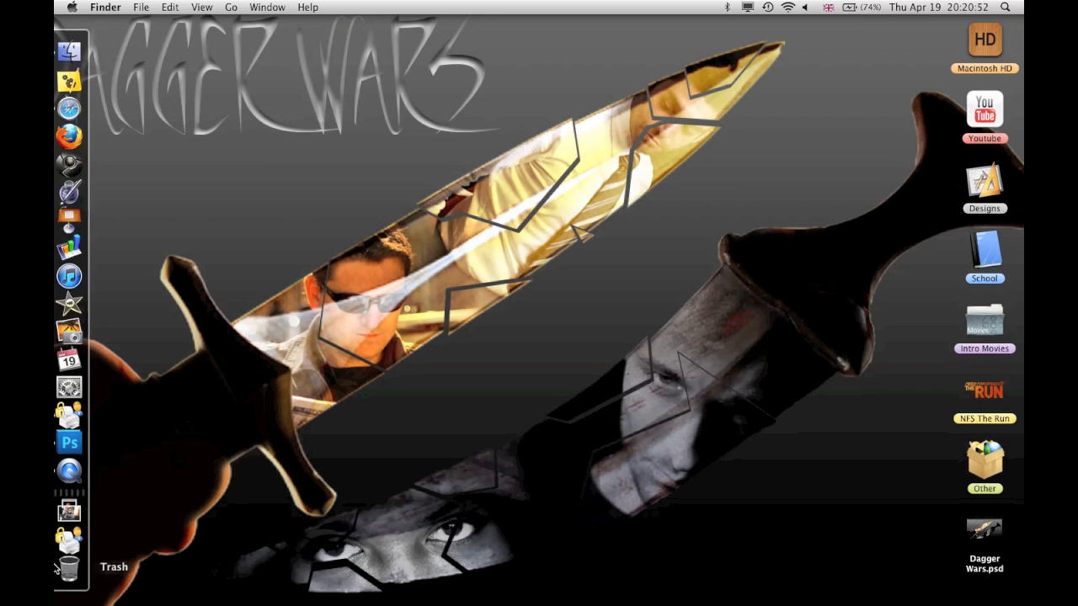
click(56, 385)
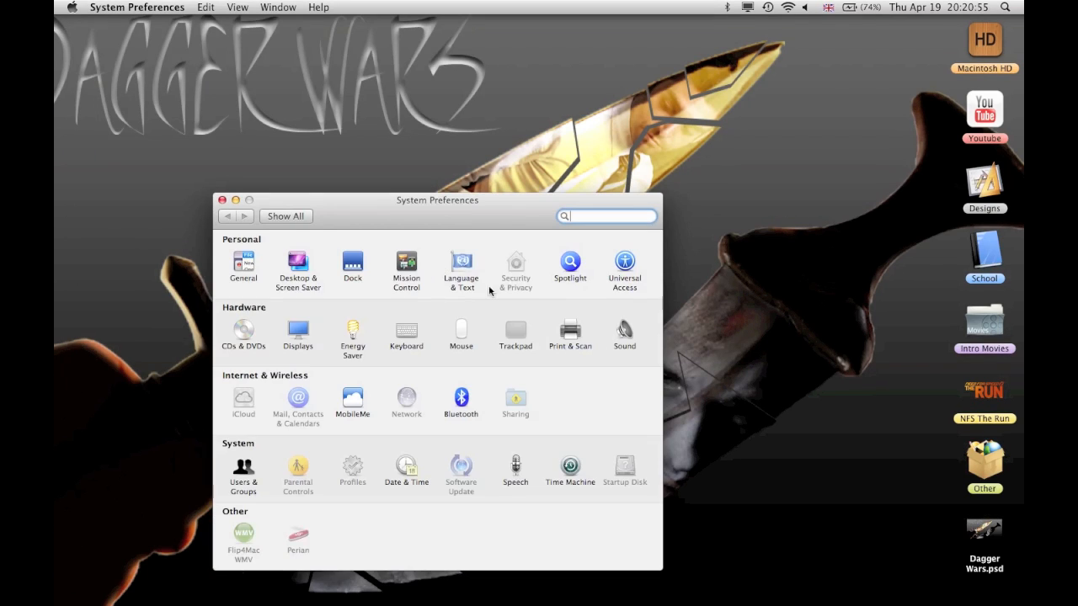
click(300, 263)
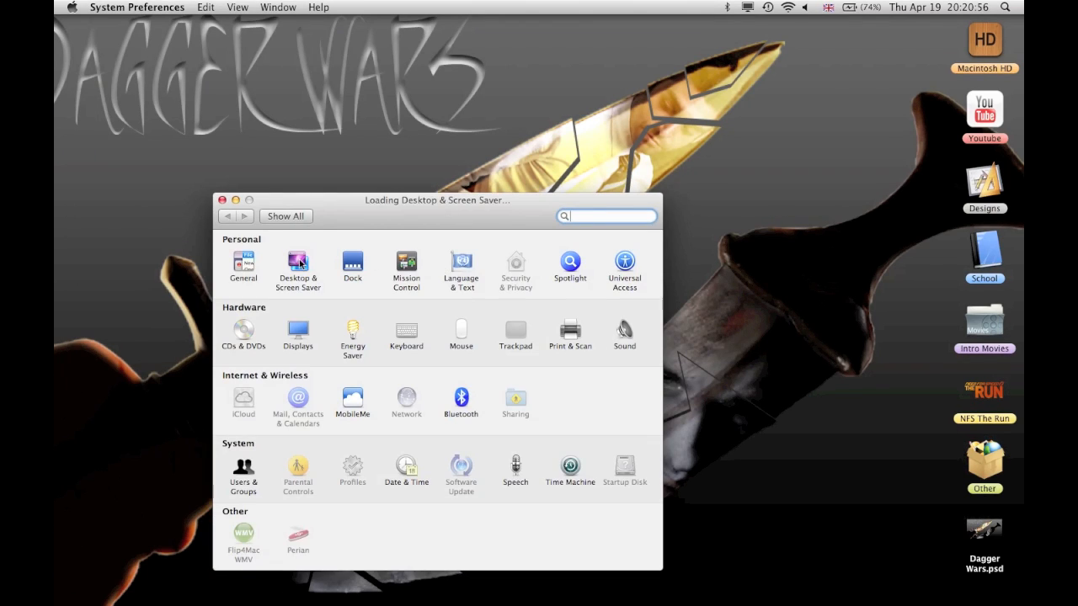
click(423, 320)
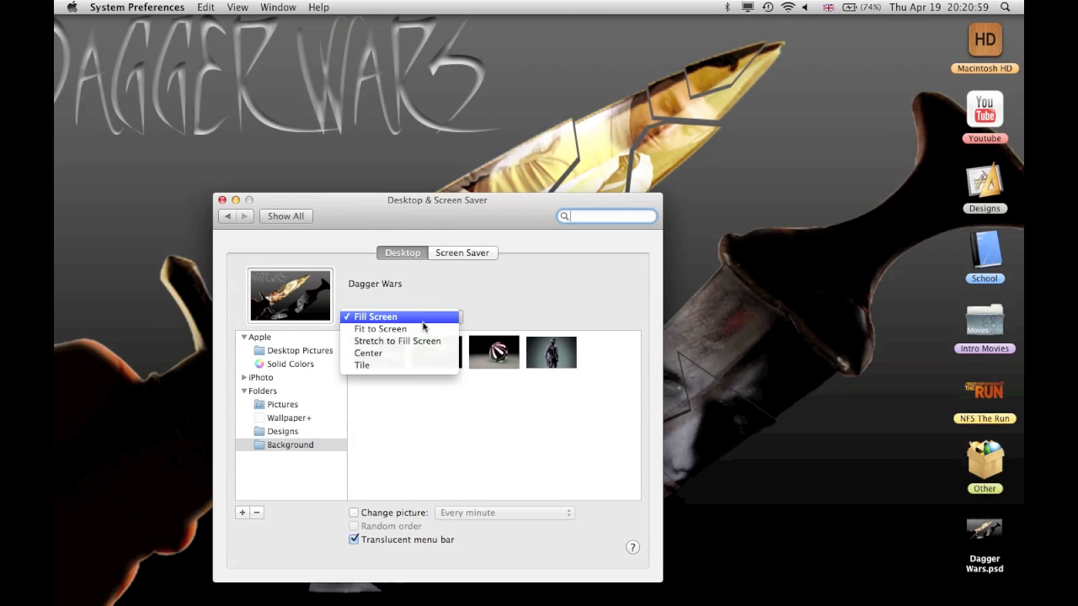
click(423, 328)
drag(406, 215, 752, 220)
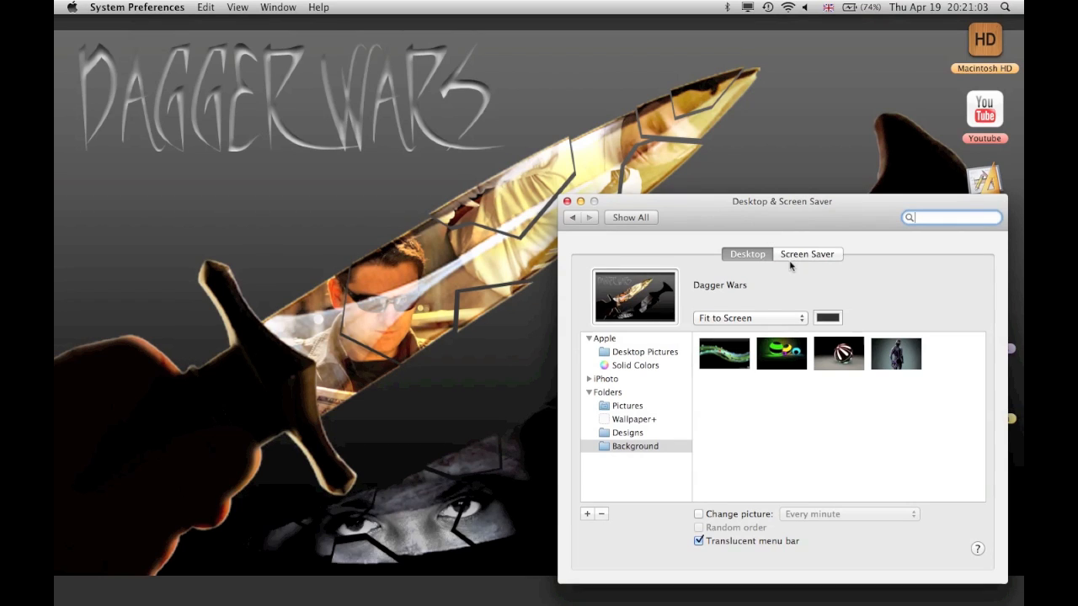
click(567, 202)
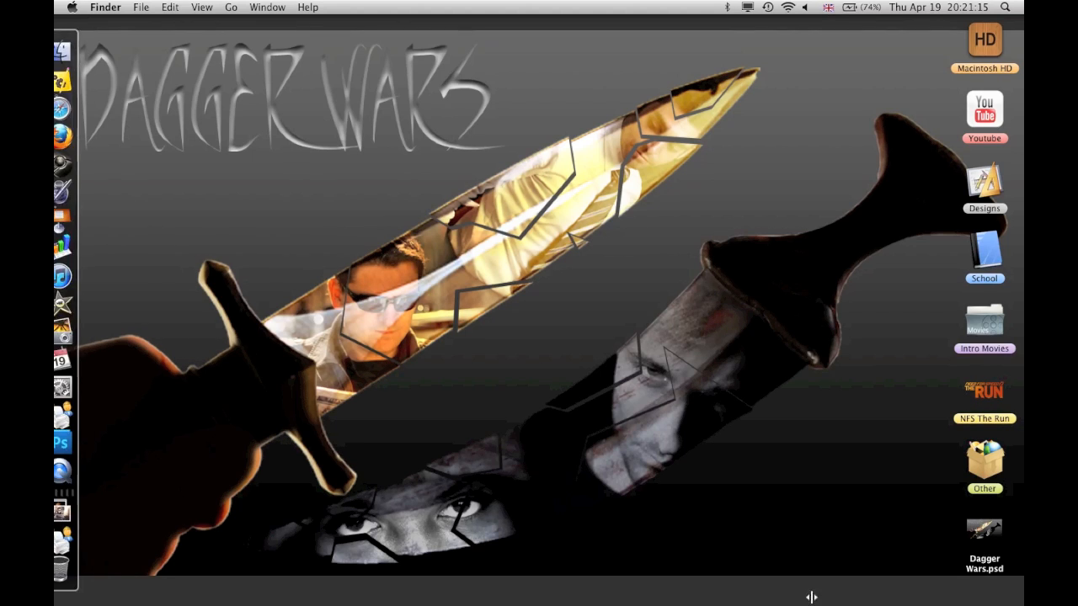
- Reopen Dagger Wars.psd in Photoshop and scale all layers above Layer 0 copy proportionally to about 92%
double_click(998, 528)
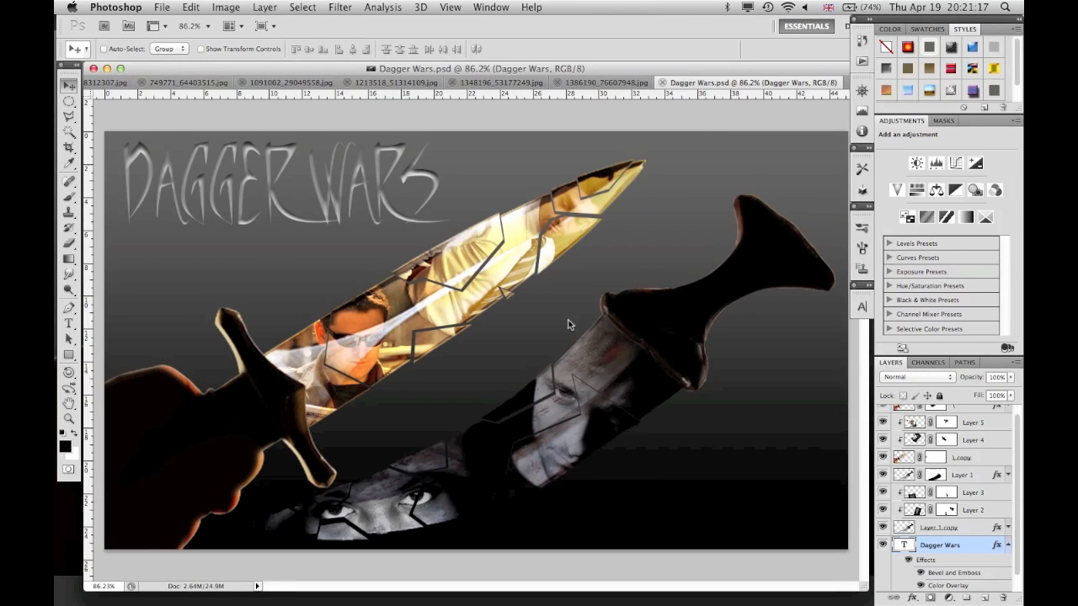
click(558, 226)
click(1008, 544)
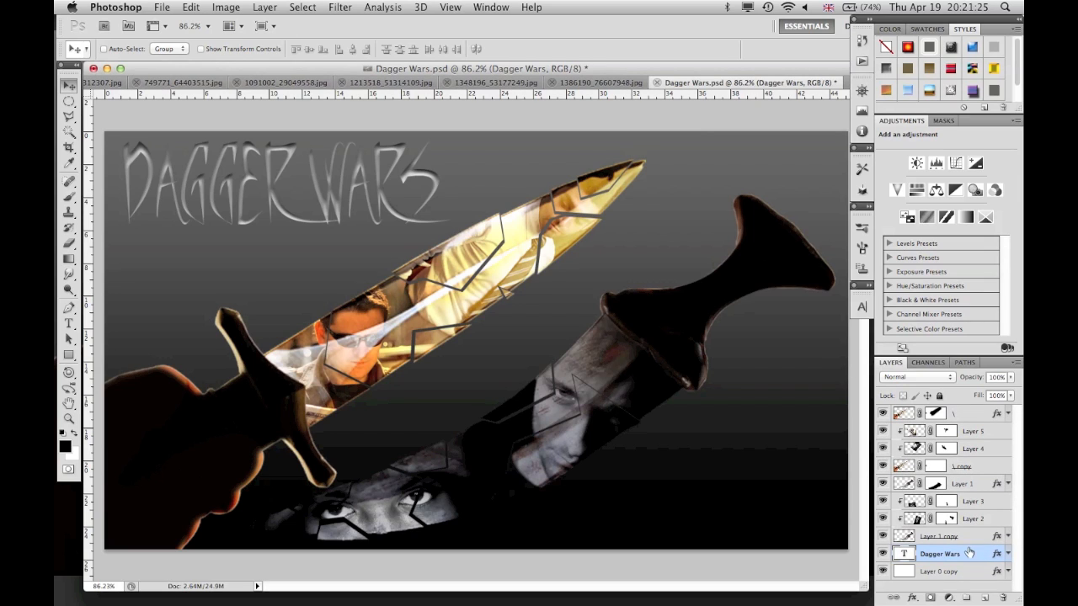
shift+click(960, 413)
key(super+t)
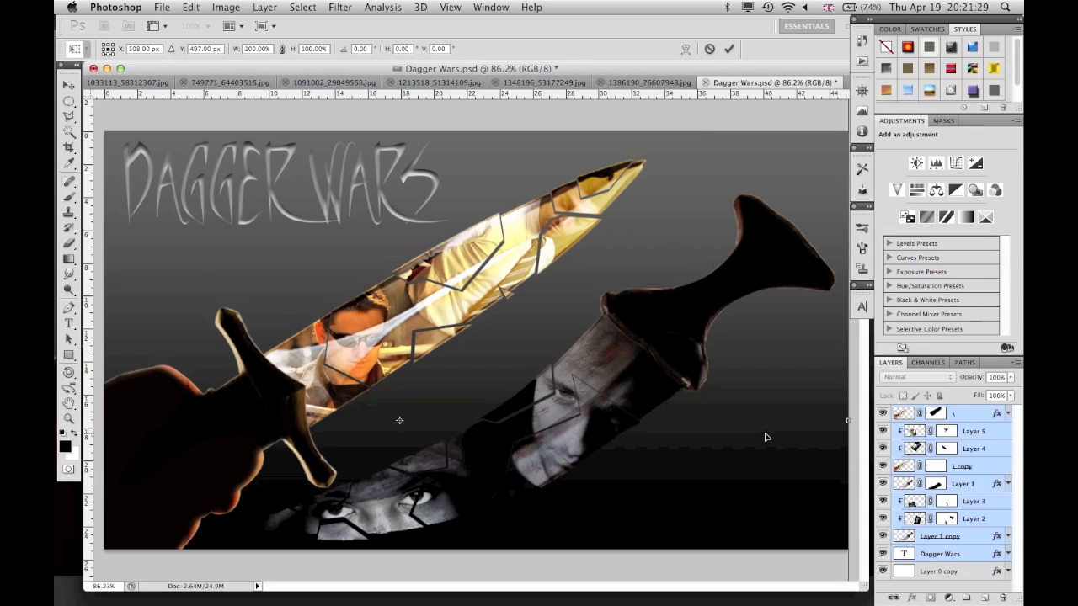
key(super+0)
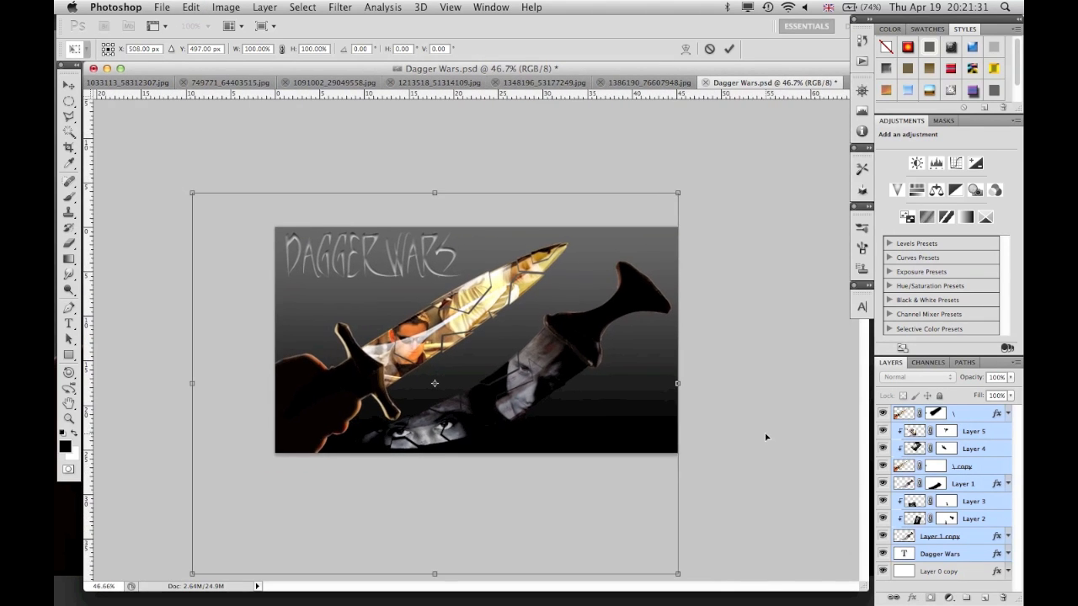
drag(210, 570, 241, 545)
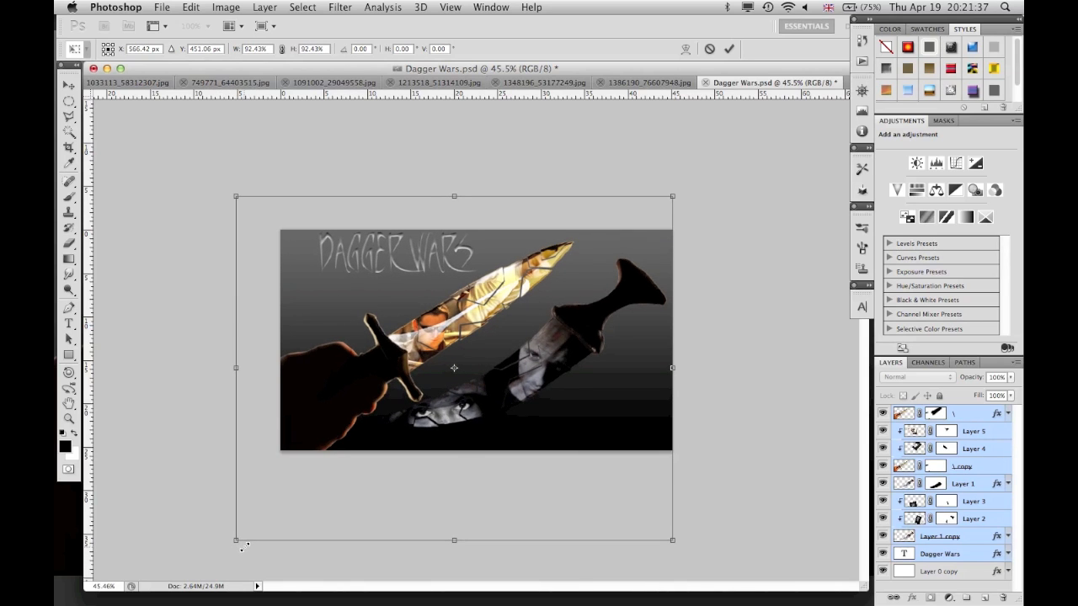
click(730, 48)
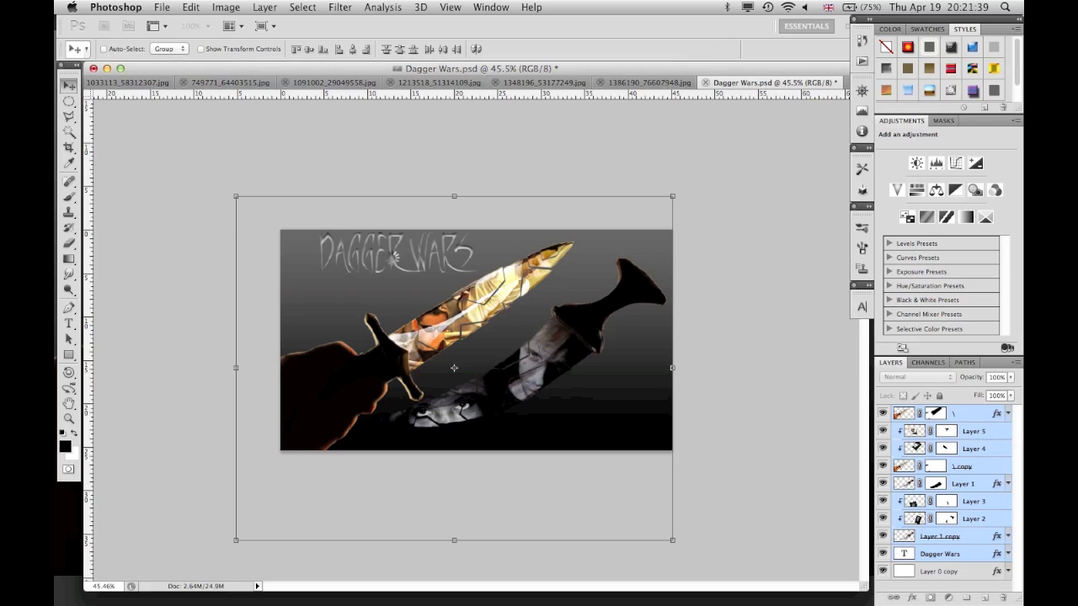
- Reduce the canvas width to 43 cm and save over the existing Dagger Wars.psd
click(226, 8)
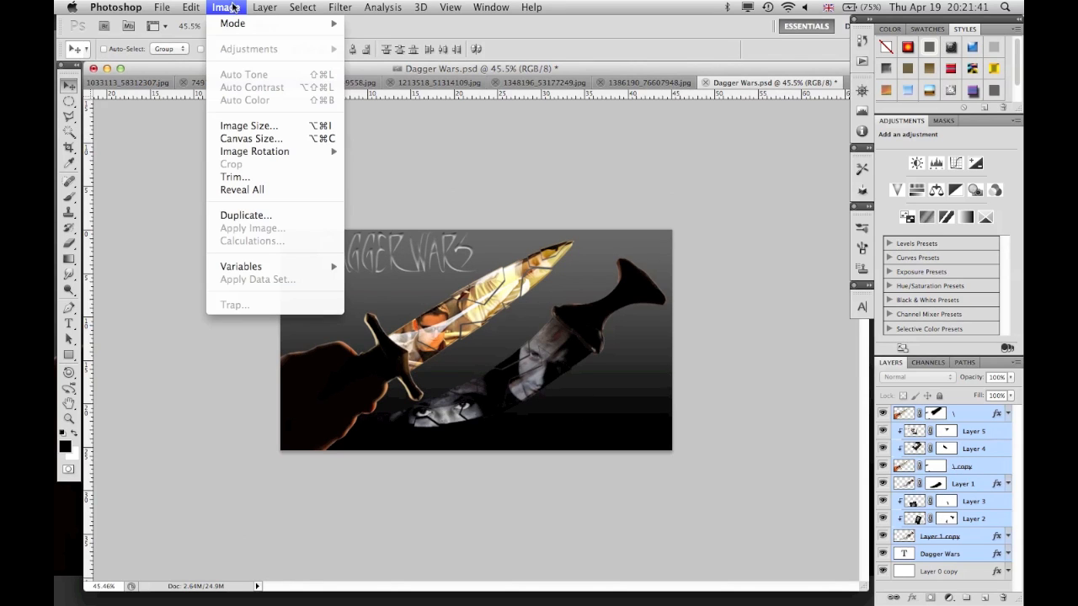
click(258, 139)
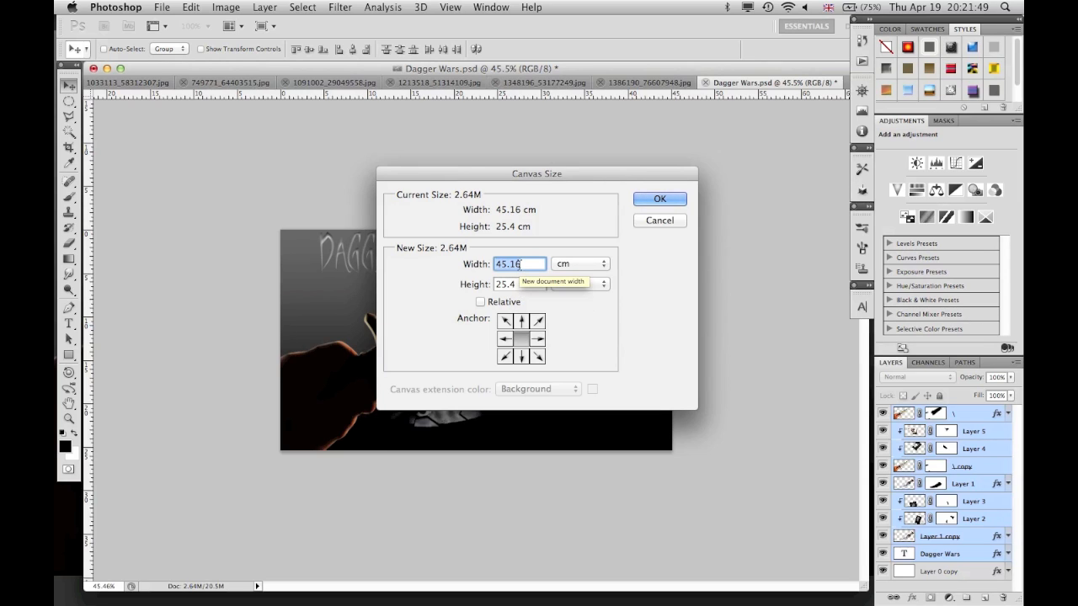
text(43)
click(661, 202)
click(645, 224)
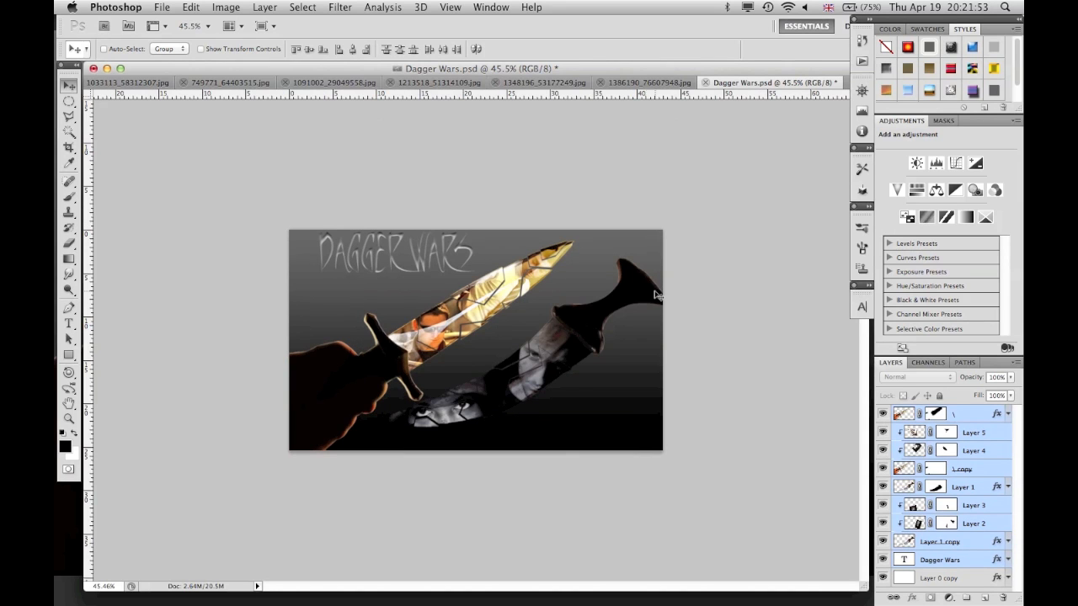
key(super+s)
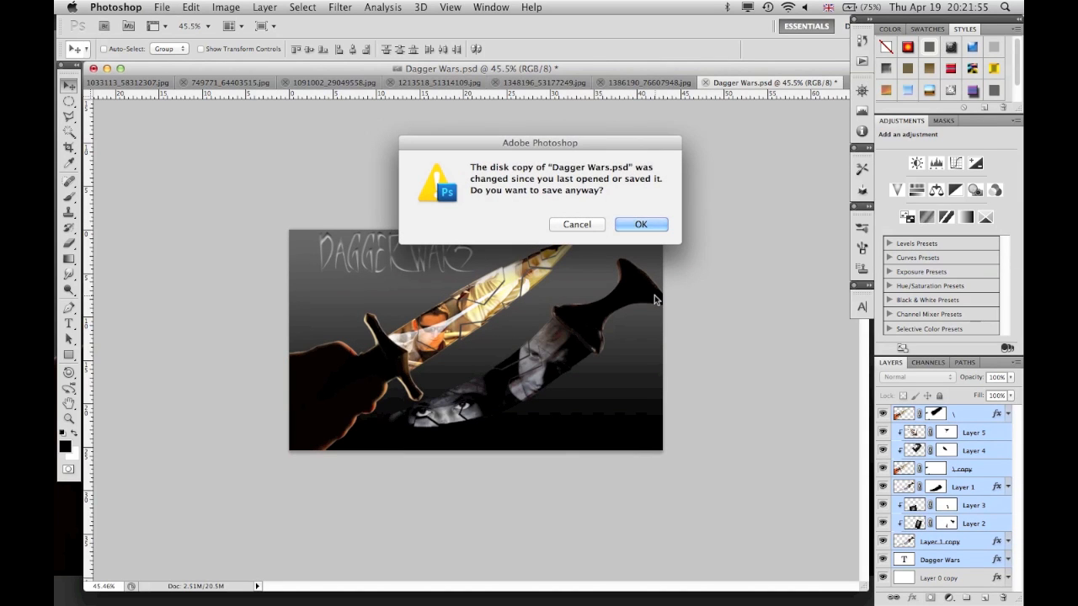
key(Return)
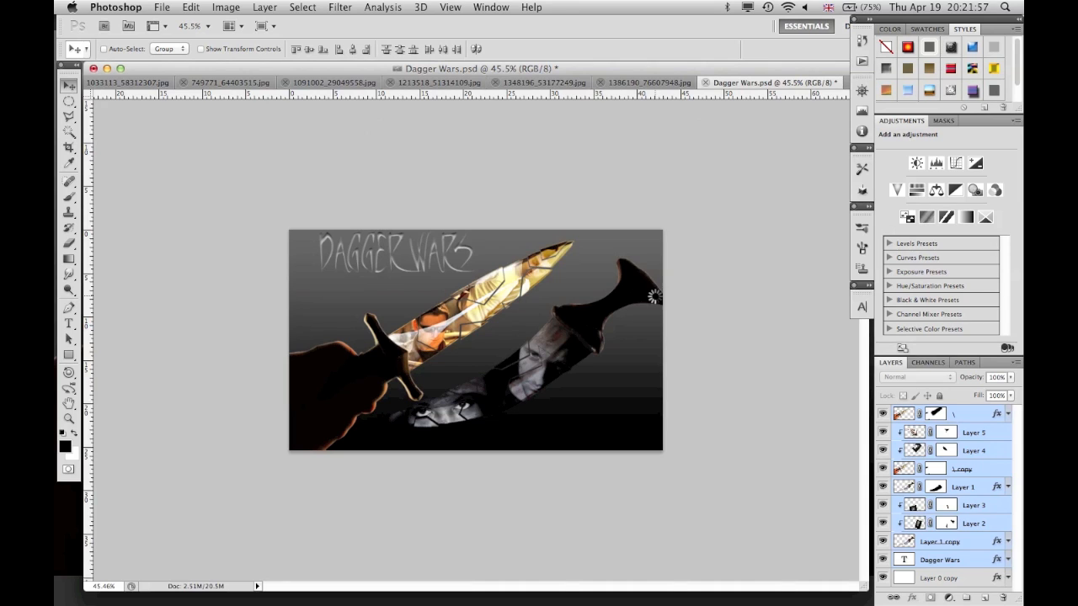
- Switch to the desktop and set the updated Dagger Wars.psd as the desktop picture again
key(super+h)
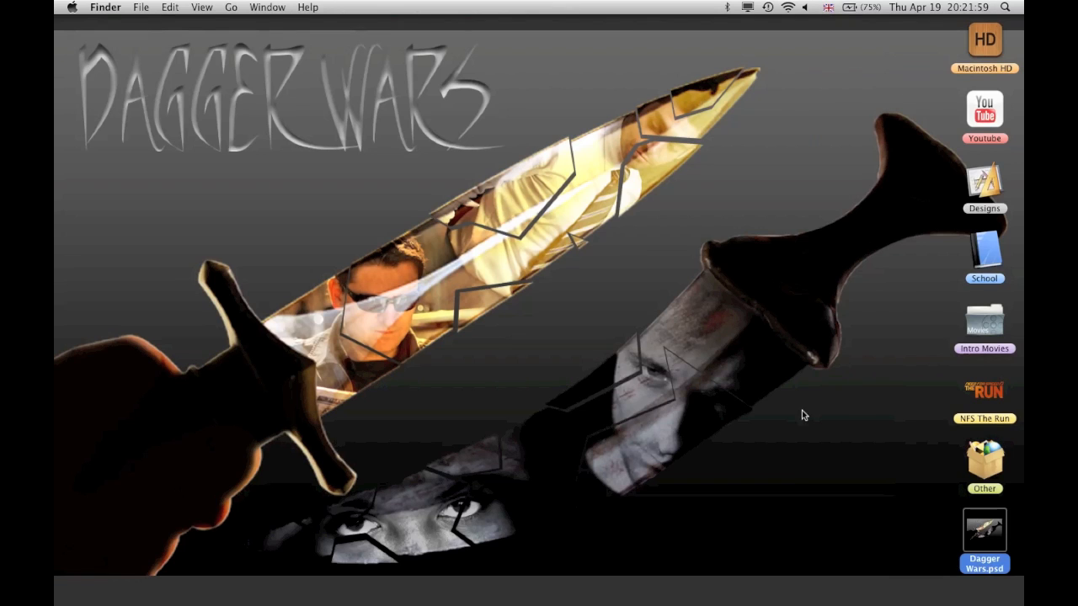
right_click(982, 531)
click(944, 592)
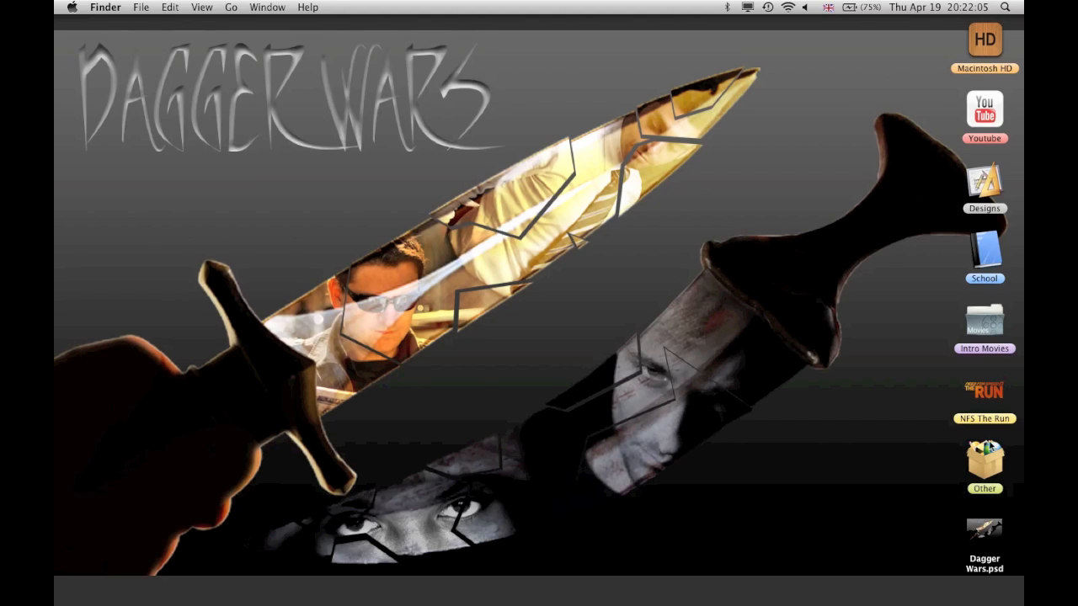
right_click(992, 451)
click(756, 466)
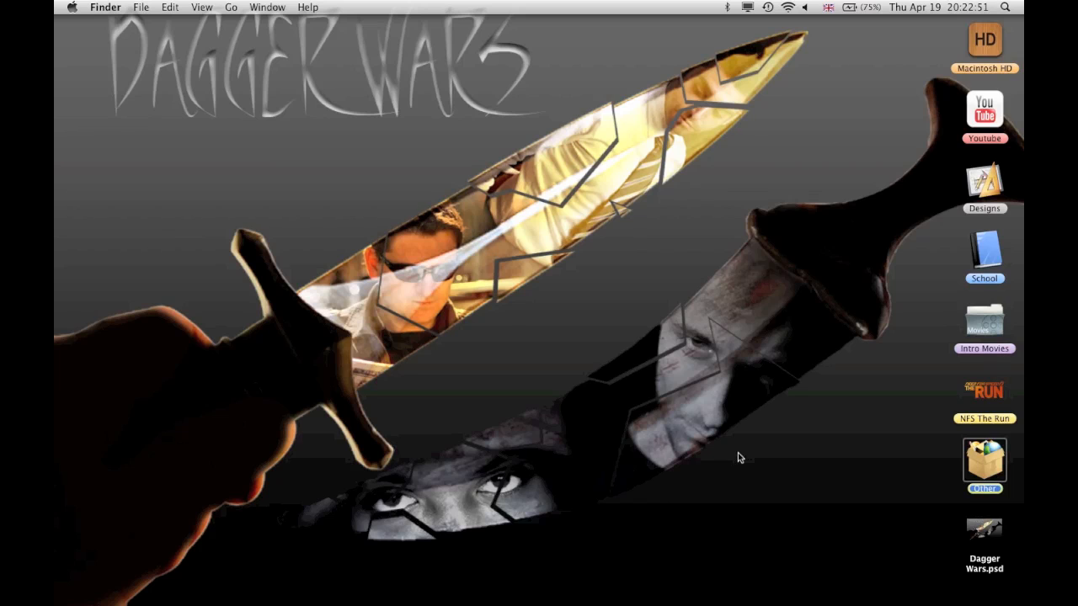
mouse_move(57, 369)
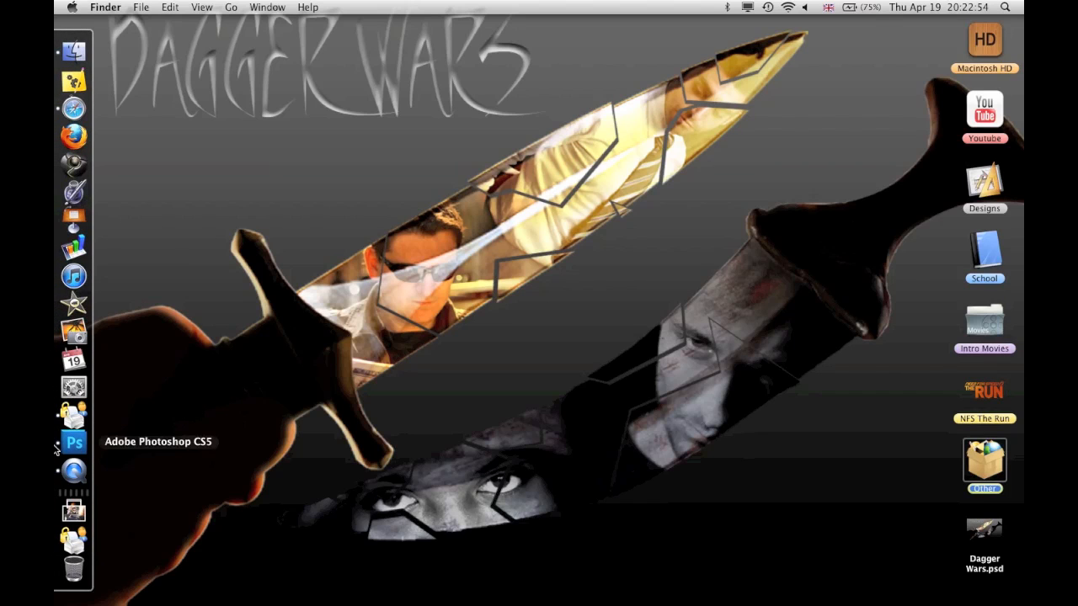
click(702, 374)
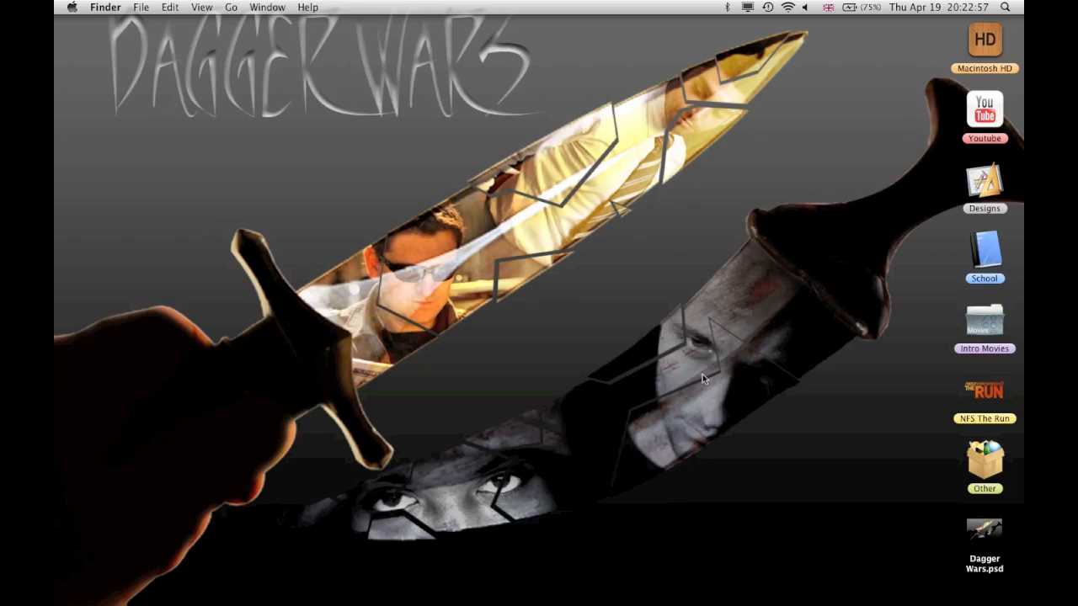